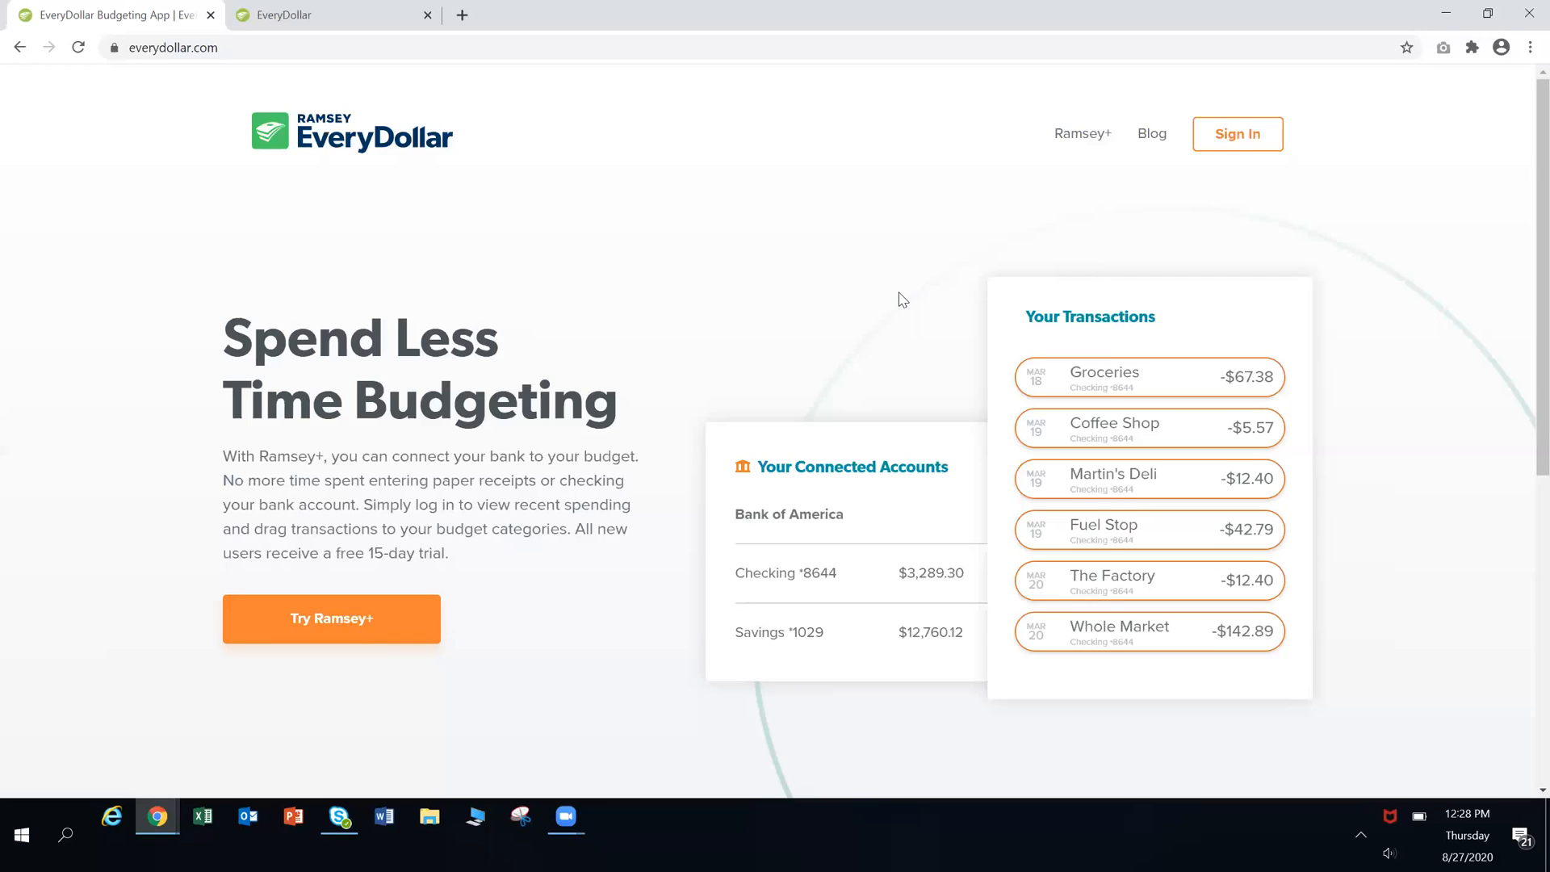
Go to the account sign-in from the EveryDollar home page
click(1222, 147)
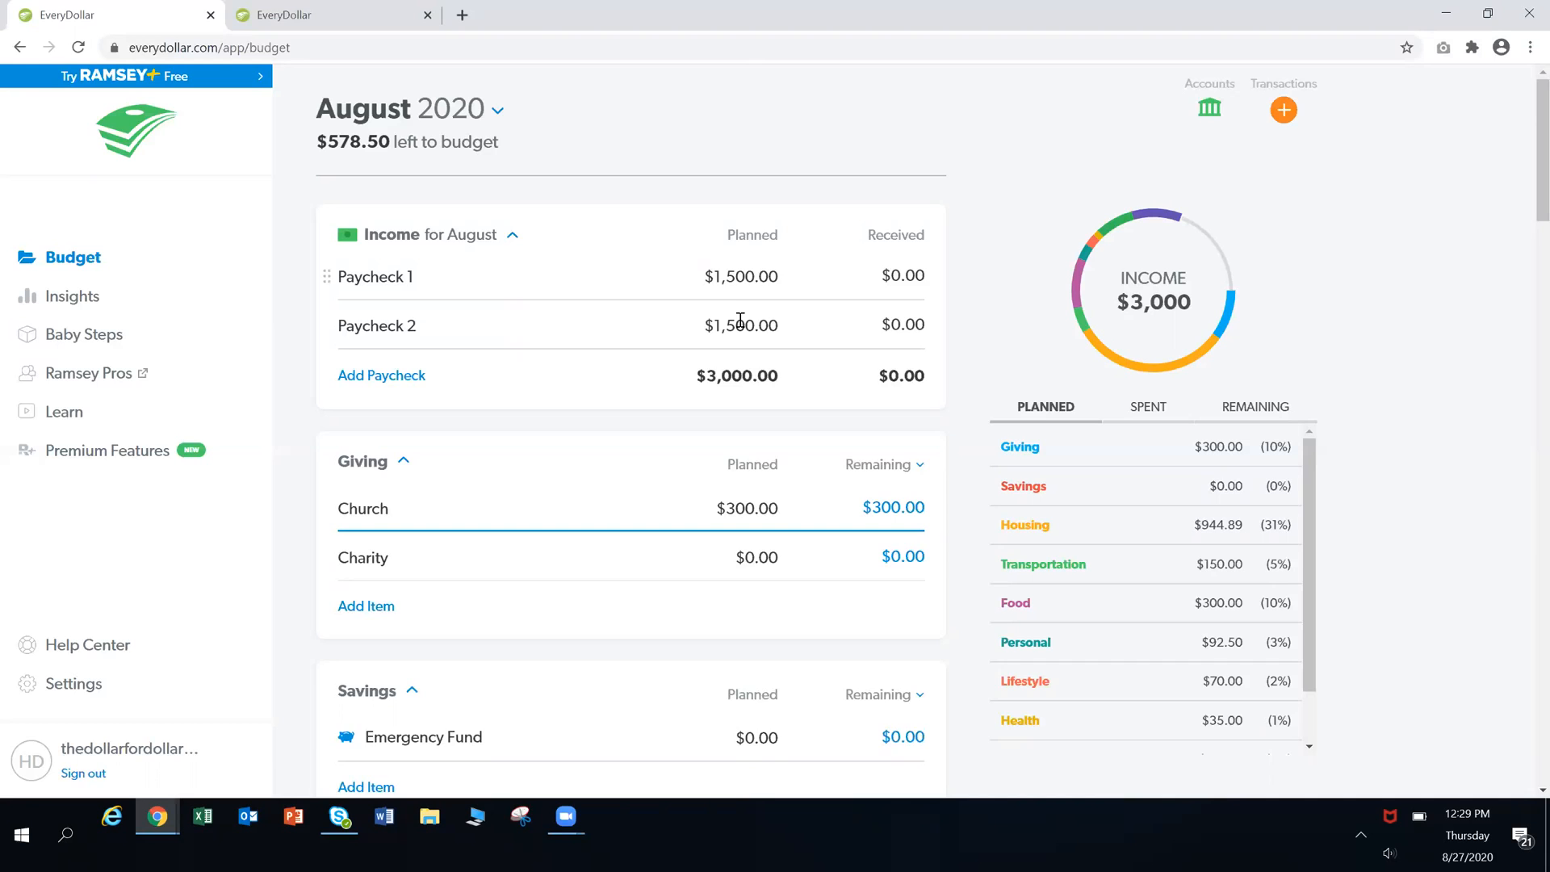
Look through the August 2020 budget's income, giving, savings, housing and other expense groups with their planned amounts
scroll(740, 320, down, 15)
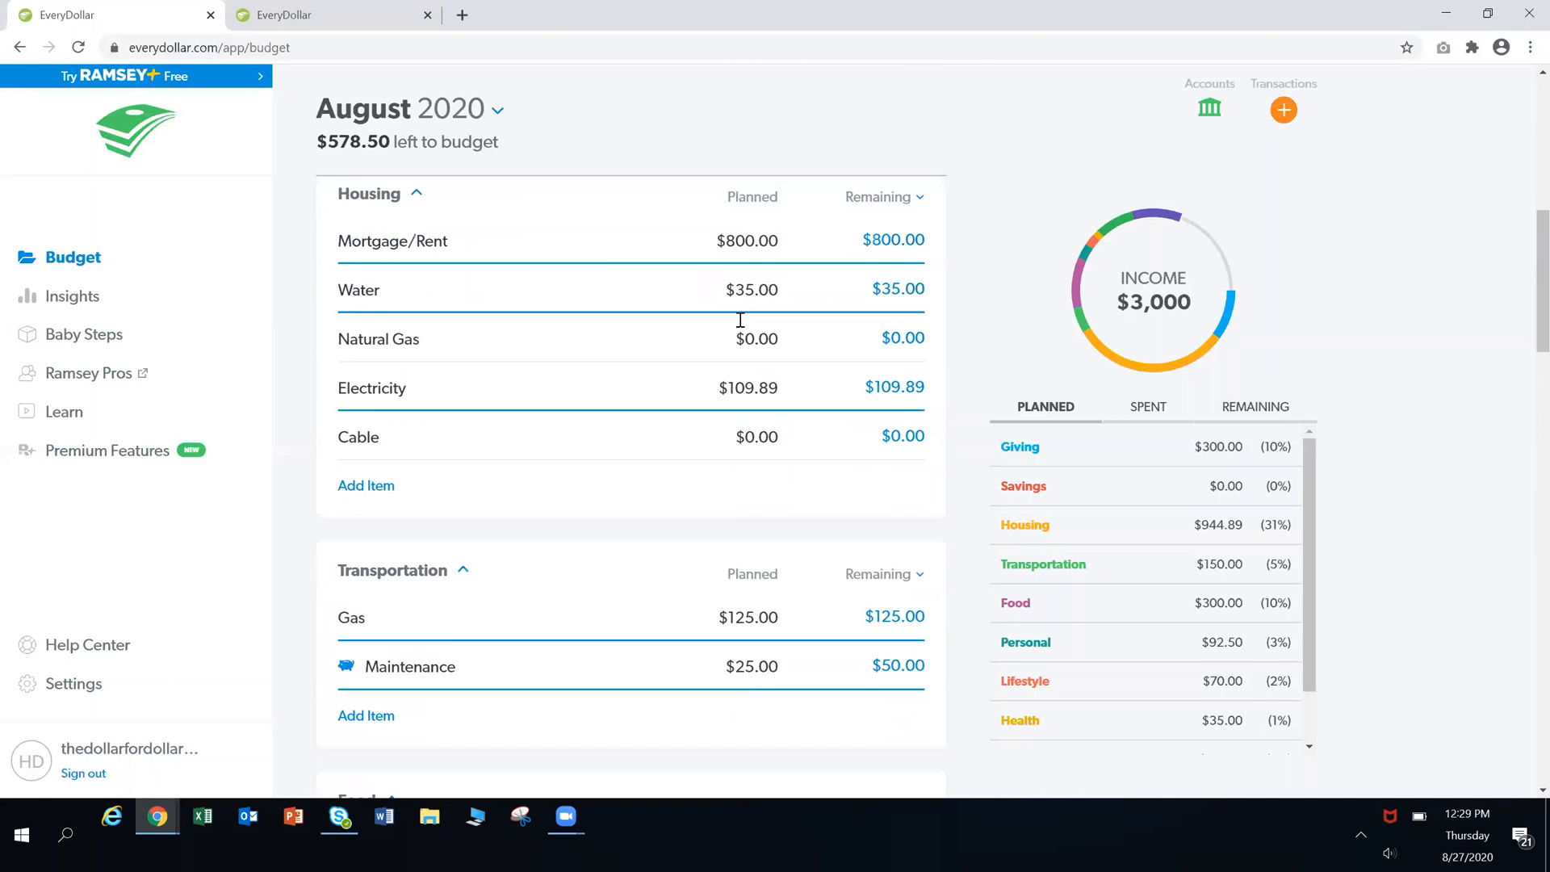
scroll(740, 319, down, 2)
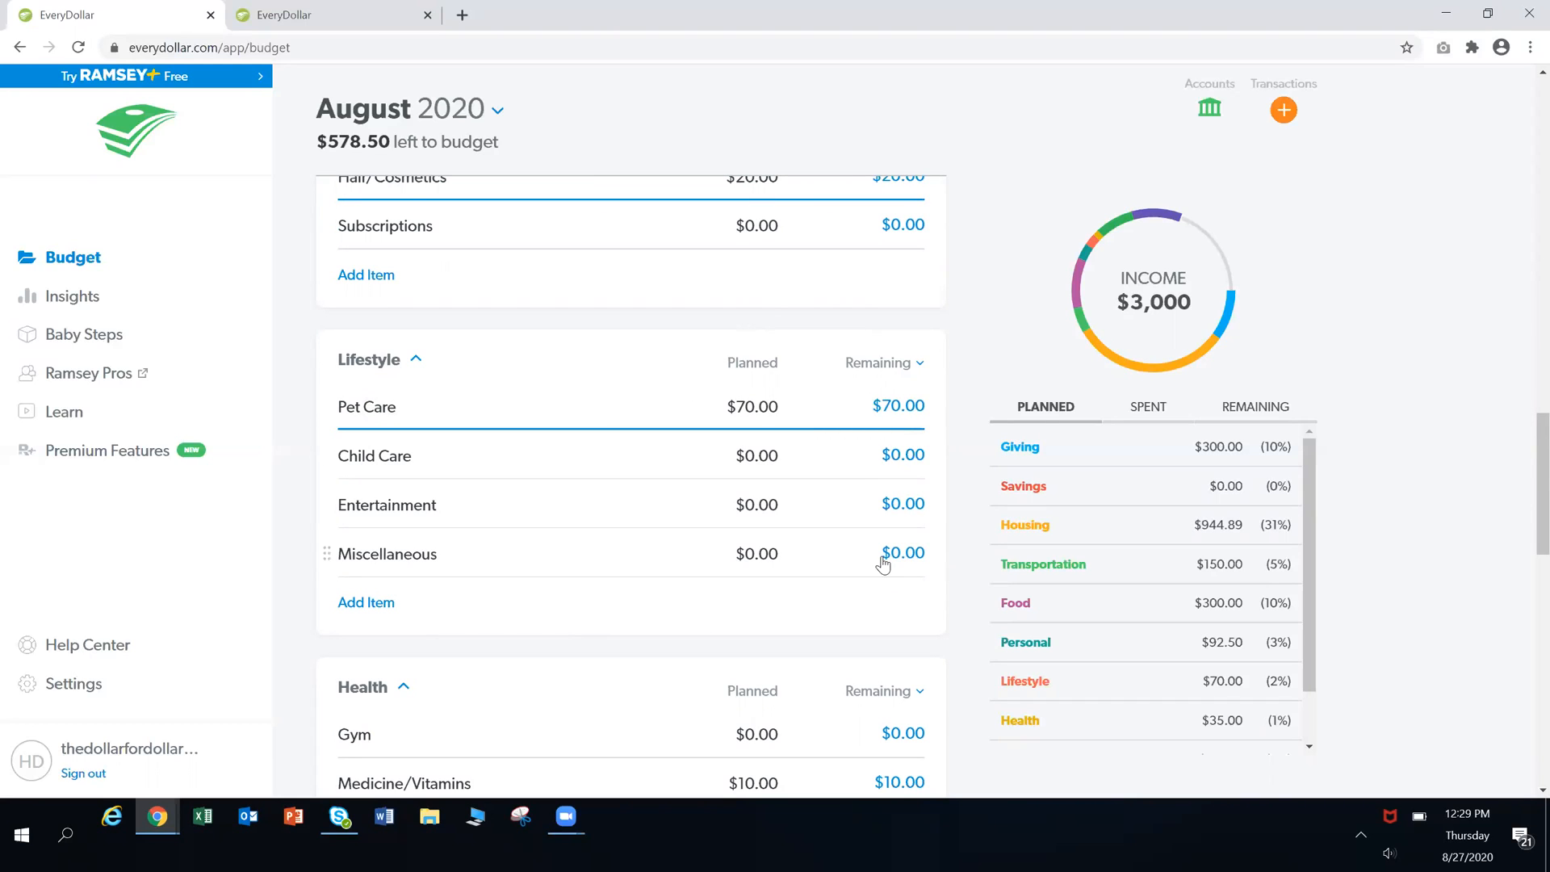
scroll(462, 574, down, 2)
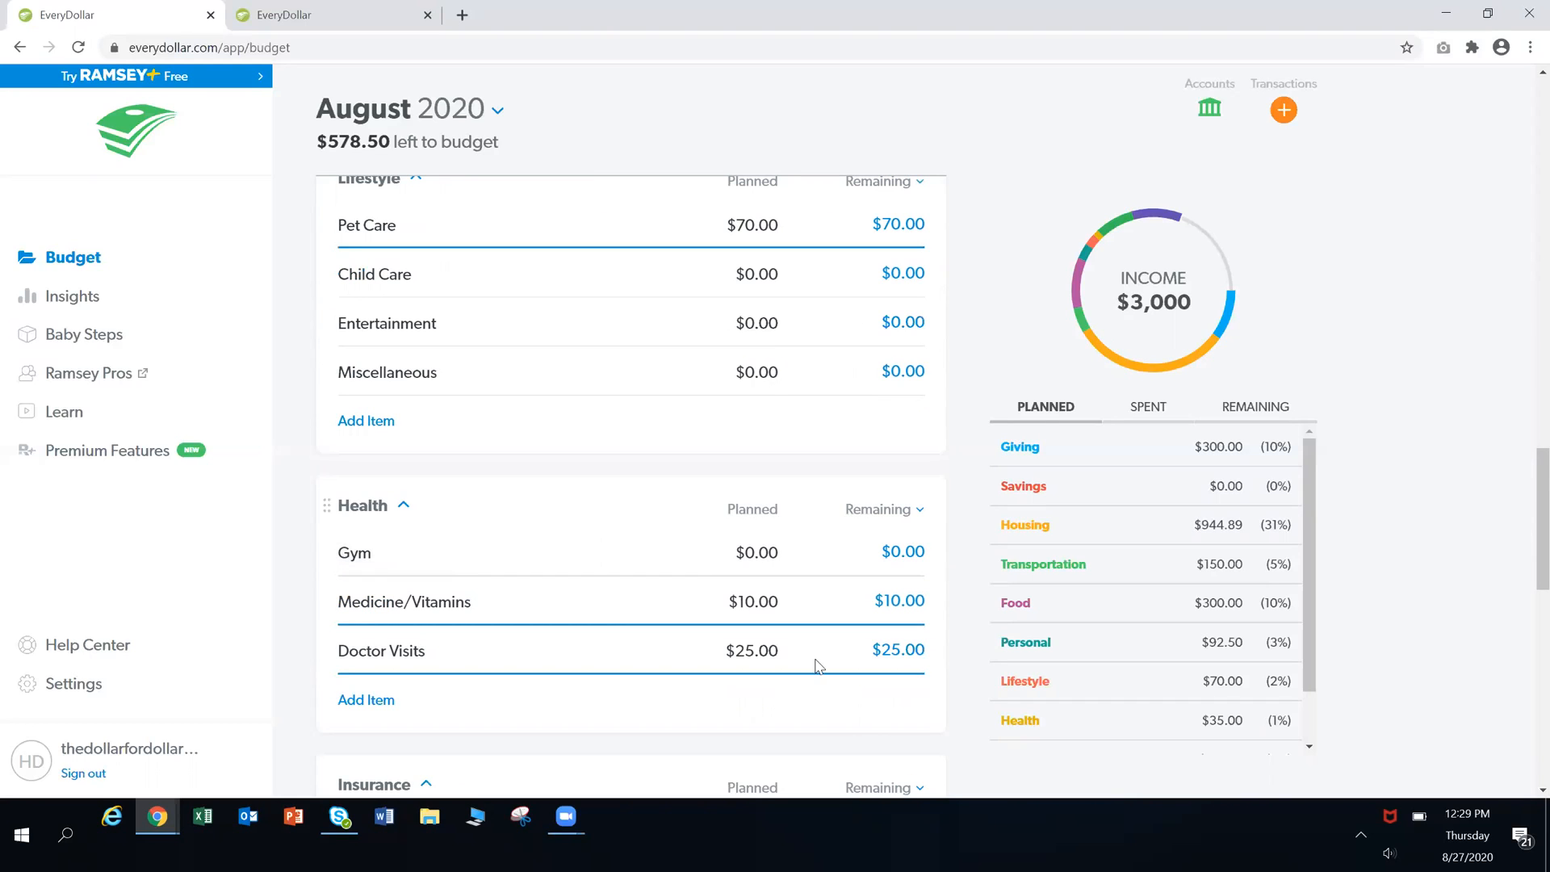
scroll(780, 607, down, 1)
scroll(780, 607, down, 4)
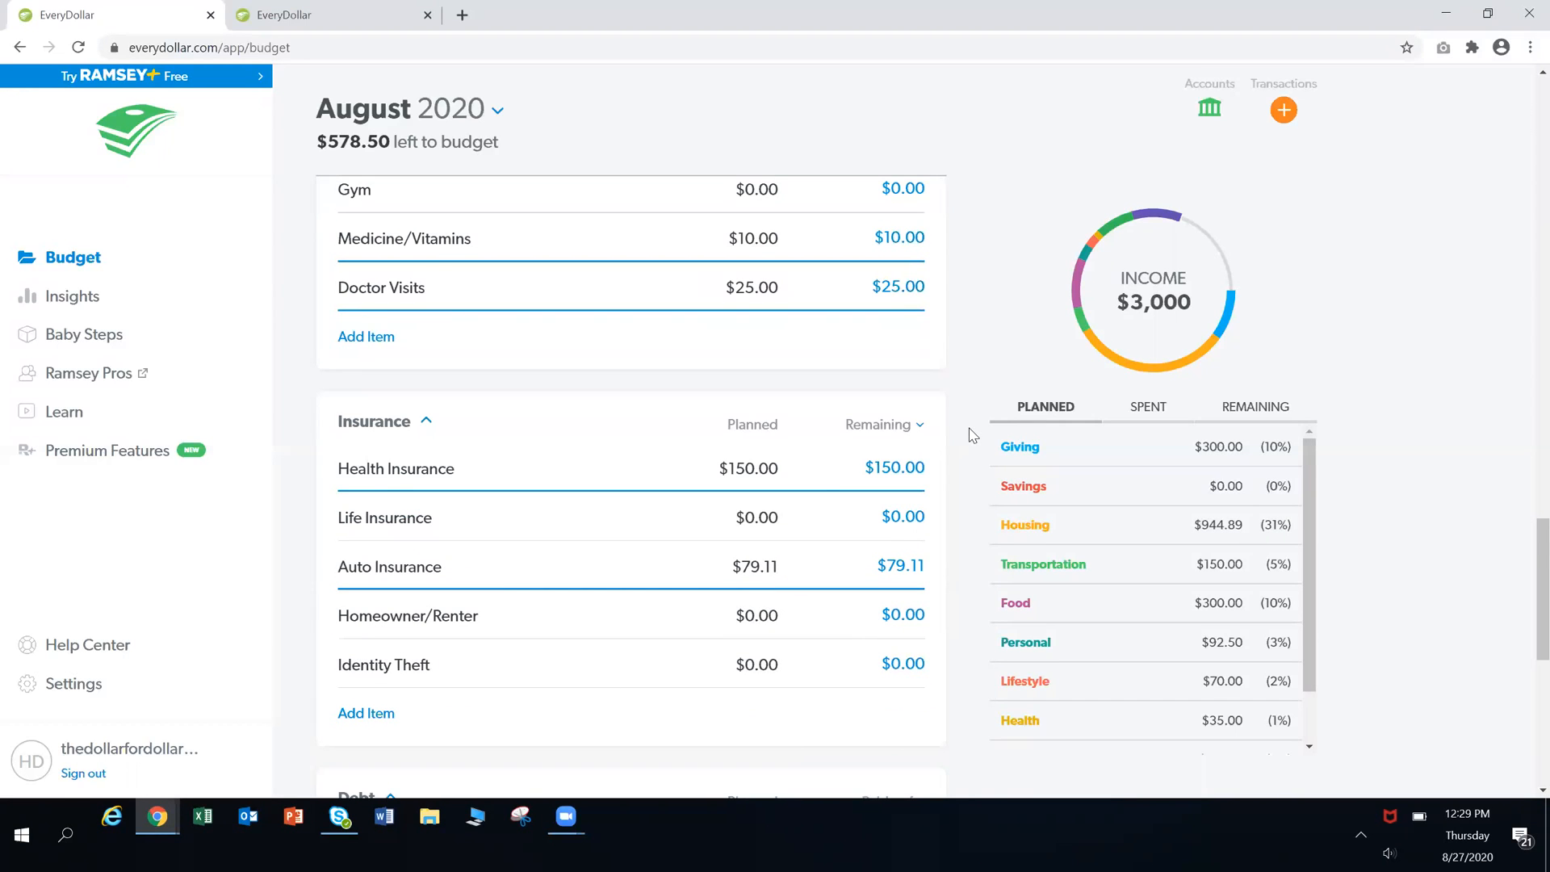
scroll(972, 436, up, 20)
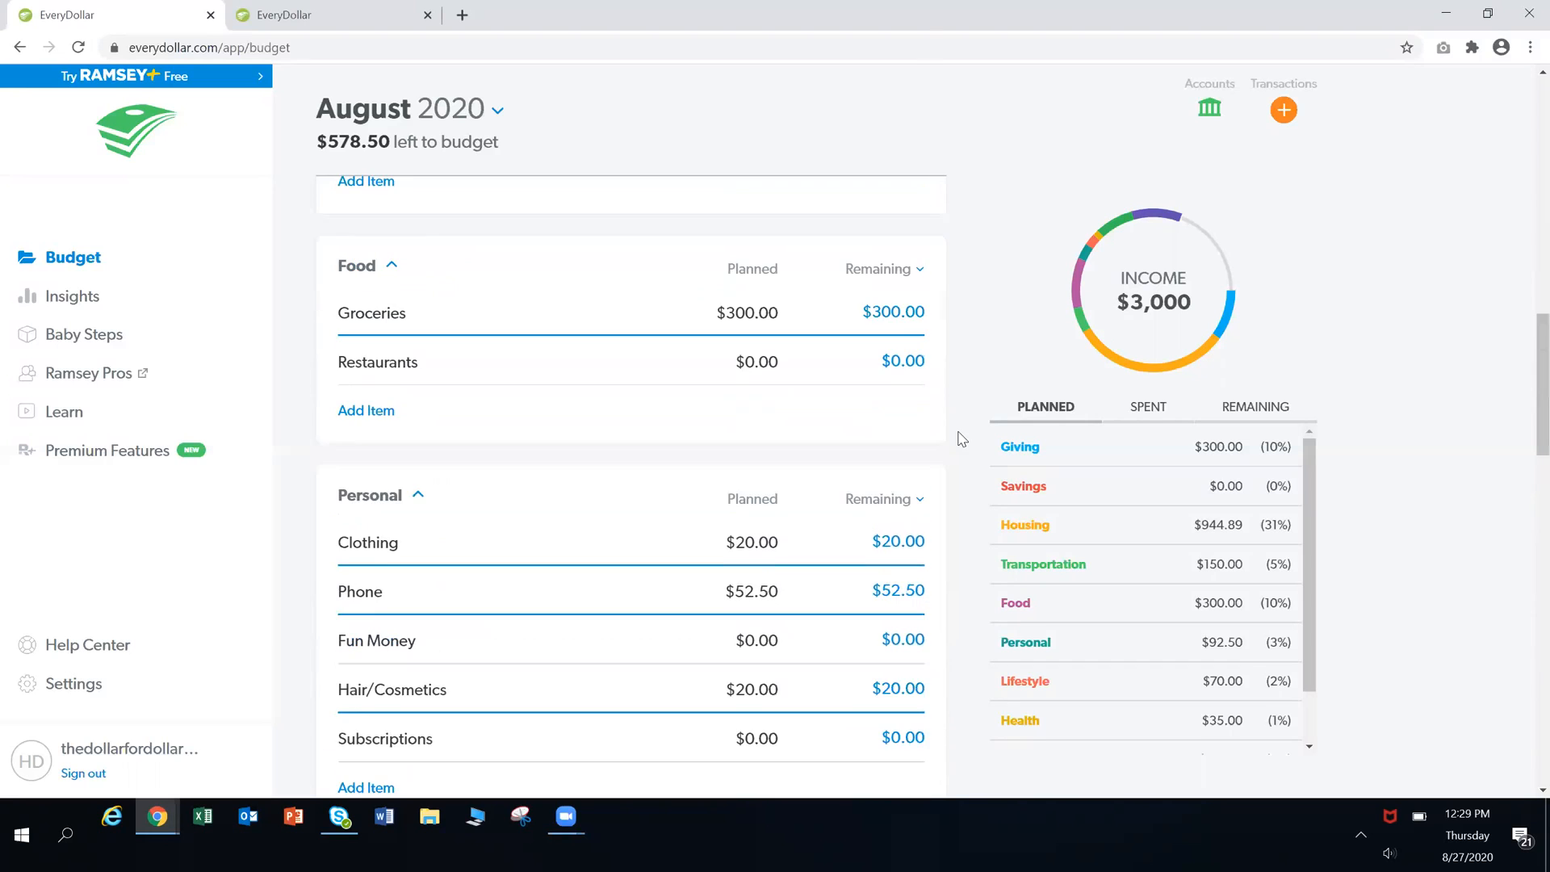
scroll(957, 438, up, 8)
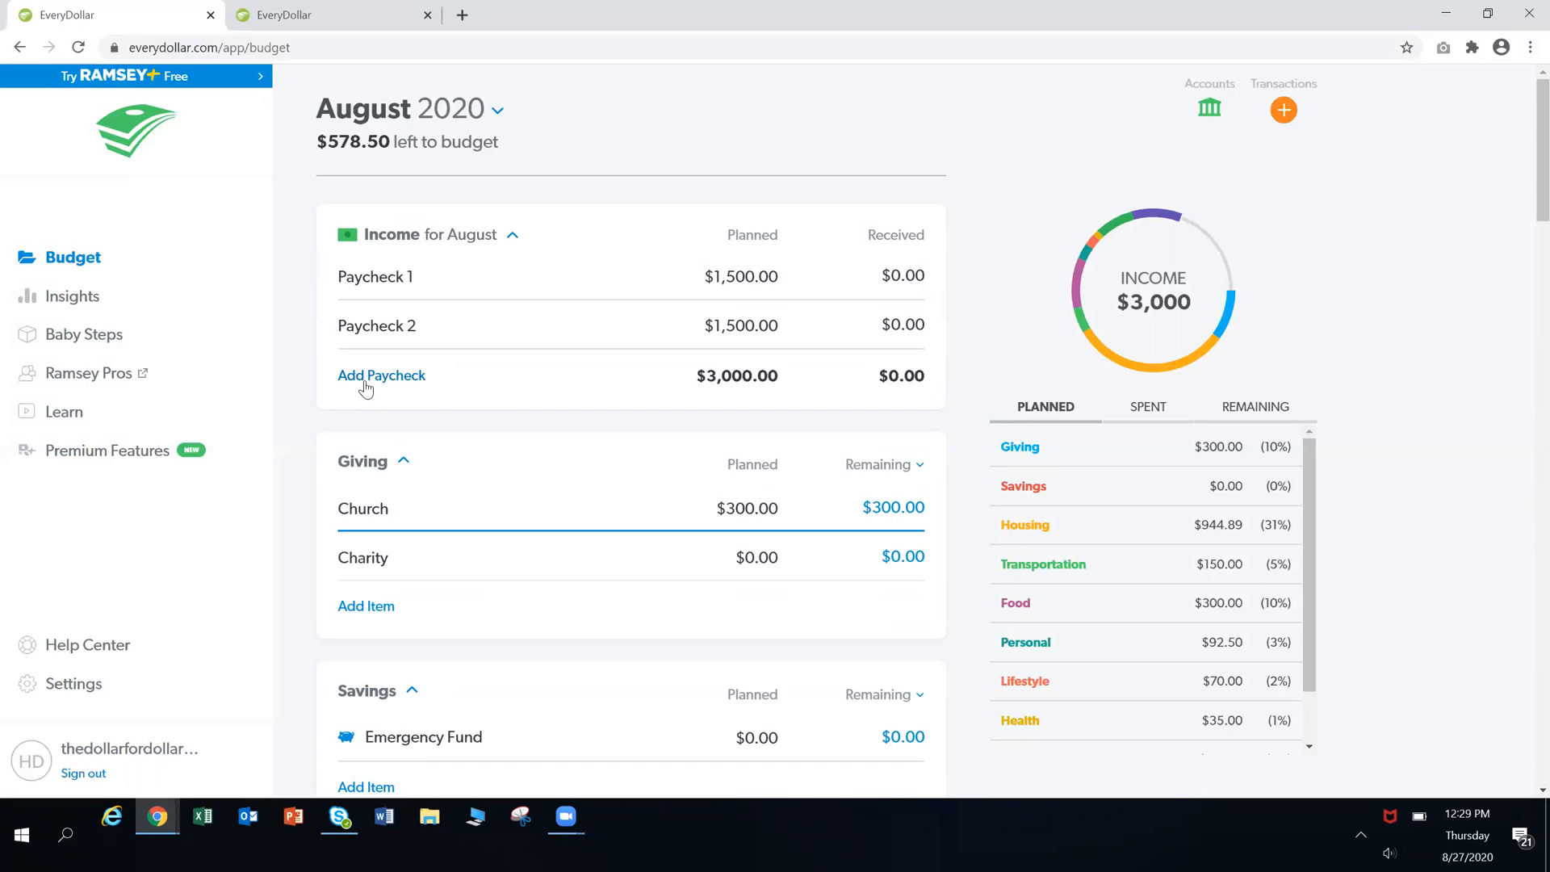
scroll(307, 396, down, 2)
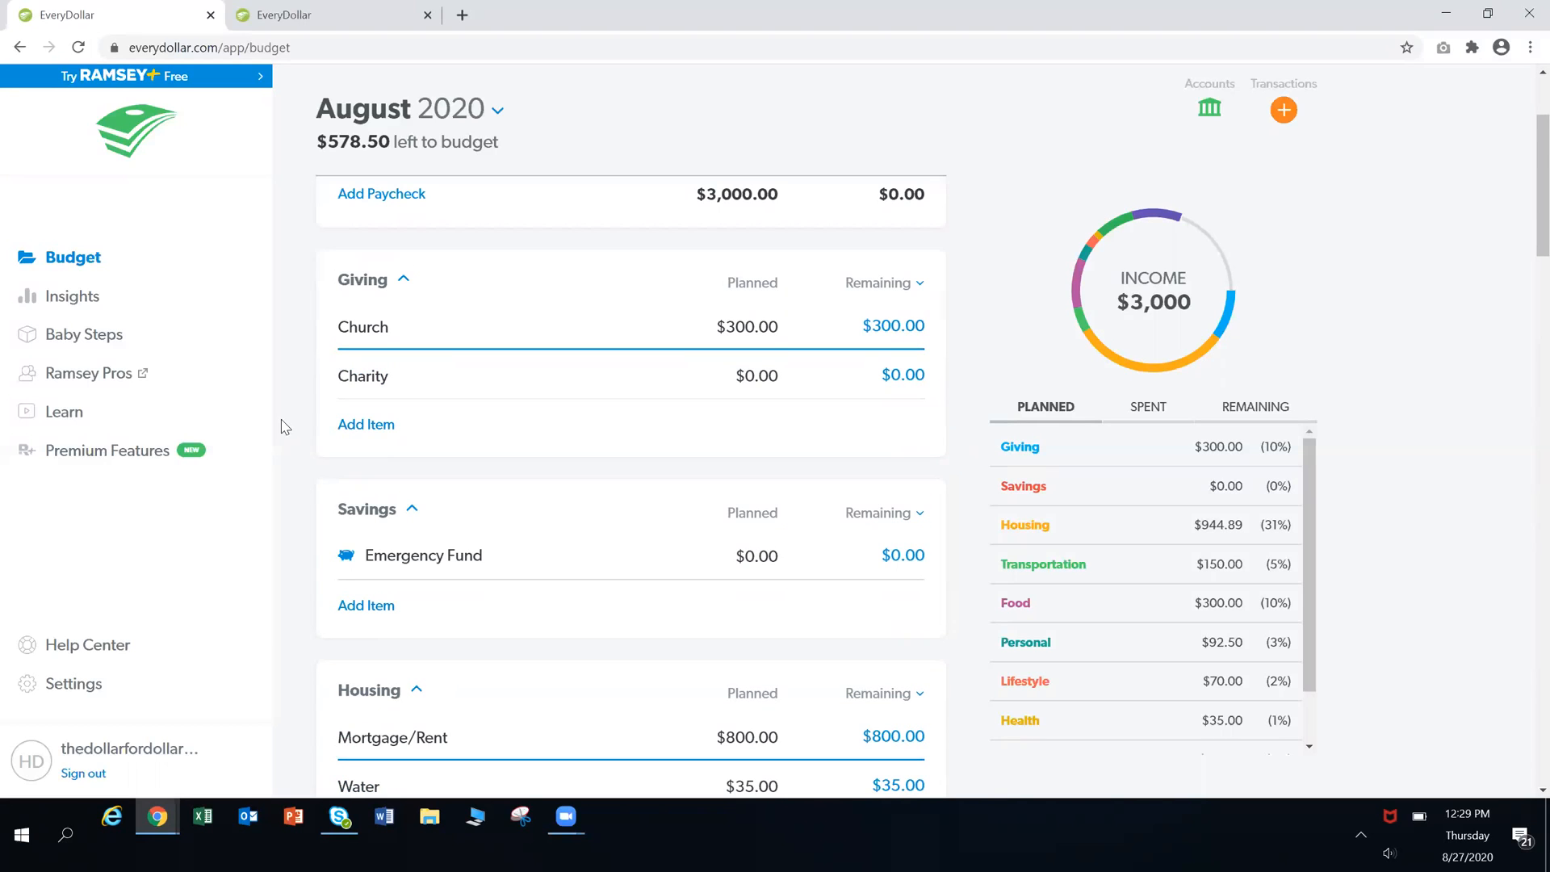
scroll(274, 537, down, 2)
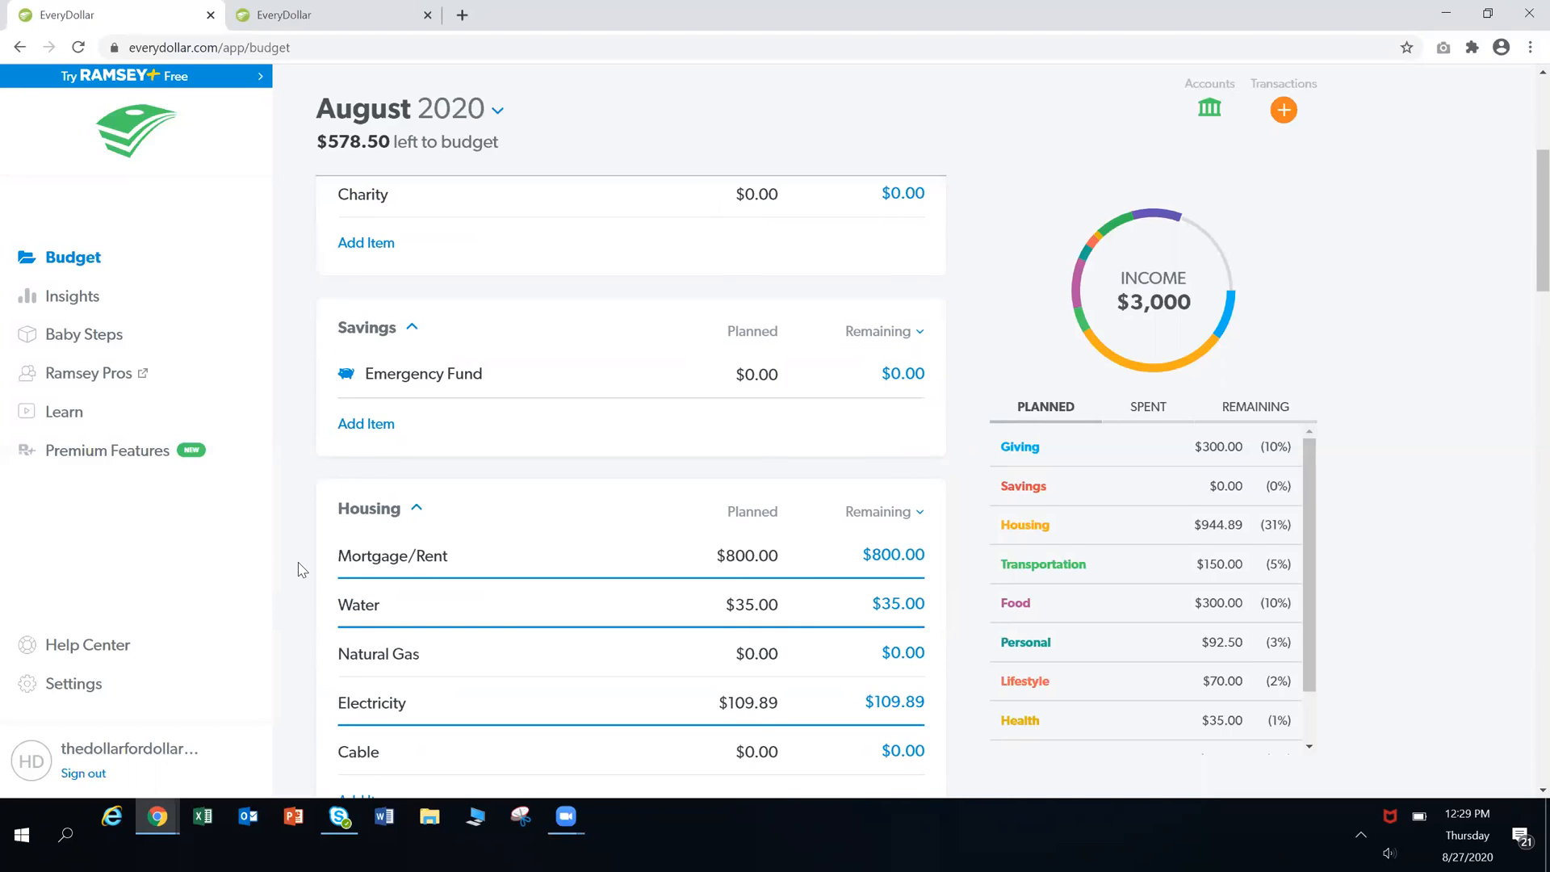
scroll(301, 570, down, 1)
scroll(301, 568, up, 5)
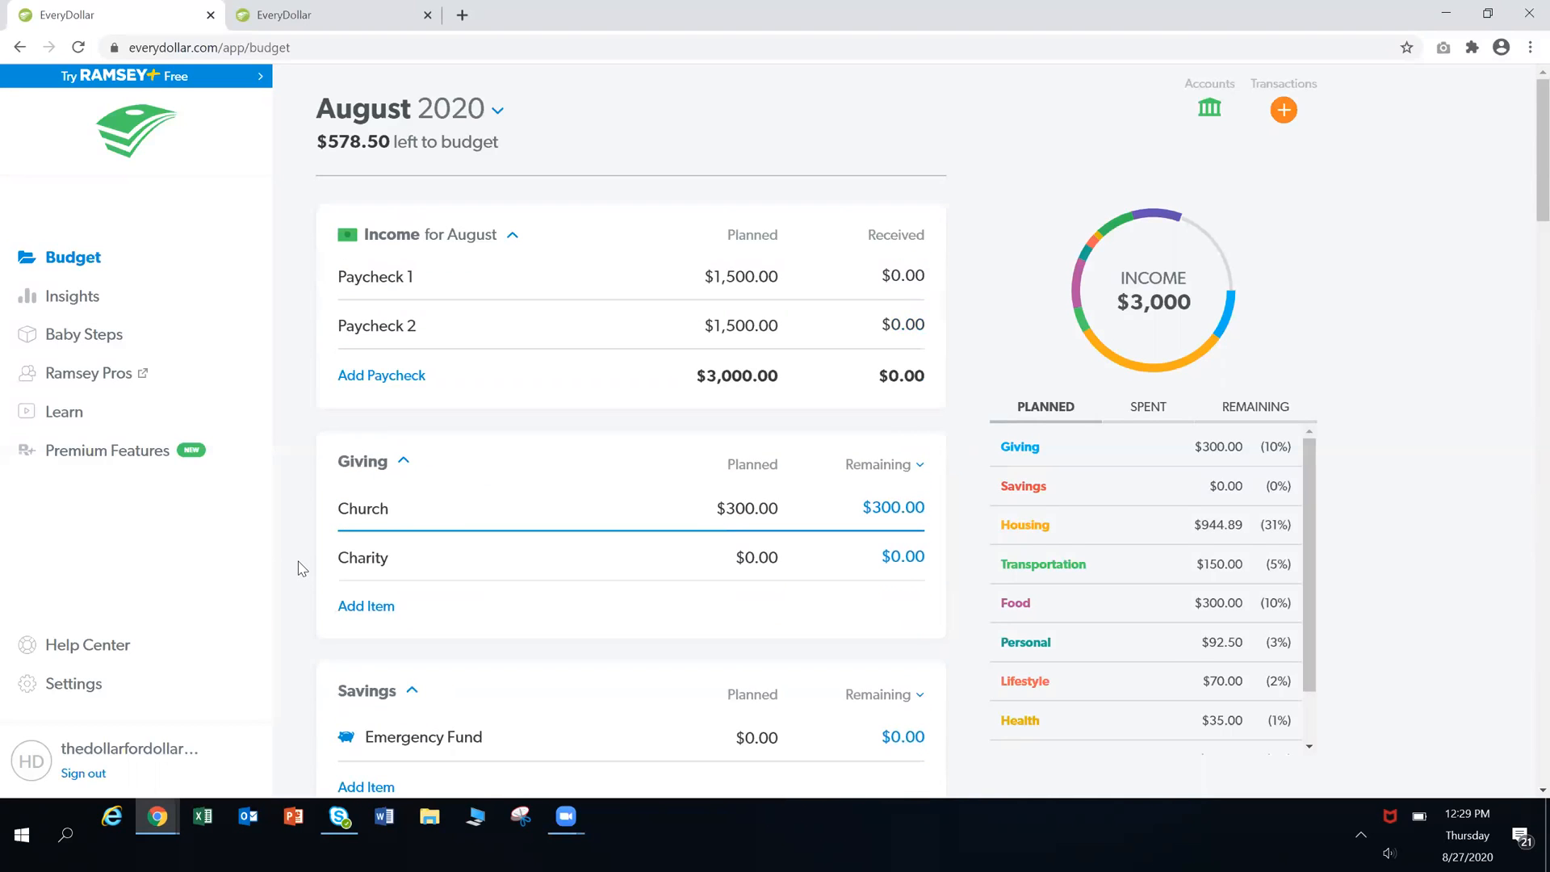
Delete the Natural Gas item from the Housing group and confirm the deletion
scroll(301, 568, down, 8)
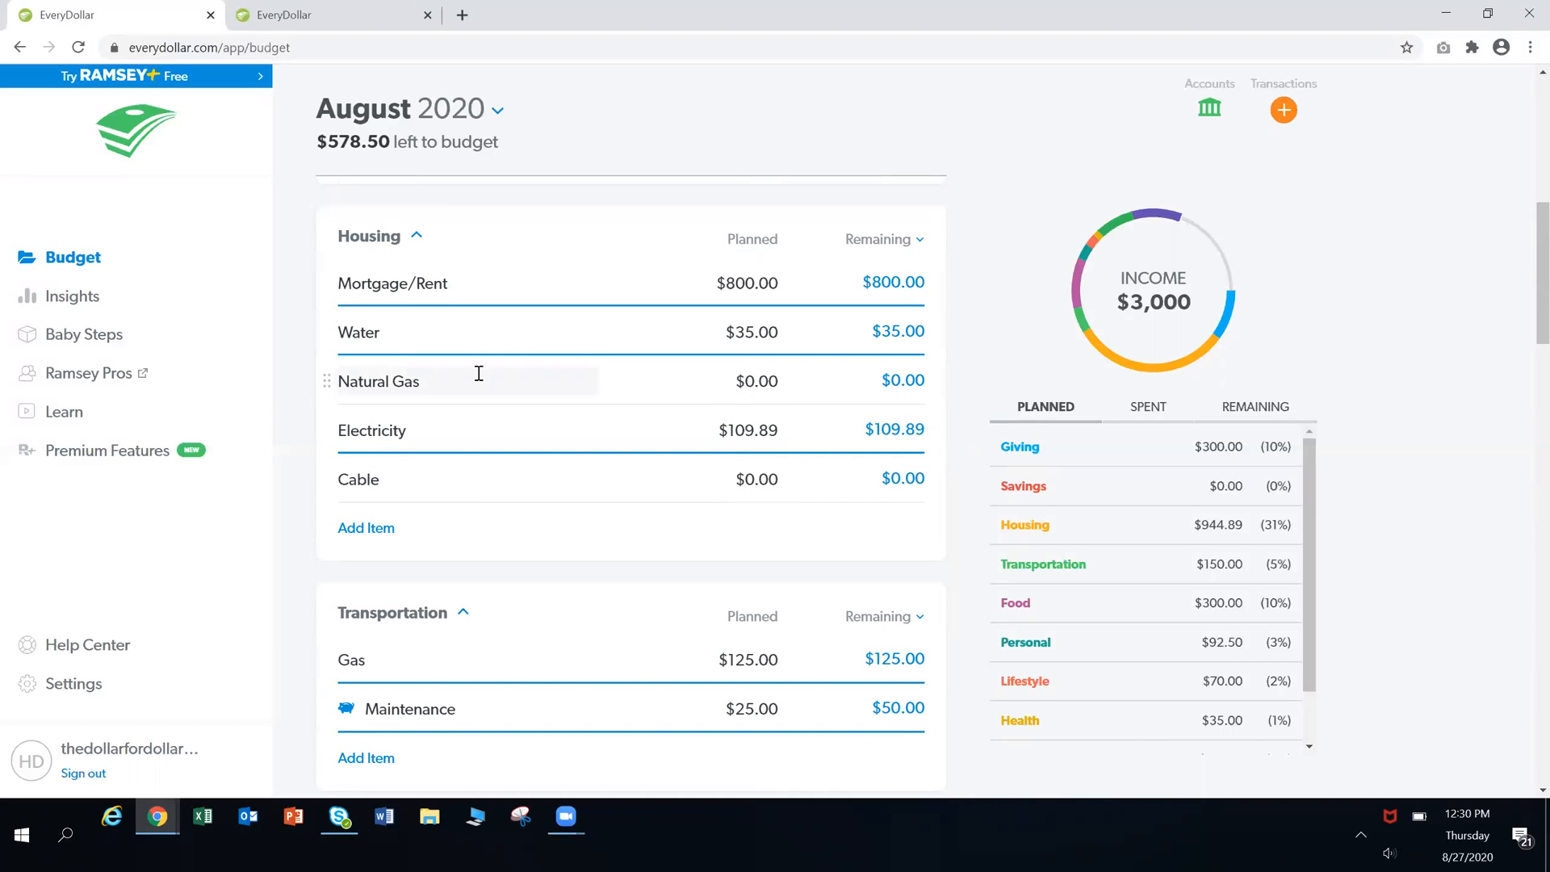
click(580, 388)
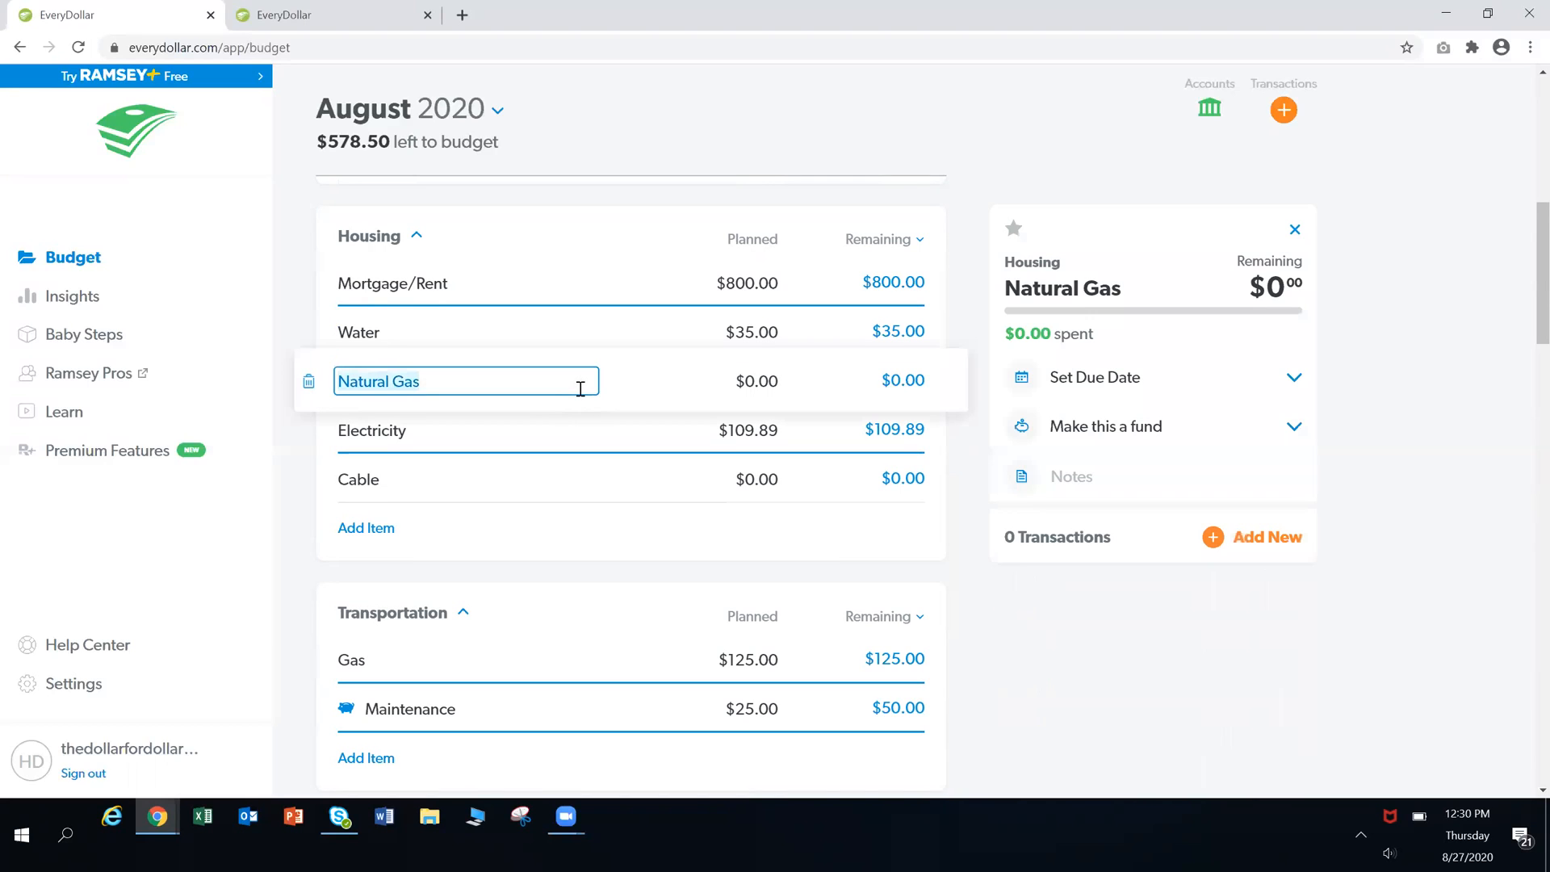
click(309, 385)
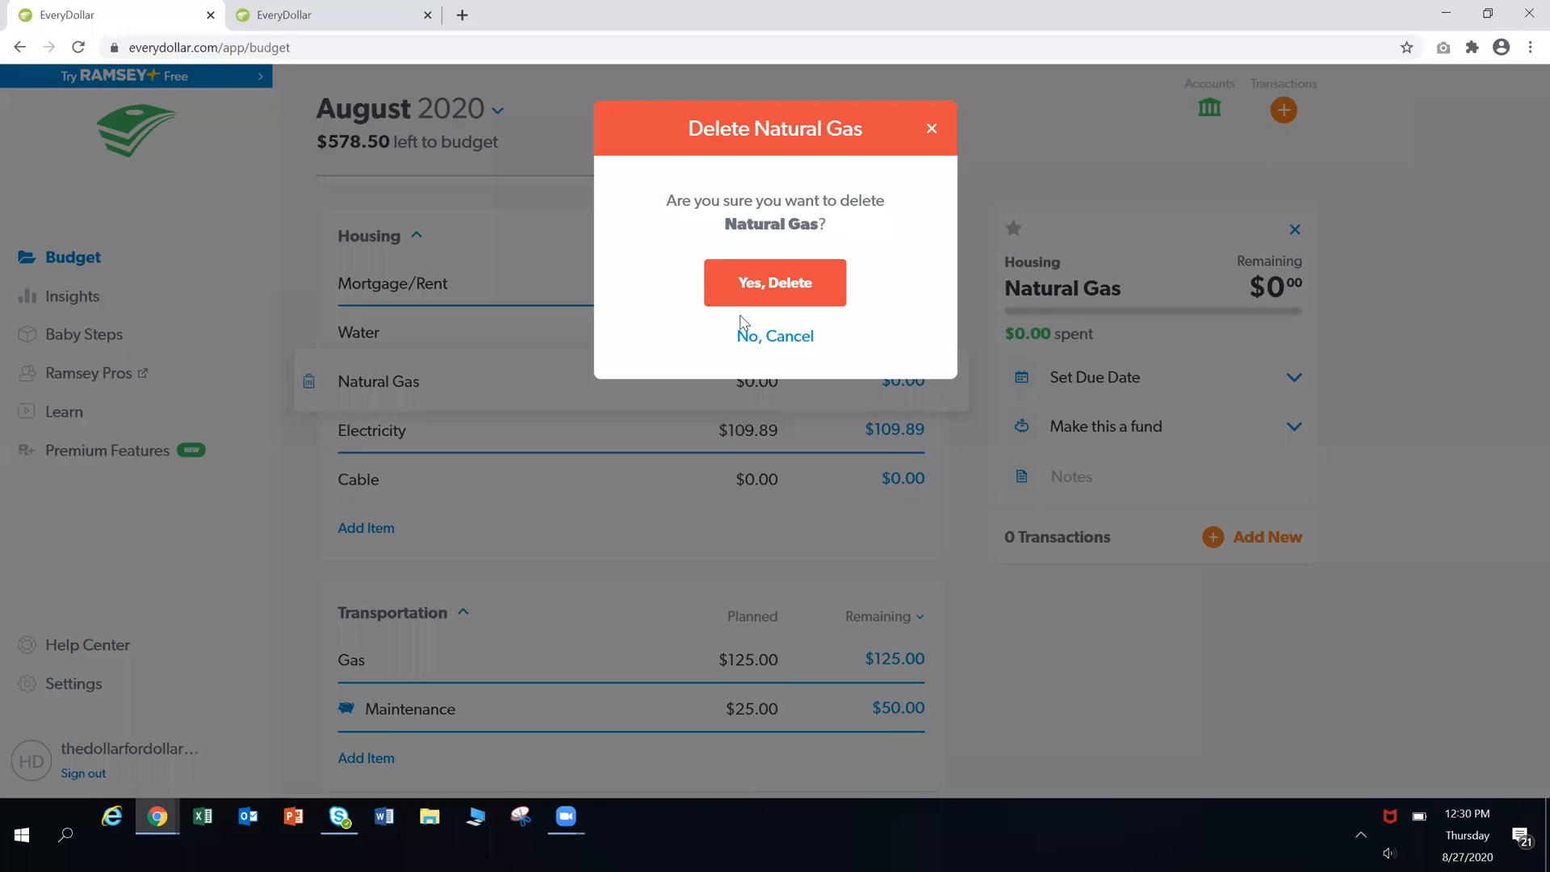
click(781, 284)
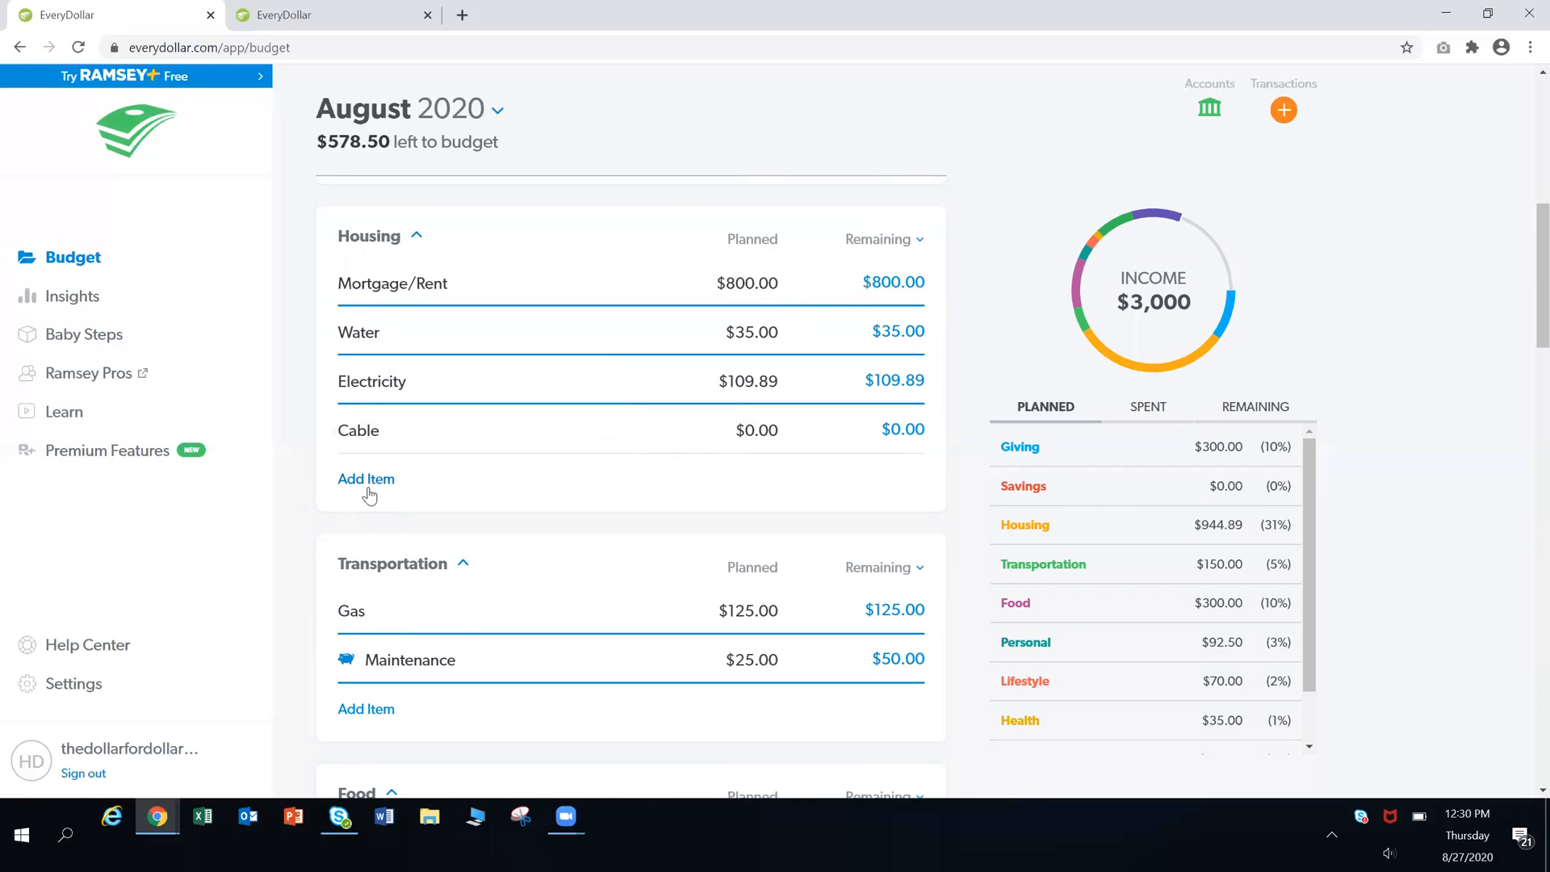
Rename the Cable item in the Housing group to "Home Improvement"
click(386, 437)
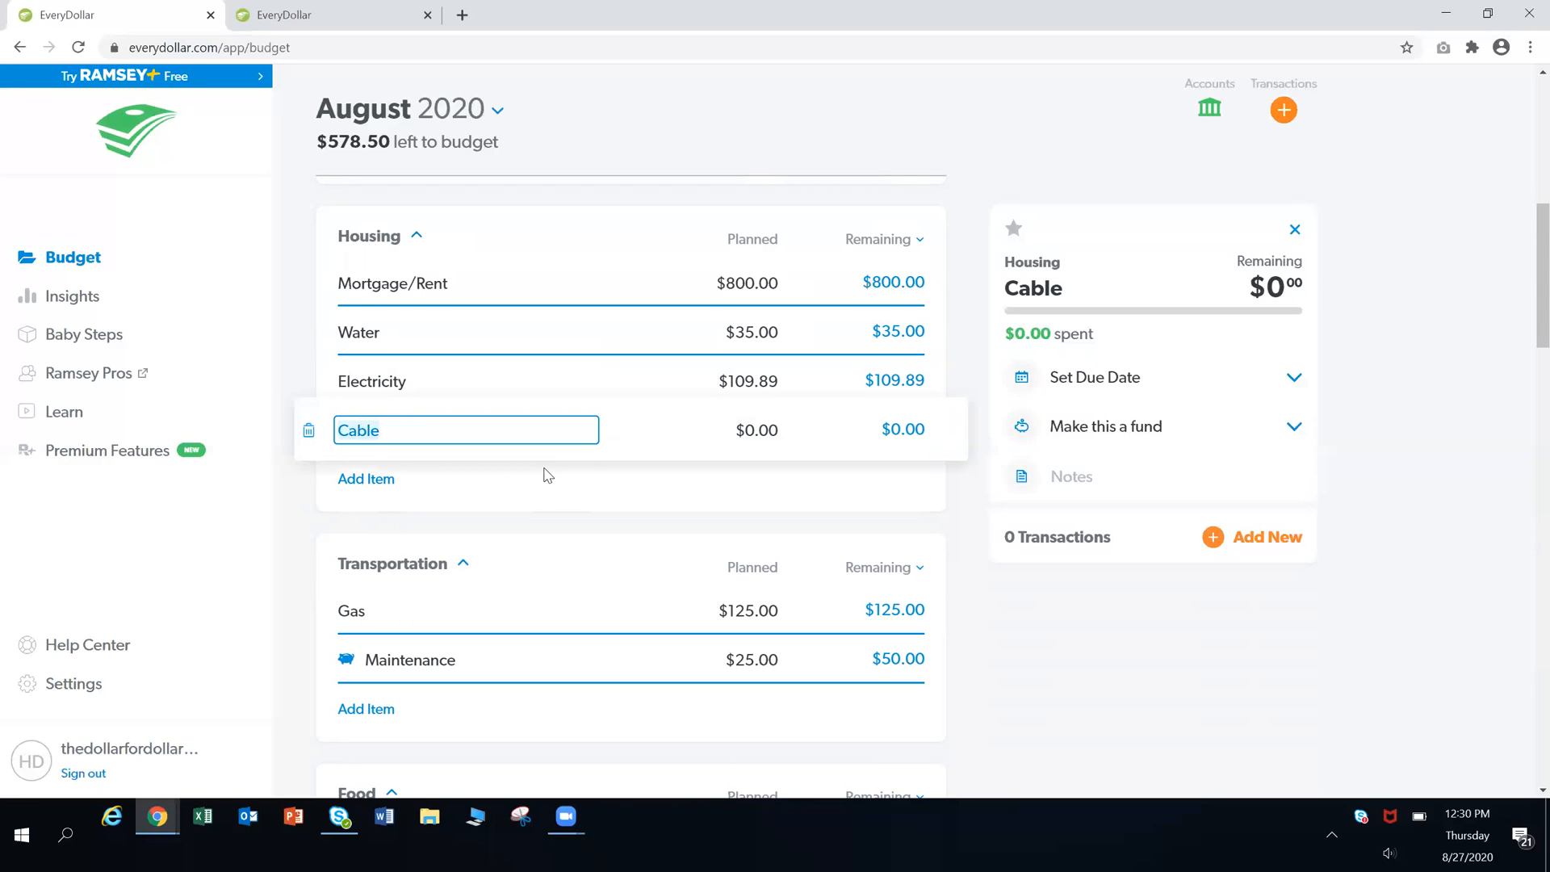
key(BackSpace)
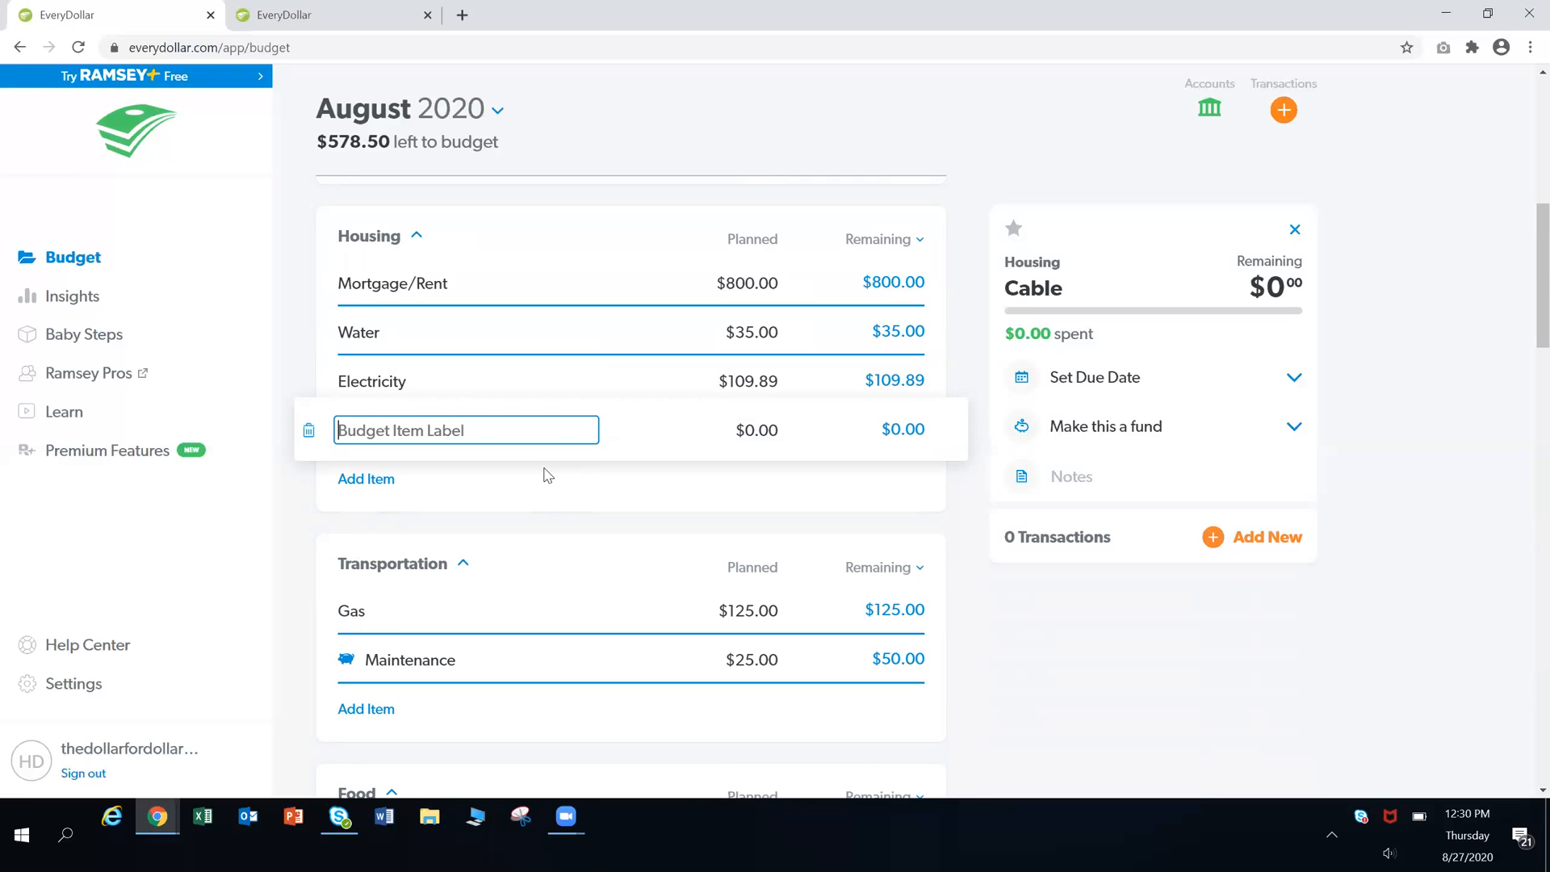
text(Home Improvement)
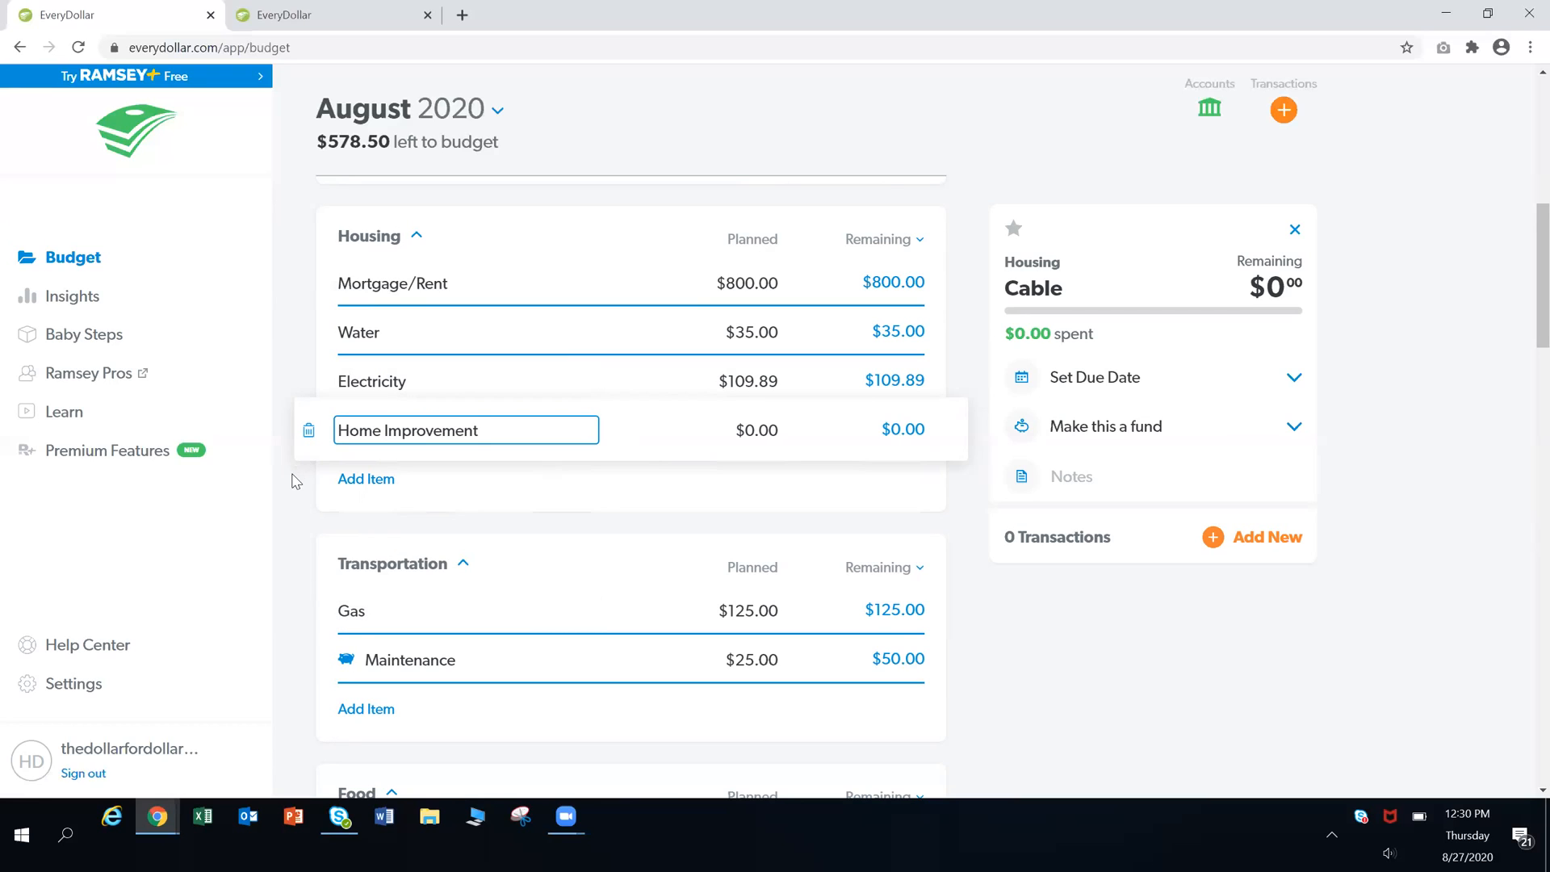
click(295, 526)
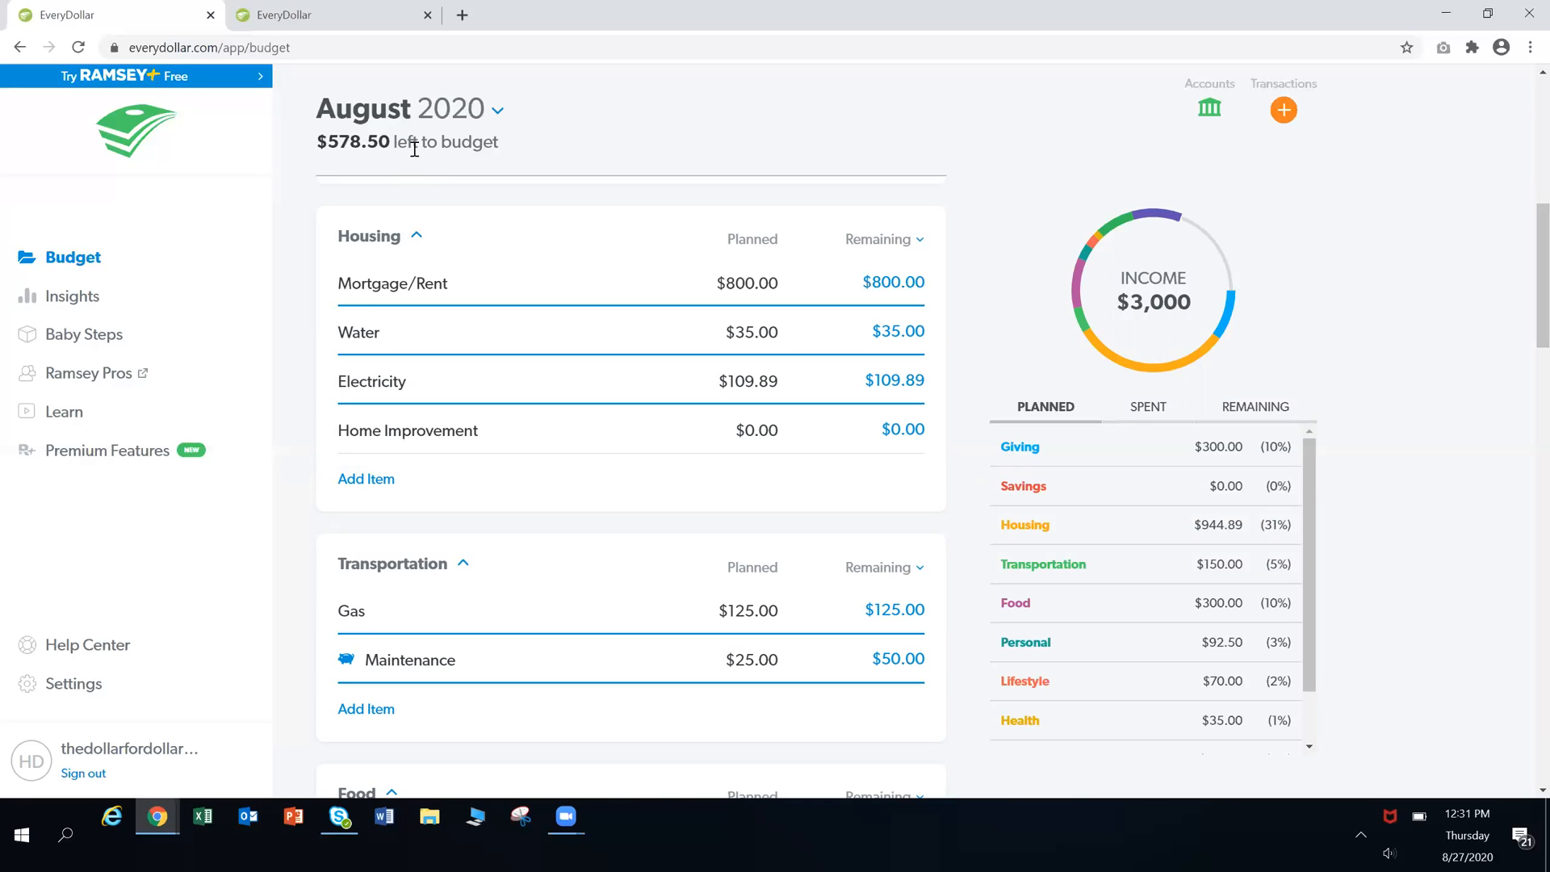
Set the planned amount of the Home Improvement item to $70
click(754, 431)
click(754, 430)
key(BackSpace)
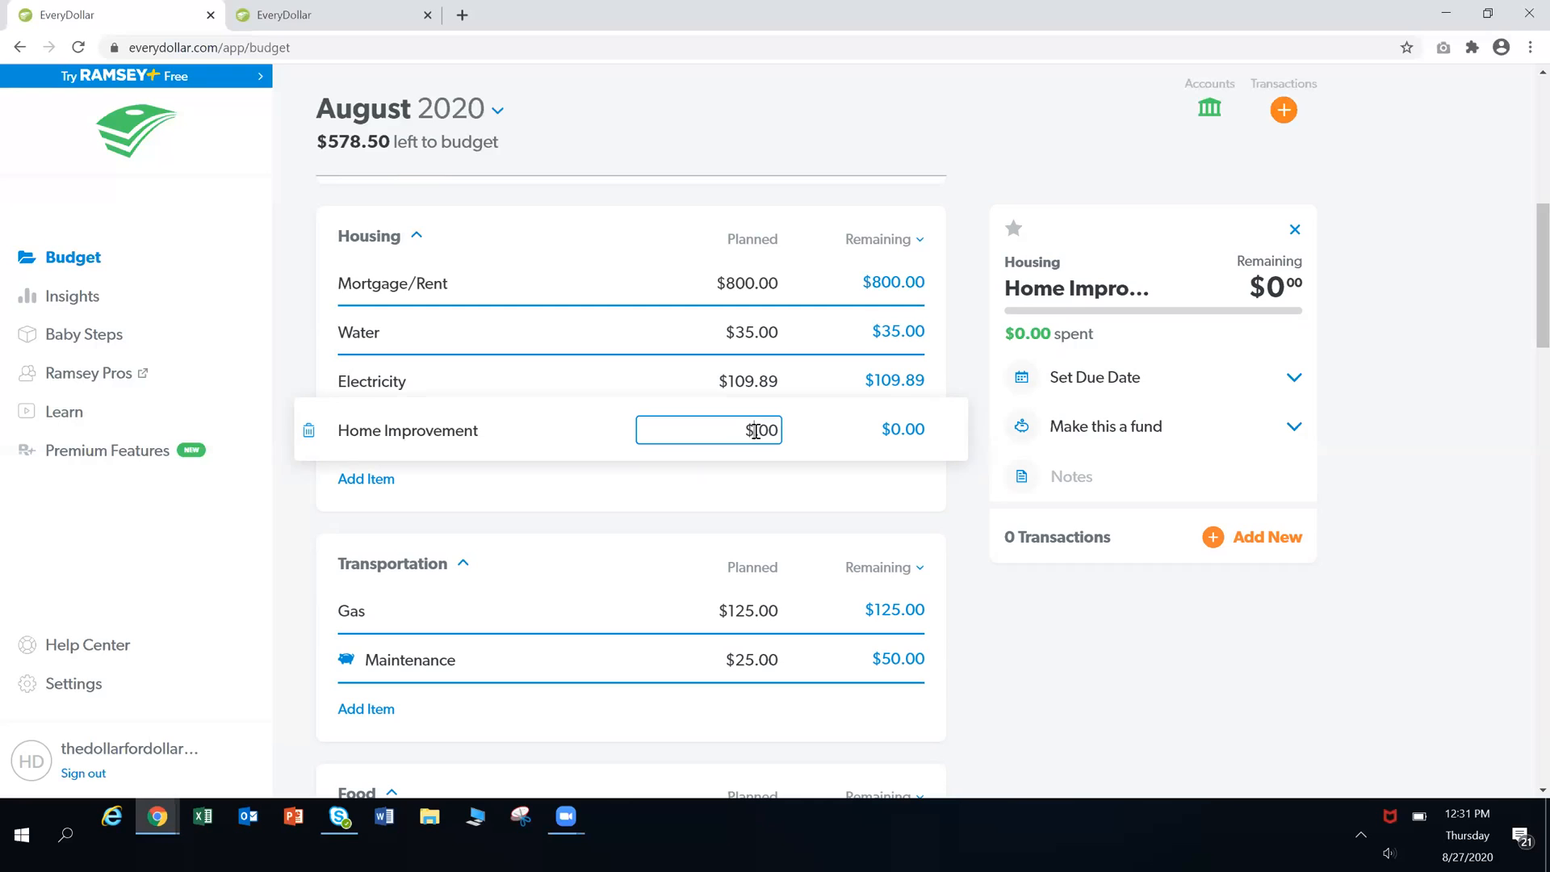
text(70)
click(307, 359)
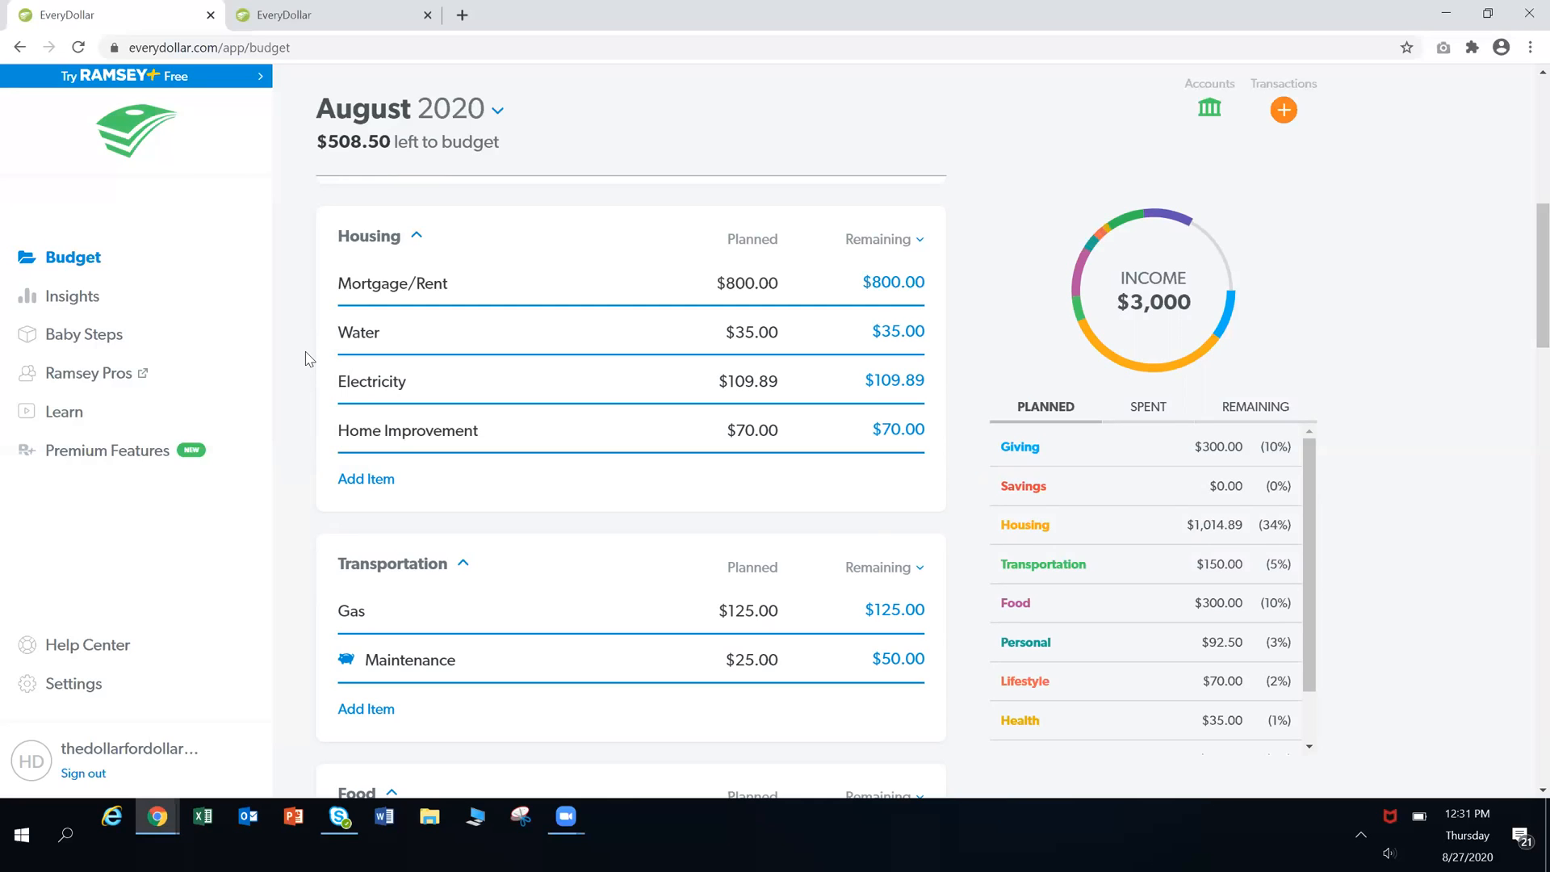
Examine the Transportation Maintenance item's fund details, savings goal and due date calendar, then close its details
scroll(306, 358, down, 3)
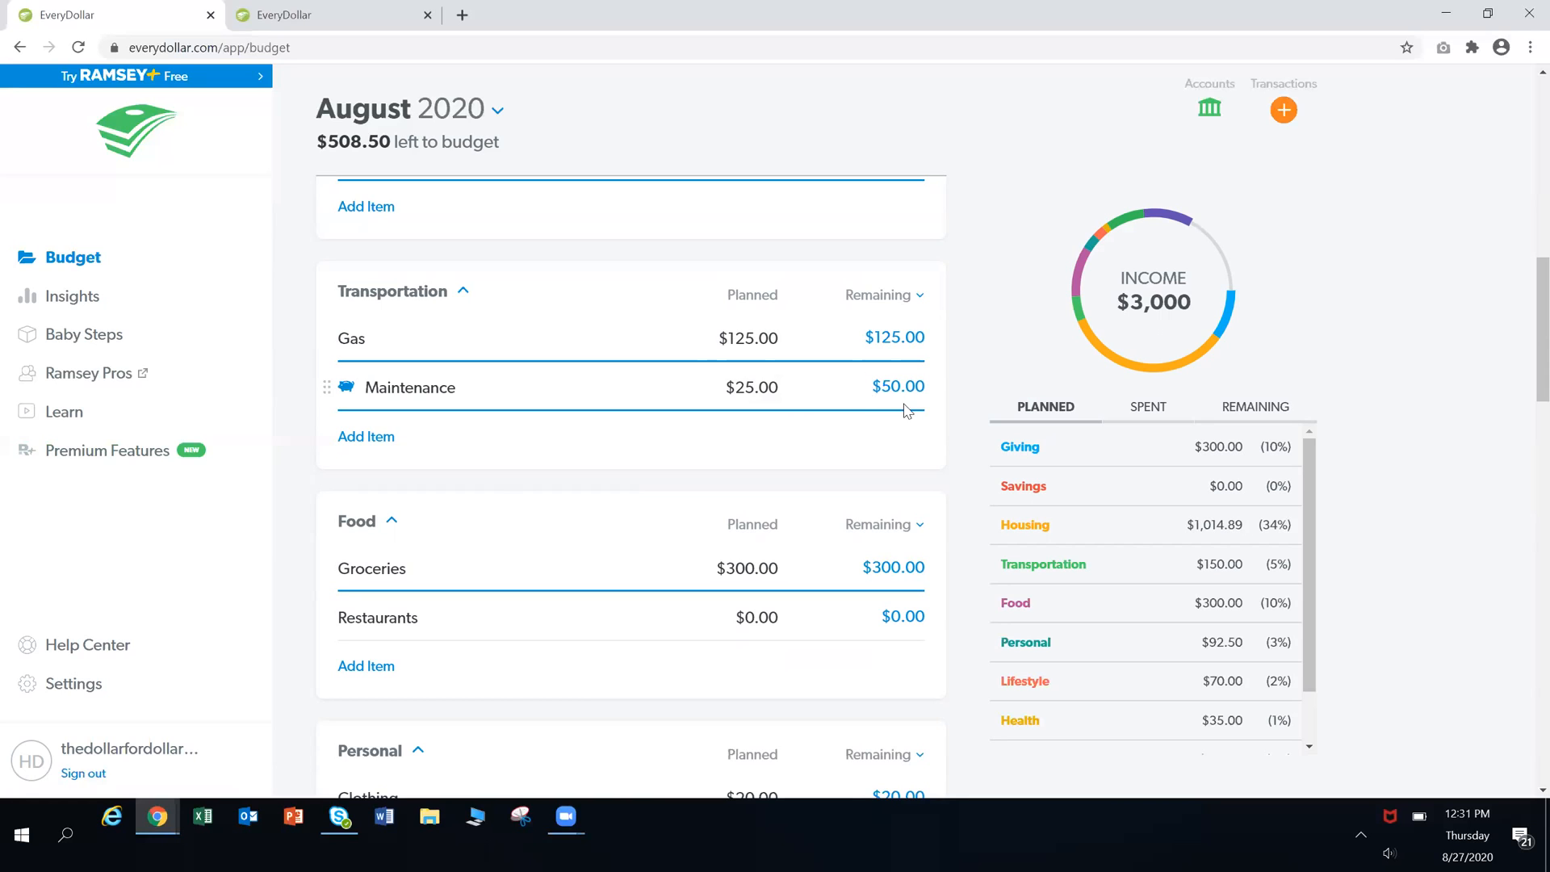
click(564, 395)
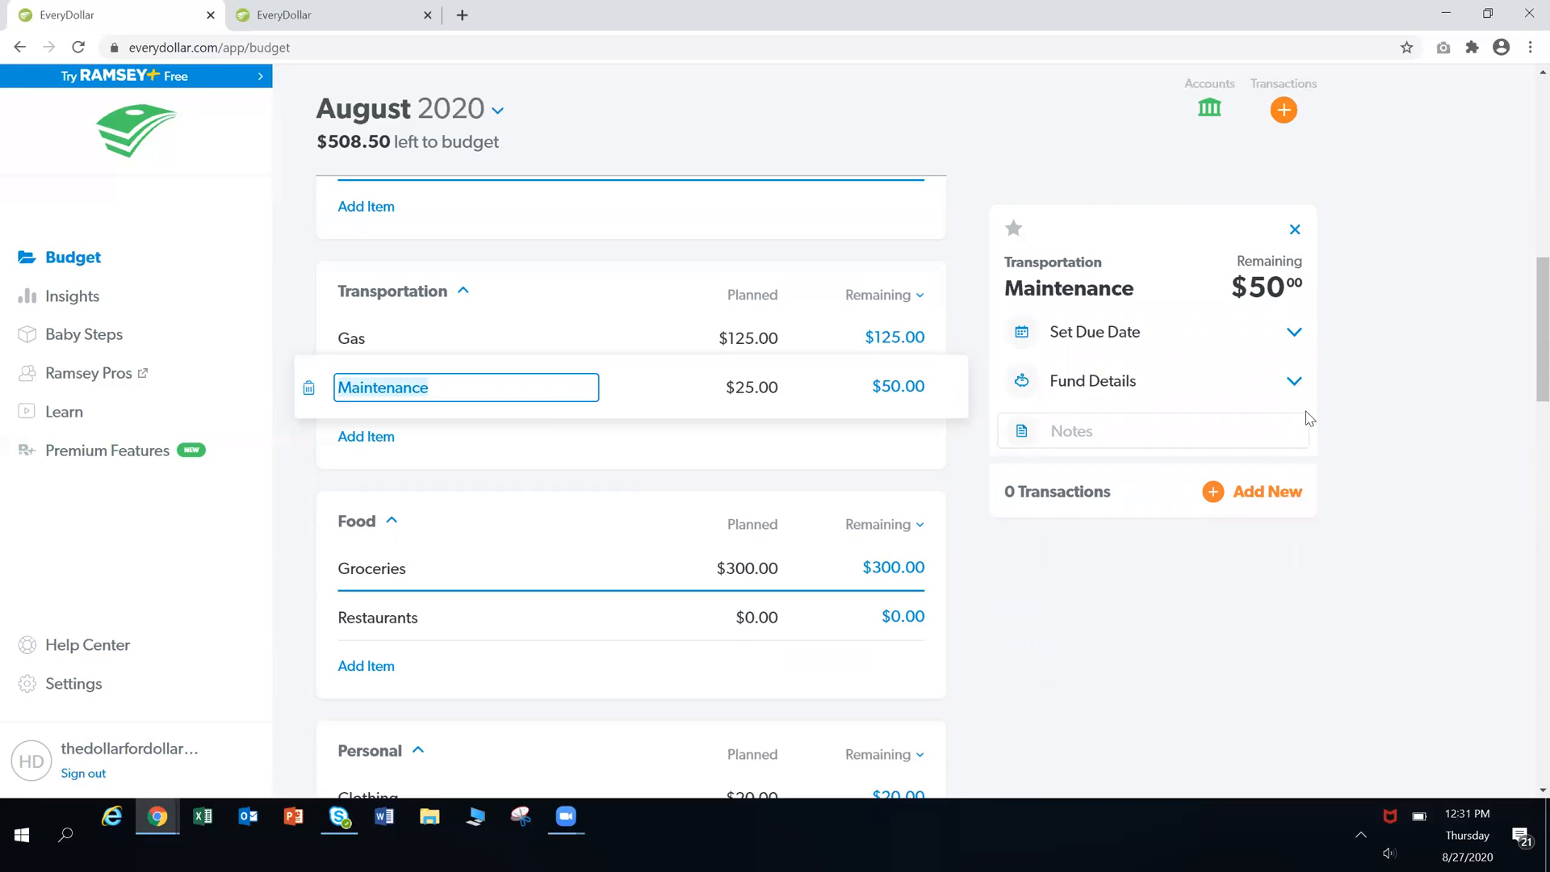
click(1294, 383)
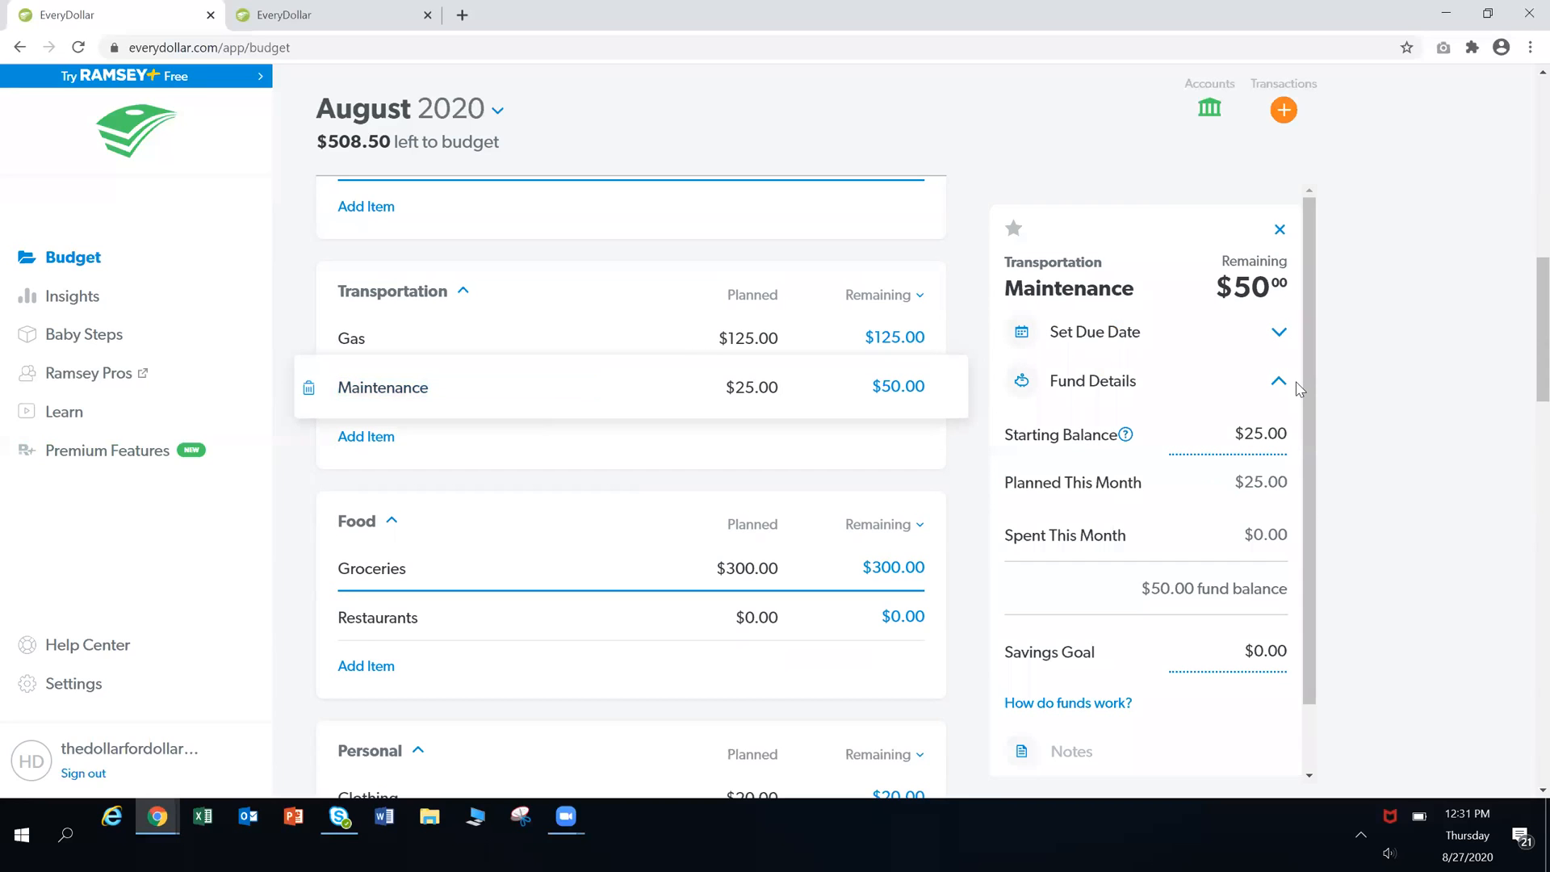
scroll(1298, 388, down, 1)
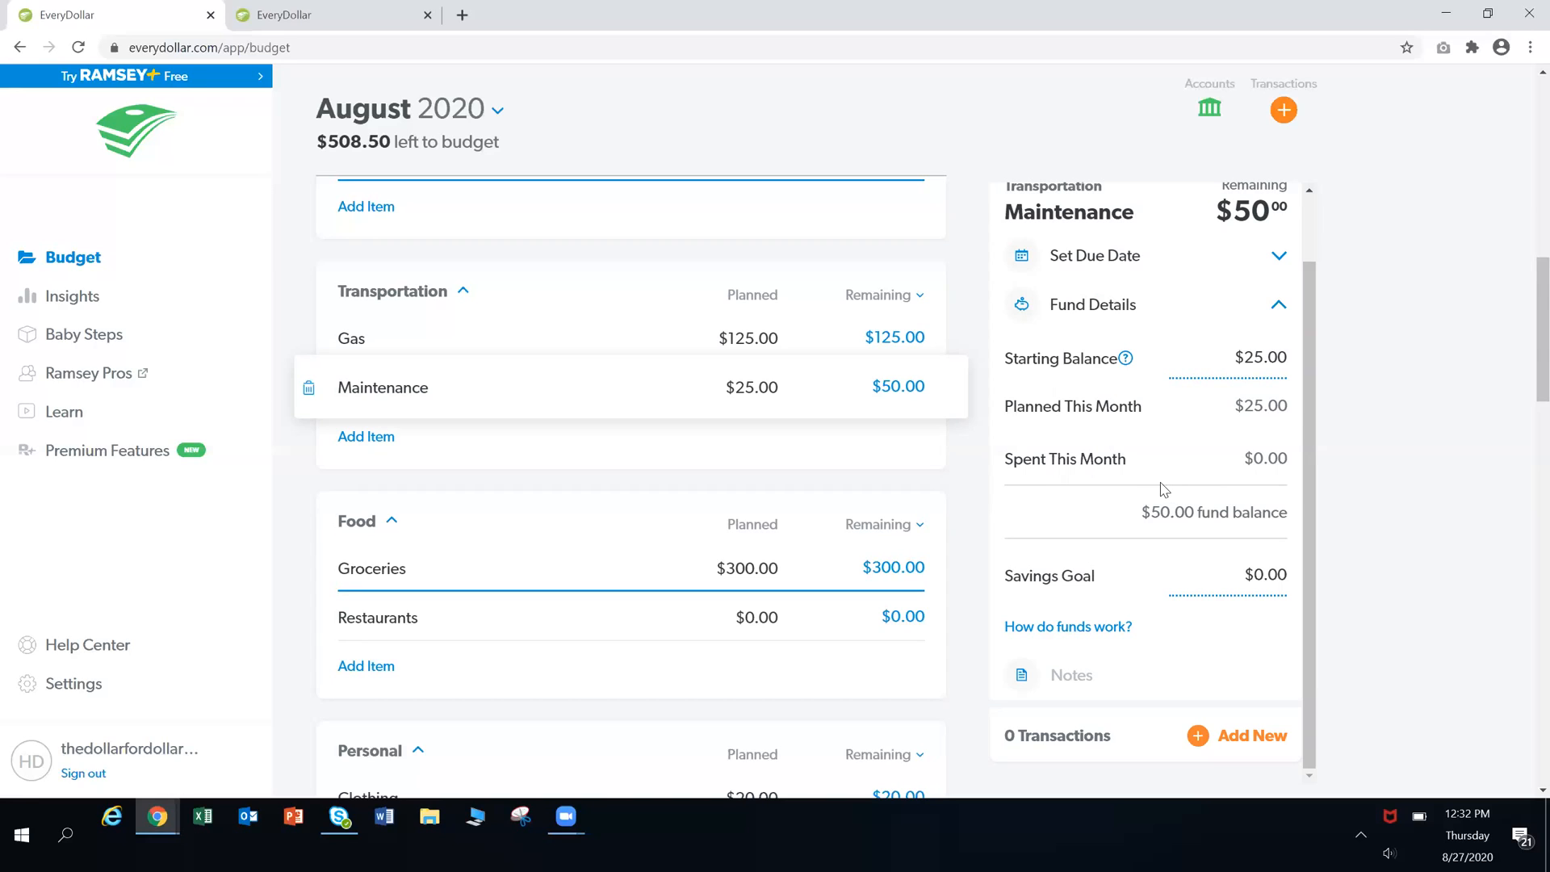
drag(1255, 573, 1305, 572)
click(1278, 257)
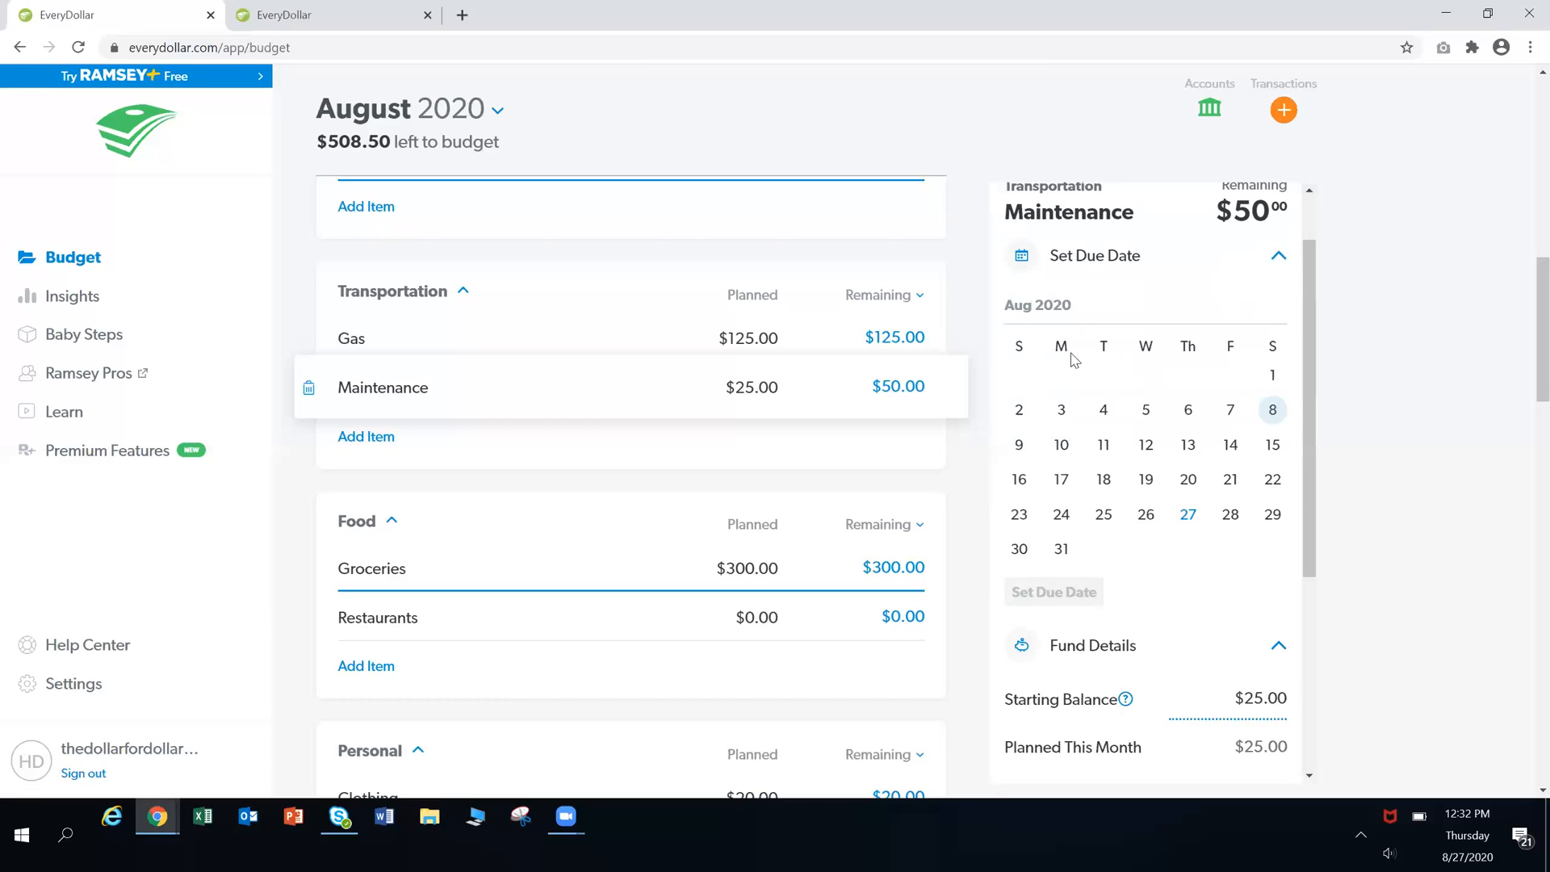
click(981, 309)
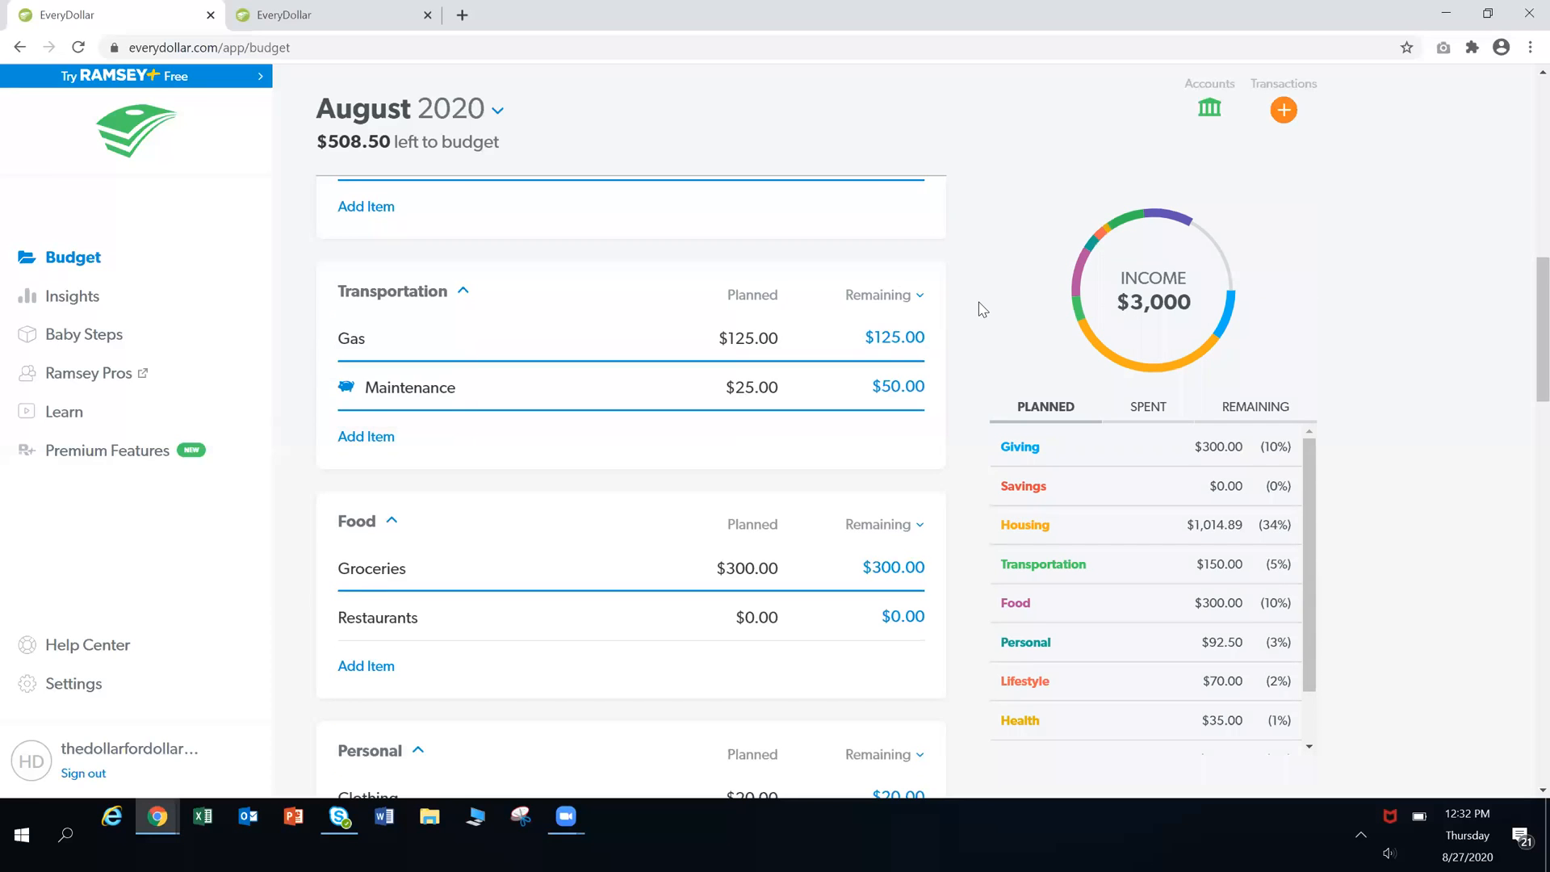
Switch the budget groups' amount column from Remaining to Spent
scroll(981, 309, down, 2)
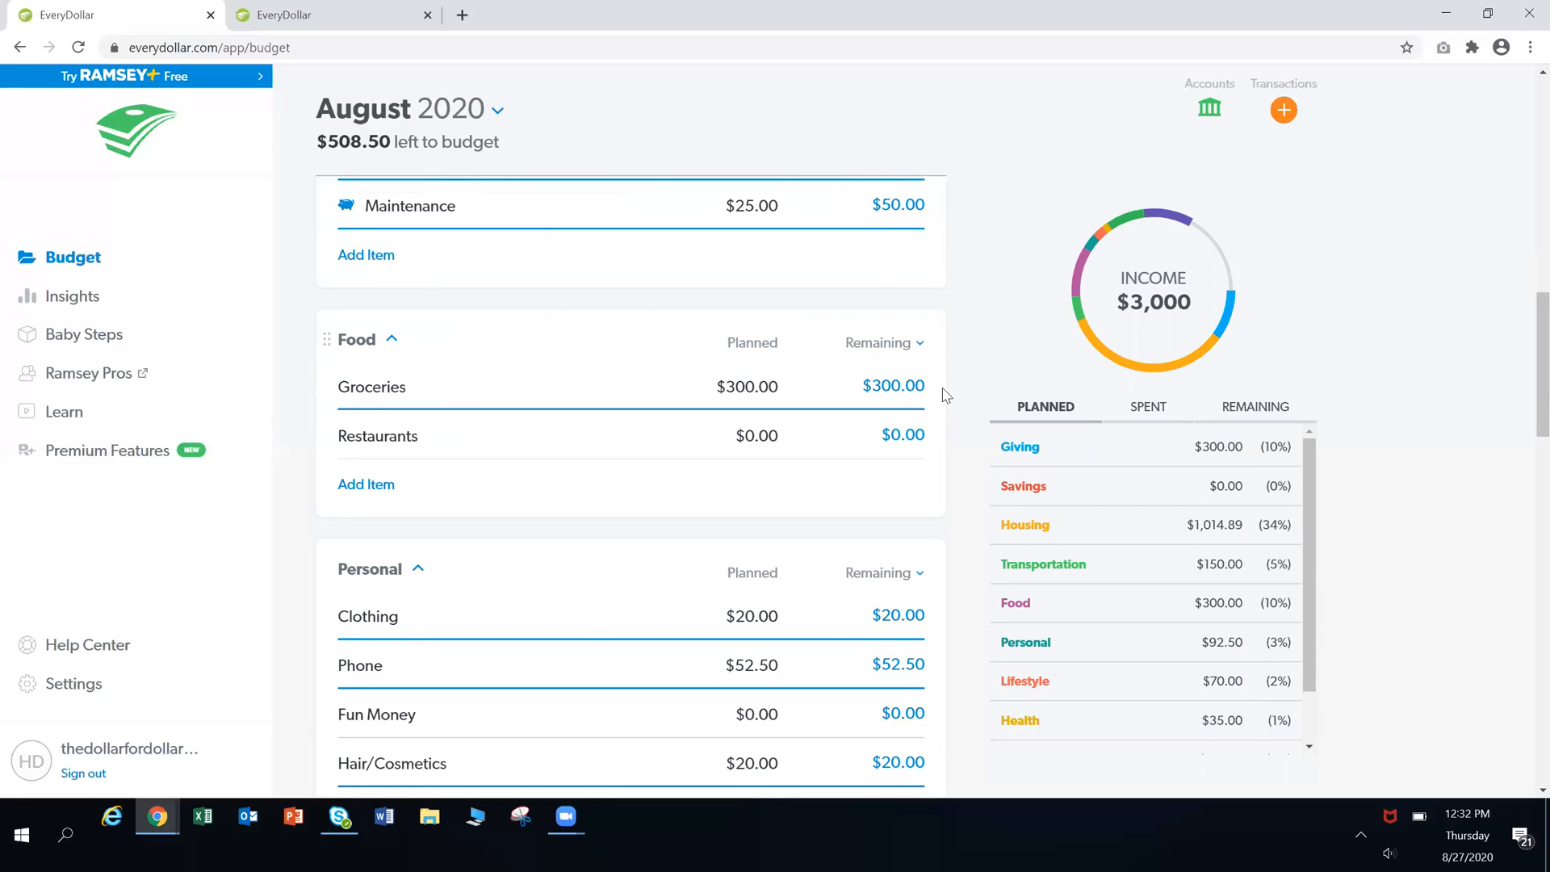
click(906, 345)
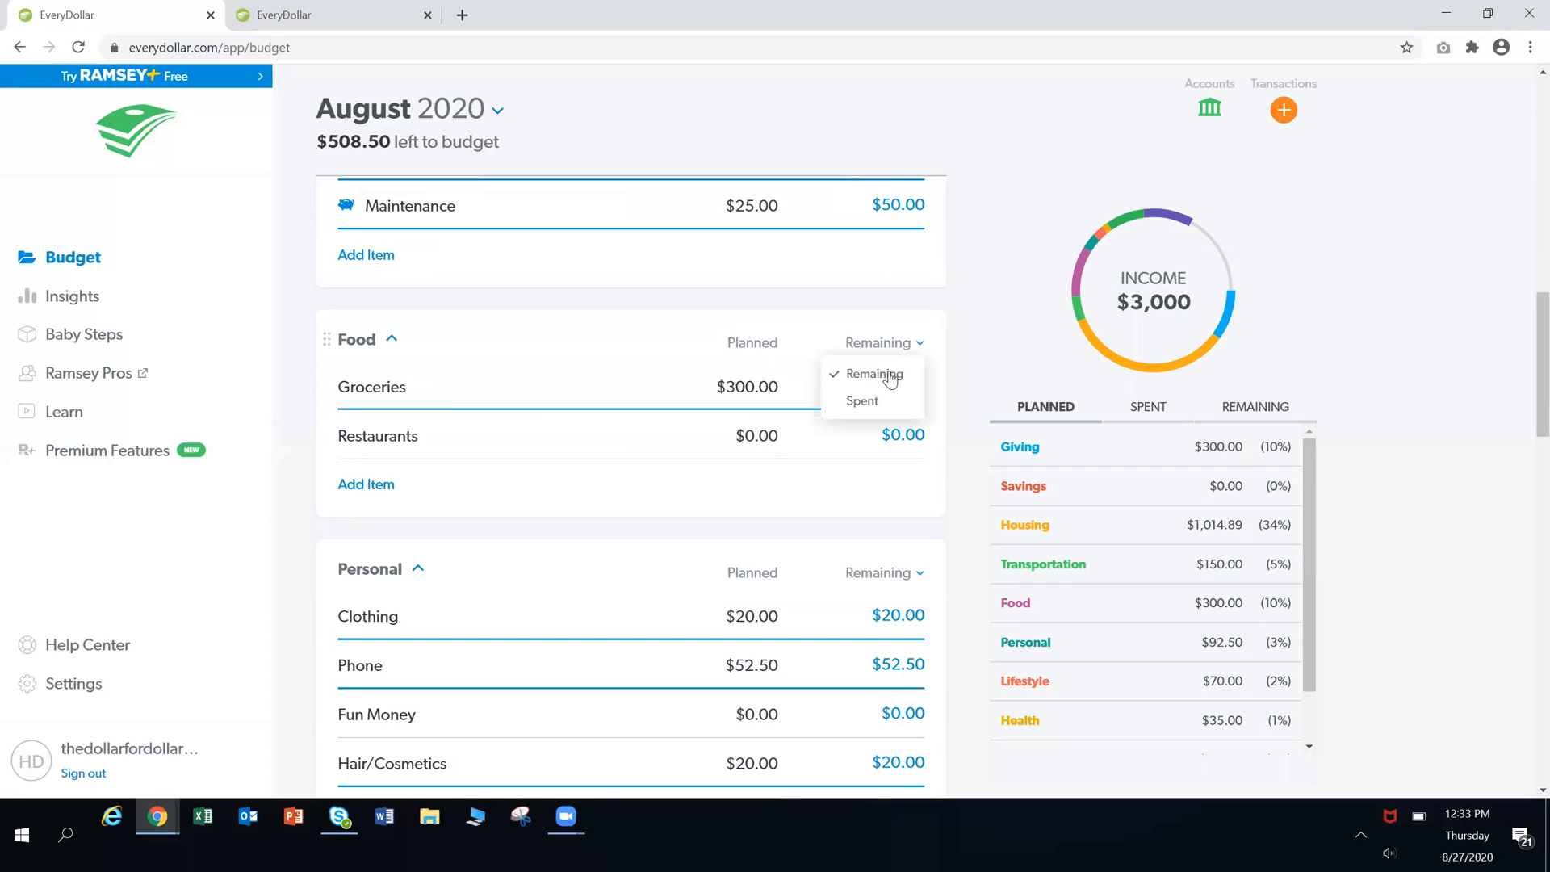
click(869, 402)
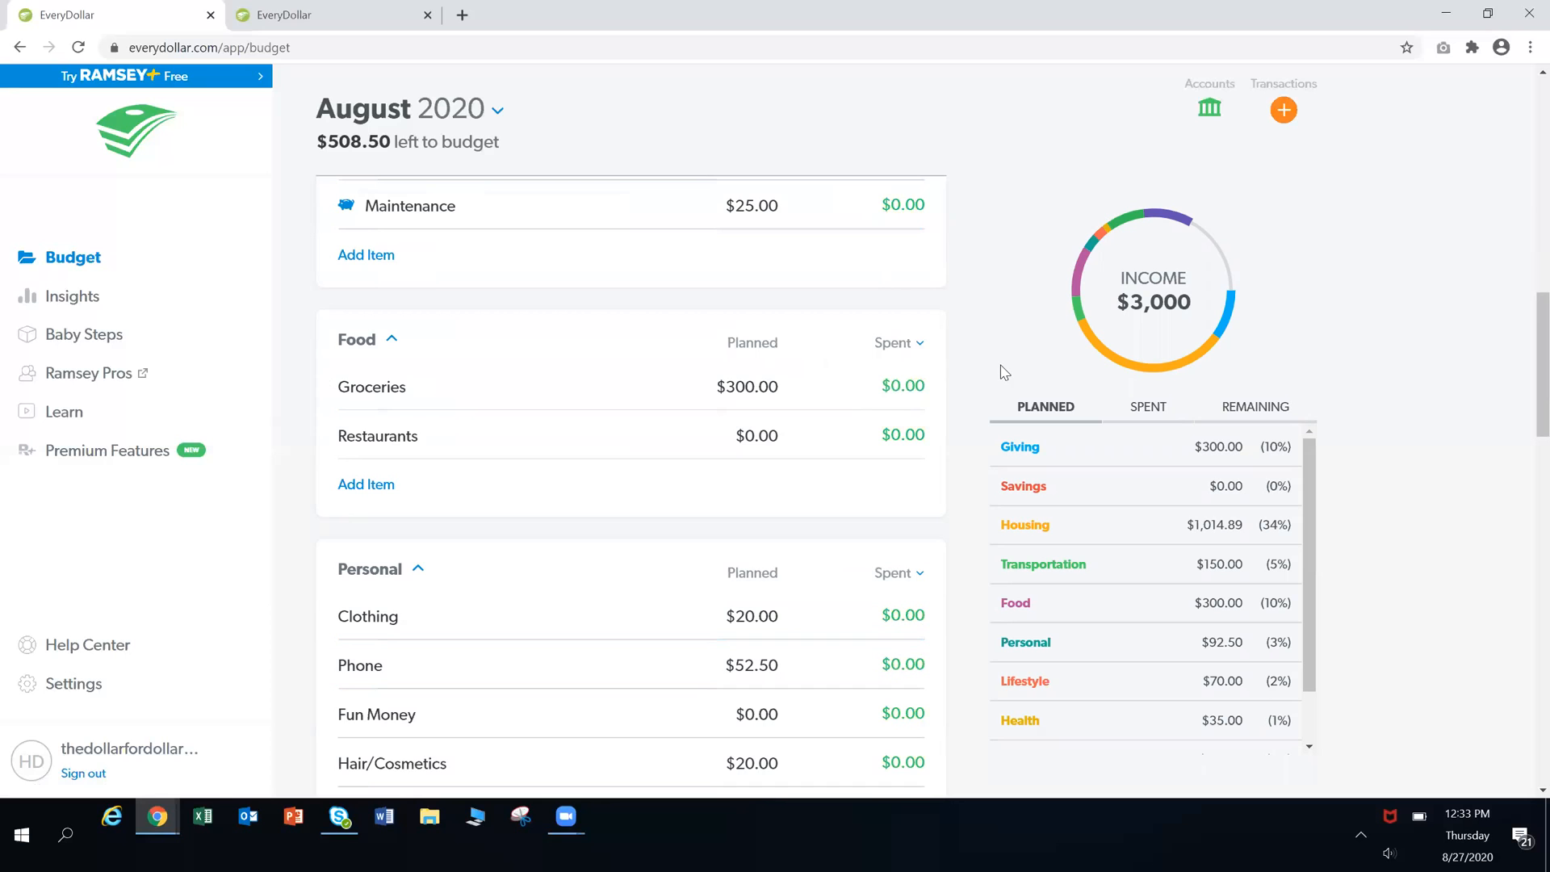
Review the spent amounts across the budget groups, down to Debt and back up to Income and Giving
scroll(943, 383, down, 6)
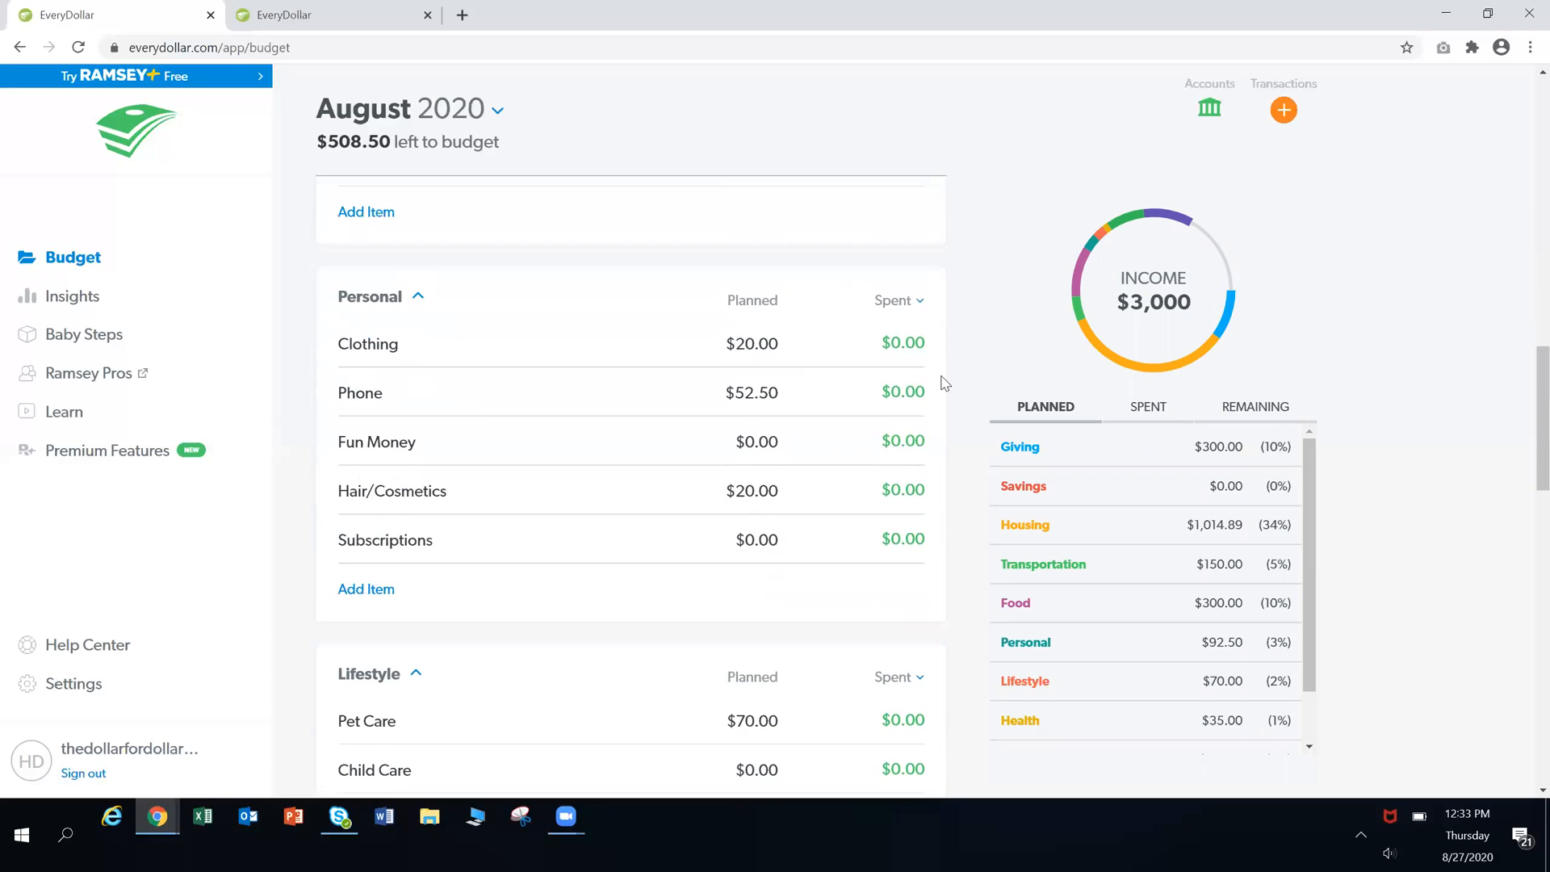
scroll(944, 382, down, 10)
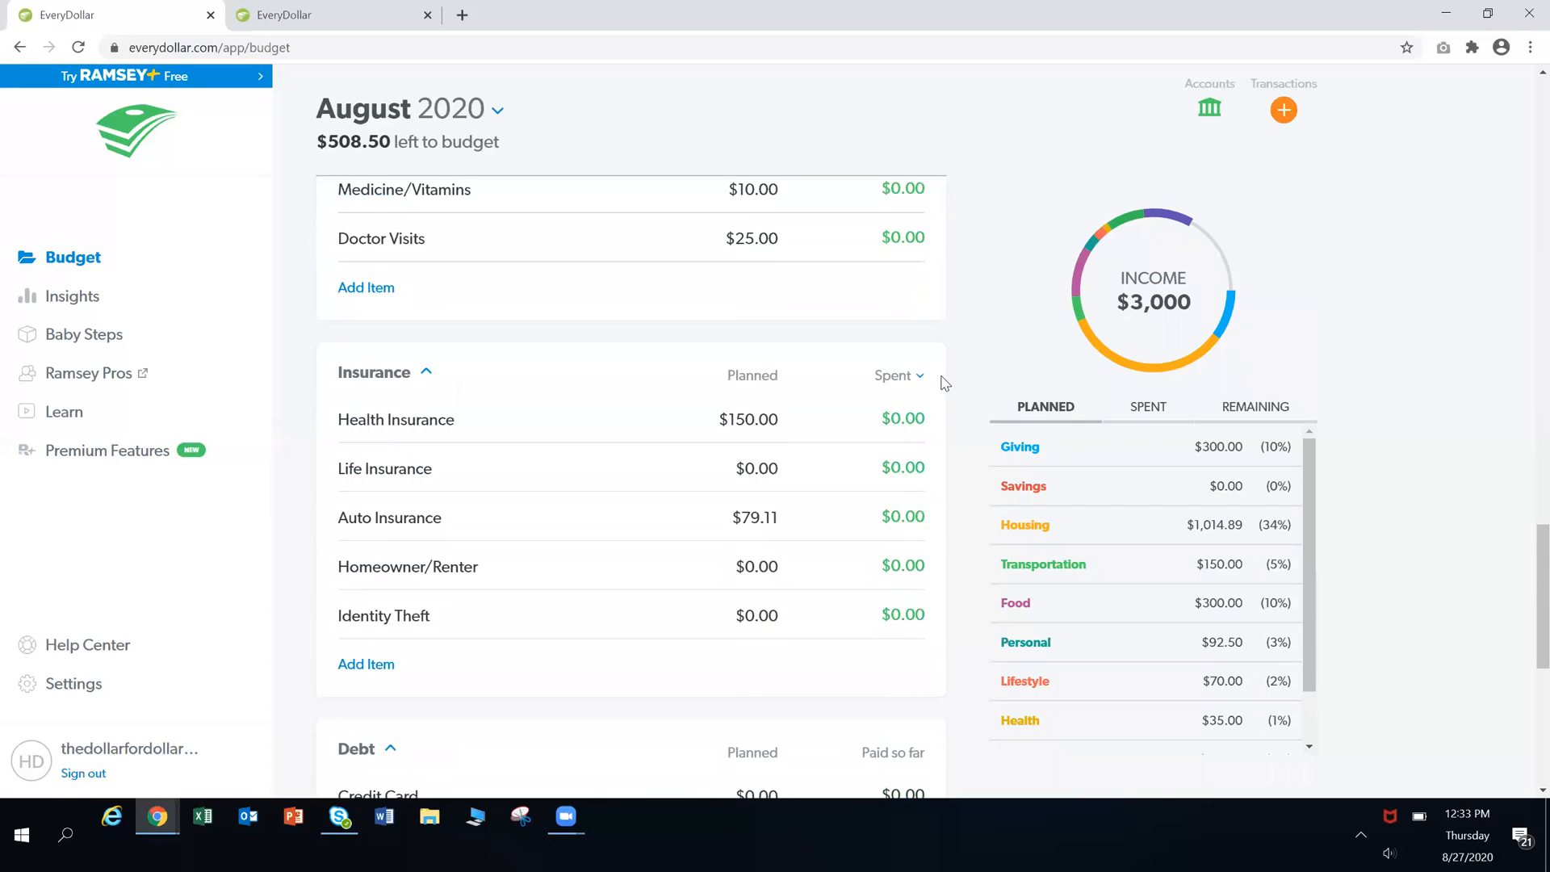
scroll(944, 383, down, 3)
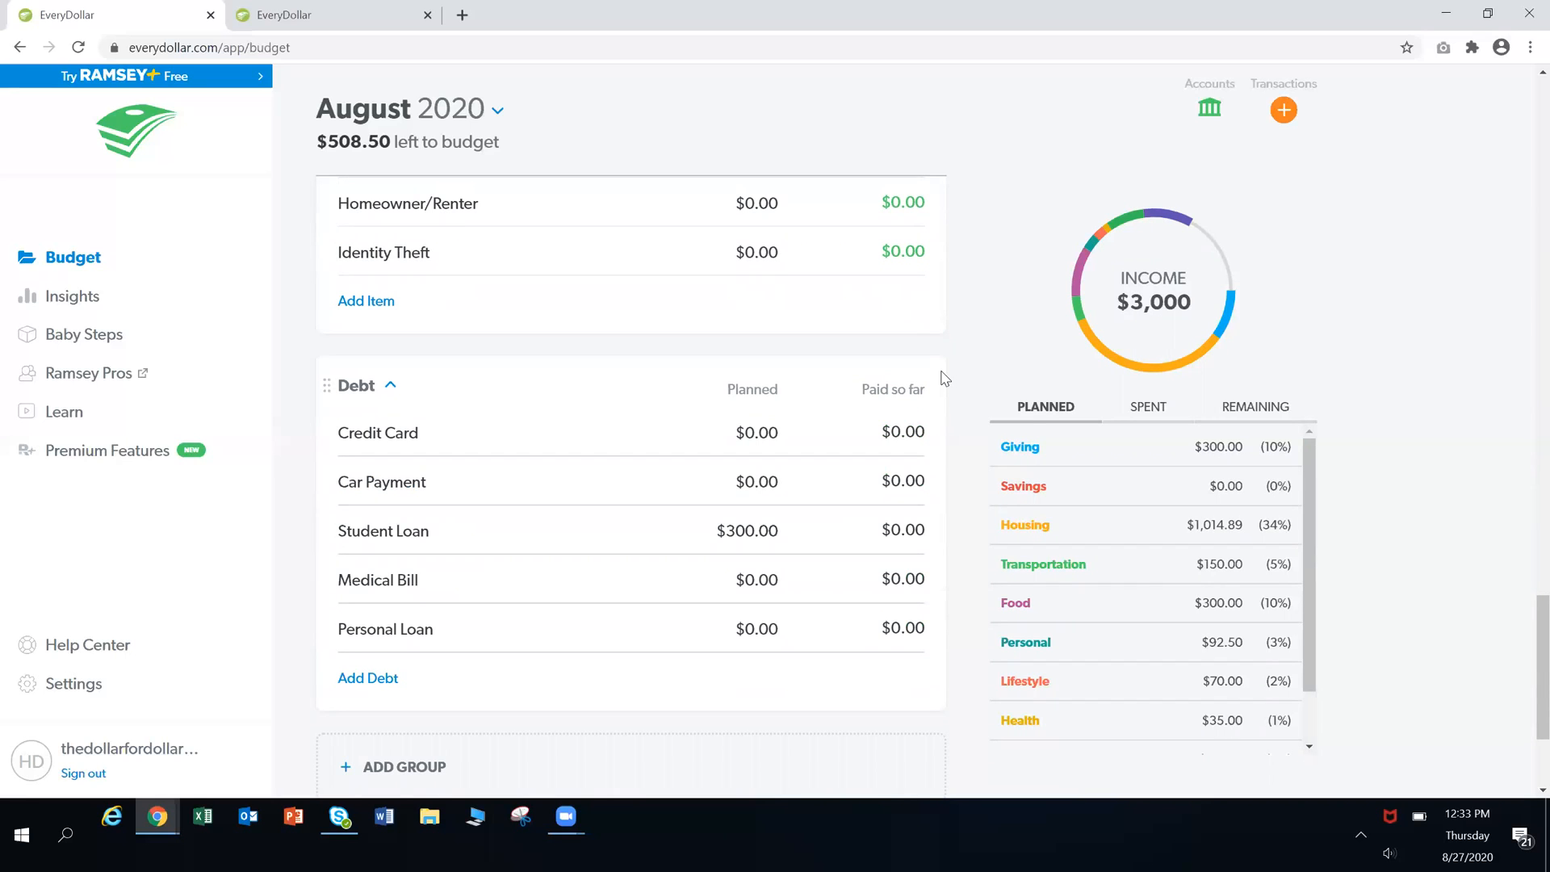
scroll(947, 377, up, 8)
scroll(942, 378, up, 10)
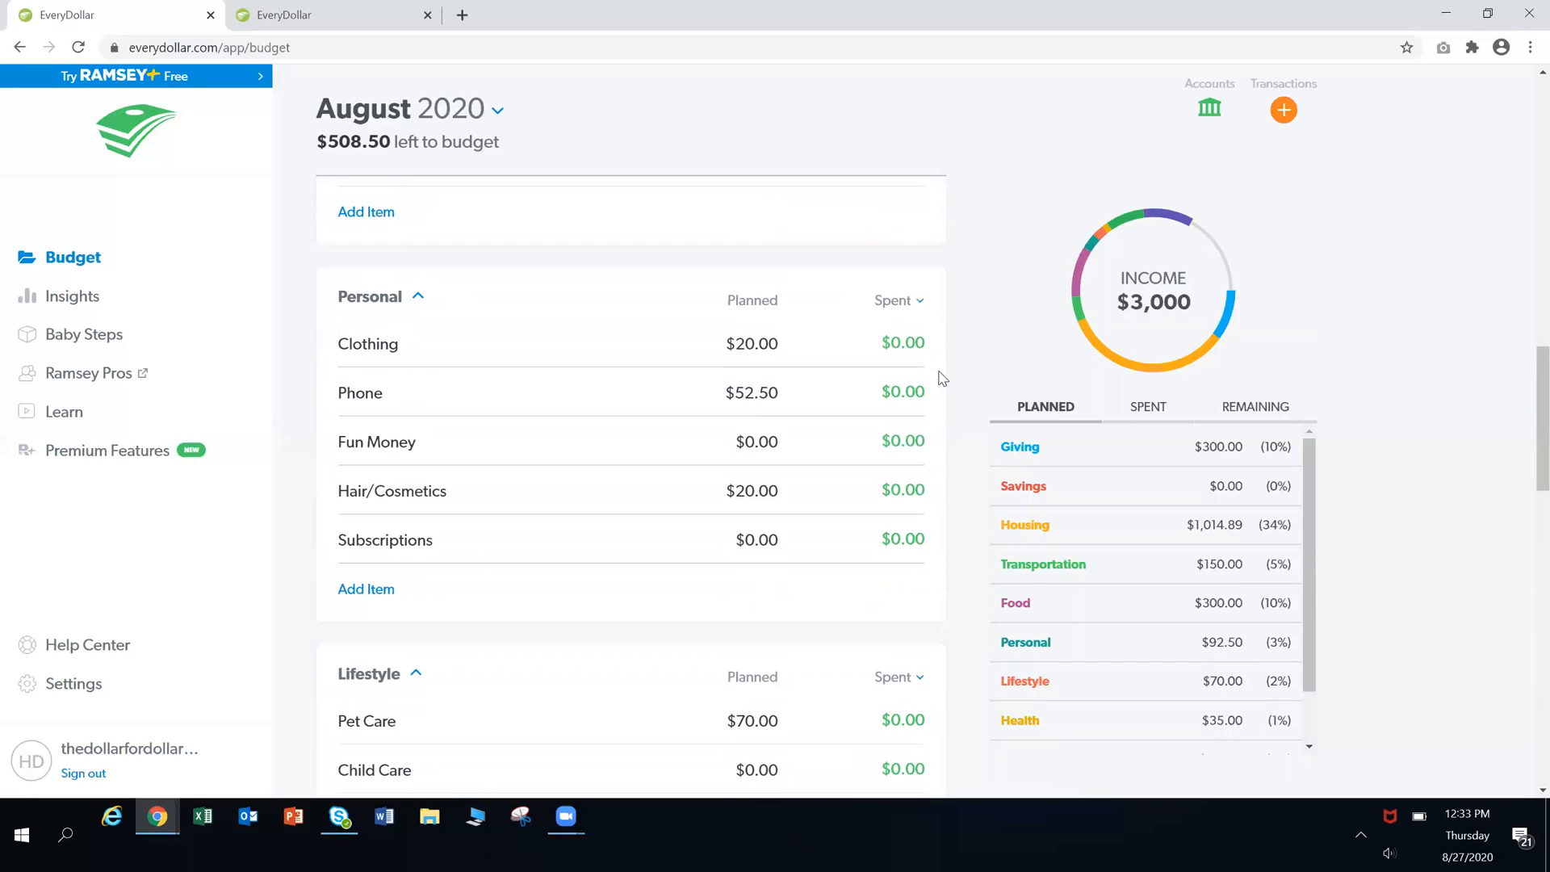
scroll(942, 379, up, 5)
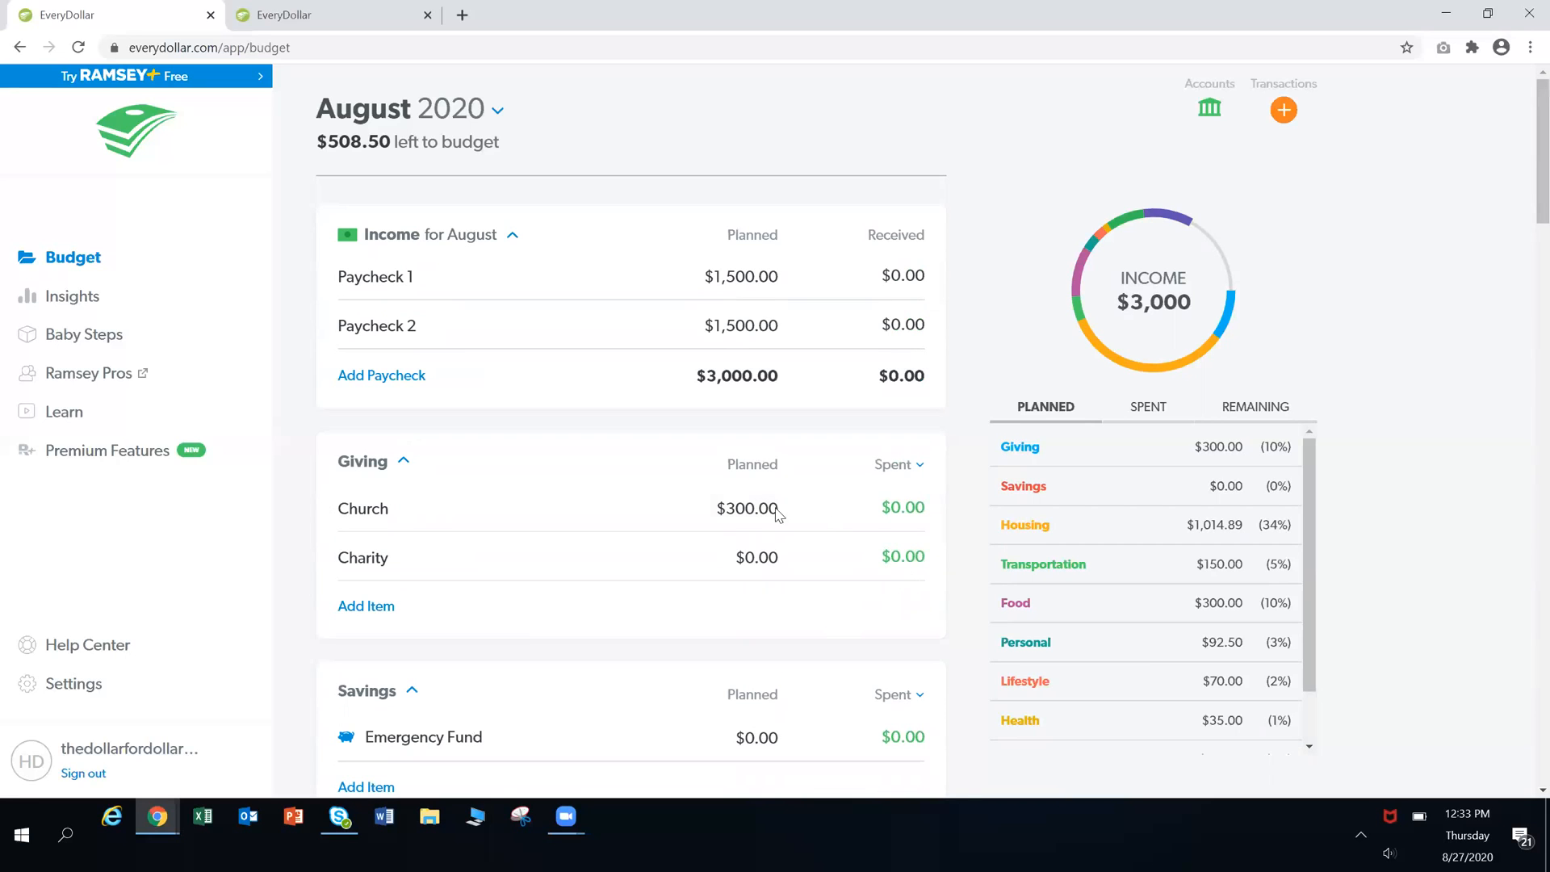
scroll(513, 468, down, 10)
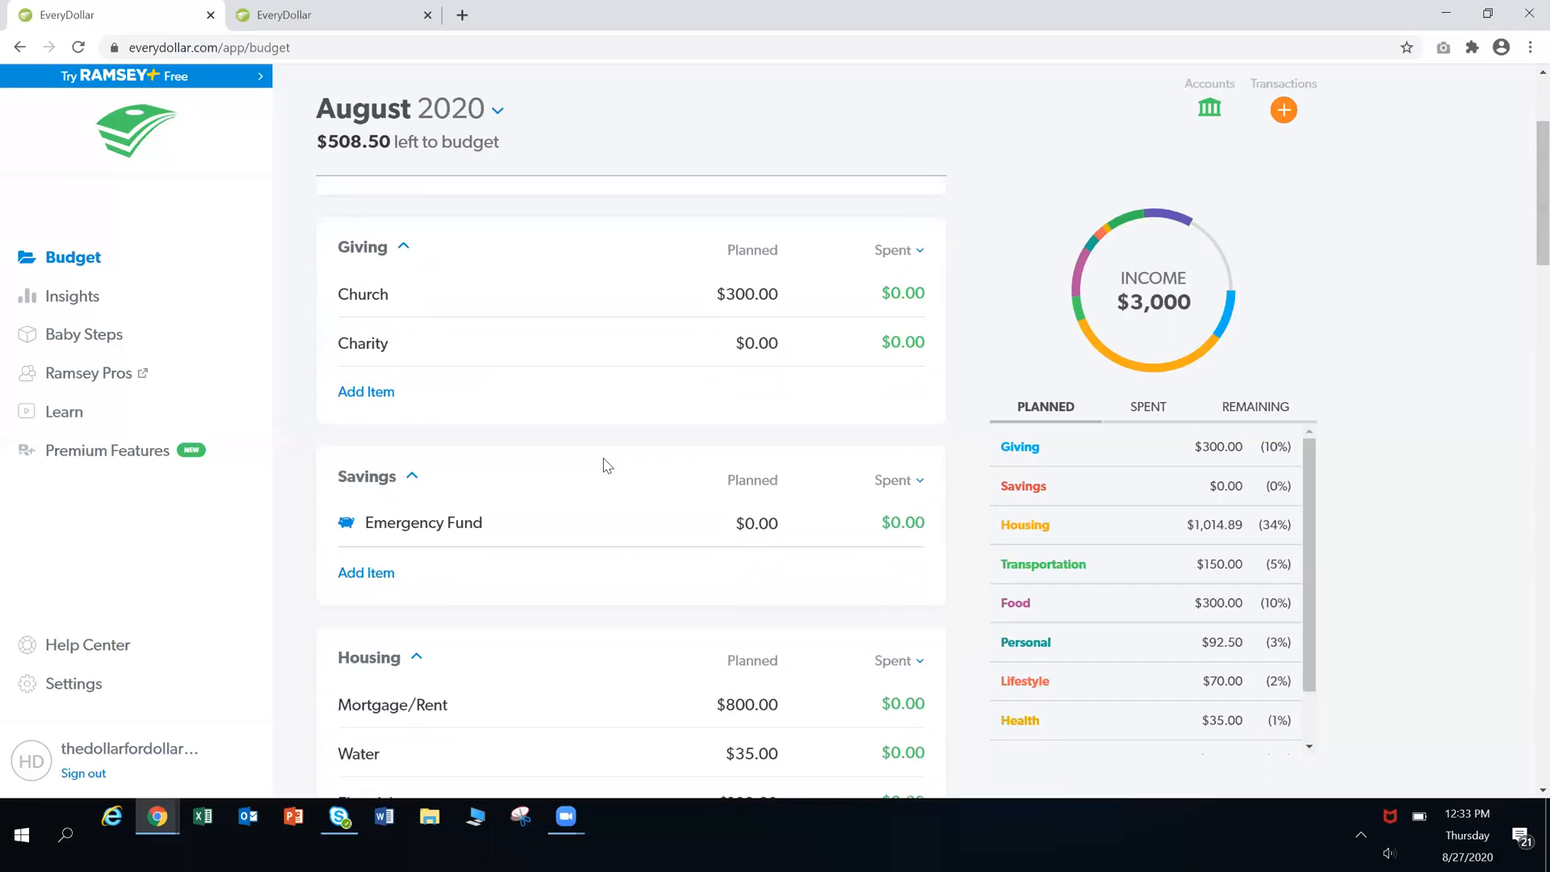
Start a new expense for the Groceries item with an amount of $98.90 and the merchant AZ Grocery
scroll(649, 465, down, 5)
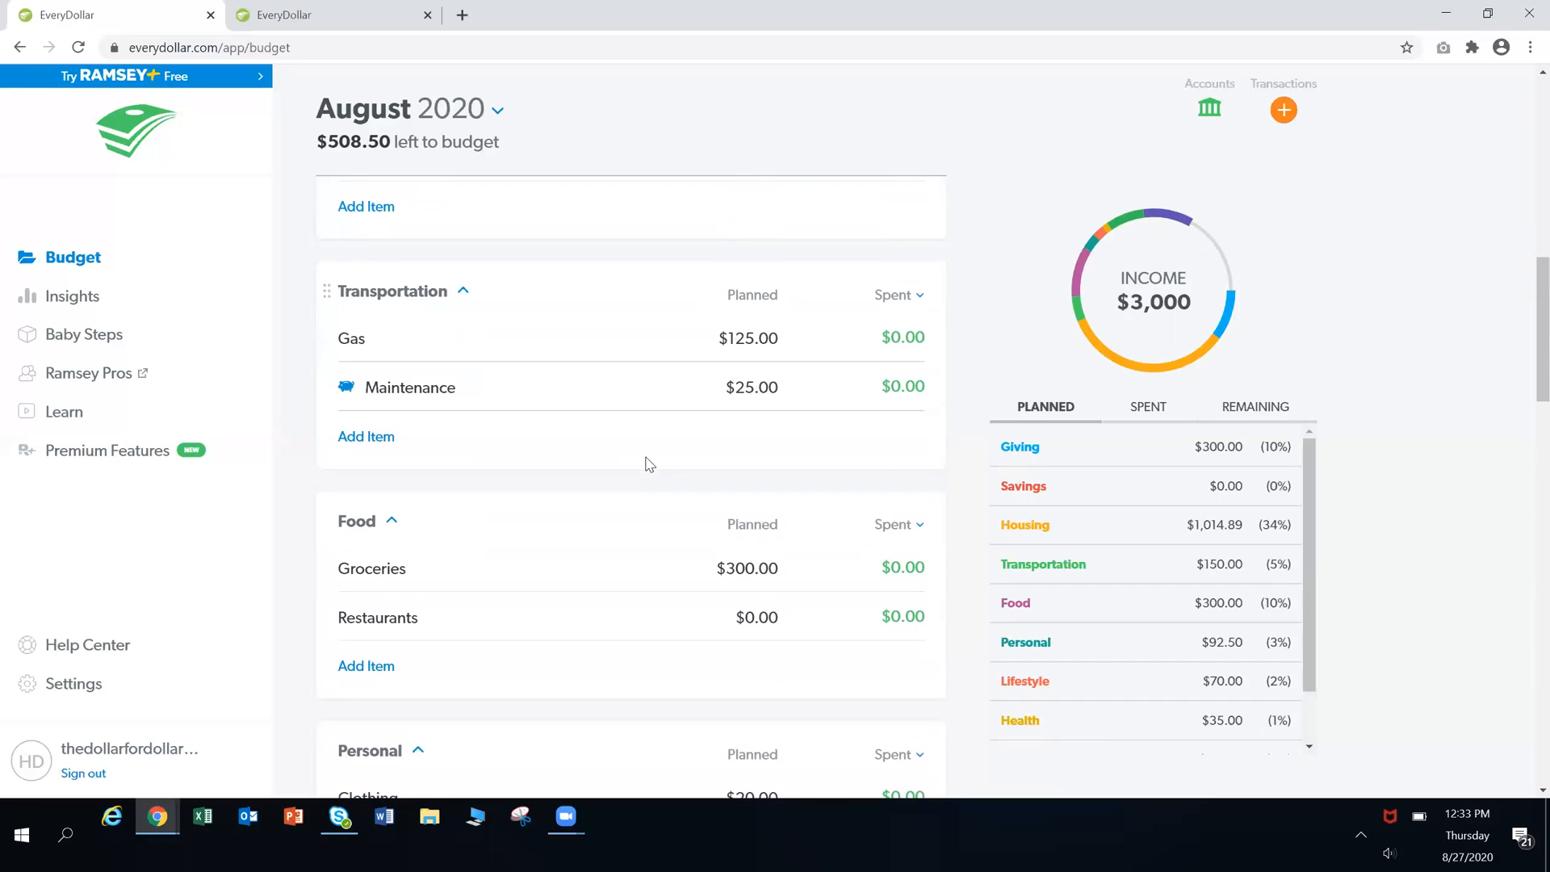
click(552, 388)
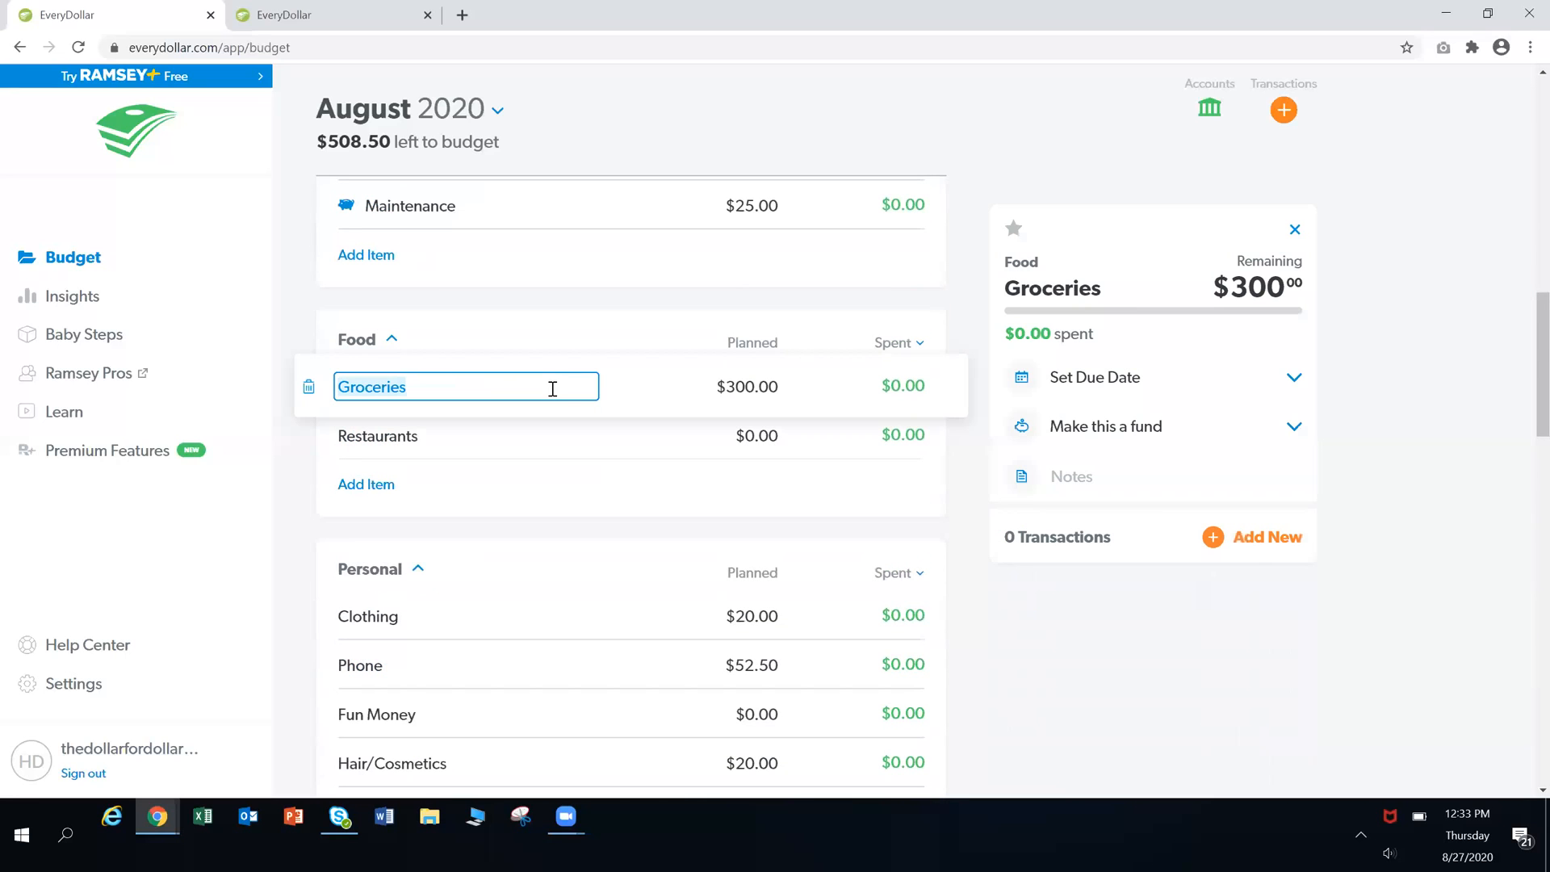
click(653, 388)
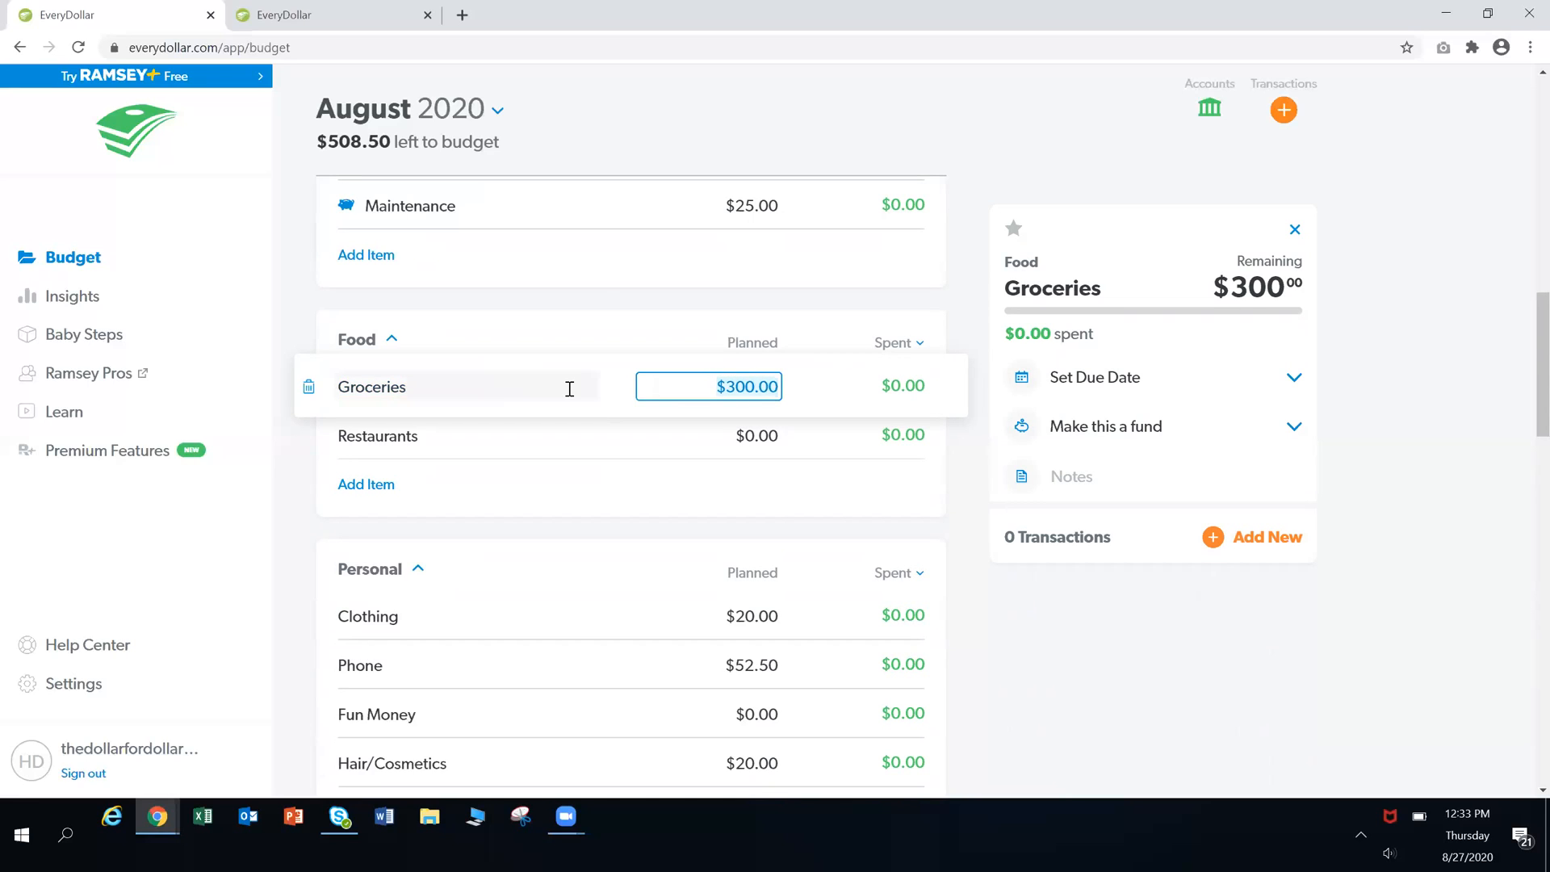
click(1210, 538)
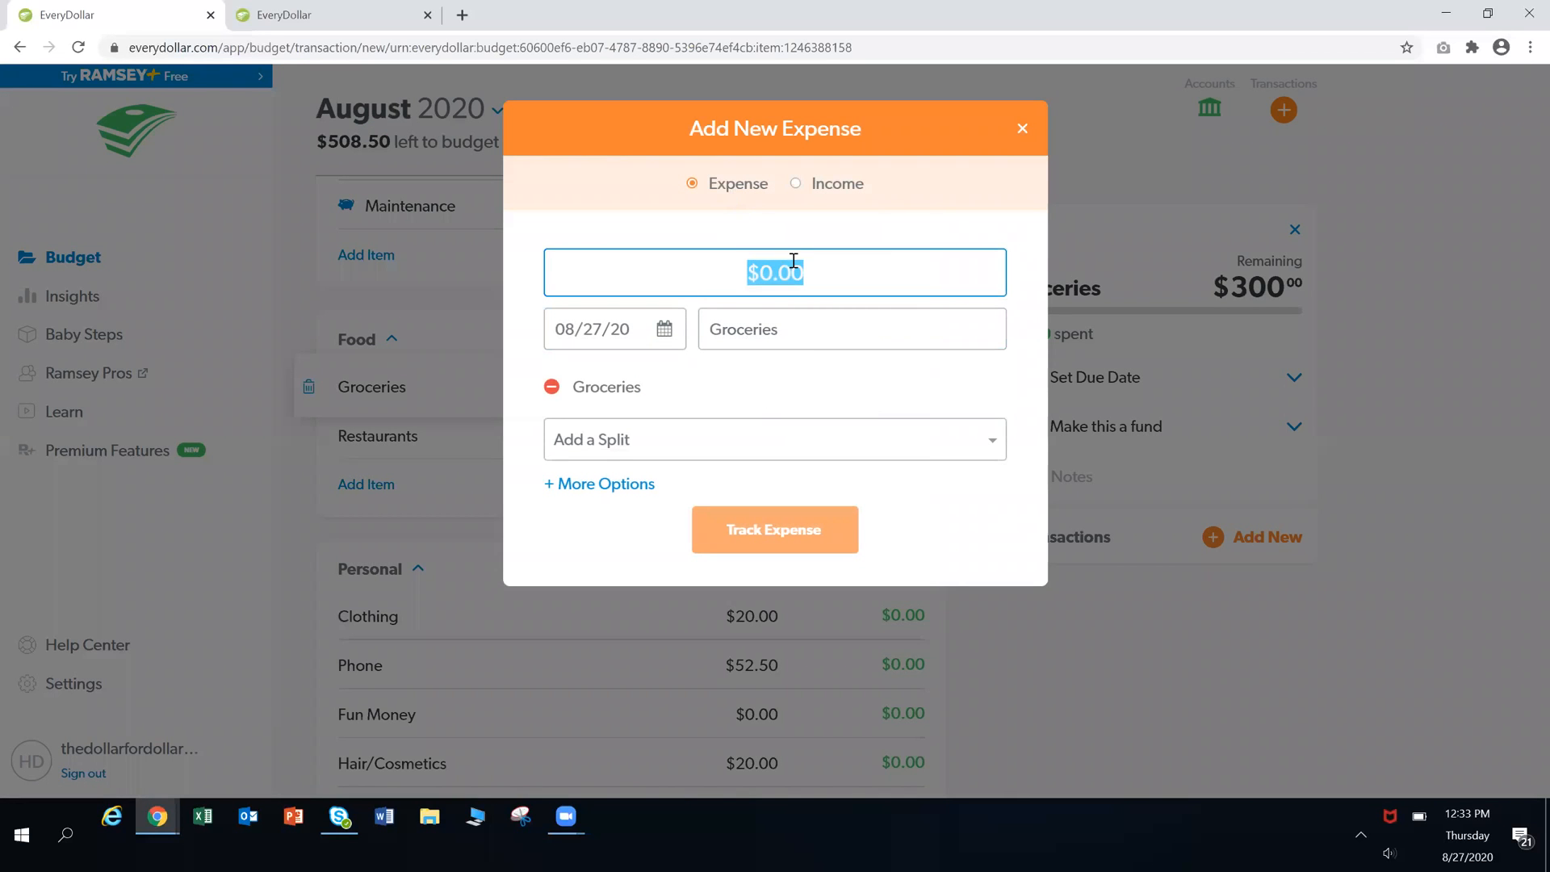
text(98)
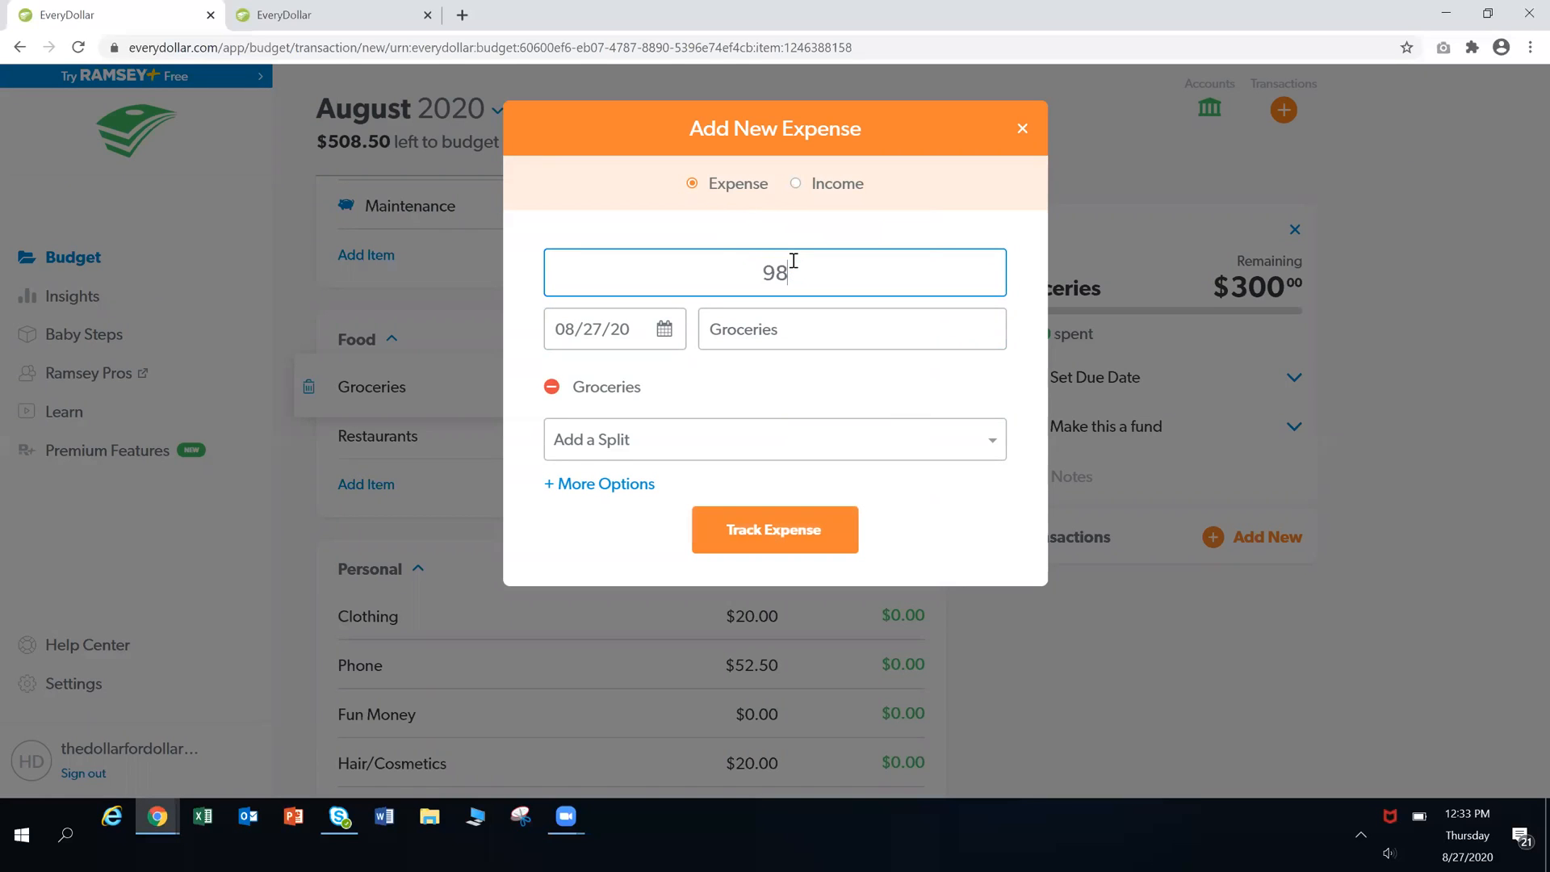
text(.90)
double_click(761, 326)
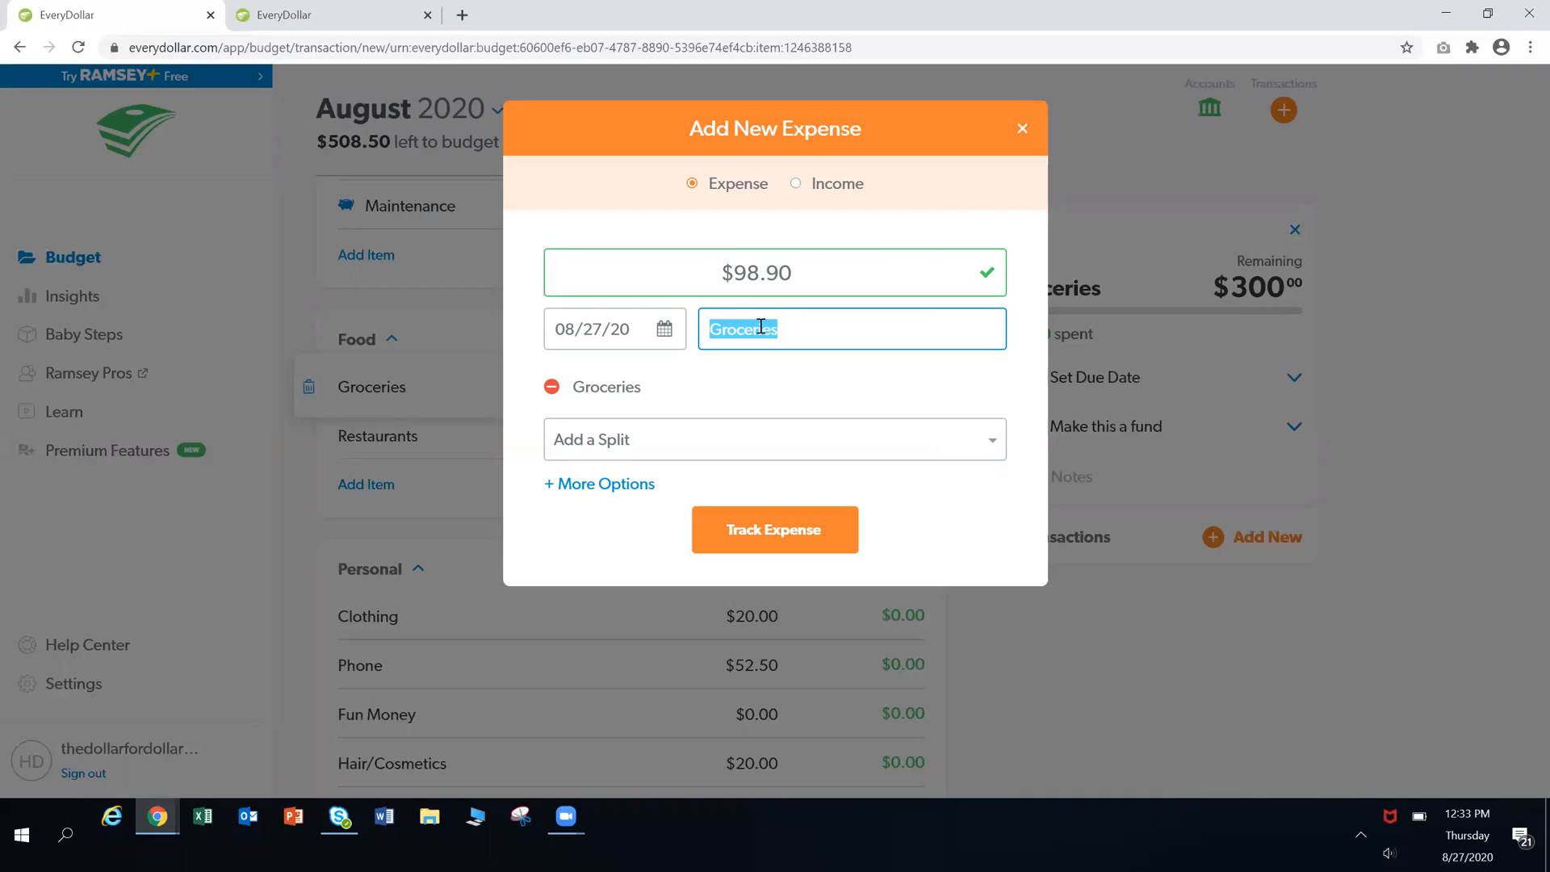
text(AZ Grocery)
Look through the categories available for a split without adding one, and track the AZ Grocery expense
click(750, 439)
scroll(764, 553, down, 5)
scroll(768, 556, down, 5)
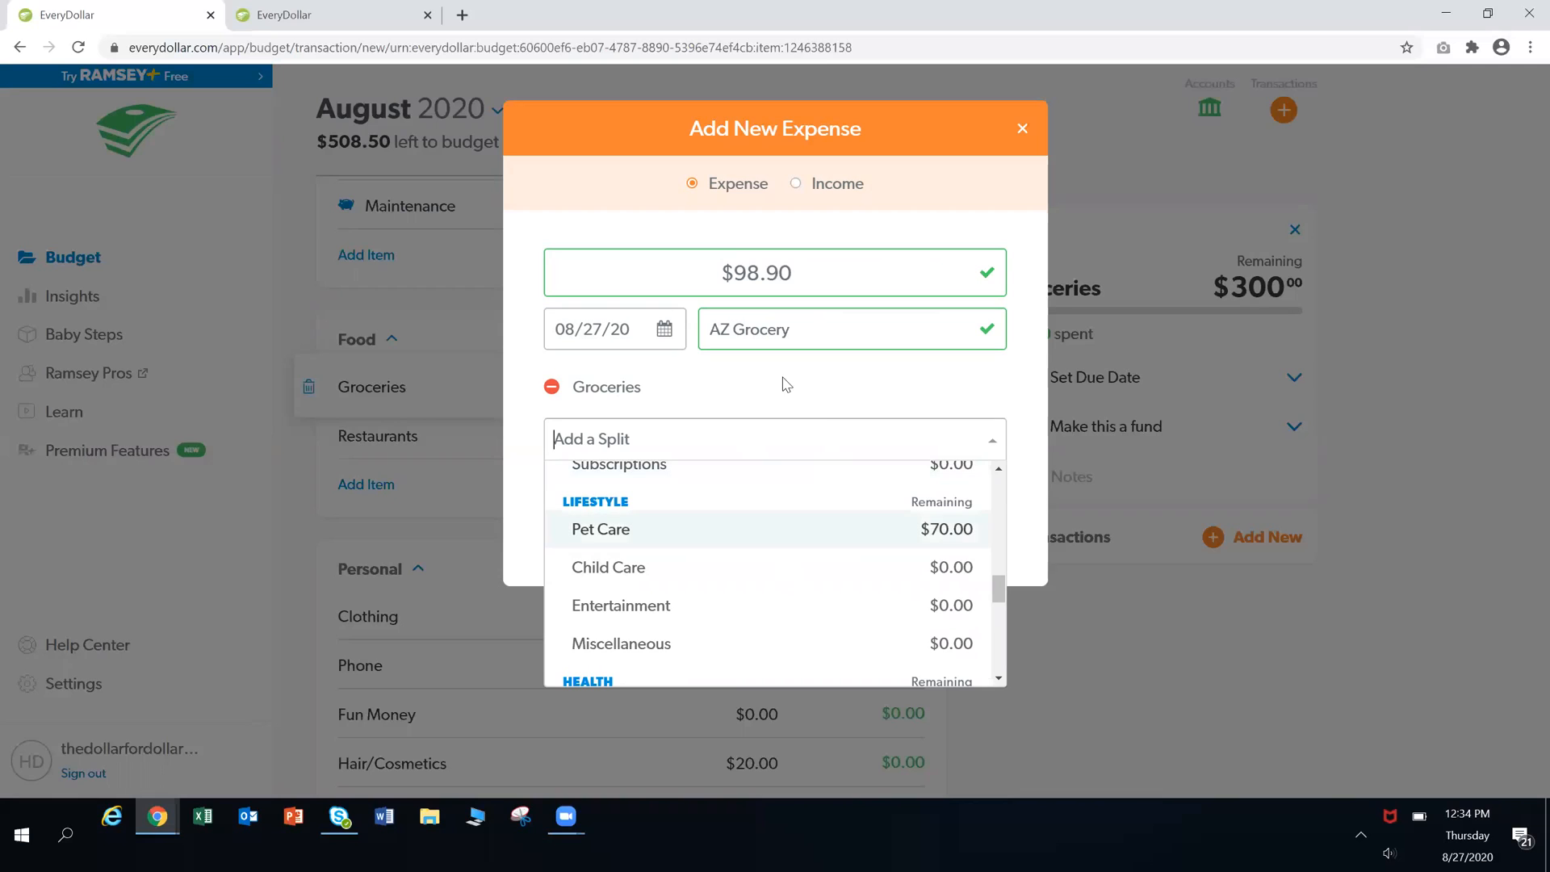
scroll(817, 587, up, 1)
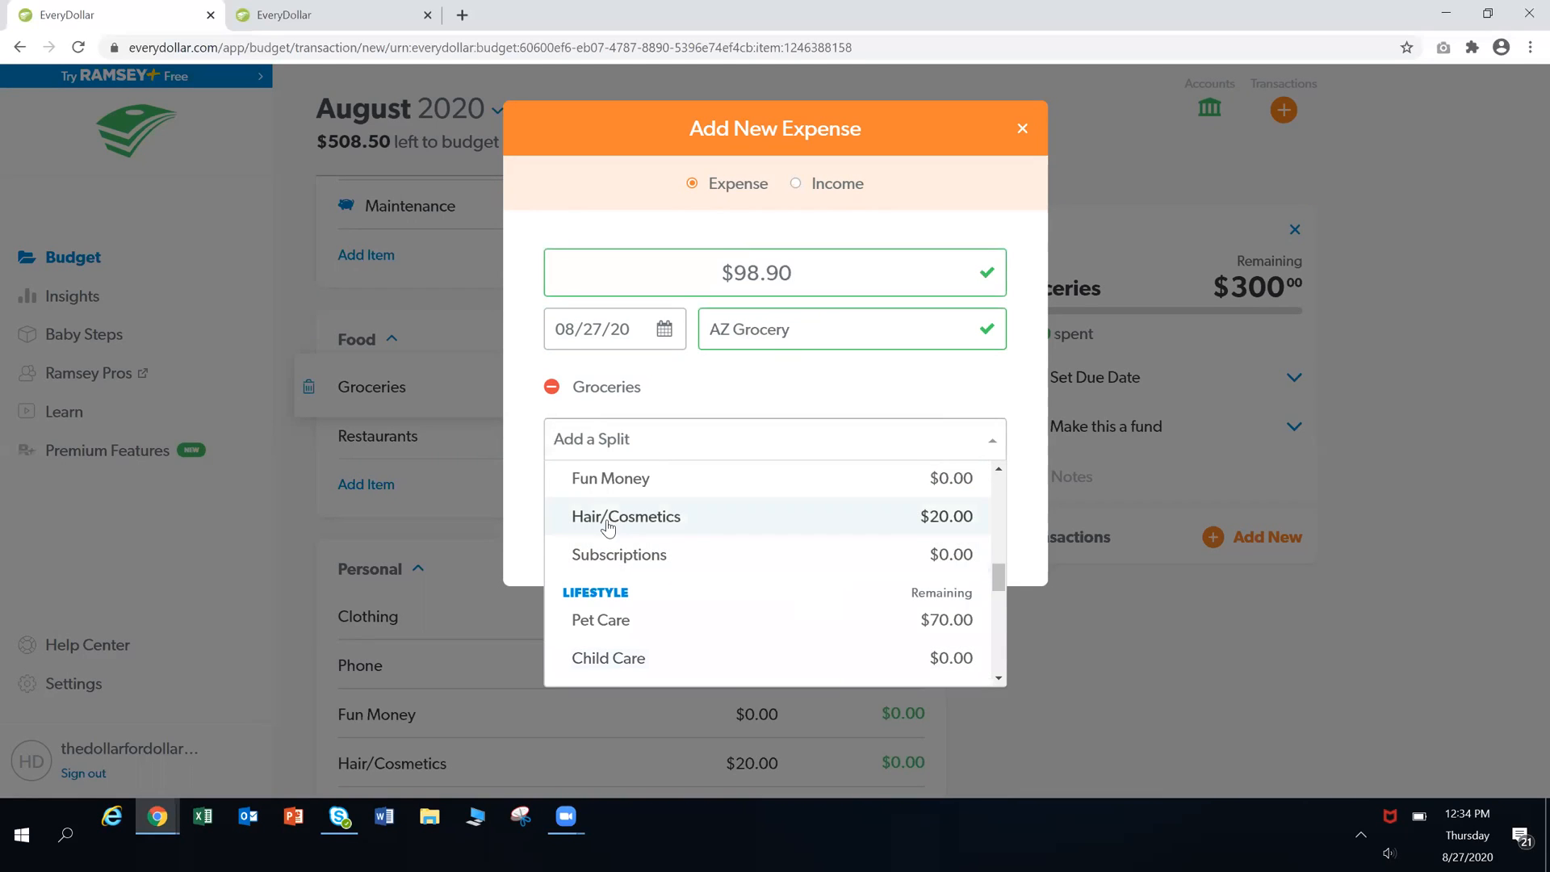
click(782, 382)
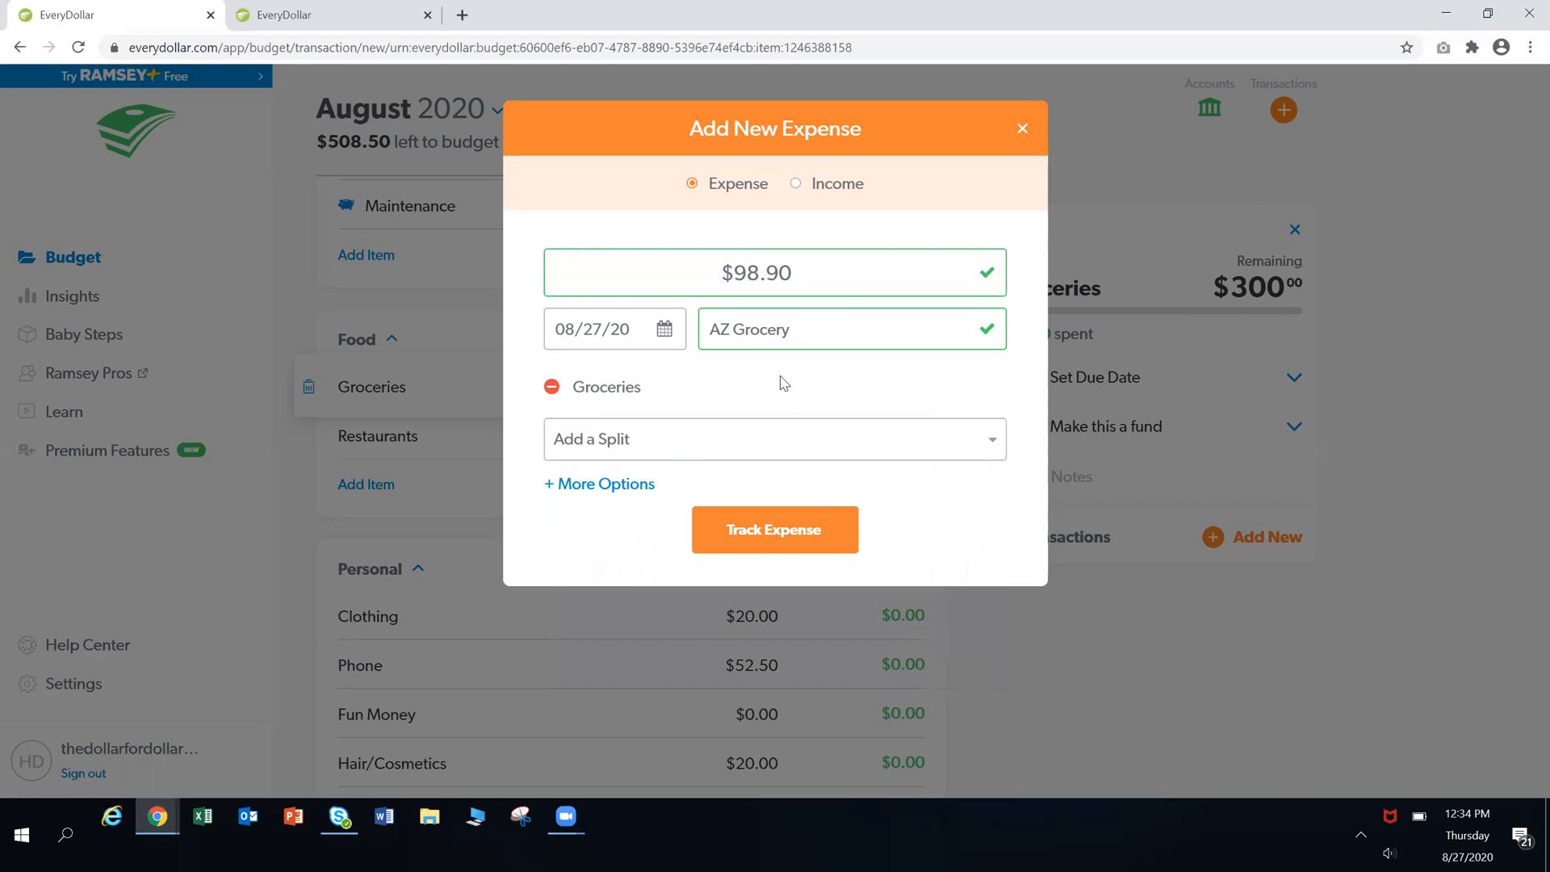
click(753, 523)
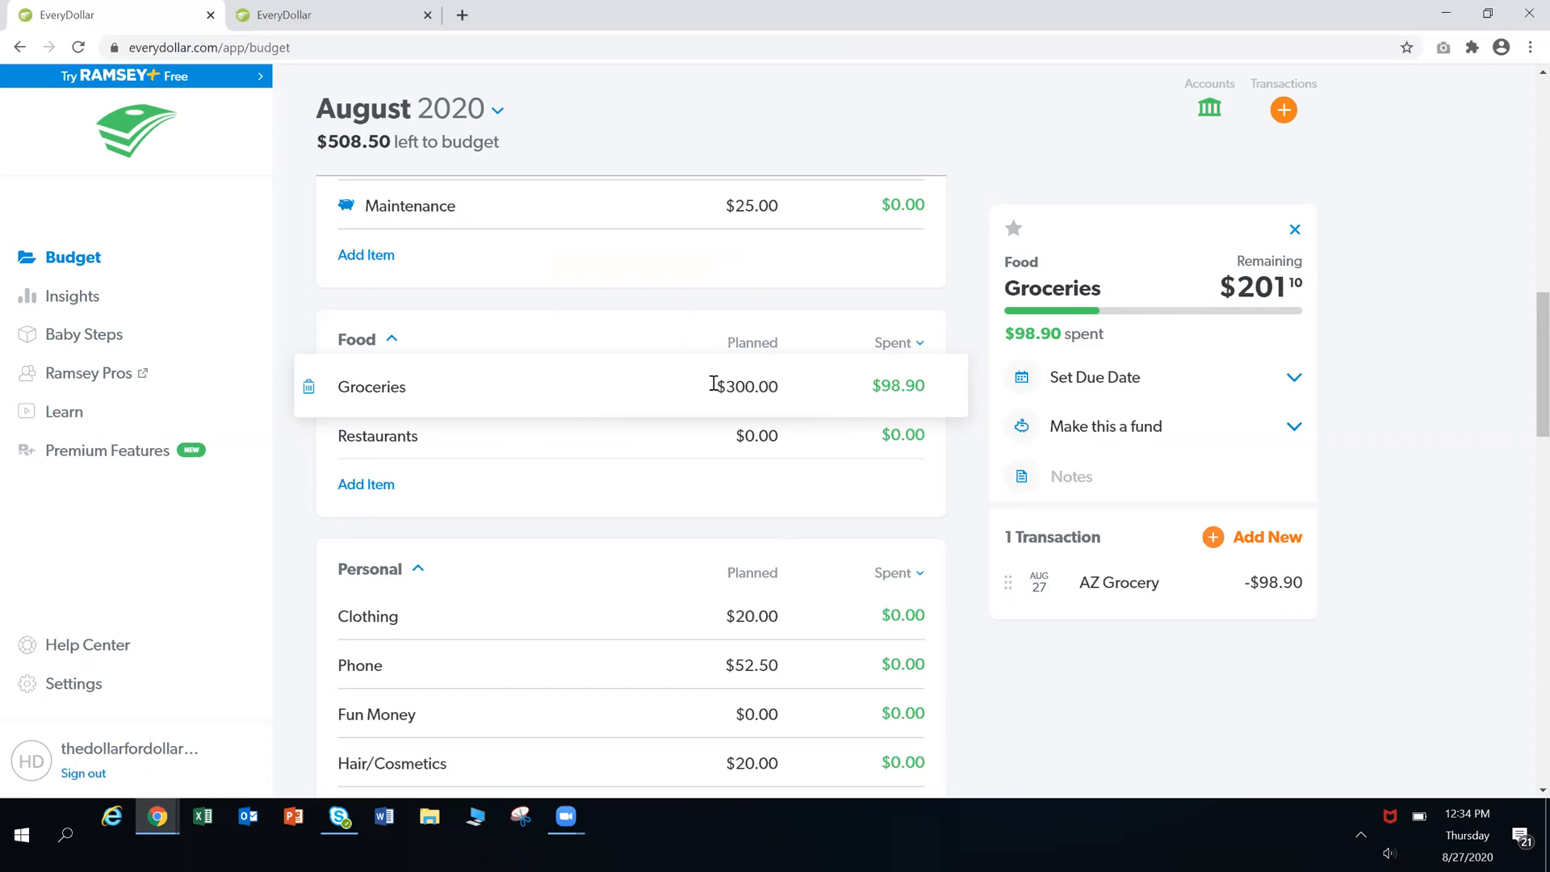
Compare the Groceries item's Remaining and Spent amounts by switching the amount column to Remaining and back to Spent
click(894, 345)
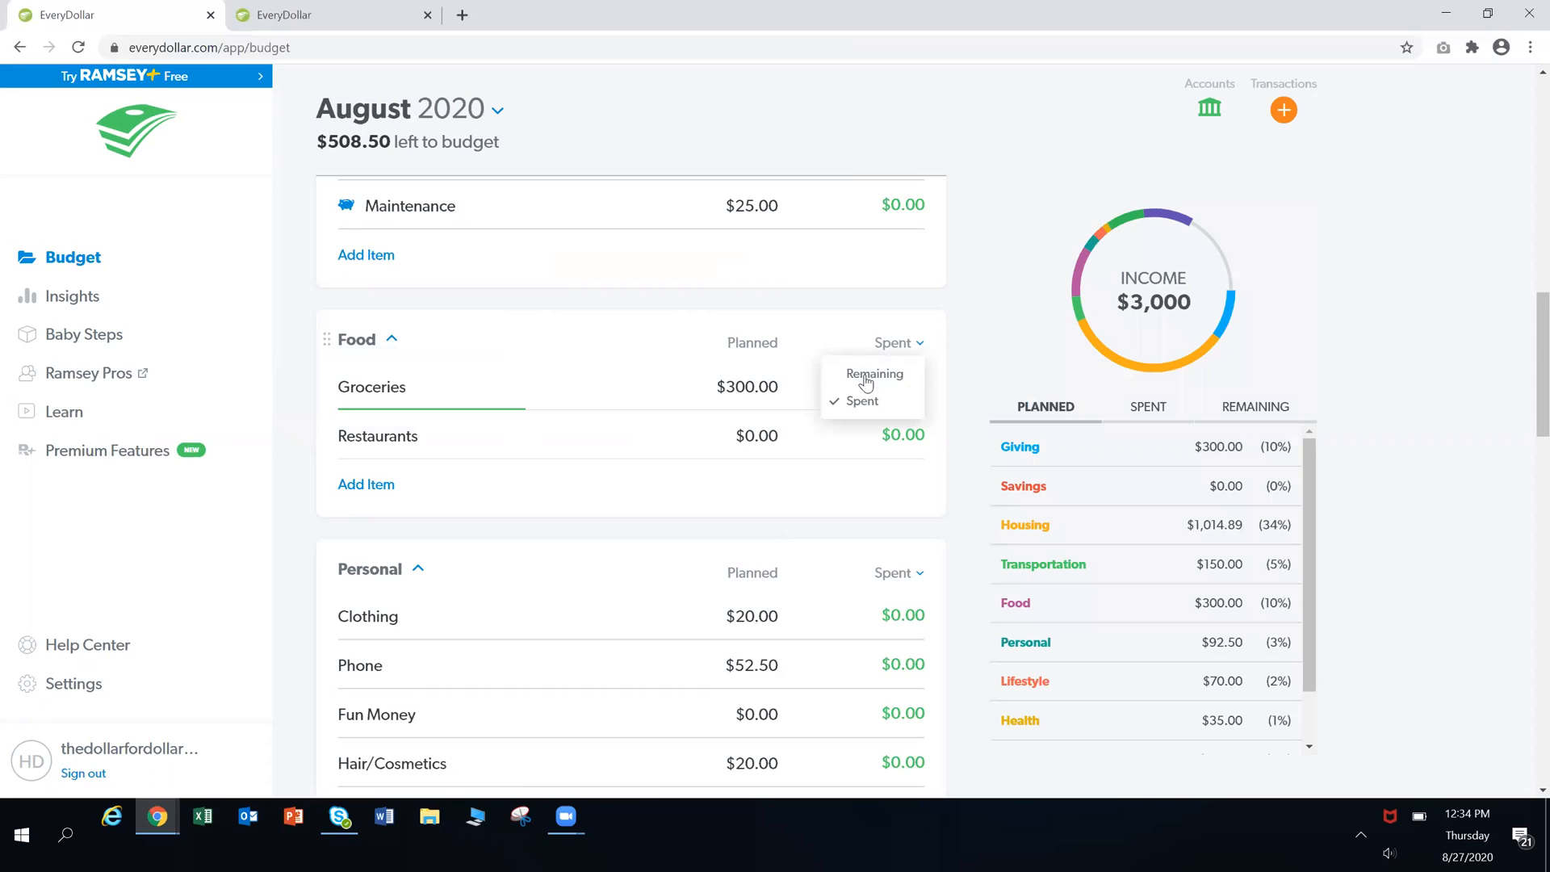
click(866, 373)
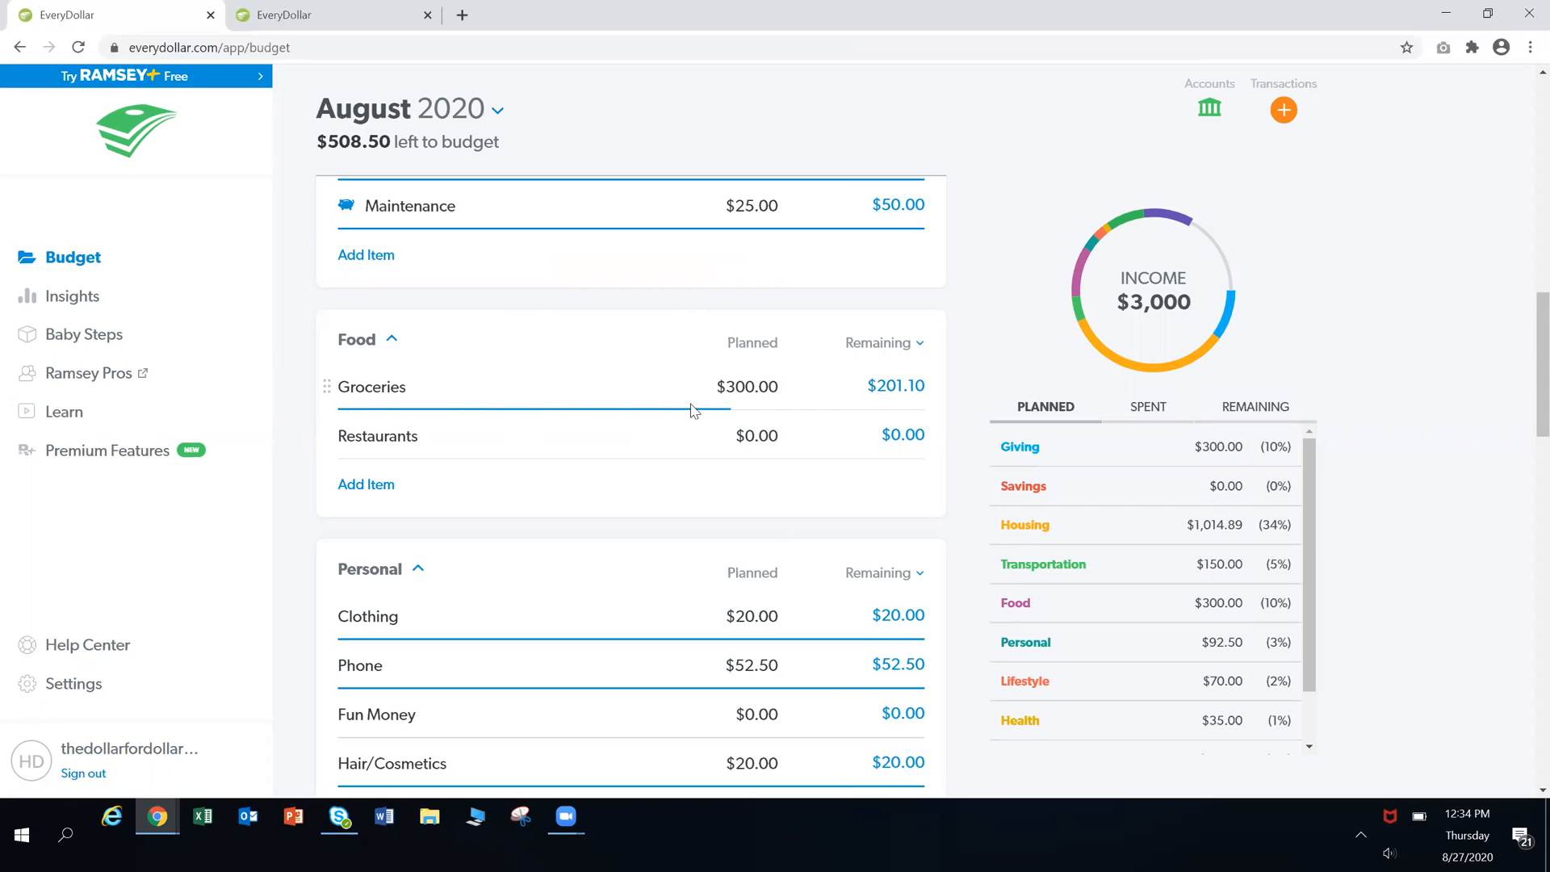
click(869, 353)
click(857, 398)
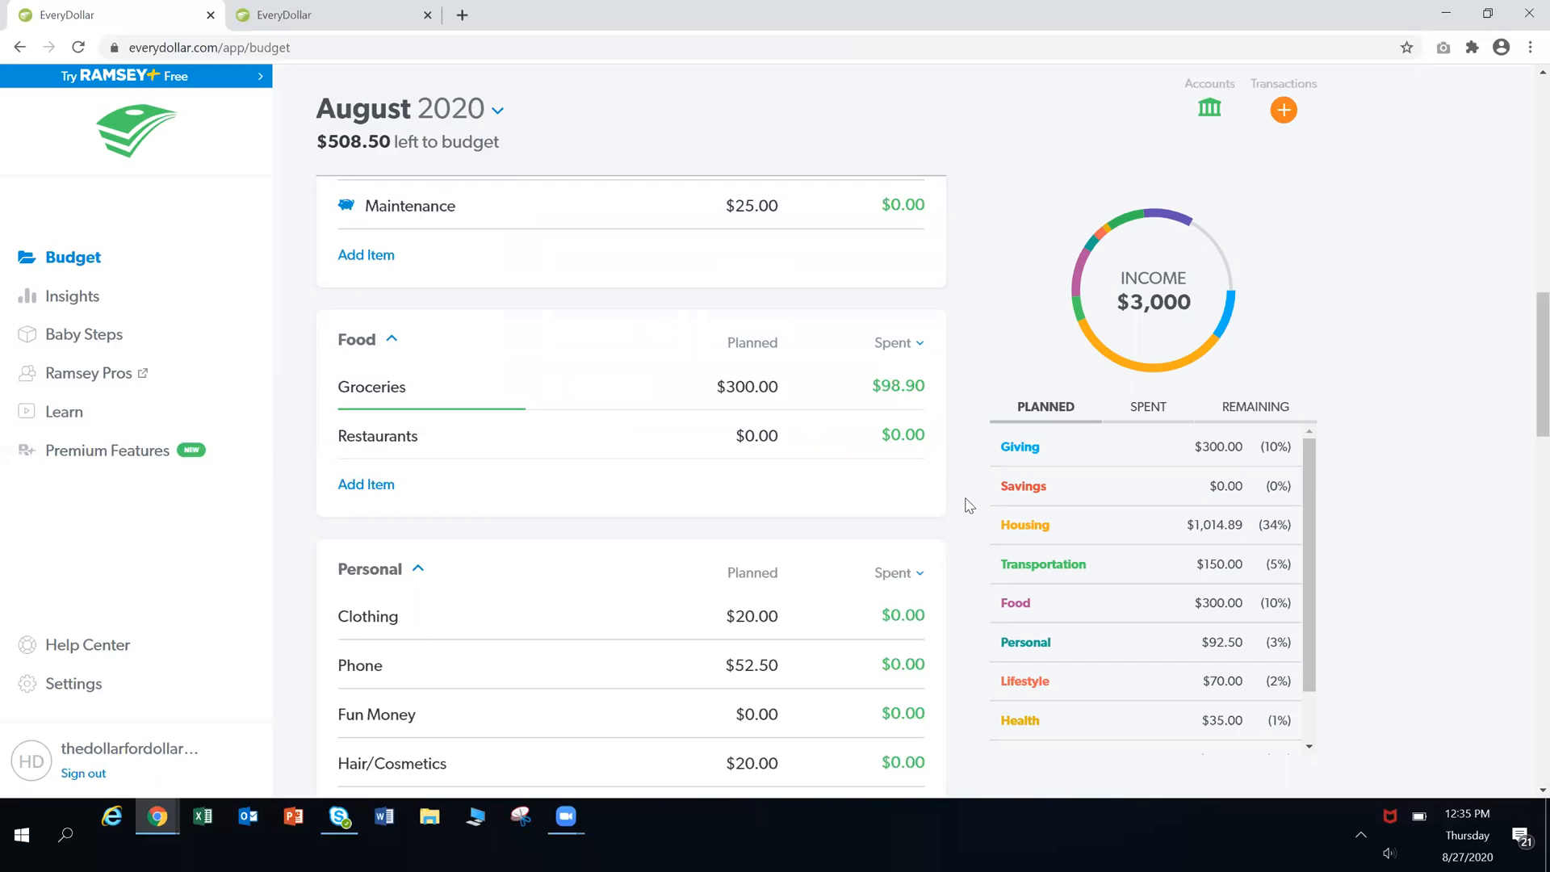
Review the planned and spent amounts of all budget groups from Food down to Debt and back up to Income
scroll(969, 506, up, 1)
scroll(960, 509, down, 1)
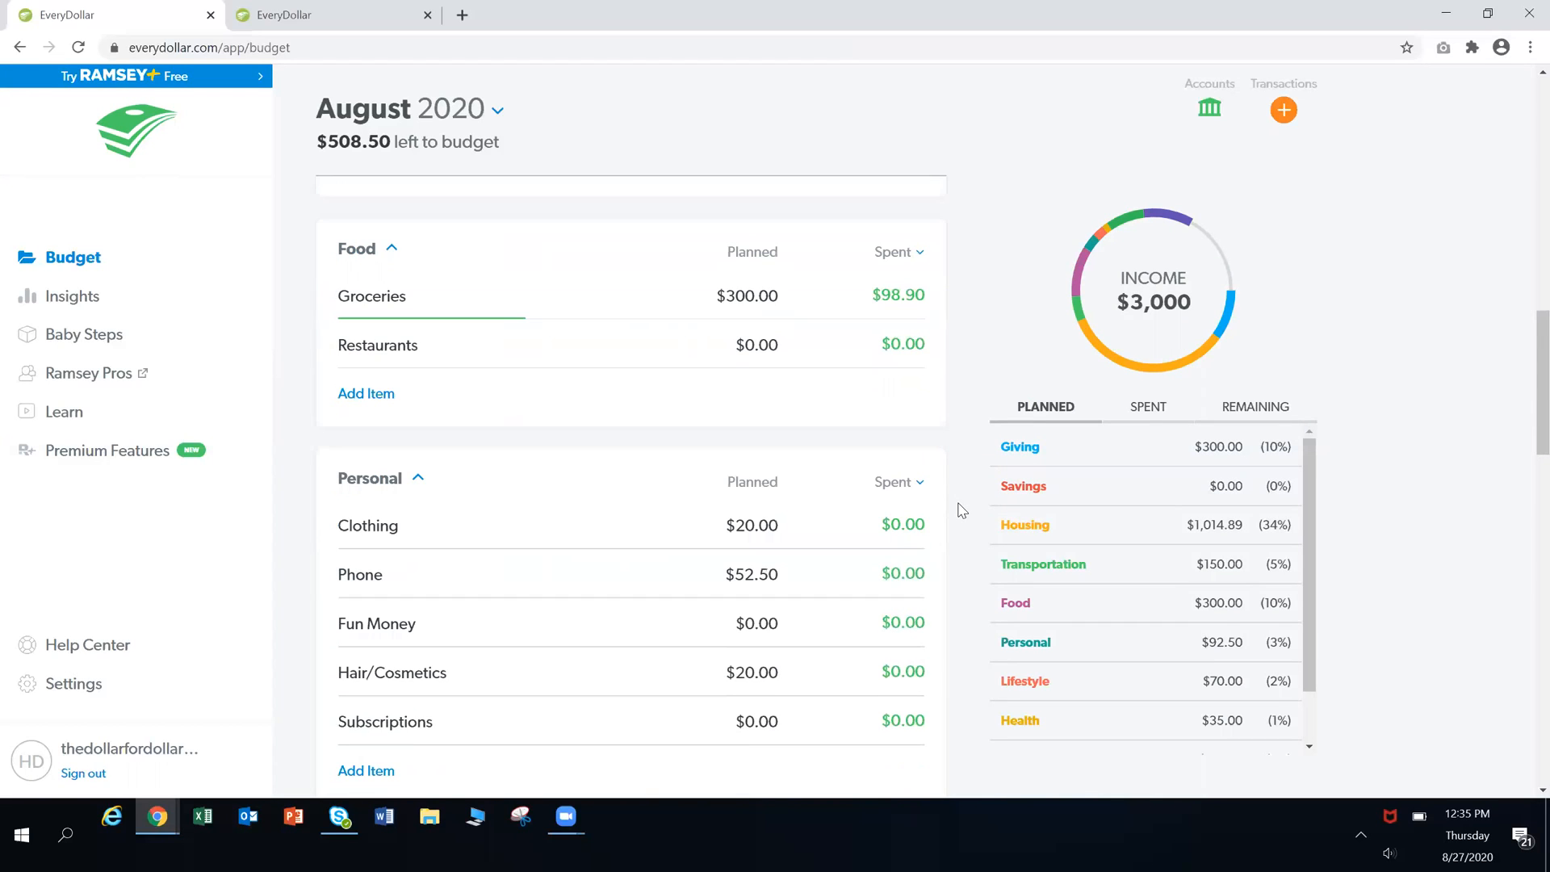
scroll(961, 509, down, 5)
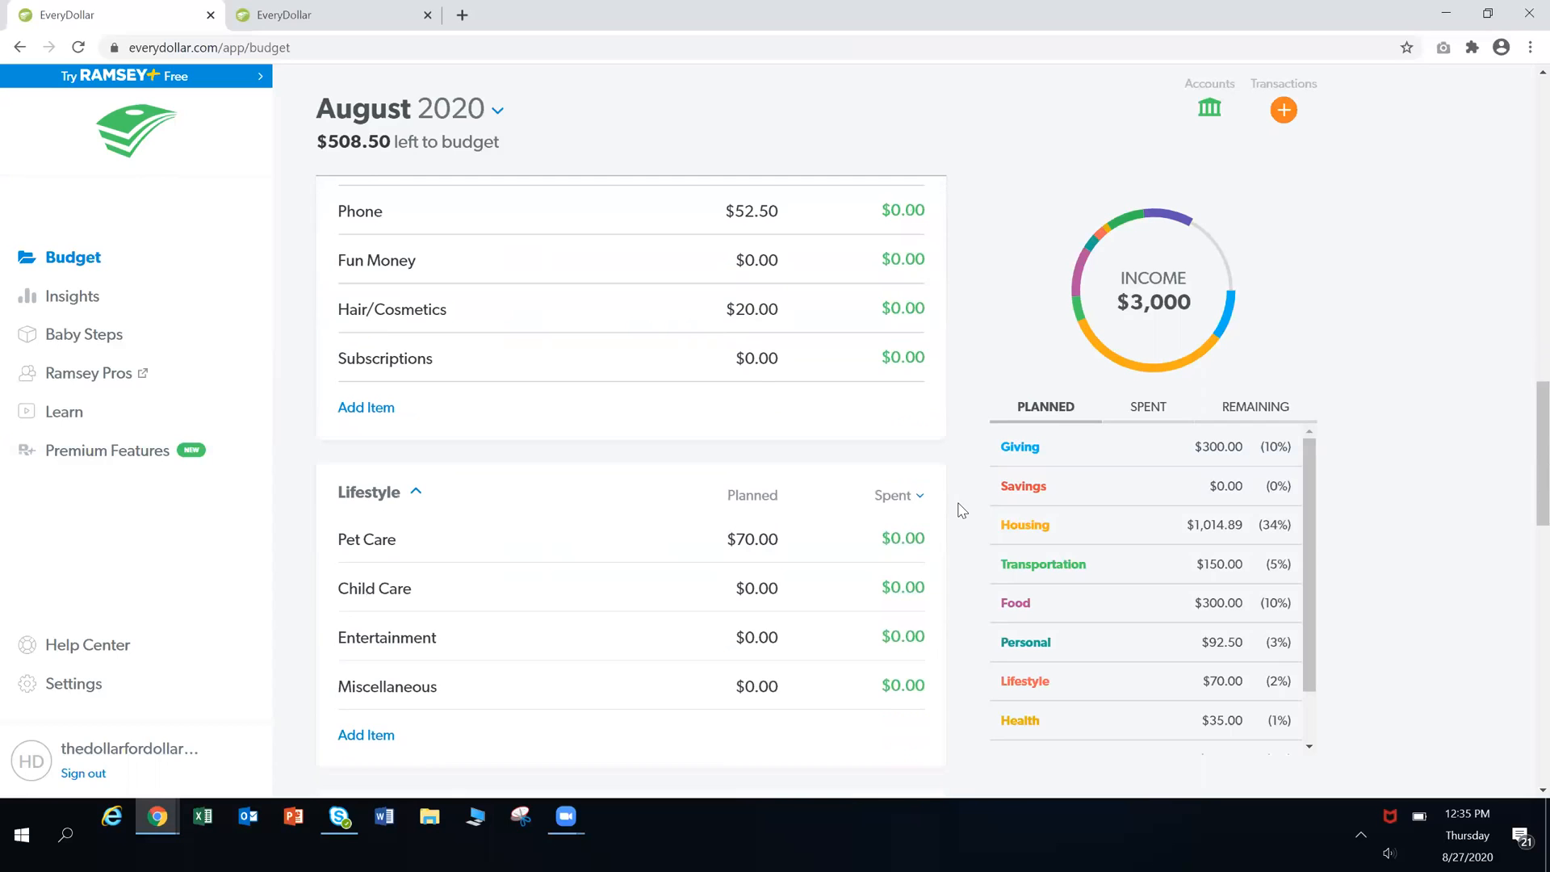
scroll(960, 509, down, 5)
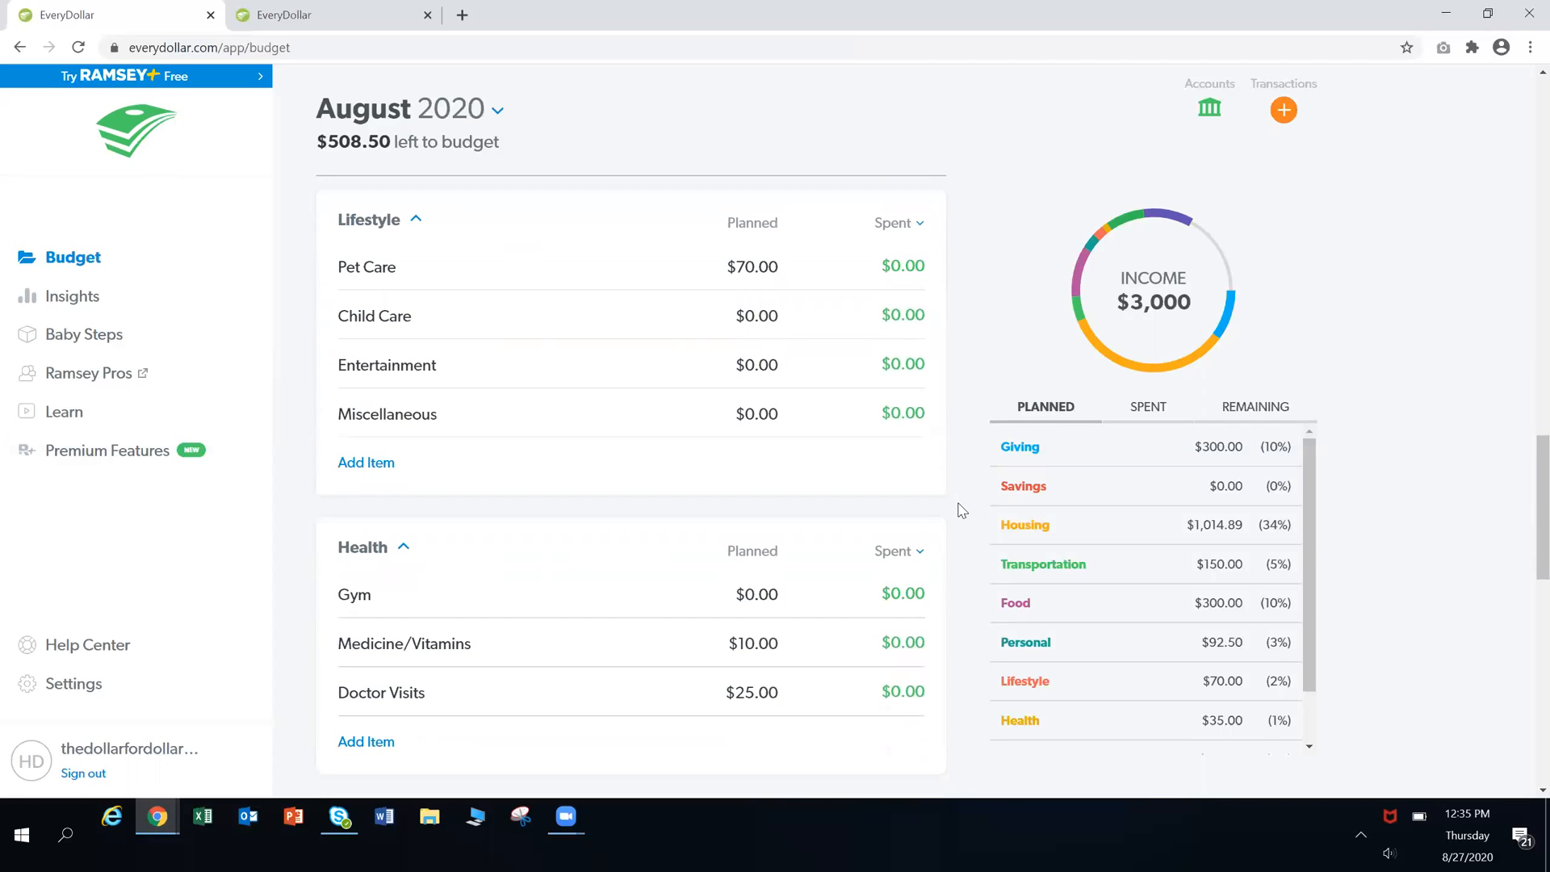
scroll(961, 509, down, 4)
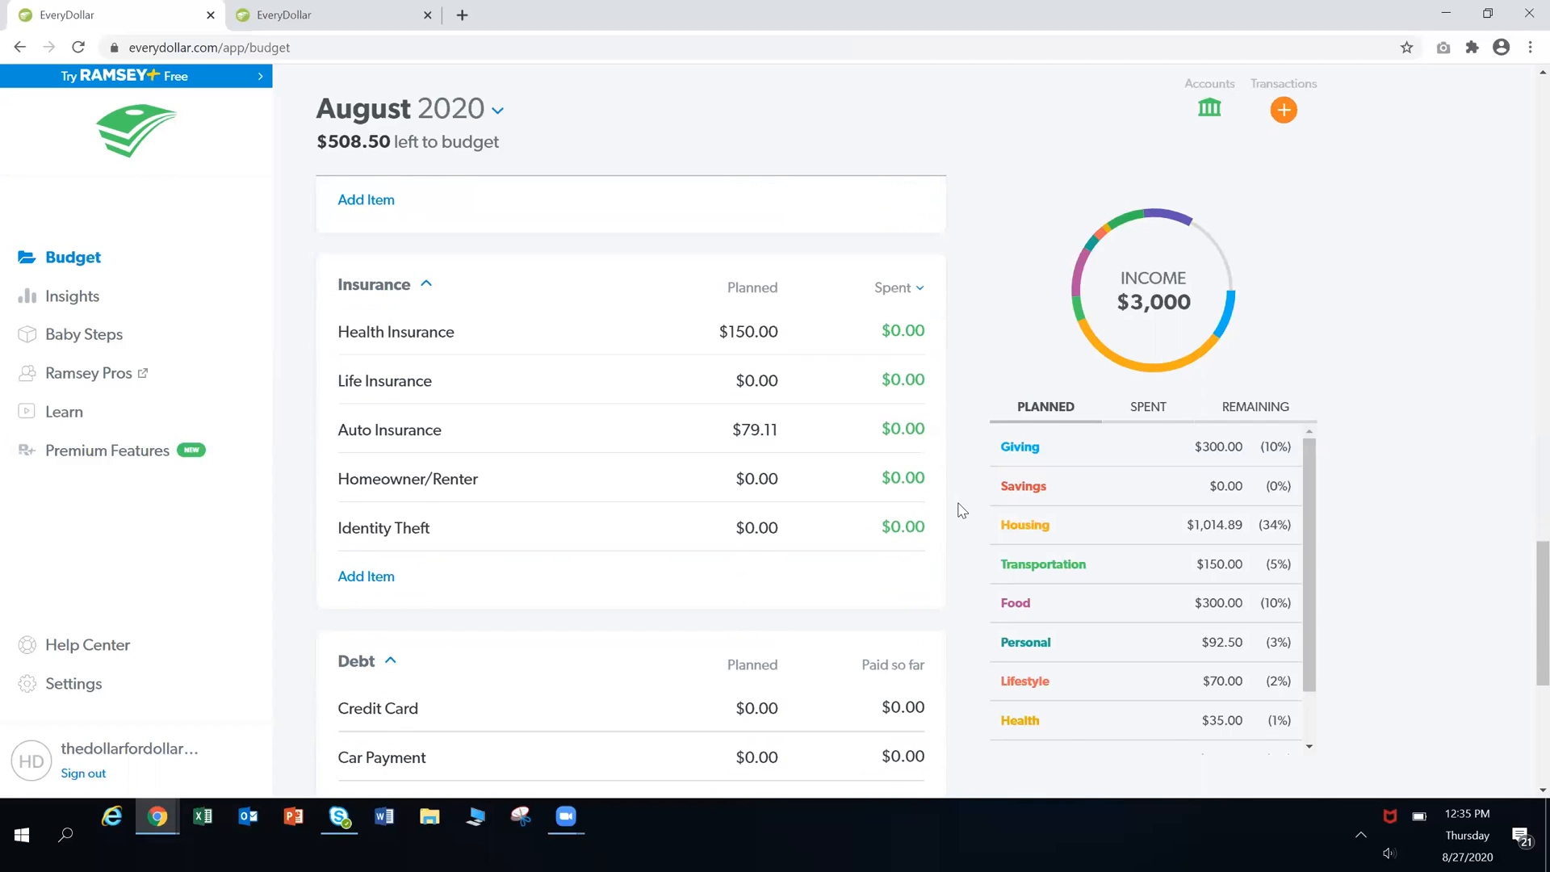
scroll(961, 509, down, 4)
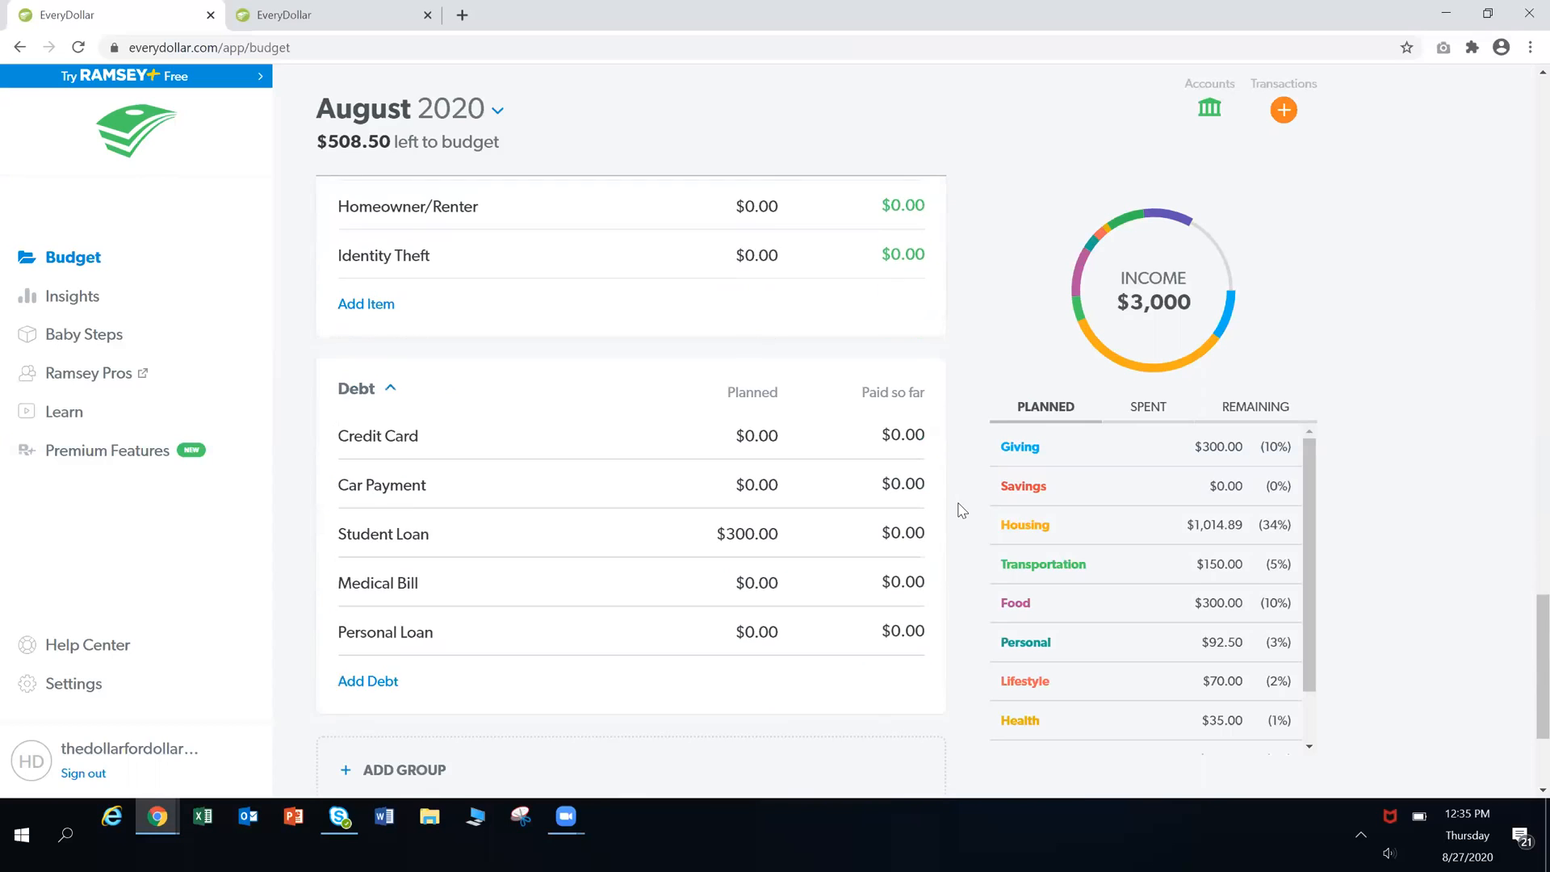
scroll(961, 509, up, 20)
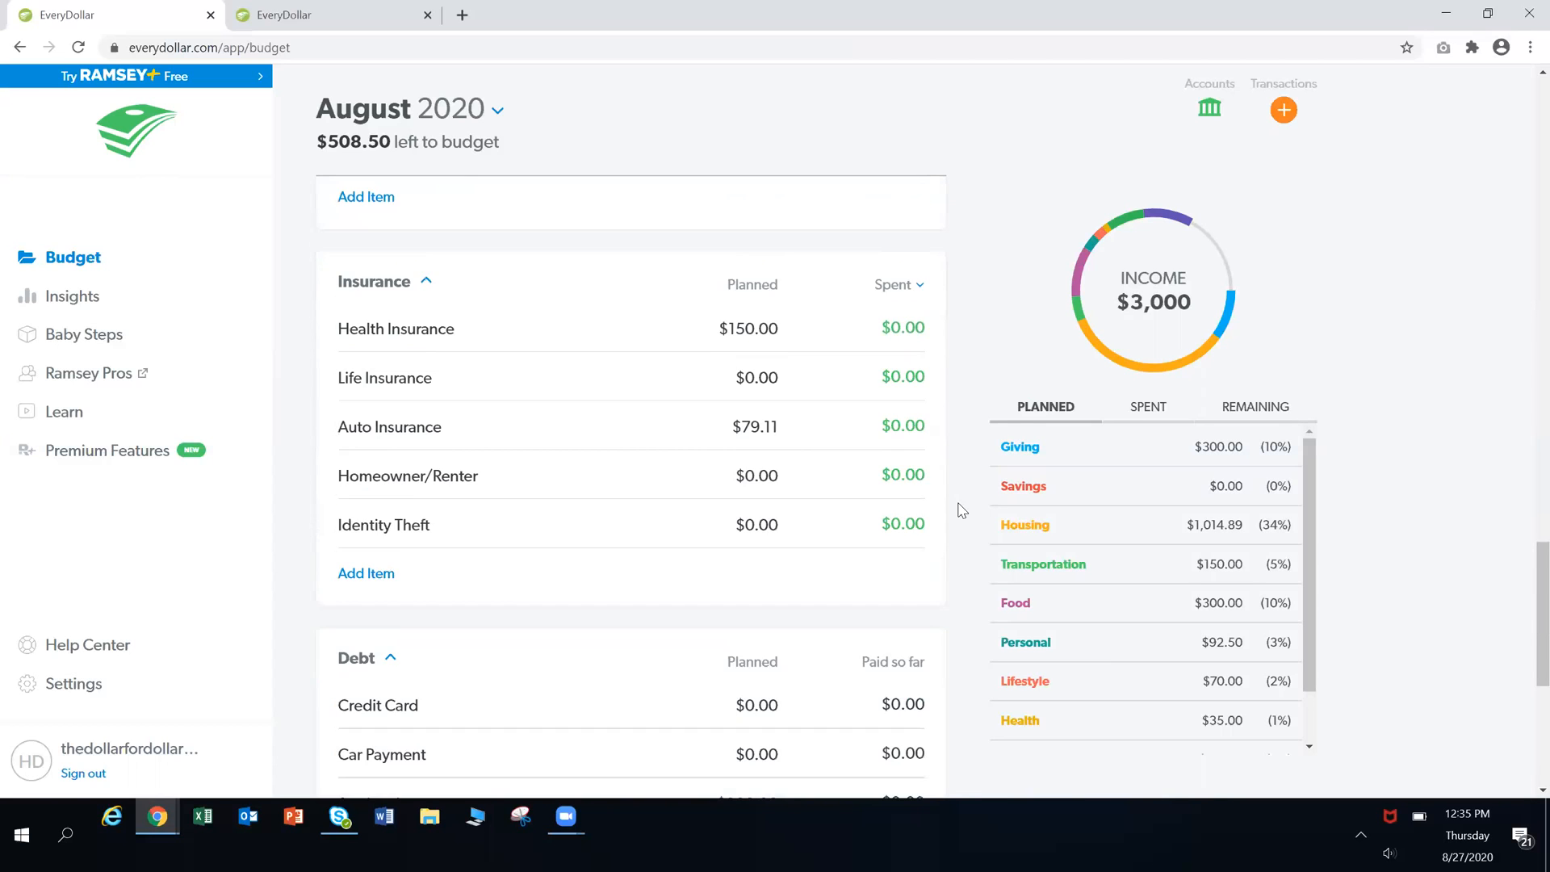
scroll(961, 509, up, 1)
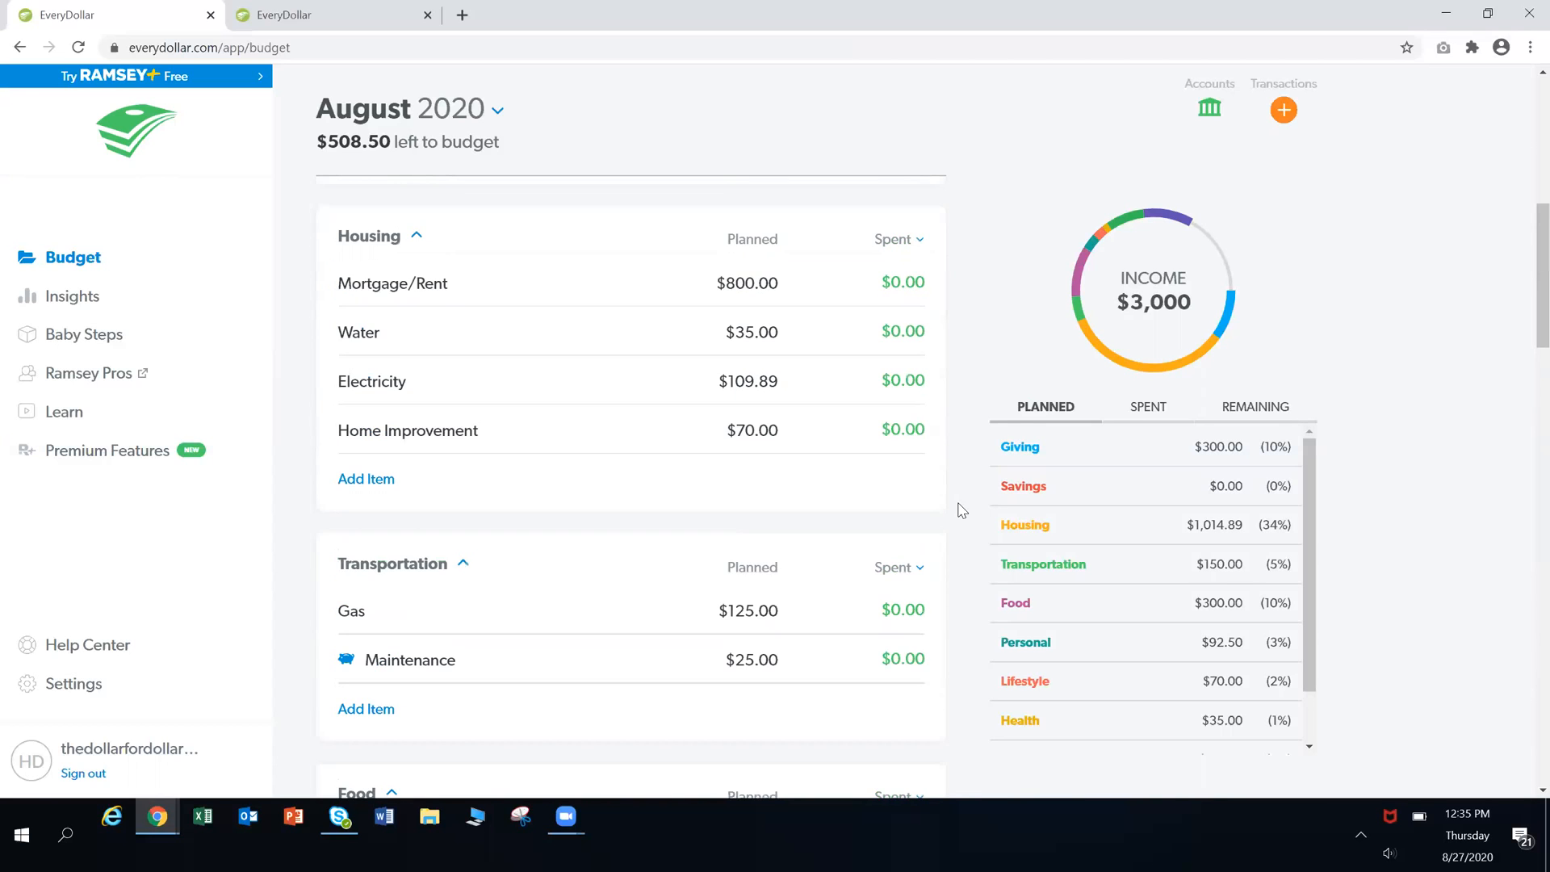
scroll(960, 510, up, 6)
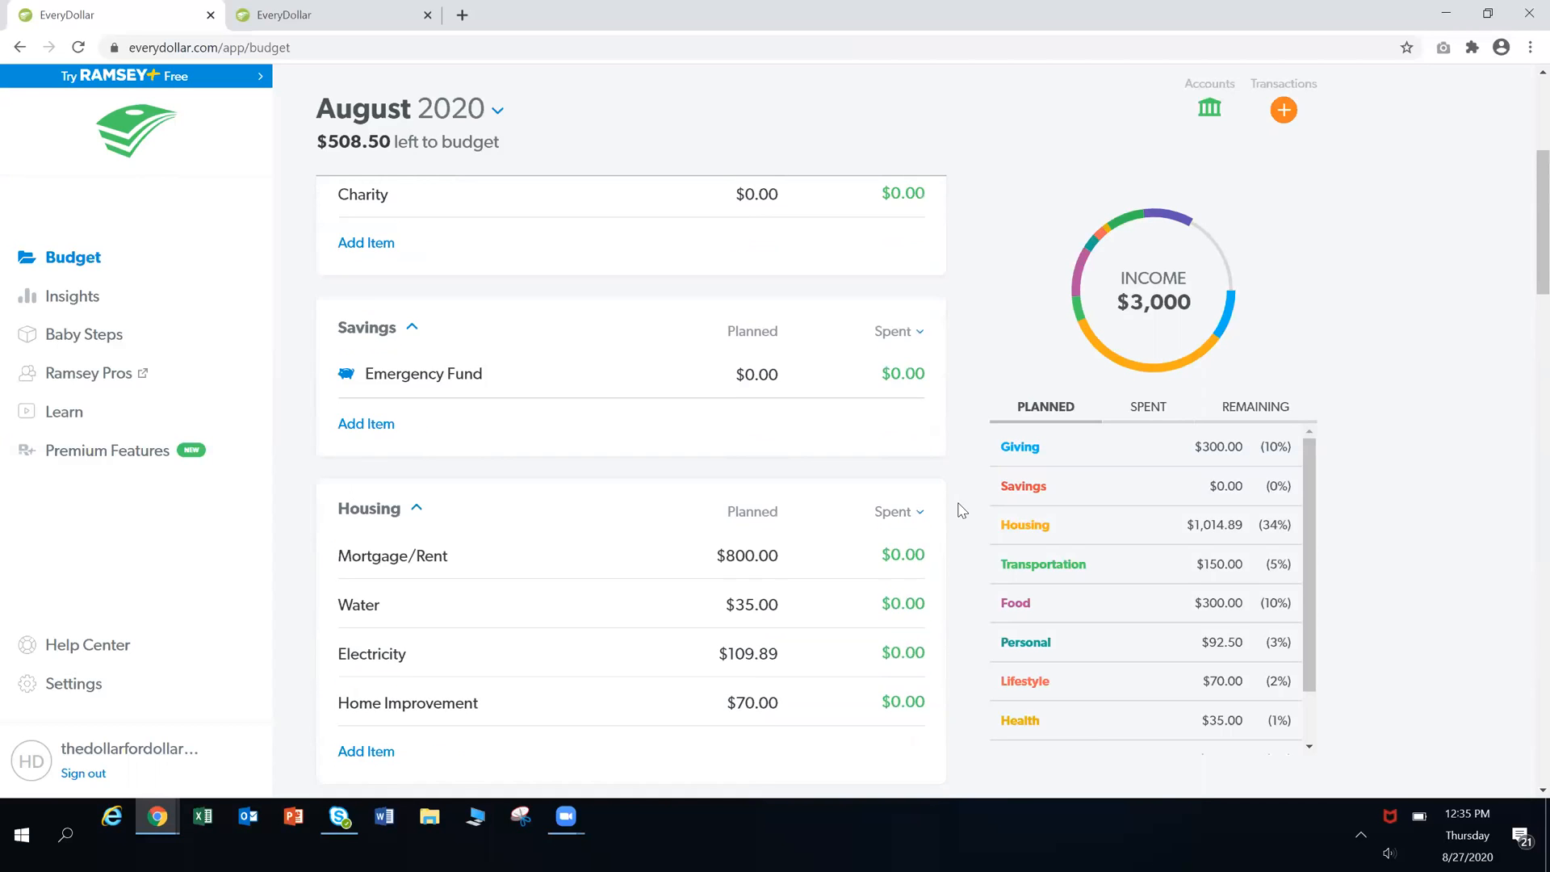
scroll(961, 509, up, 4)
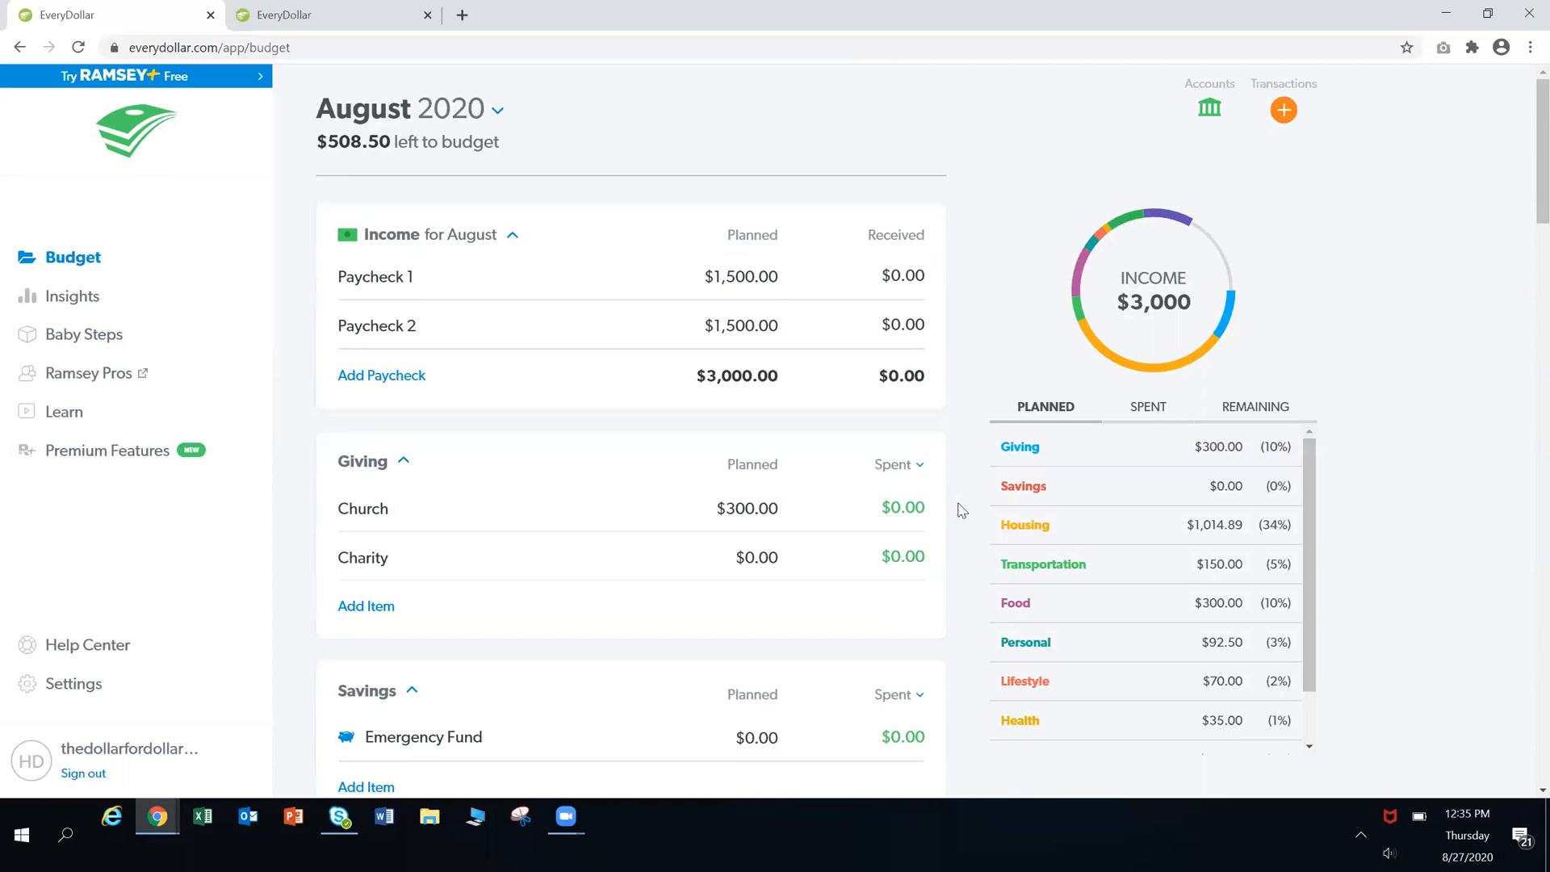
Set the planned amount of the Emergency Fund item in Savings to $500
scroll(960, 509, down, 4)
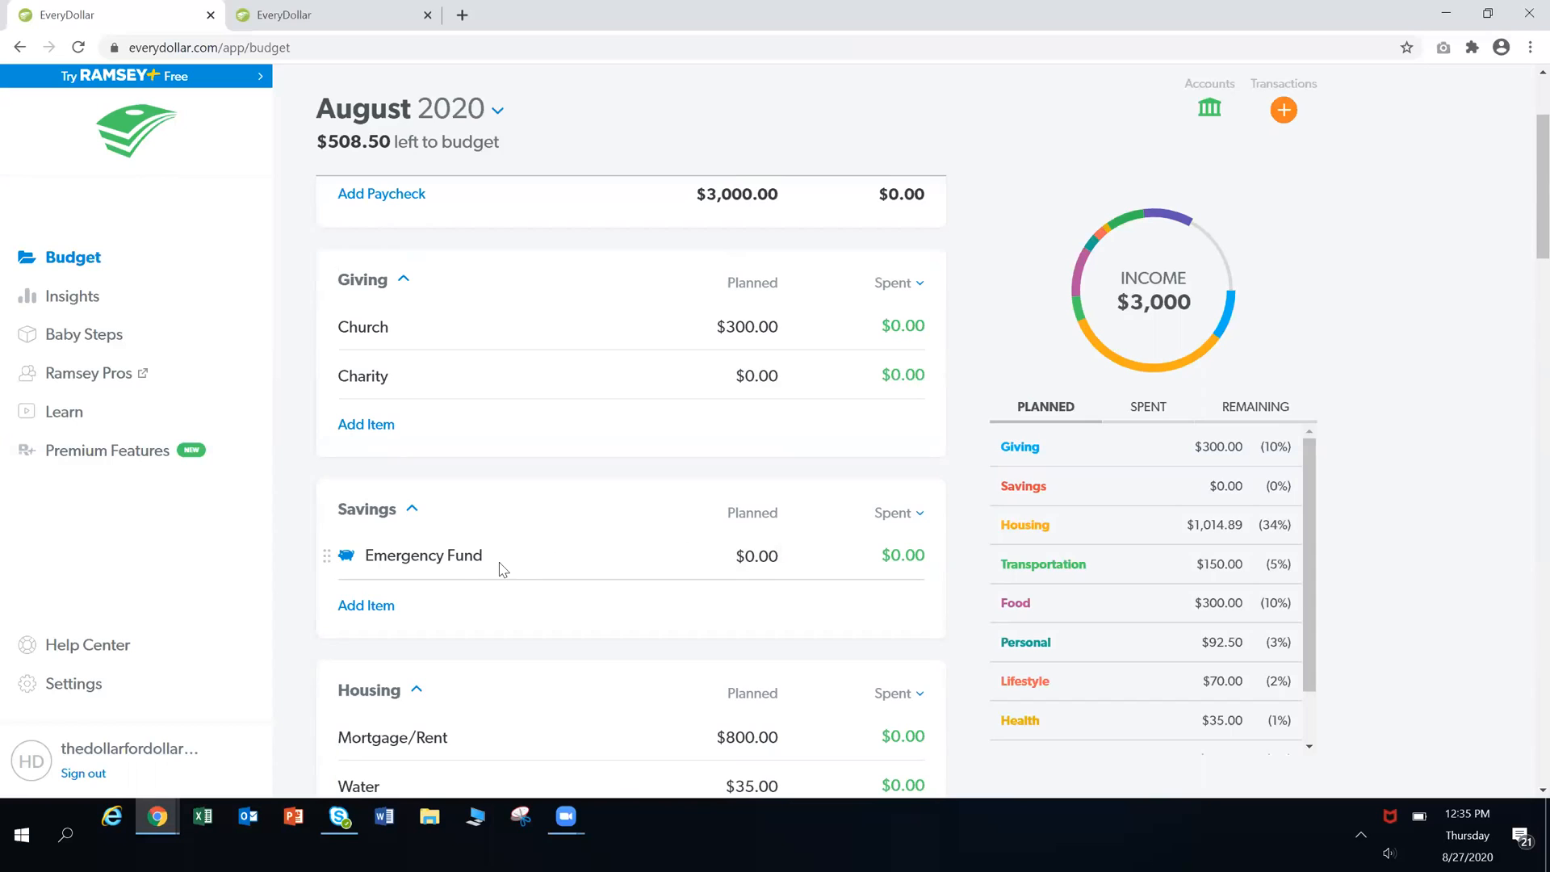
click(757, 556)
click(750, 555)
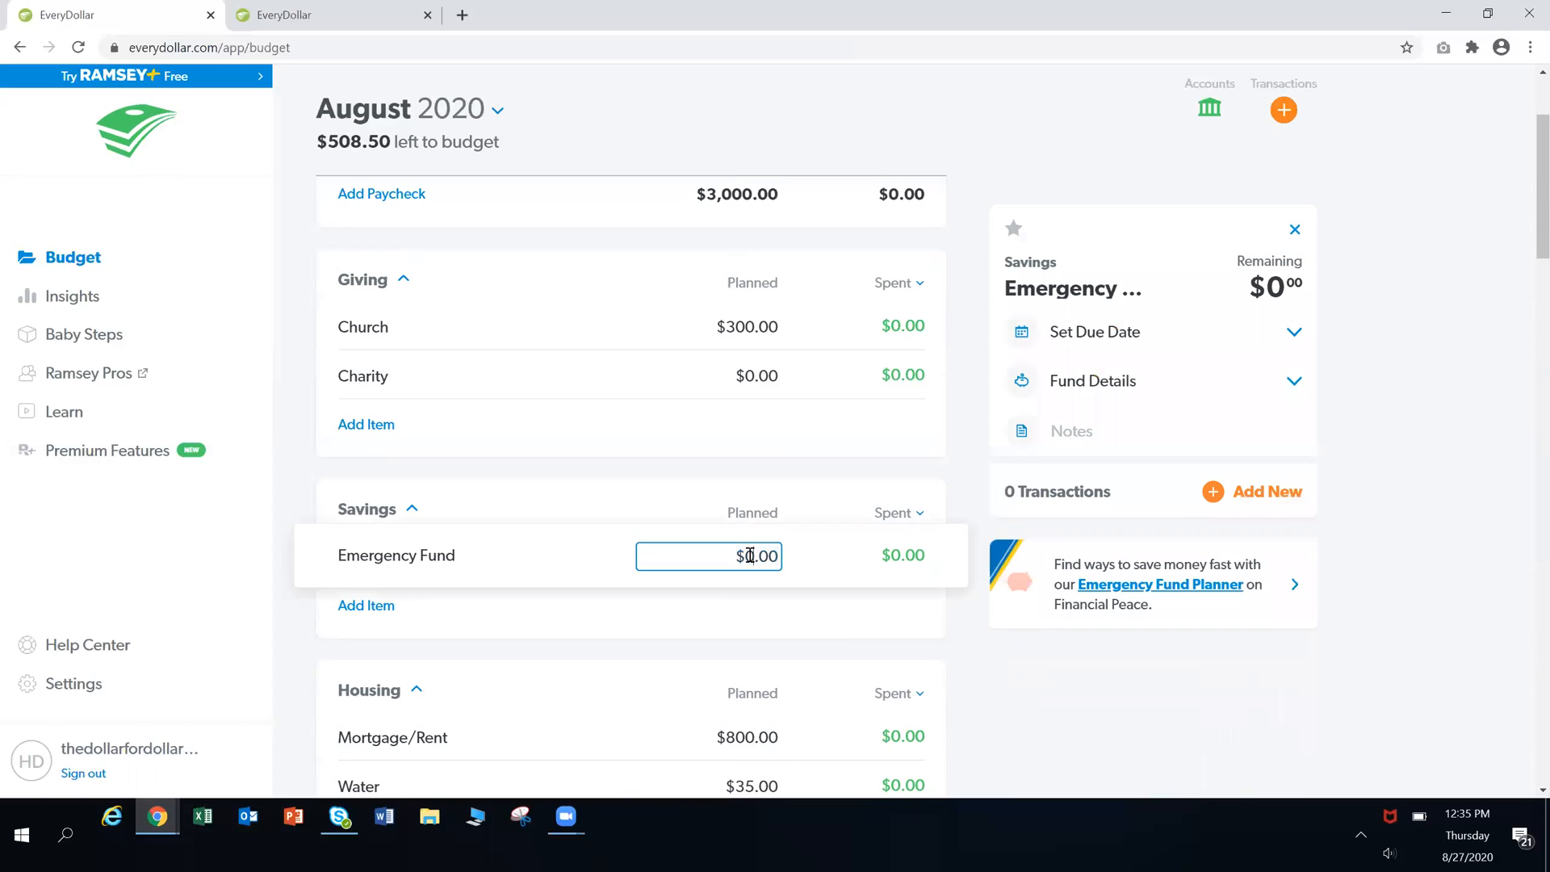
key(BackSpace)
text(500)
click(969, 474)
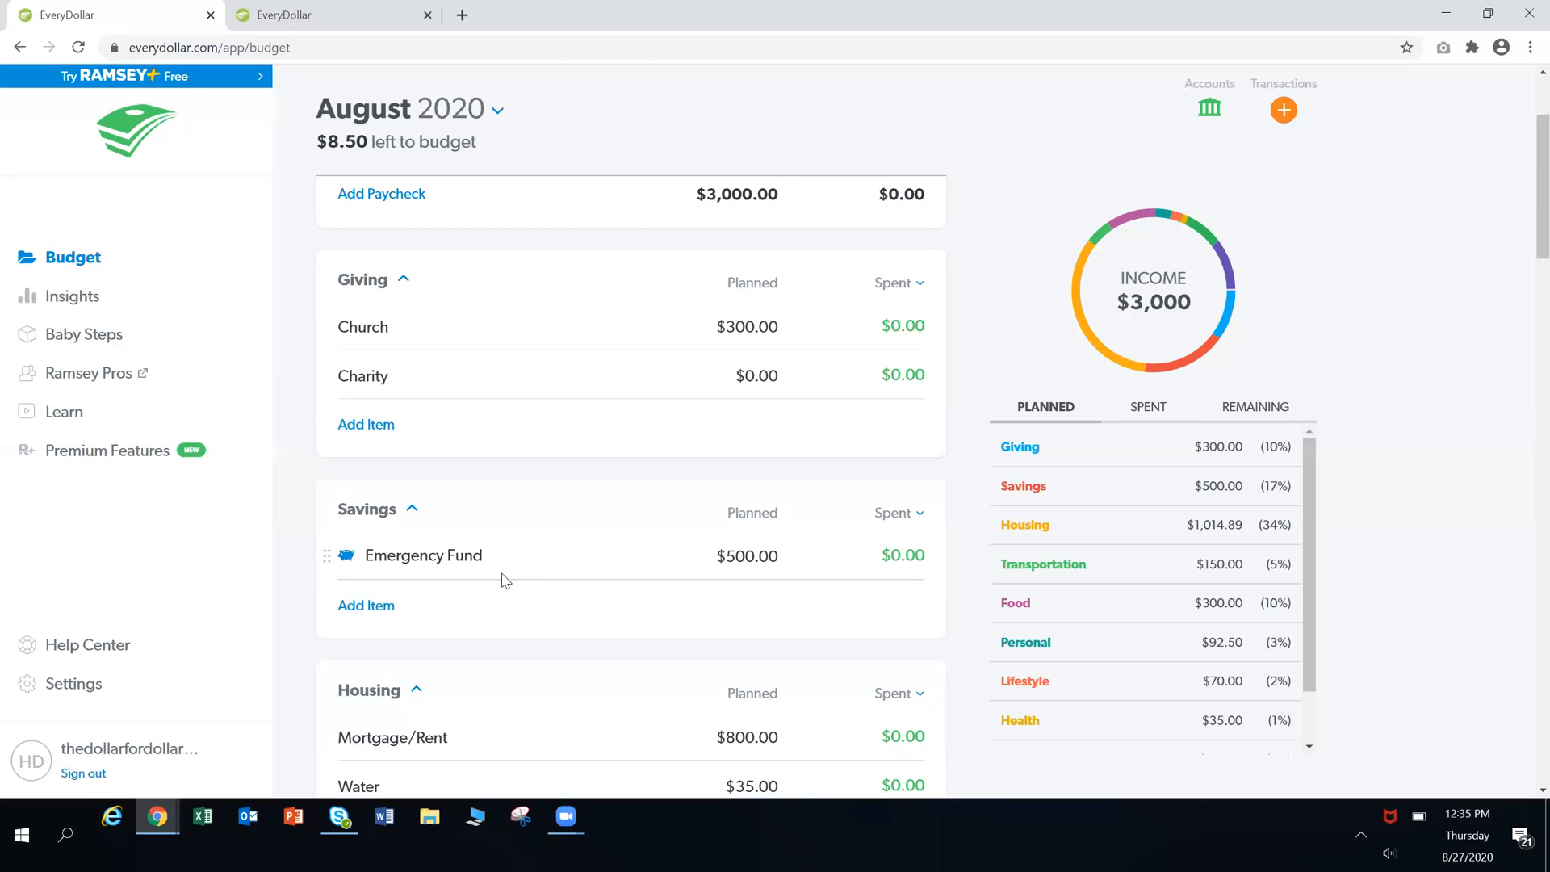
Start a new expense for the Emergency Fund item and set its amount to $255
click(405, 555)
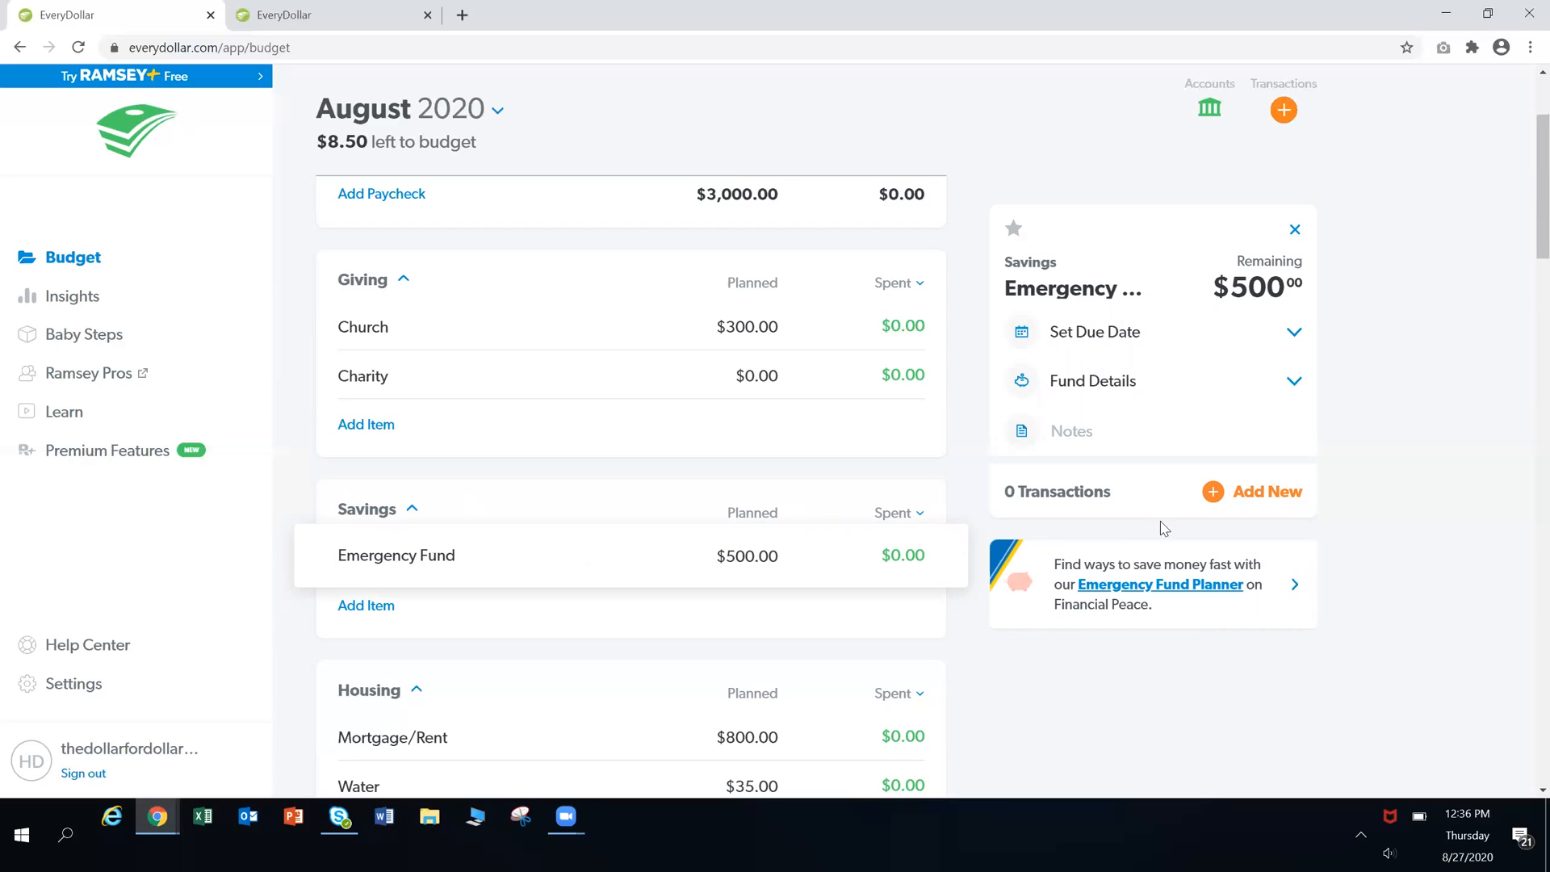
click(1235, 499)
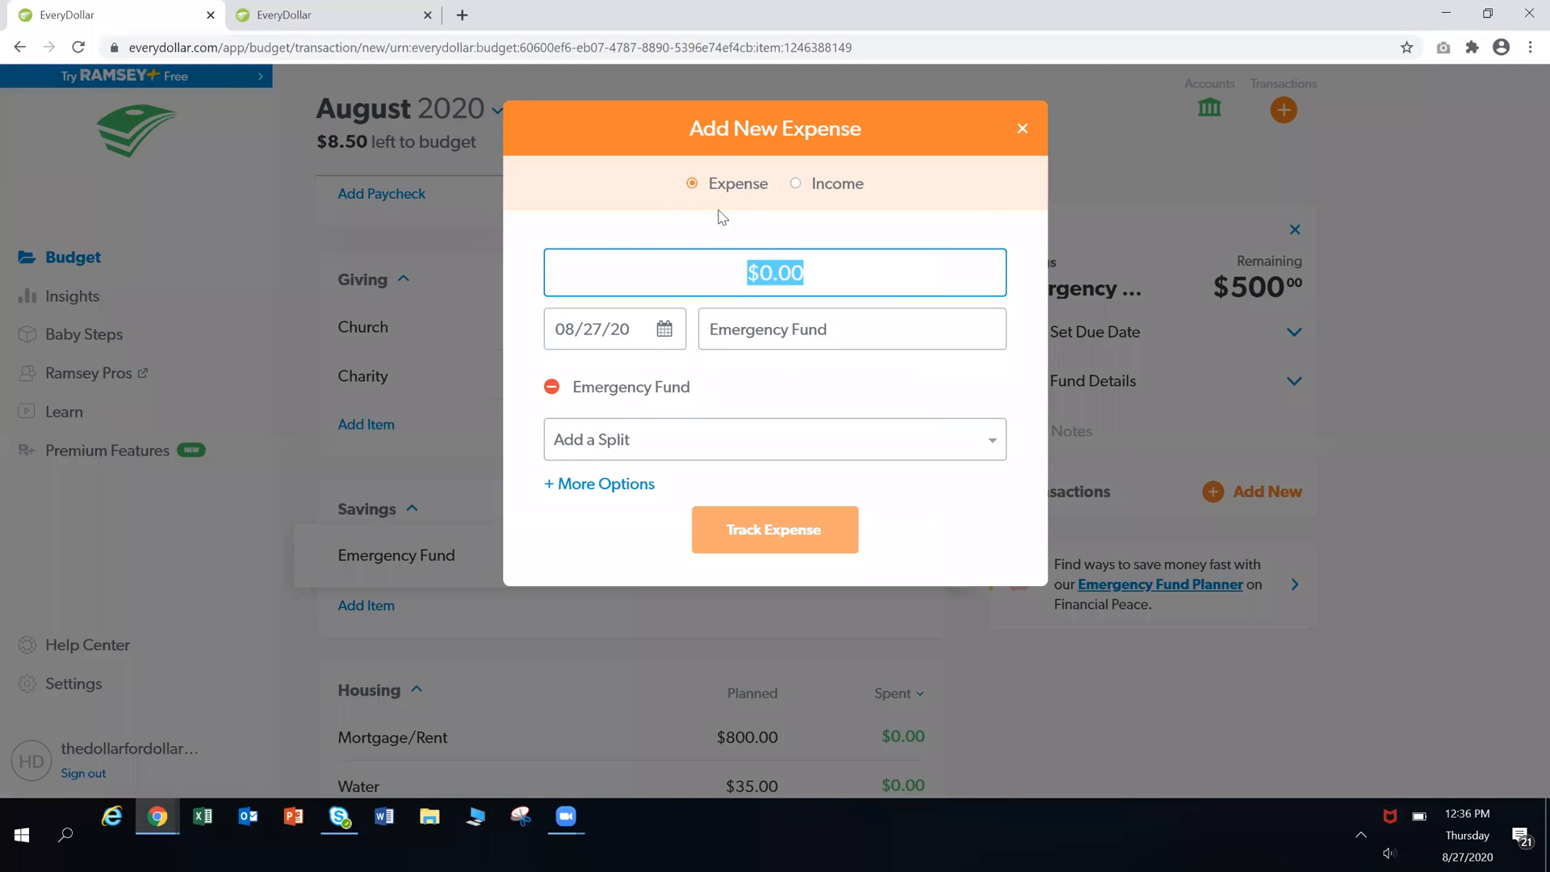
click(774, 272)
key(BackSpace)
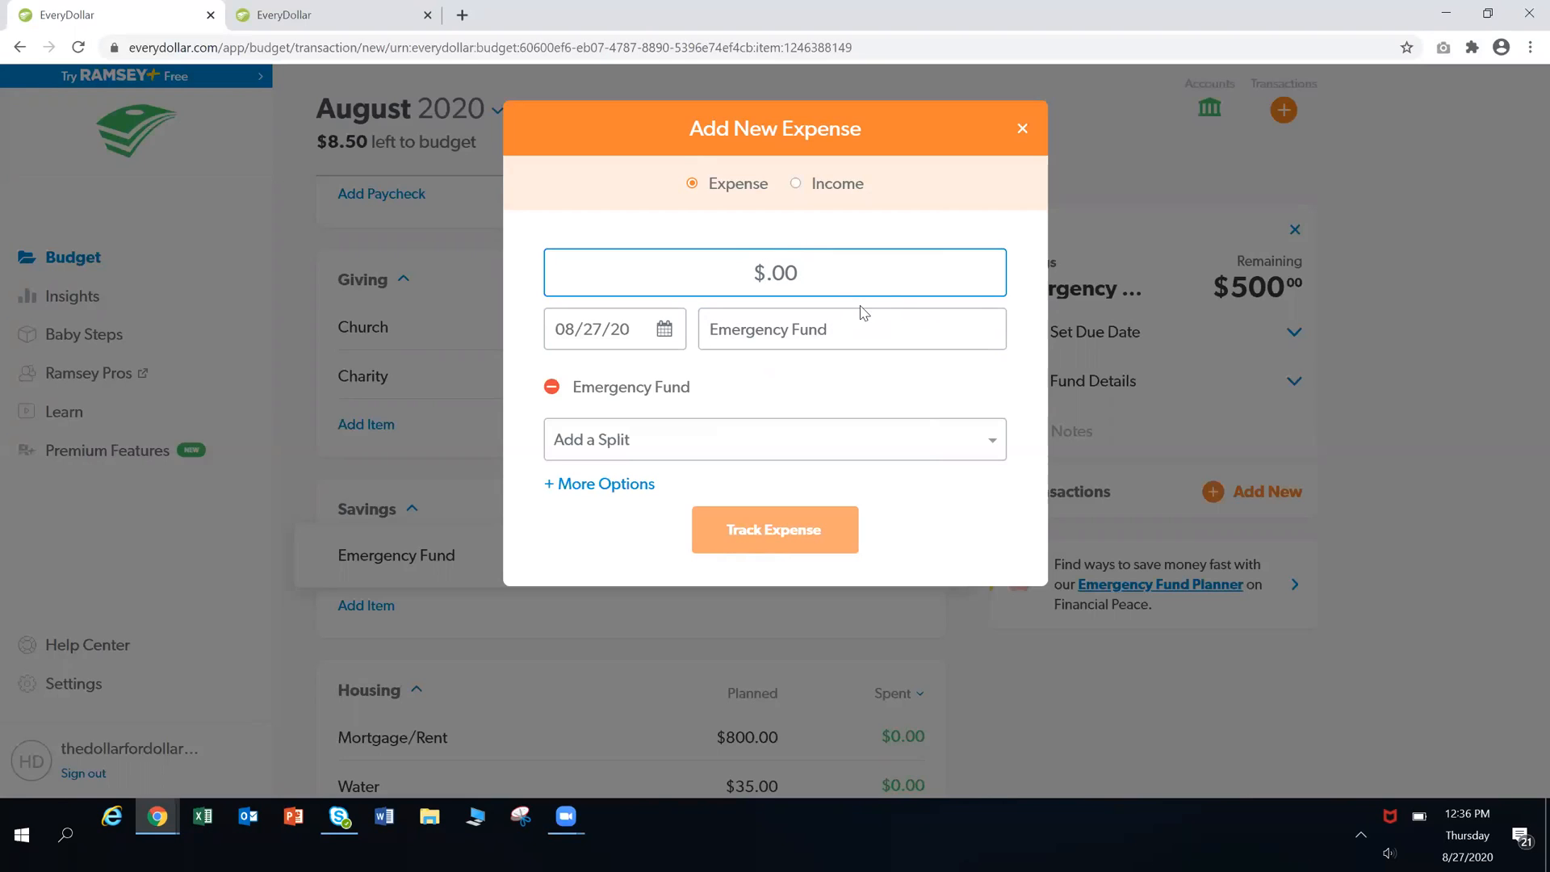
text(255)
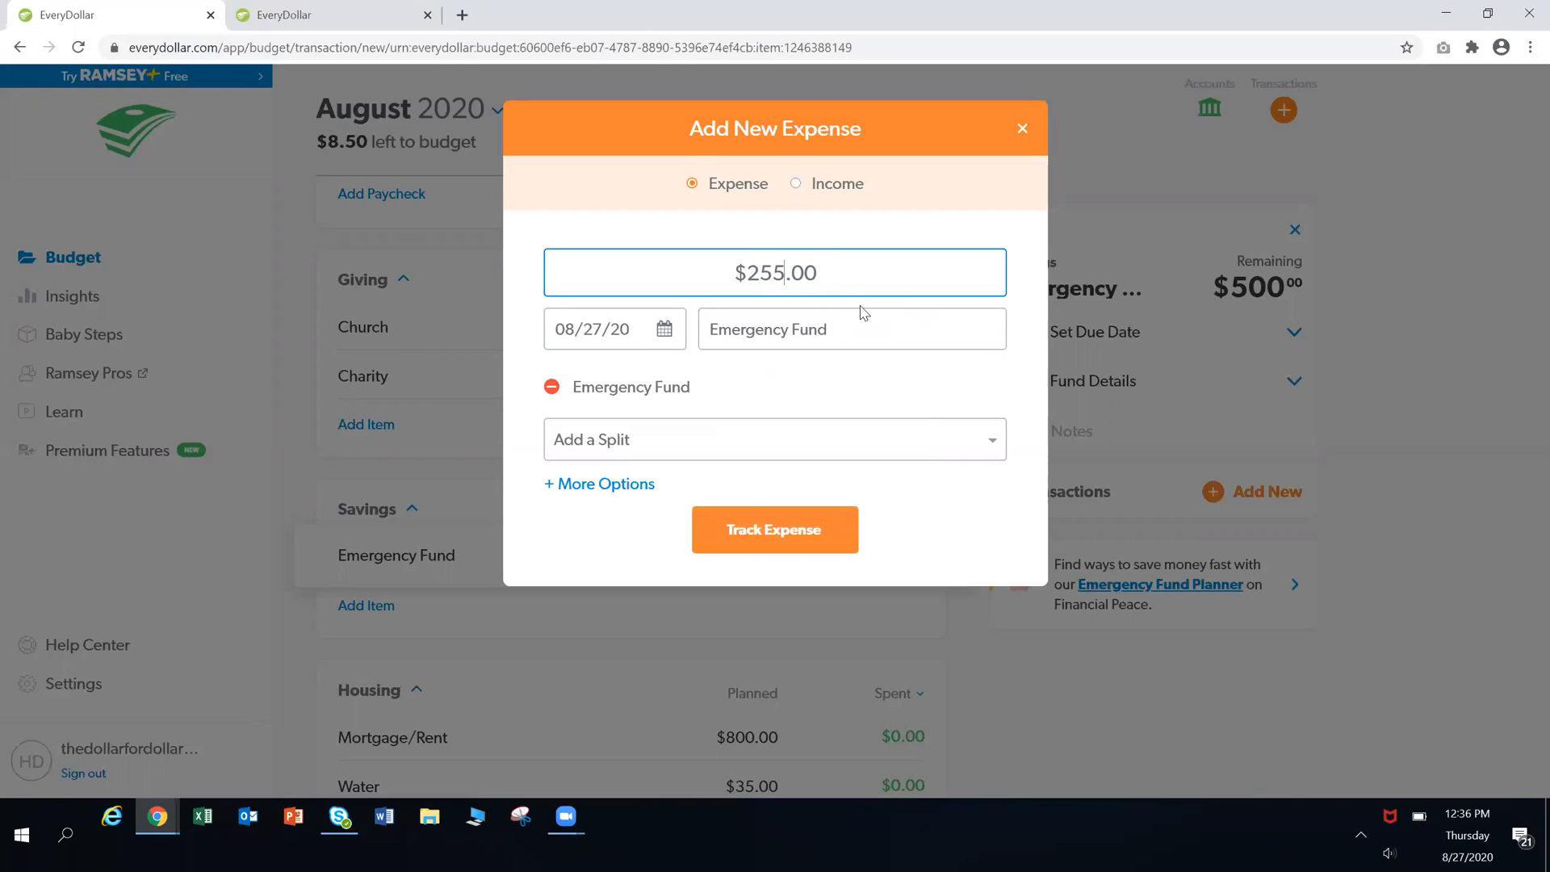
text(.)
key(BackSpace)
Name the expense "Washer and dryer repair", track it and close the Emergency Fund details
drag(832, 331, 710, 334)
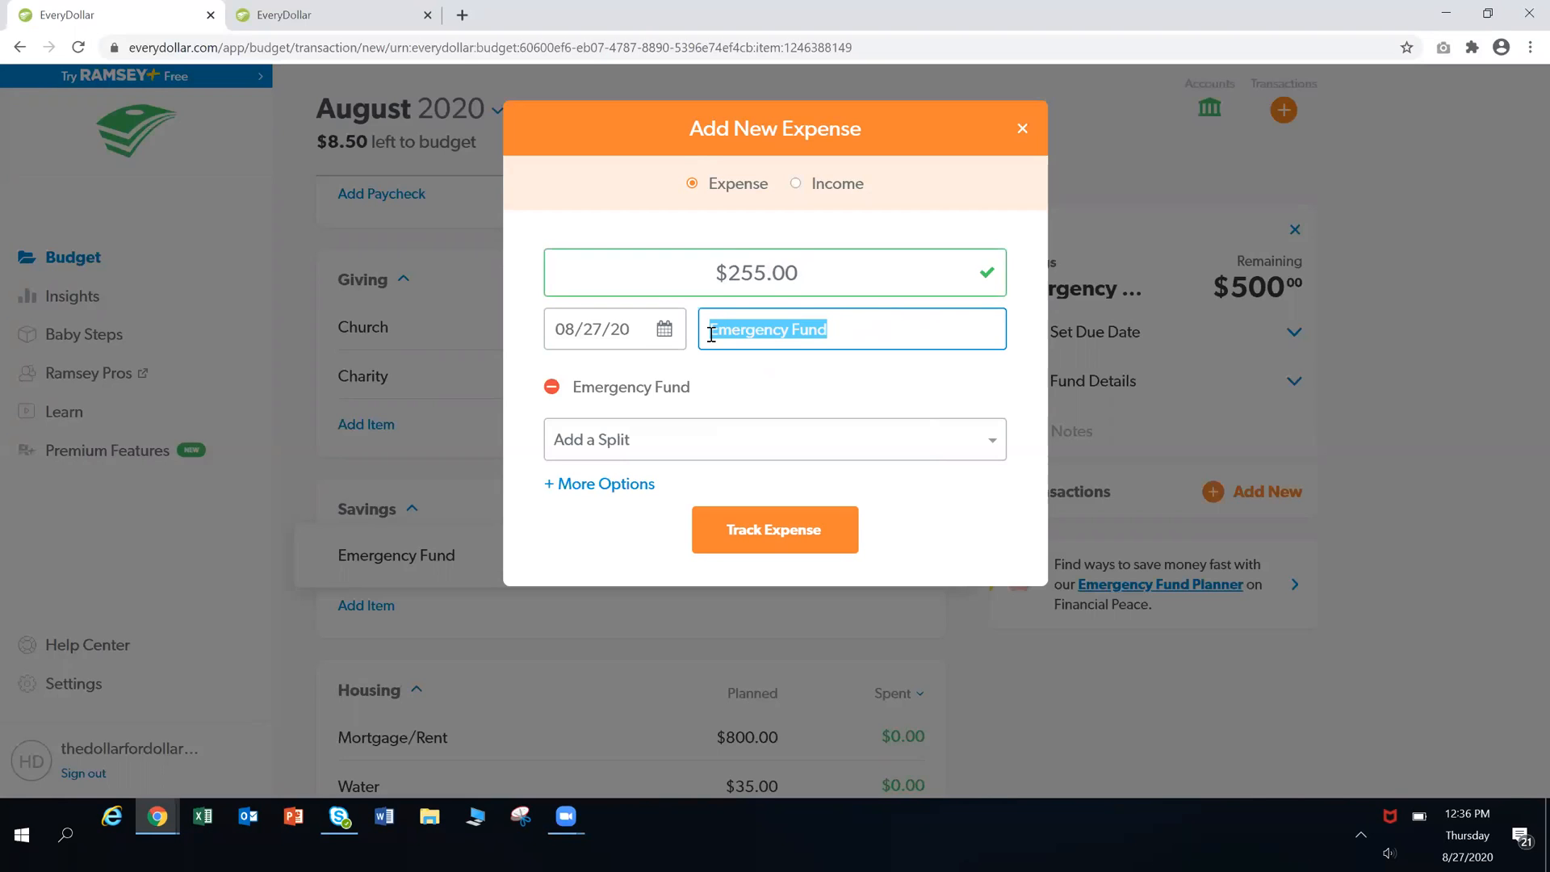
text(Wash)
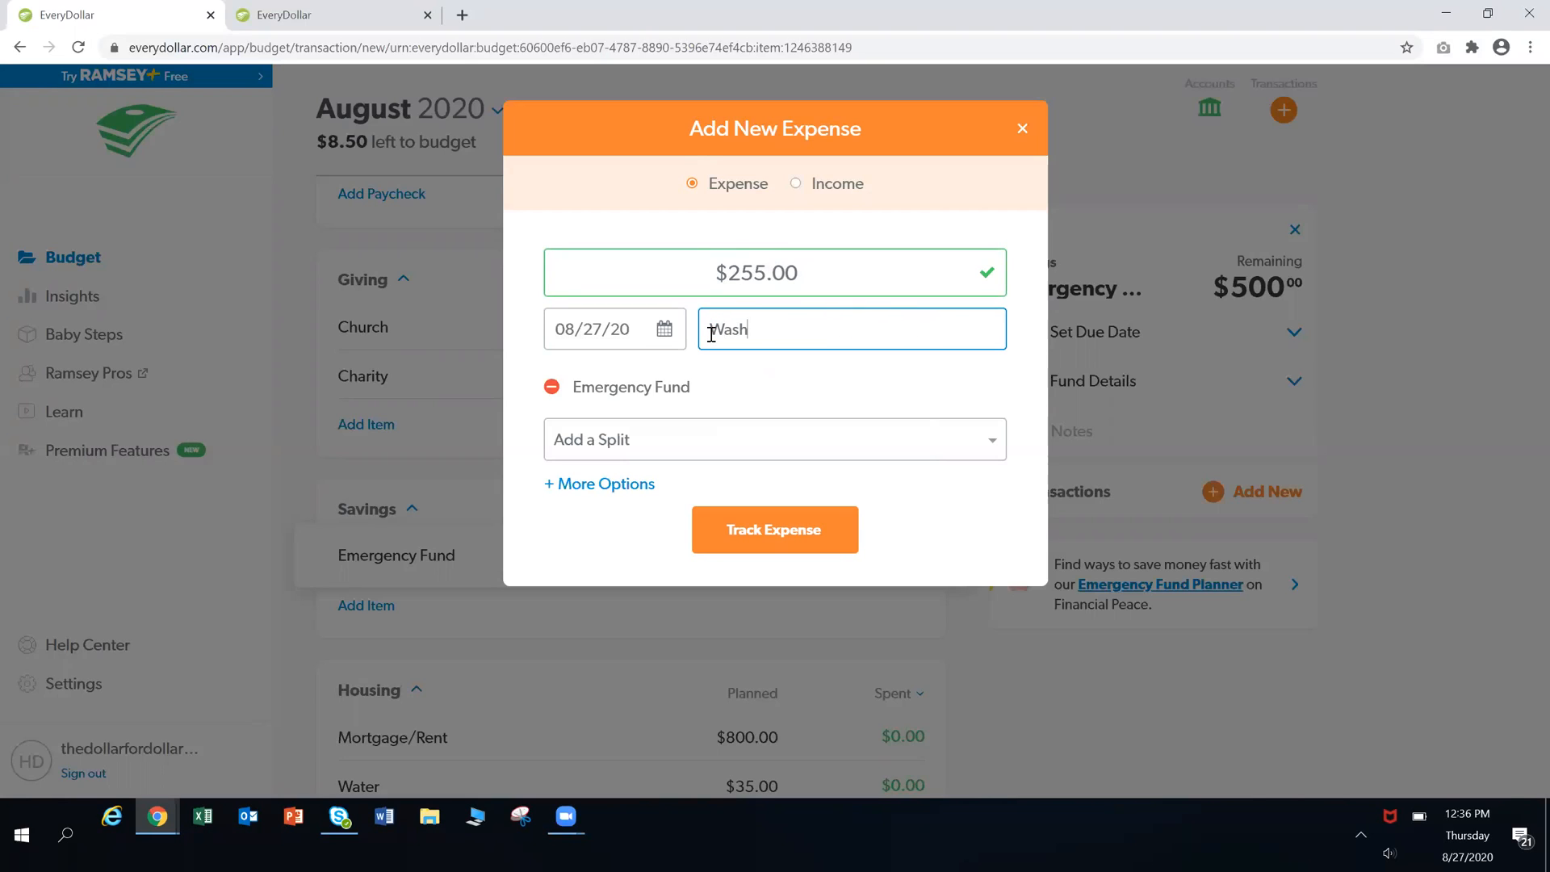
text(er and dryer repair)
click(744, 533)
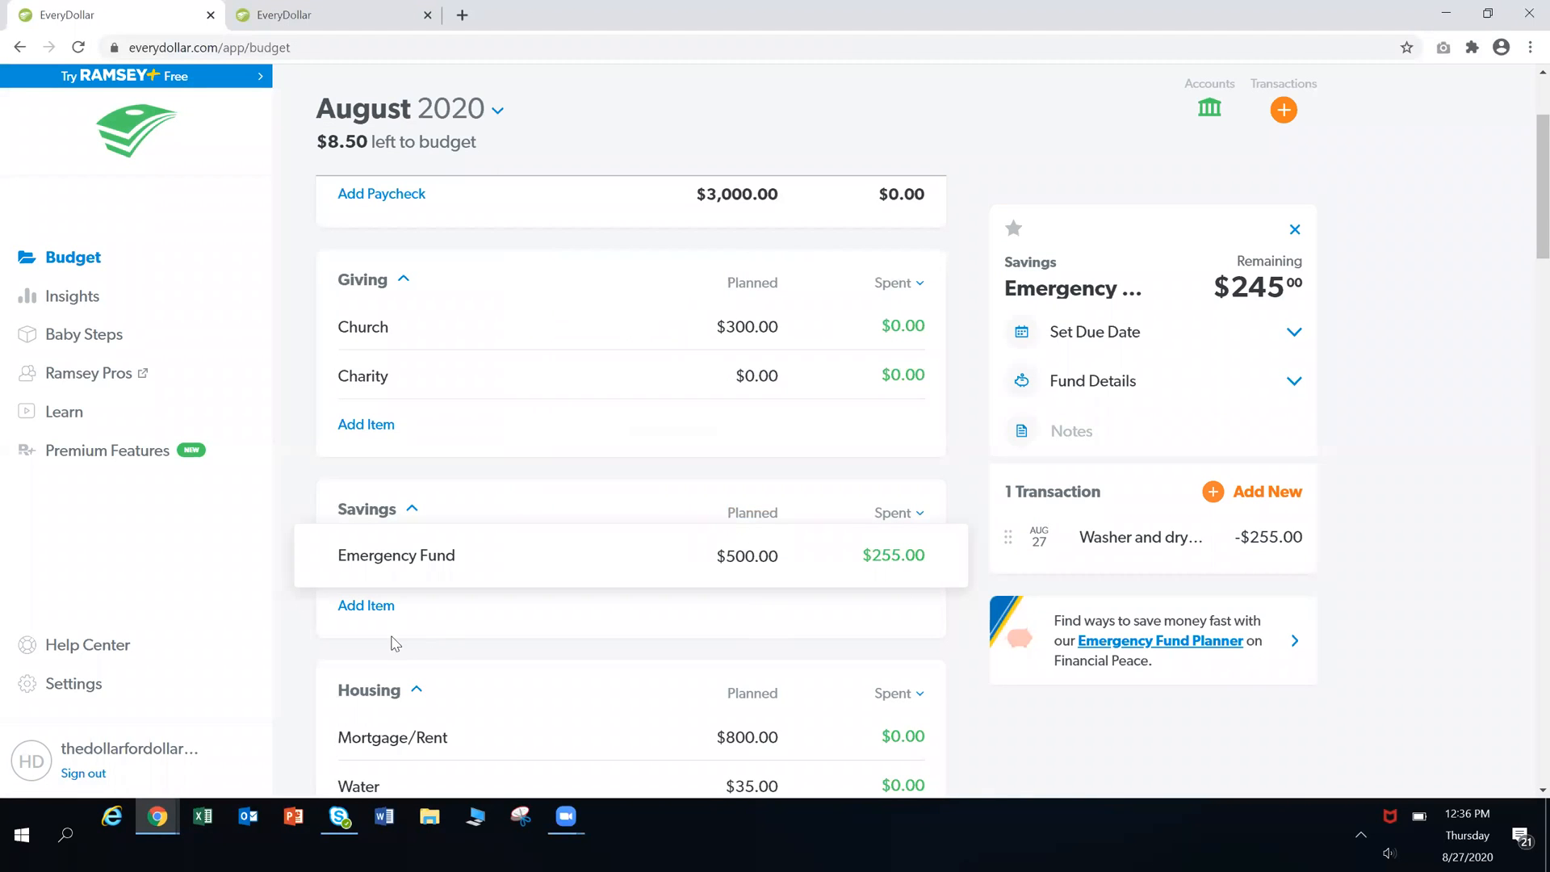
click(524, 623)
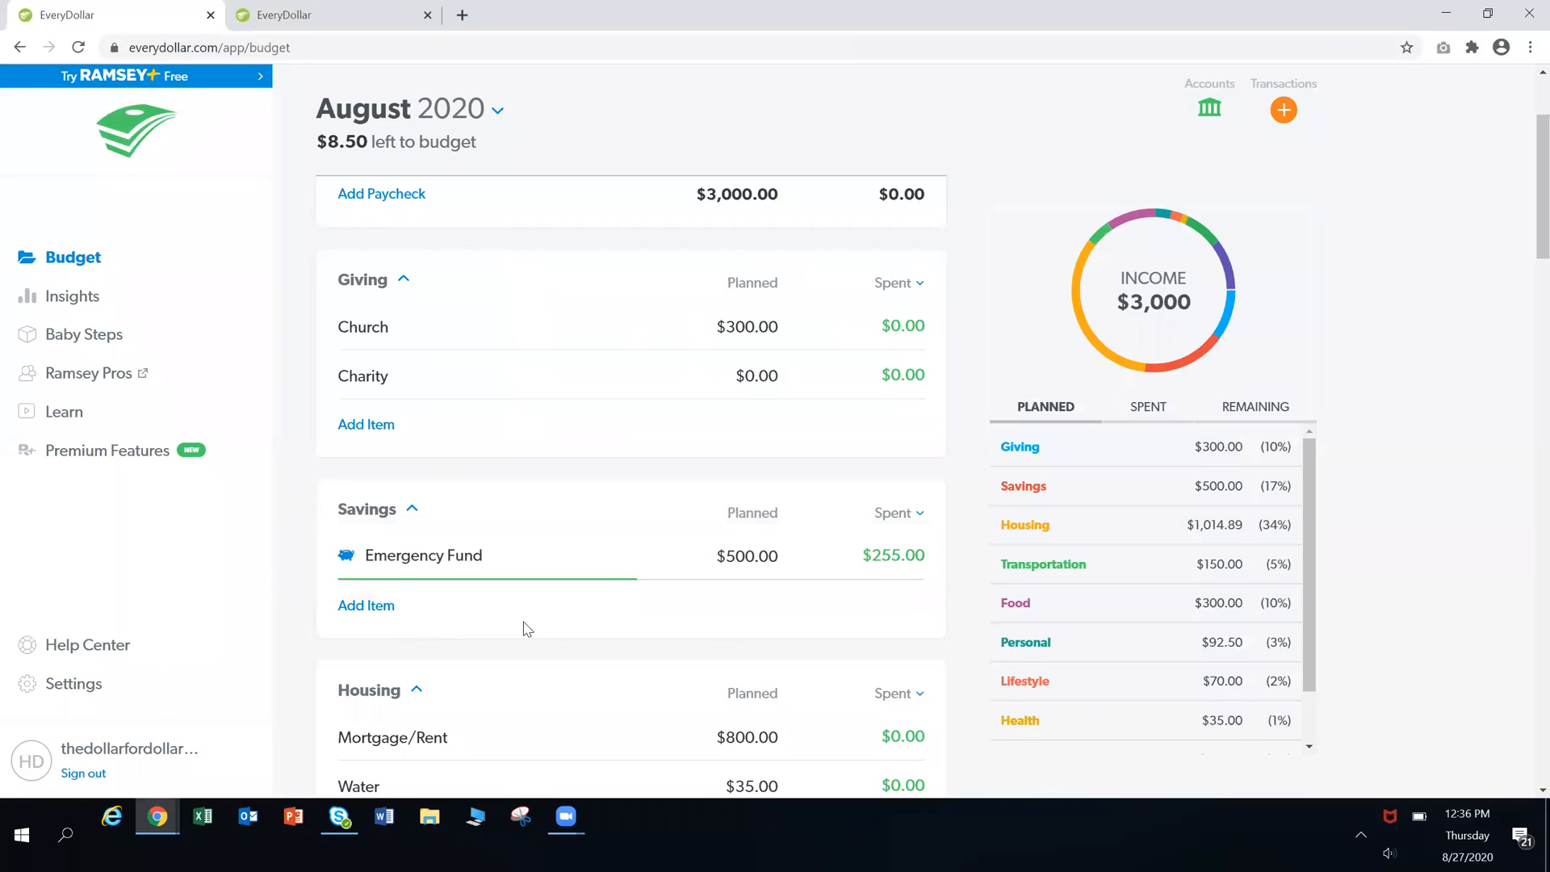
Switch the budget groups' amount column from Spent to Remaining
click(916, 516)
click(884, 543)
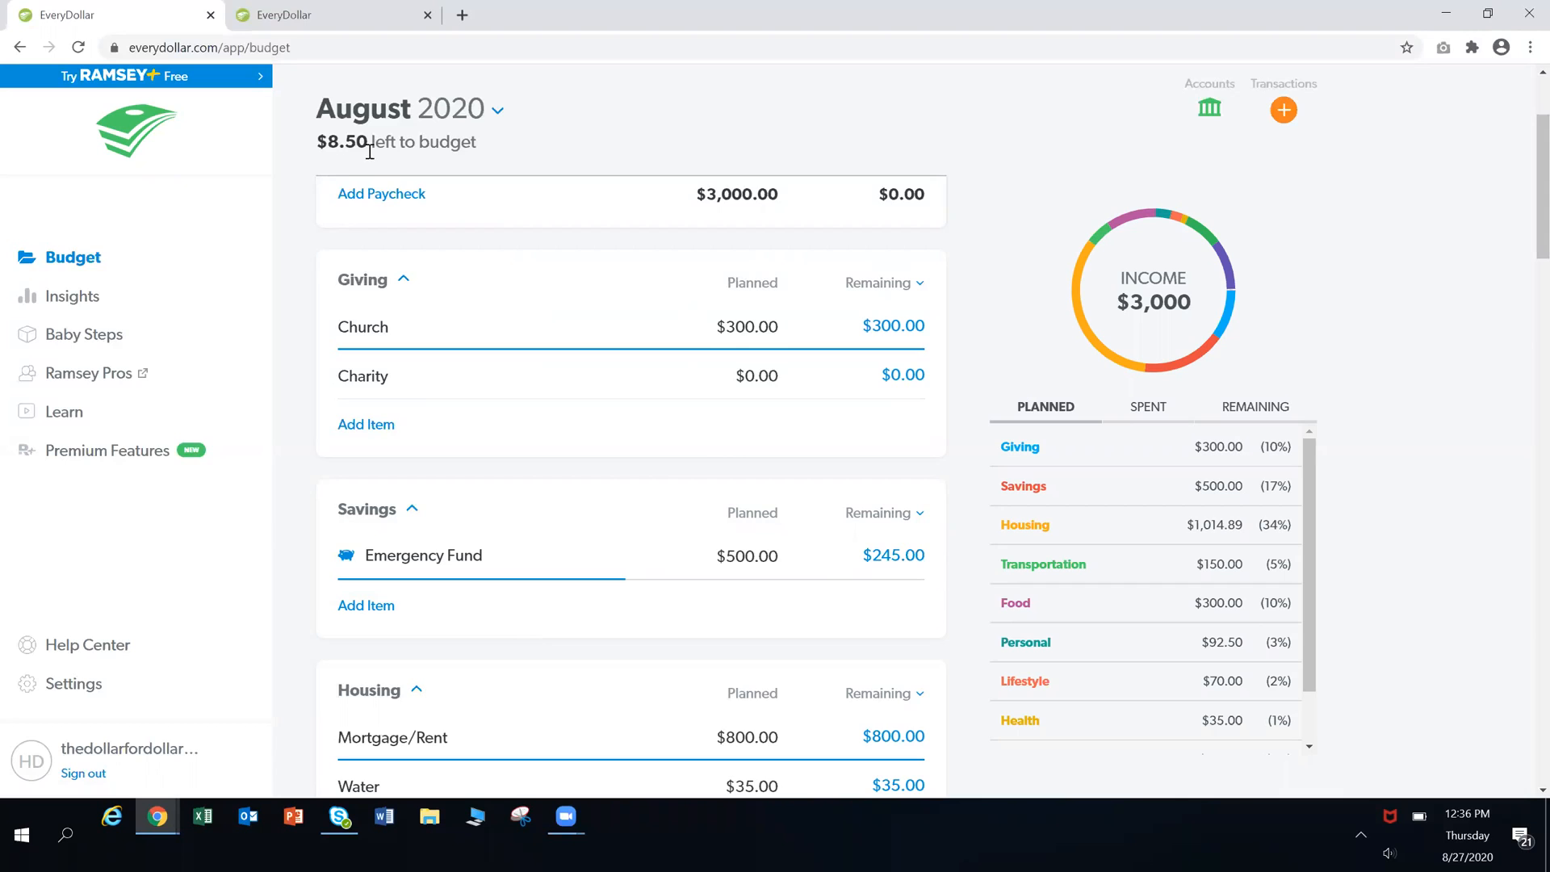
Set the planned amount of the Emergency Fund item in Savings to $508.50
click(753, 556)
click(754, 557)
key(BackSpace)
text(8)
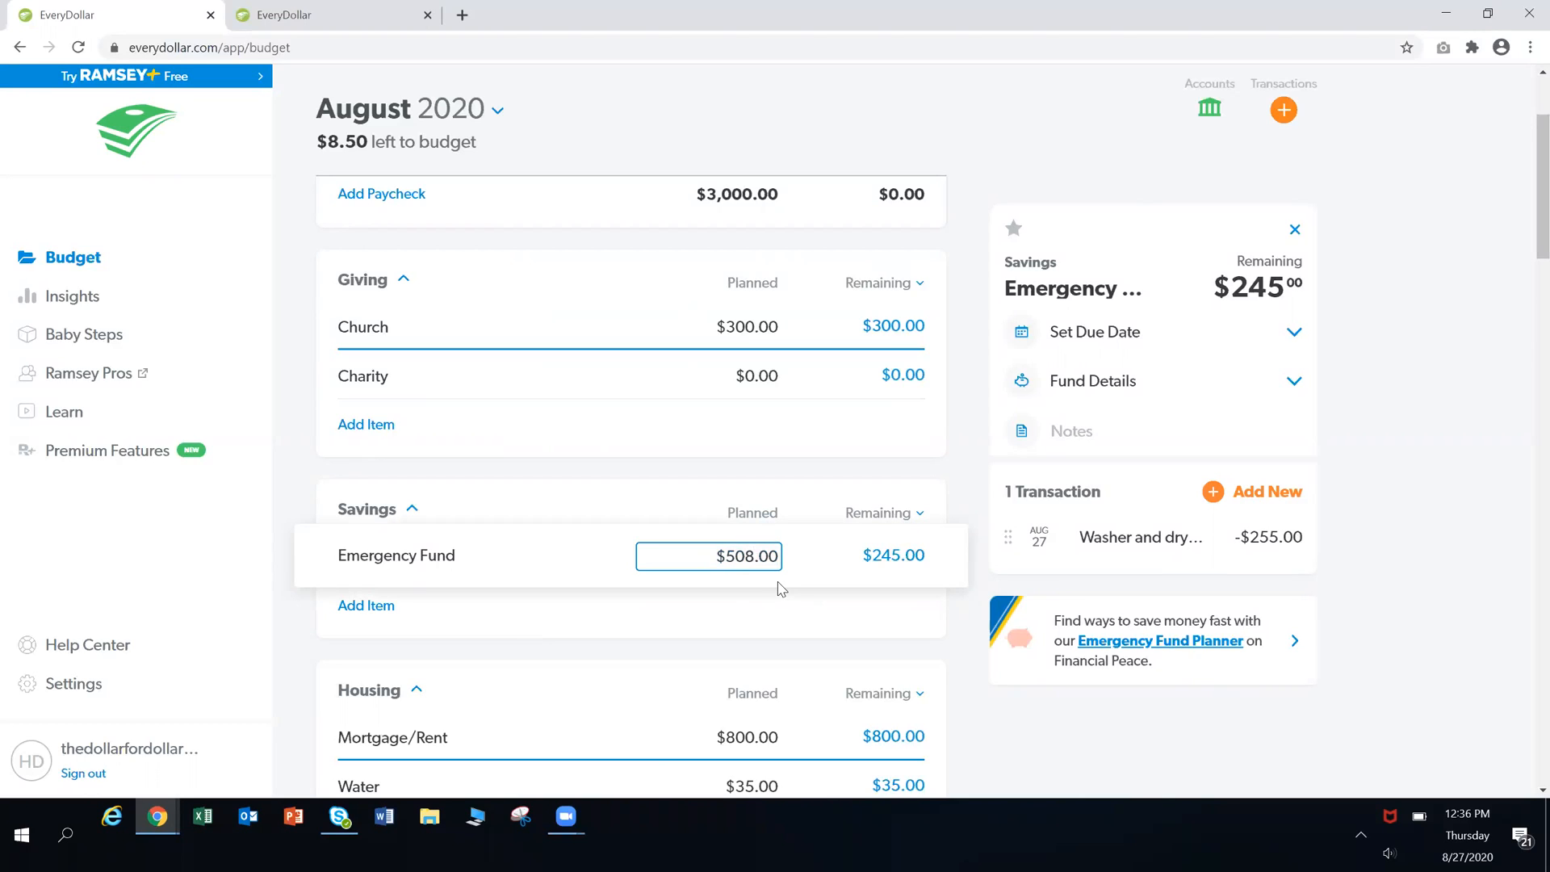
key(BackSpace)
text(5)
click(303, 443)
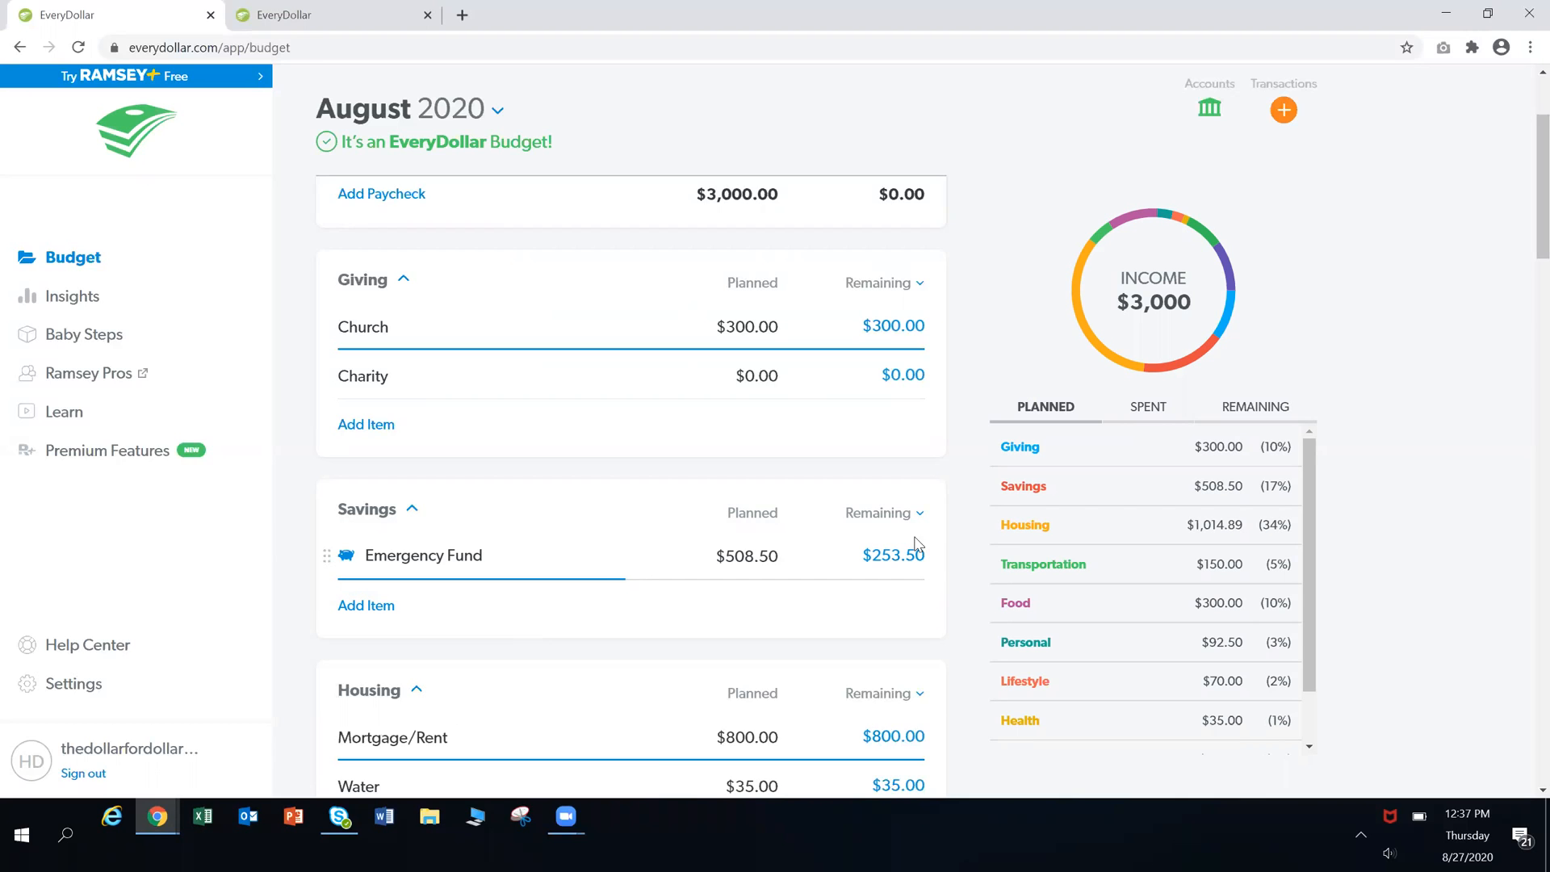
Turn the Groceries item in the Food group into a fund
scroll(702, 468, down, 2)
scroll(702, 468, down, 5)
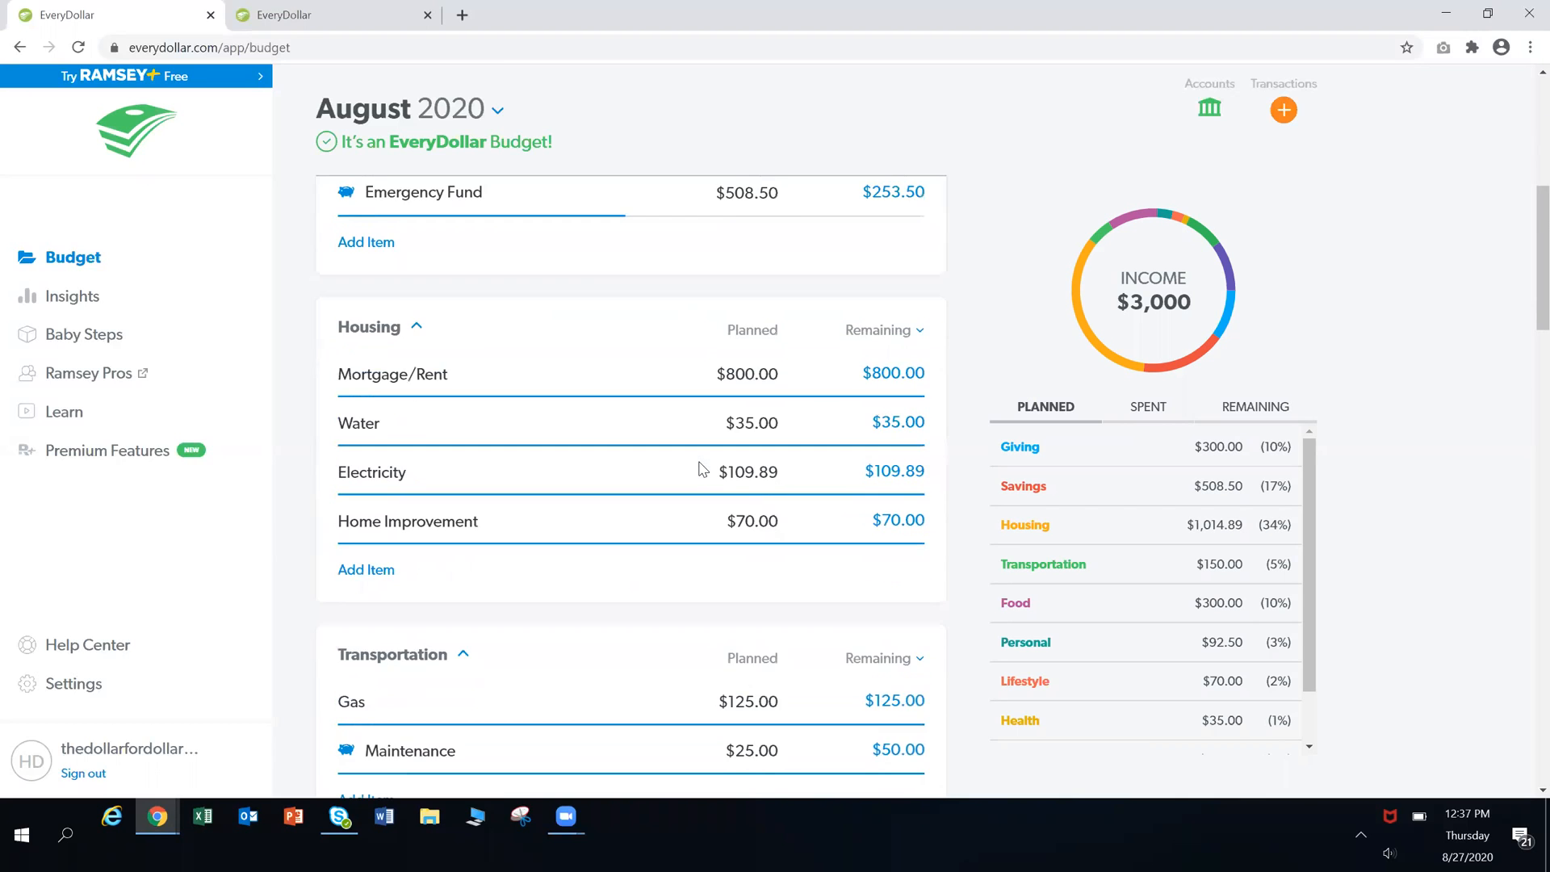
scroll(701, 468, up, 1)
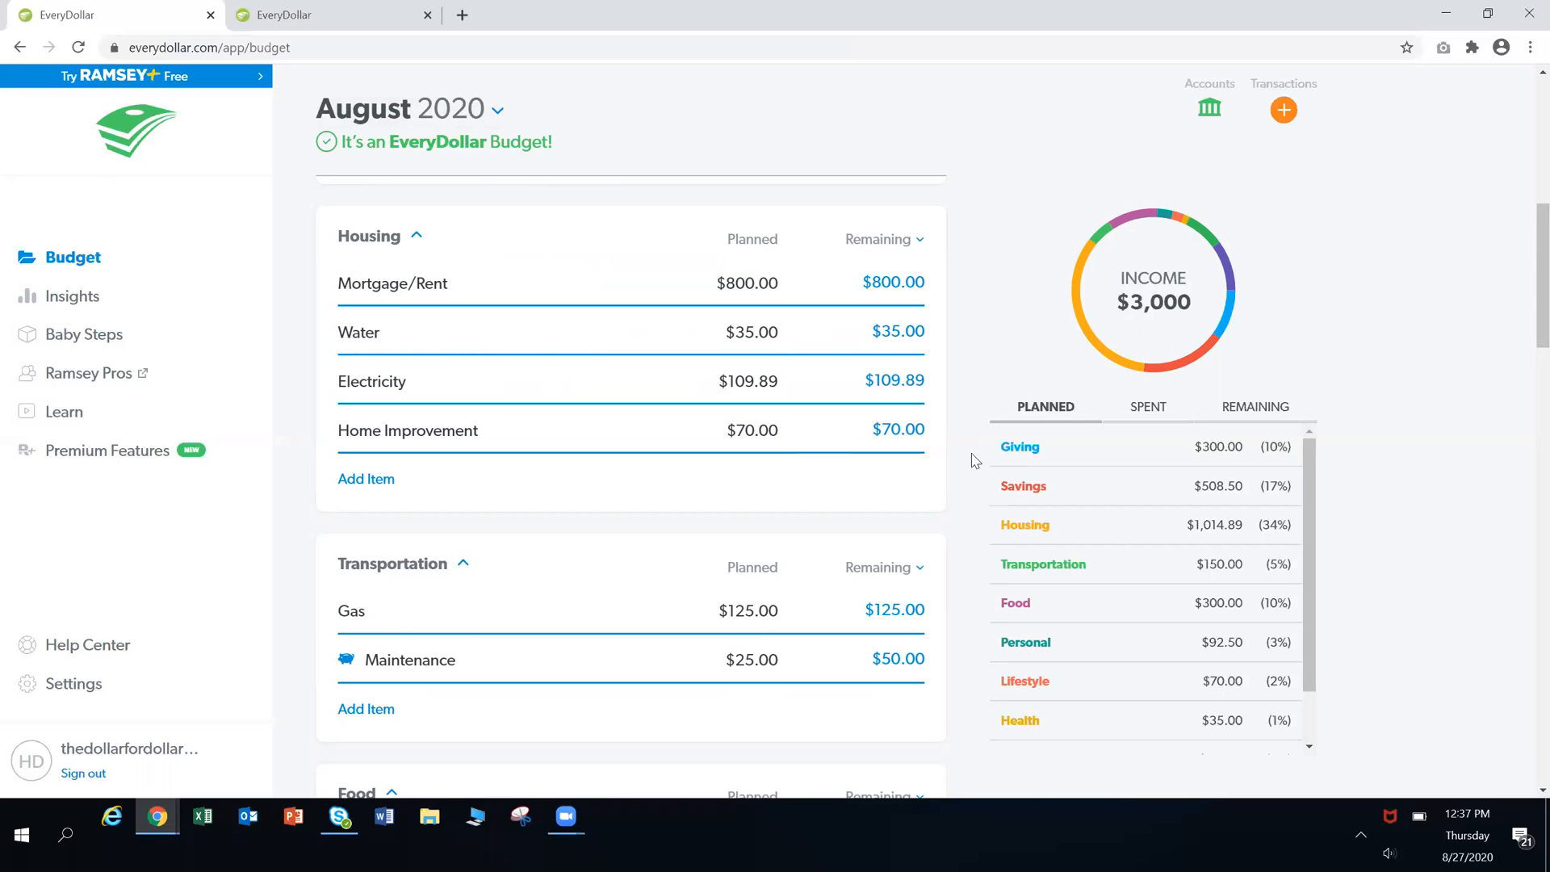
scroll(964, 454, down, 1)
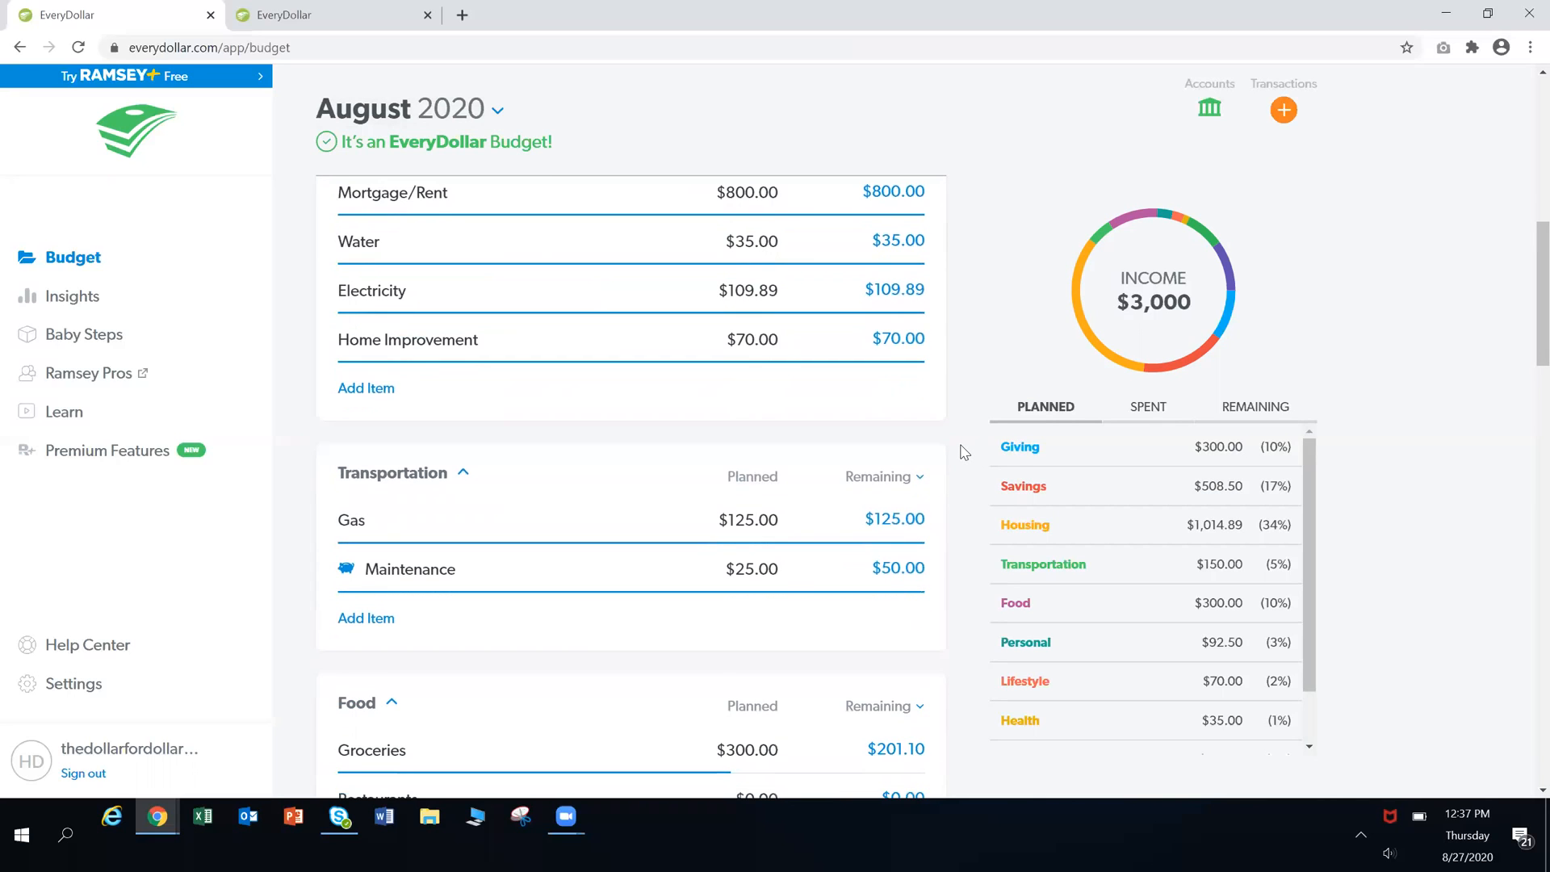
scroll(961, 451, down, 4)
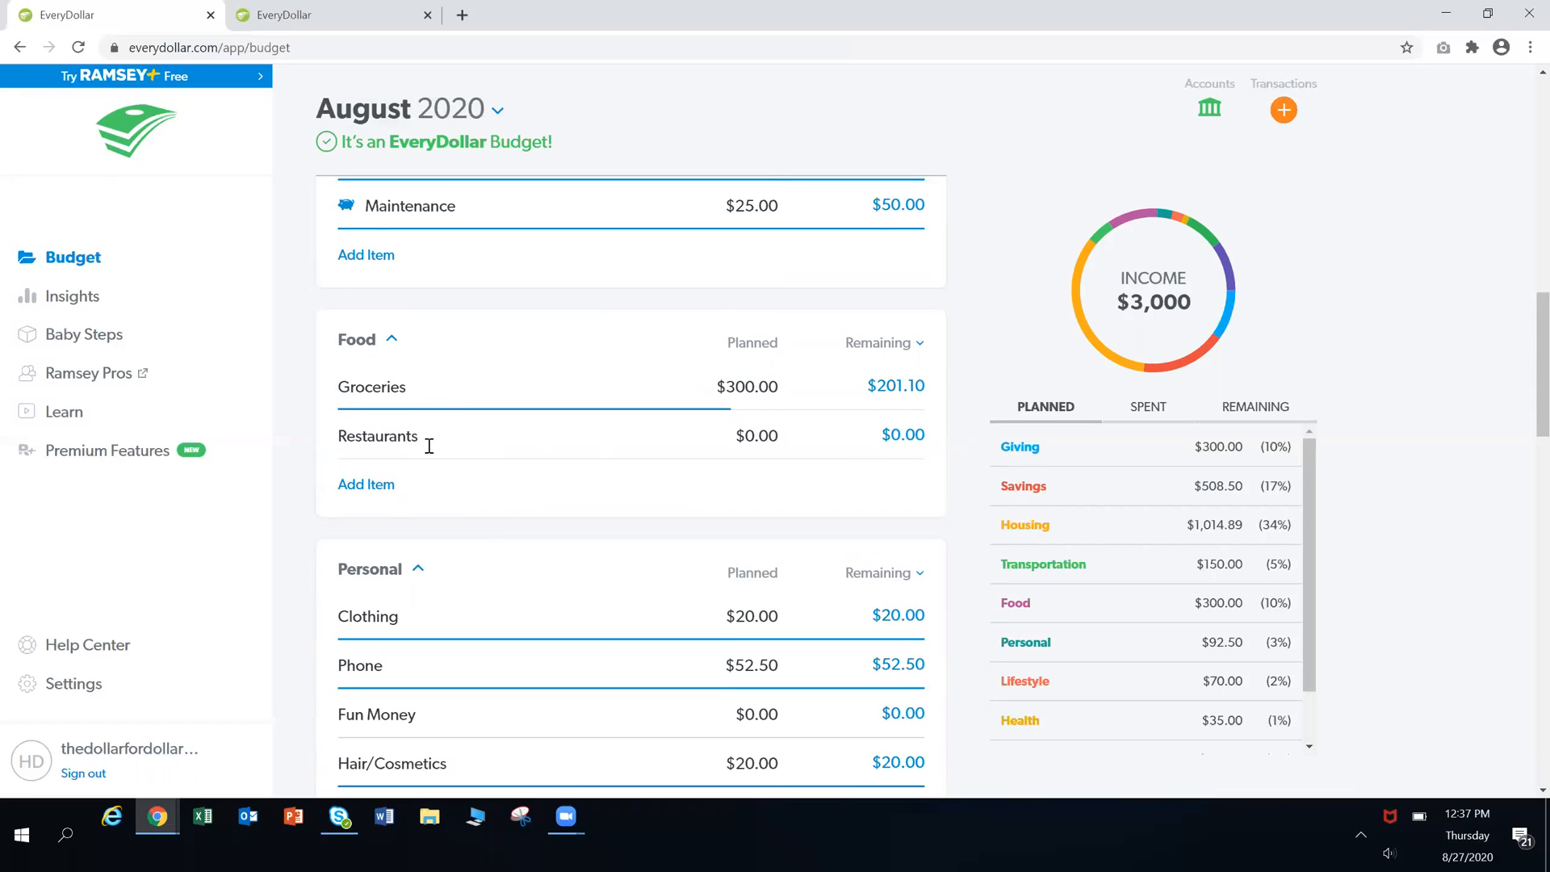
click(419, 401)
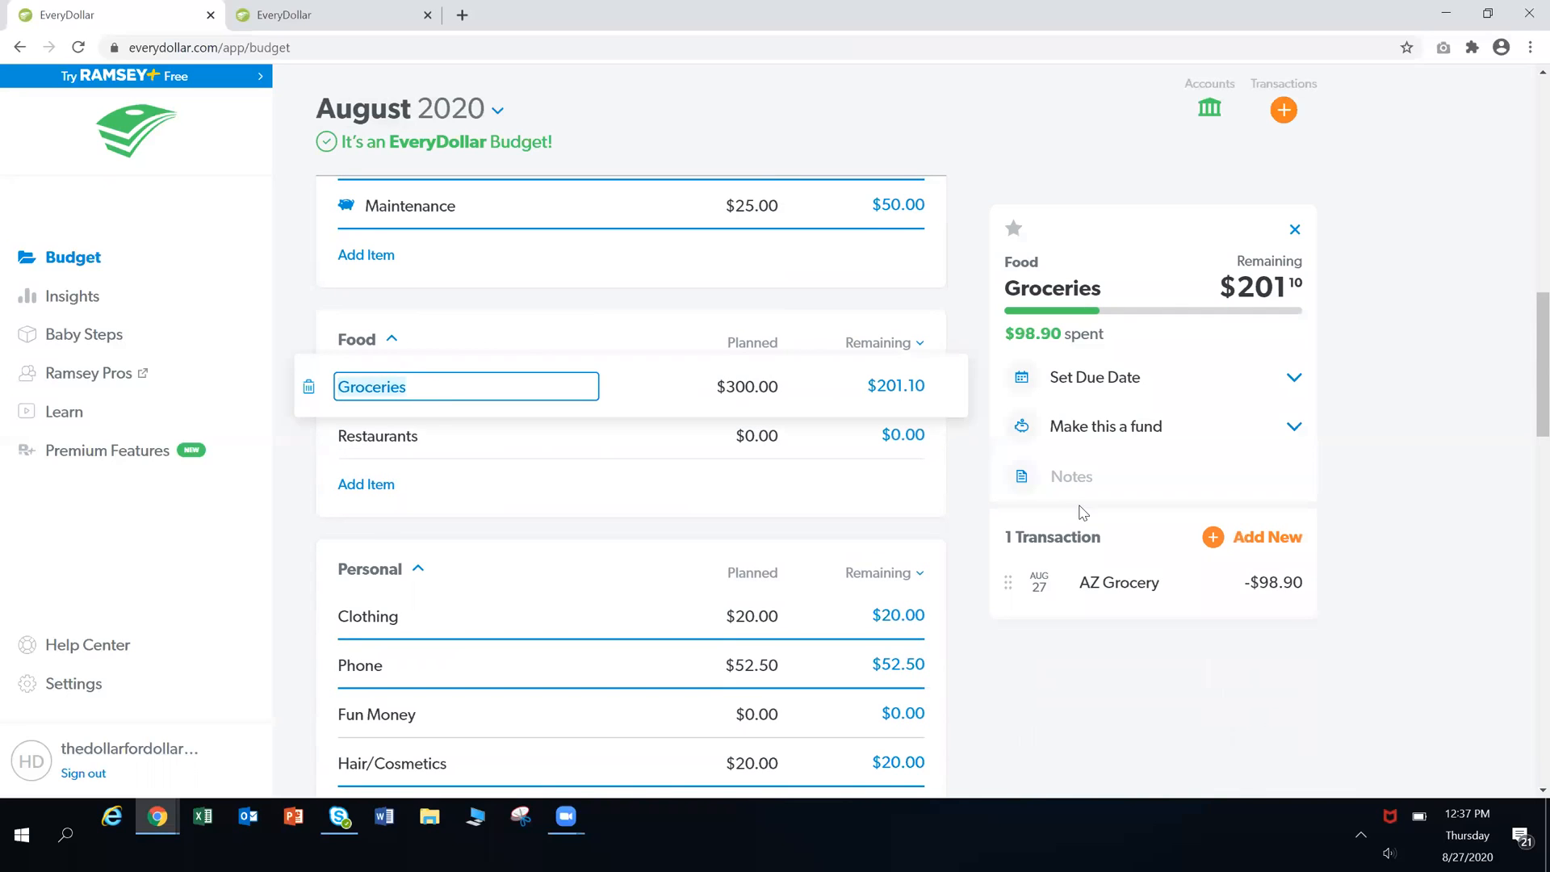
click(1294, 429)
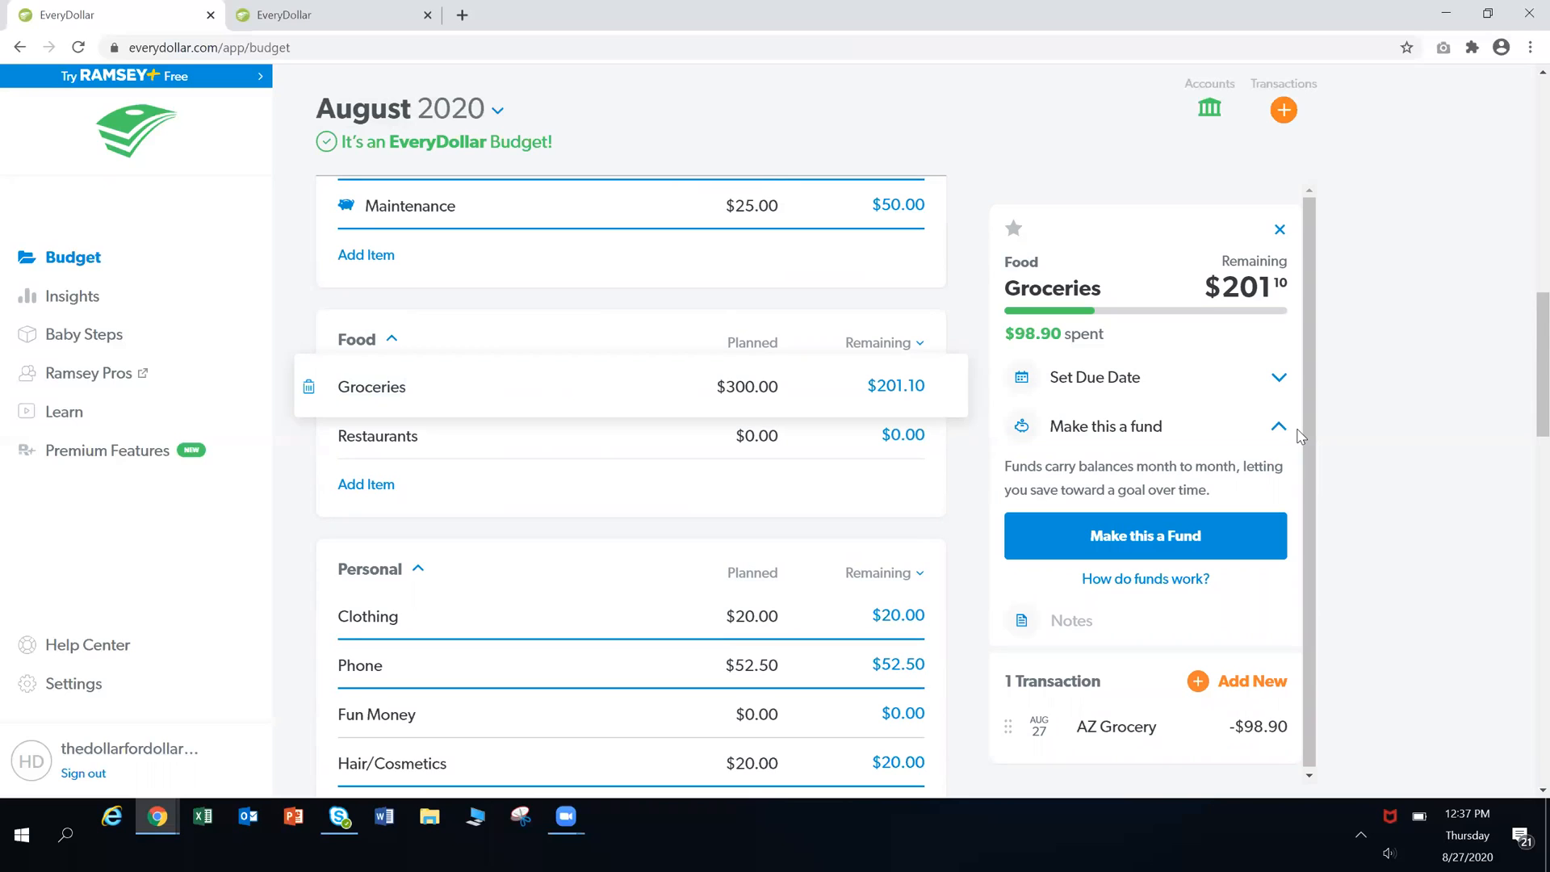
click(1154, 539)
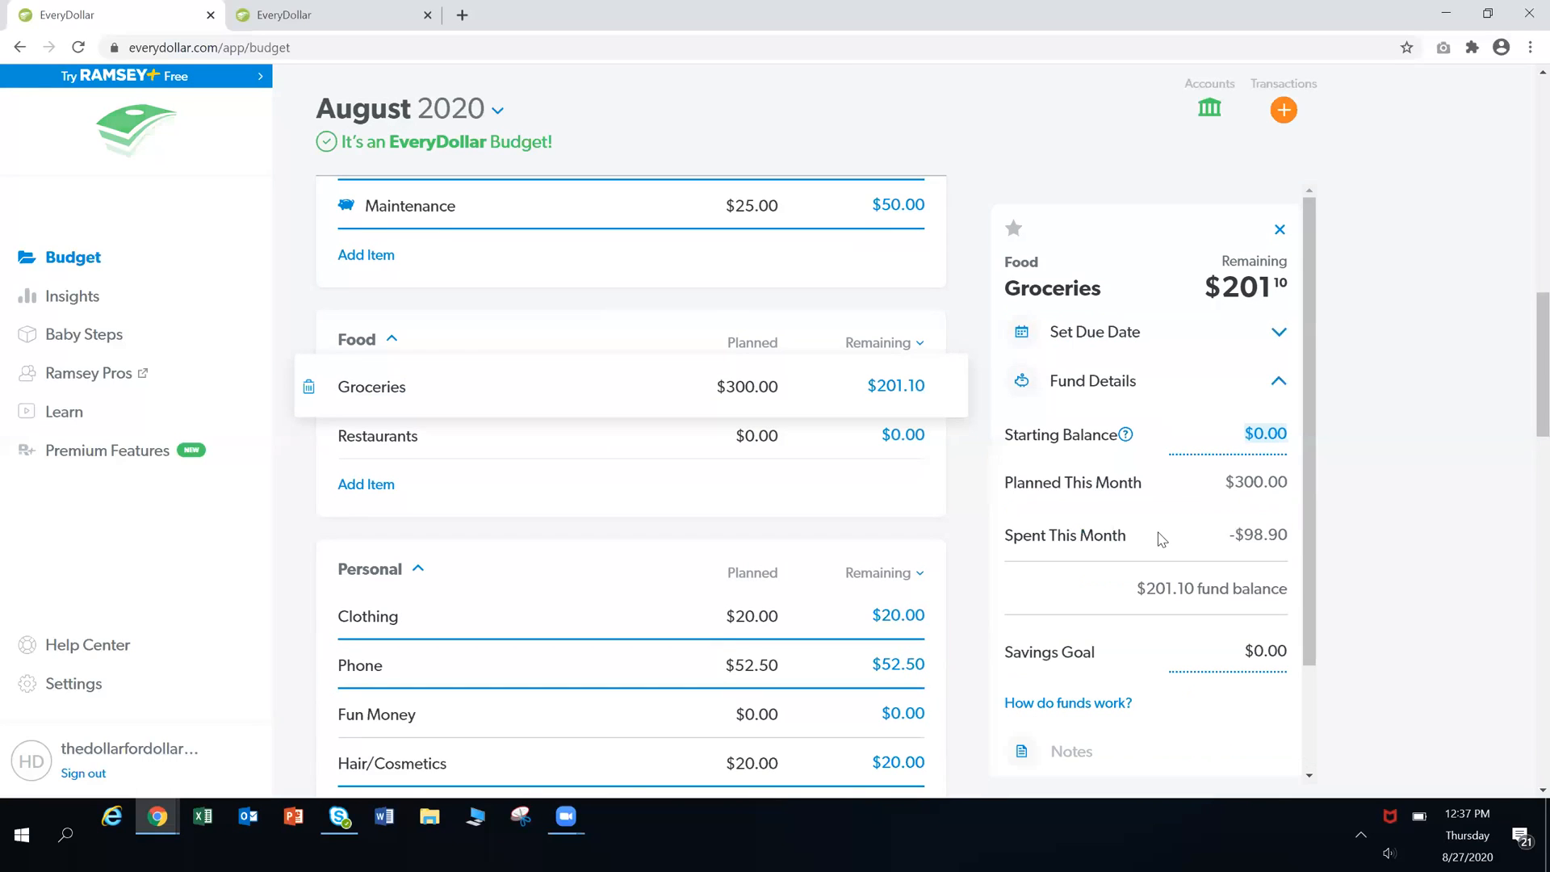
Review the Groceries fund details, including its starting balance, savings goal and transactions
click(1265, 434)
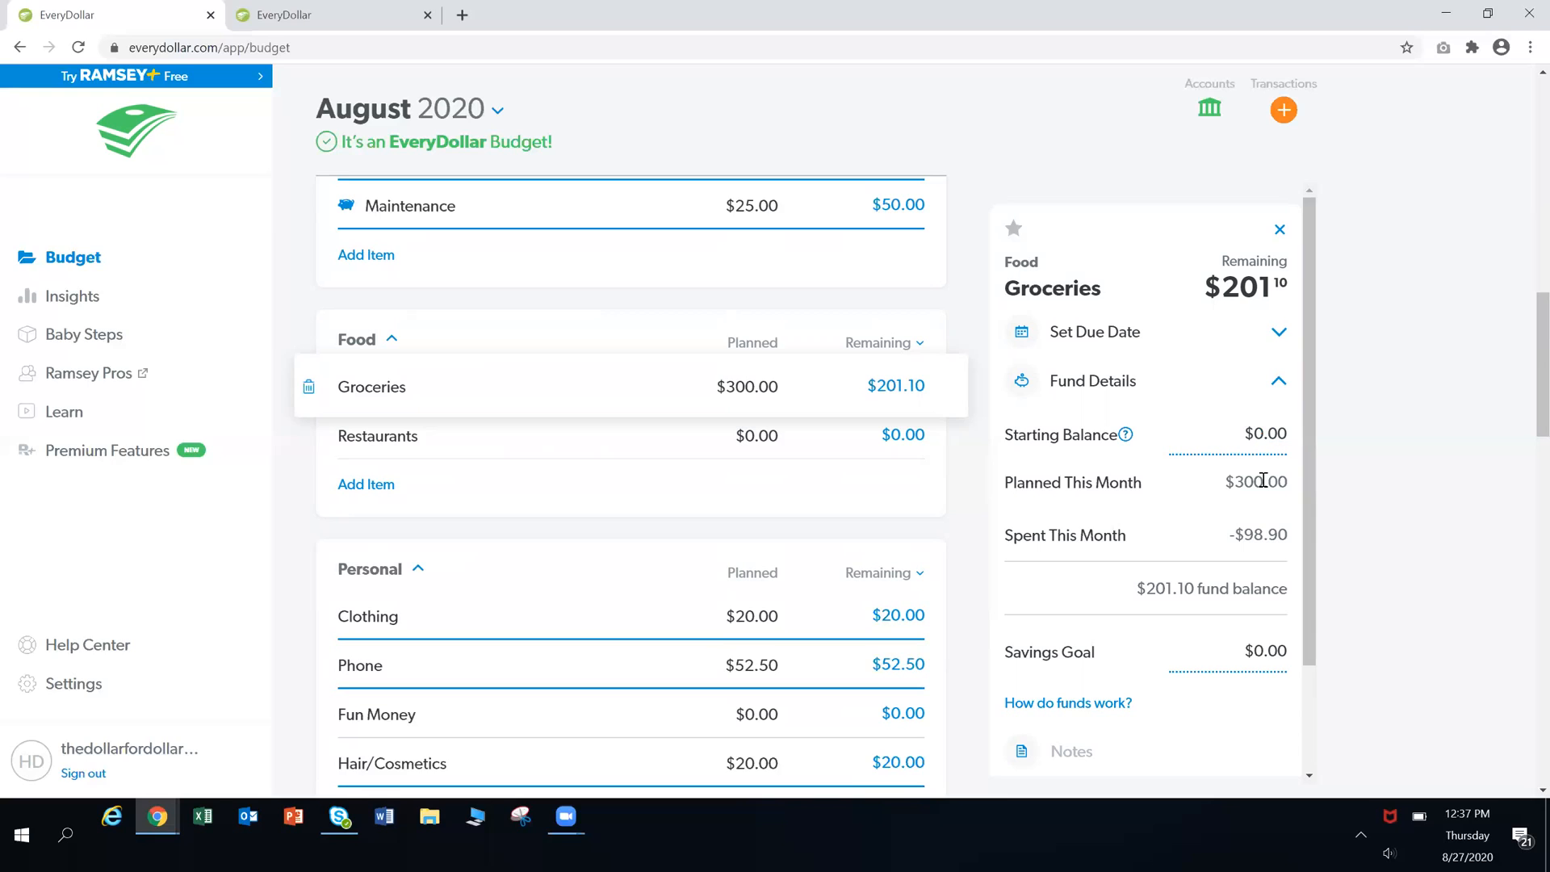
click(1267, 661)
scroll(1122, 511, down, 3)
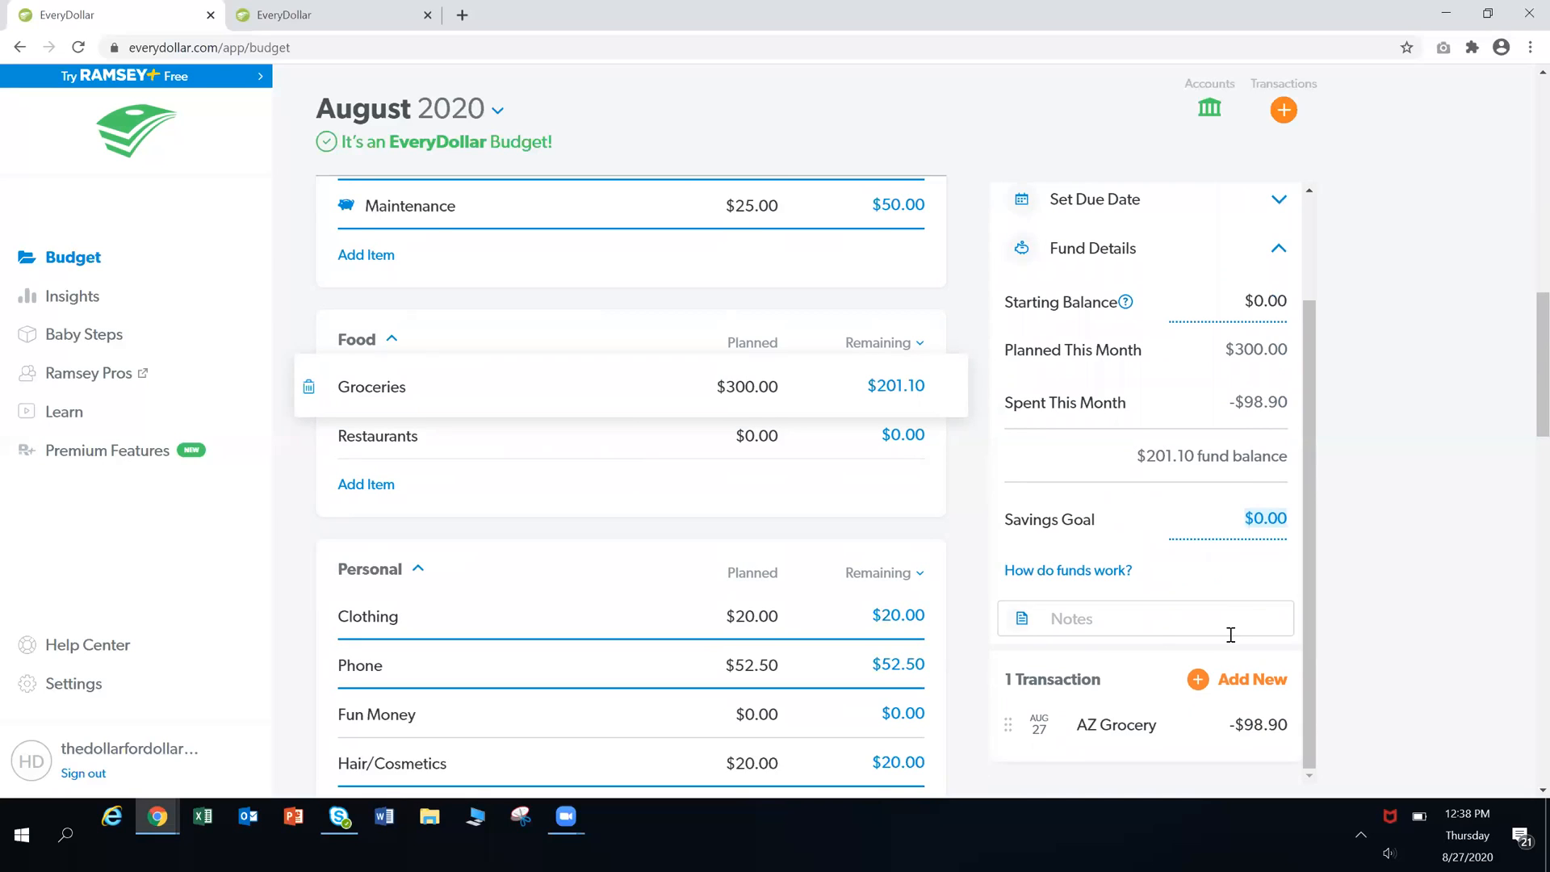
scroll(1225, 621, up, 3)
scroll(1211, 484, down, 3)
scroll(1146, 603, up, 3)
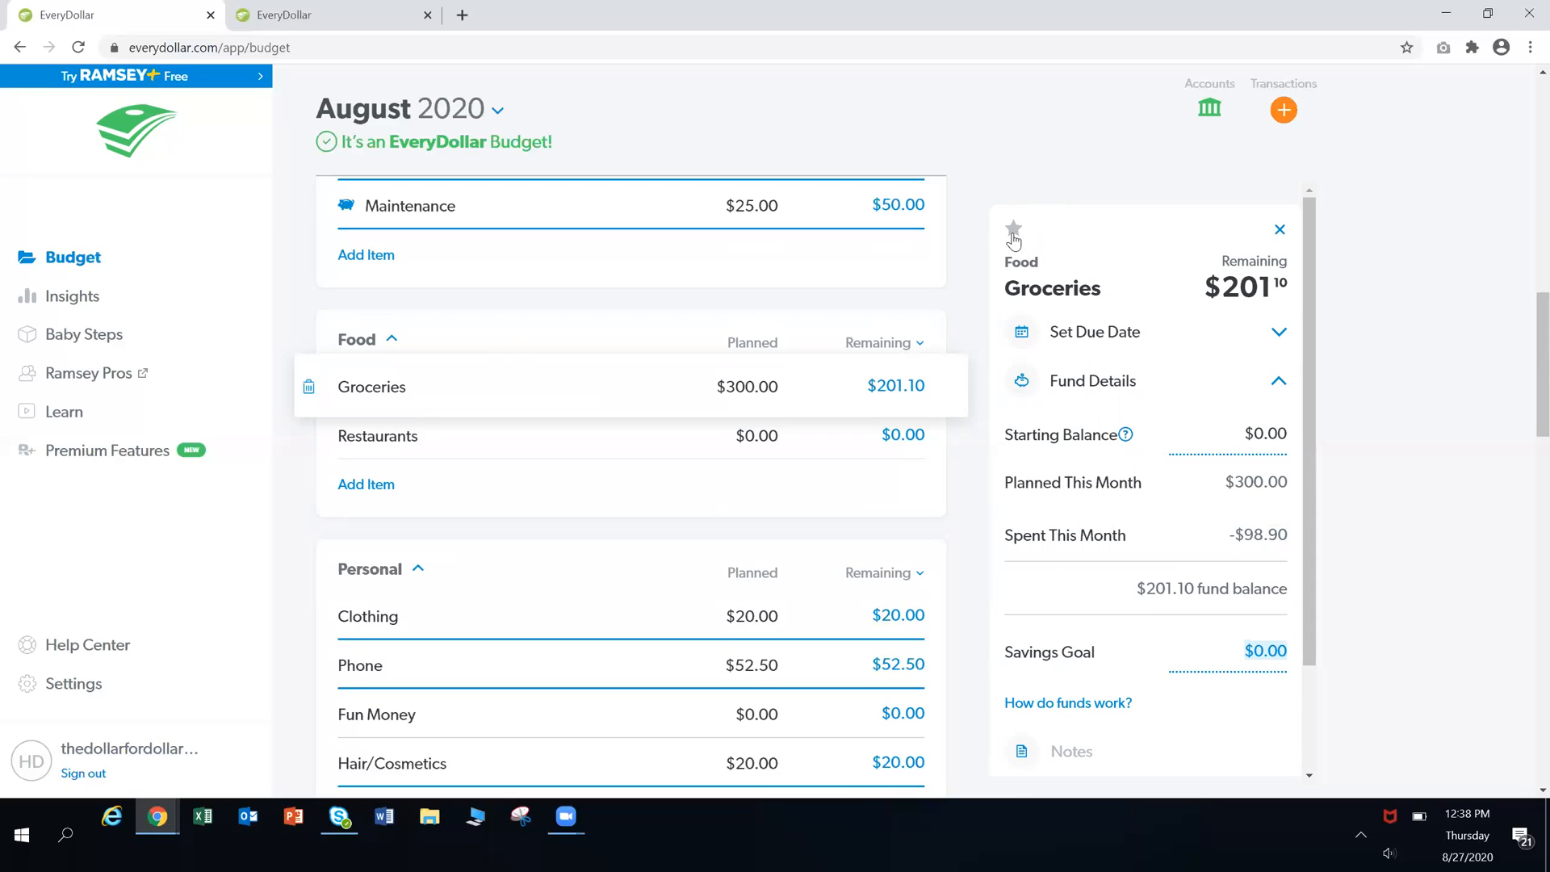
Add the Groceries item to the Favorites group and close its details
click(1014, 231)
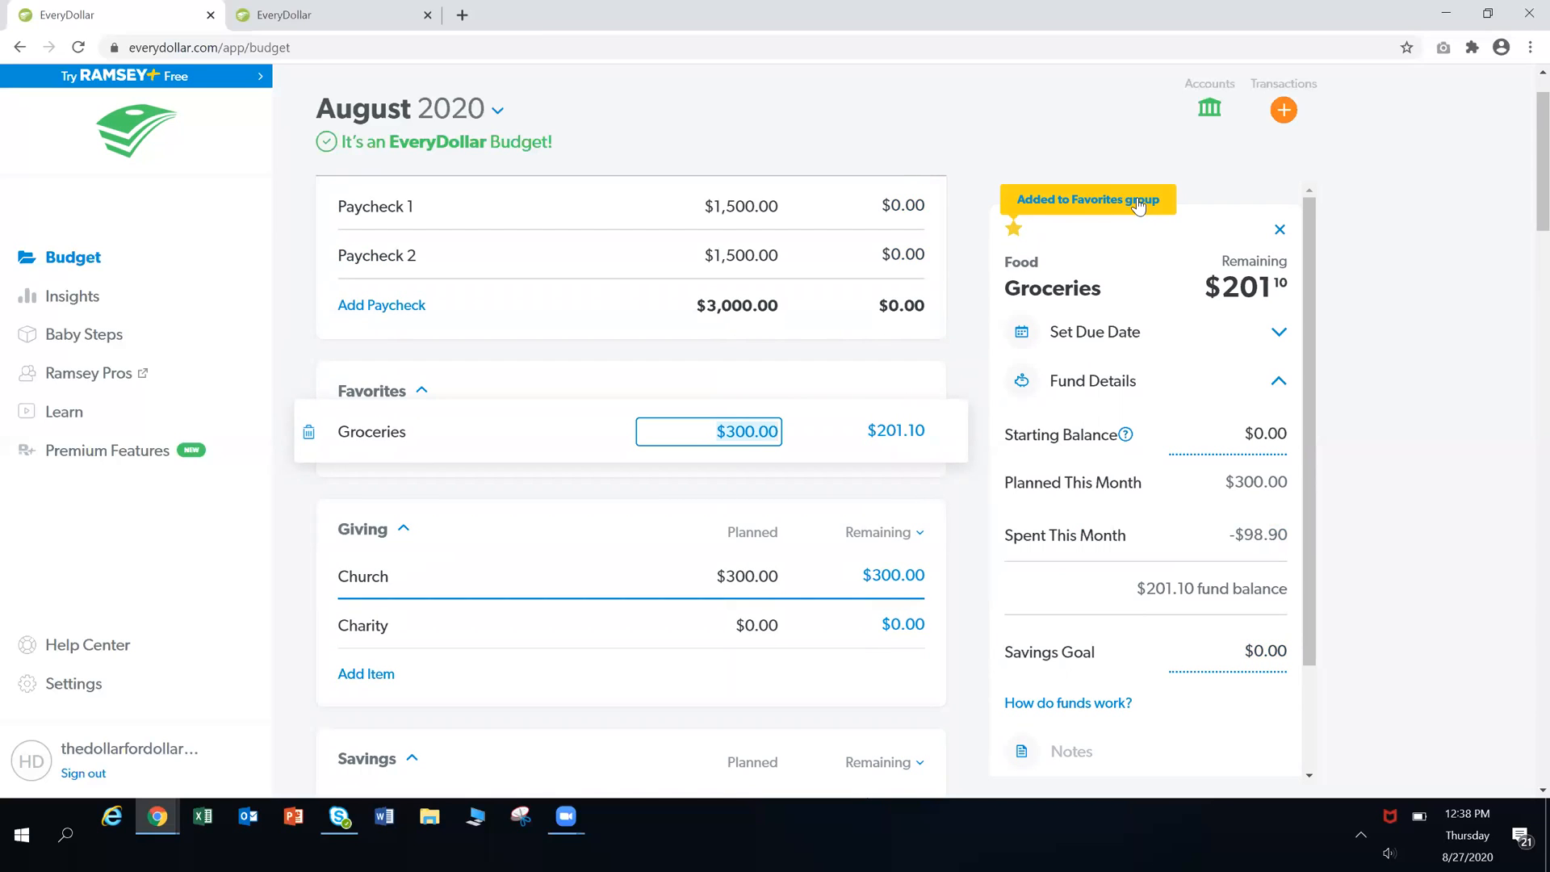
click(287, 355)
click(286, 355)
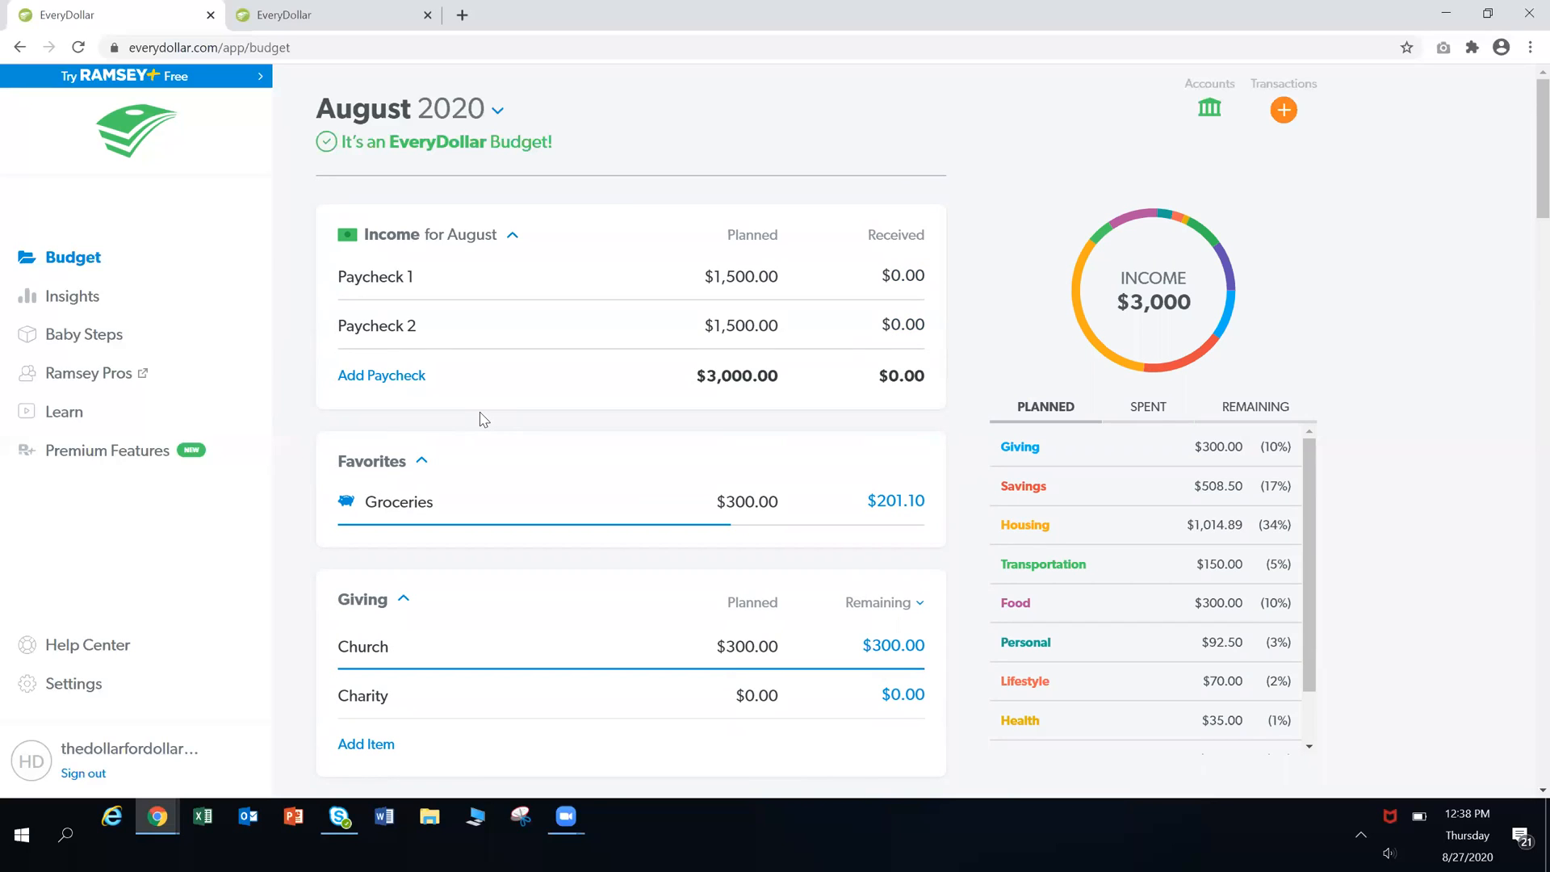
scroll(482, 418, down, 15)
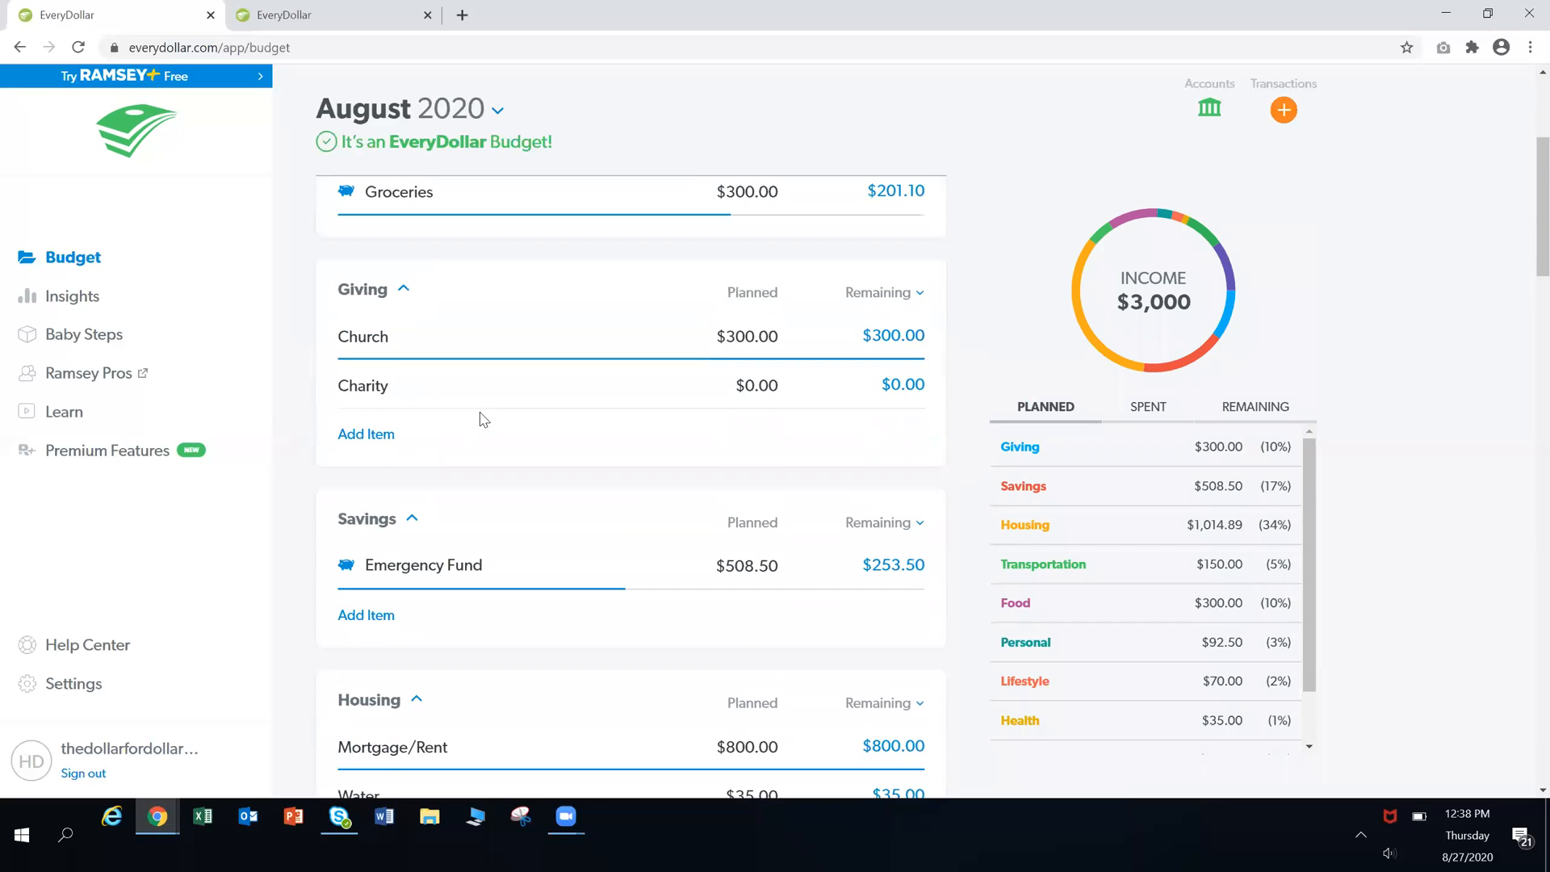
scroll(483, 418, up, 15)
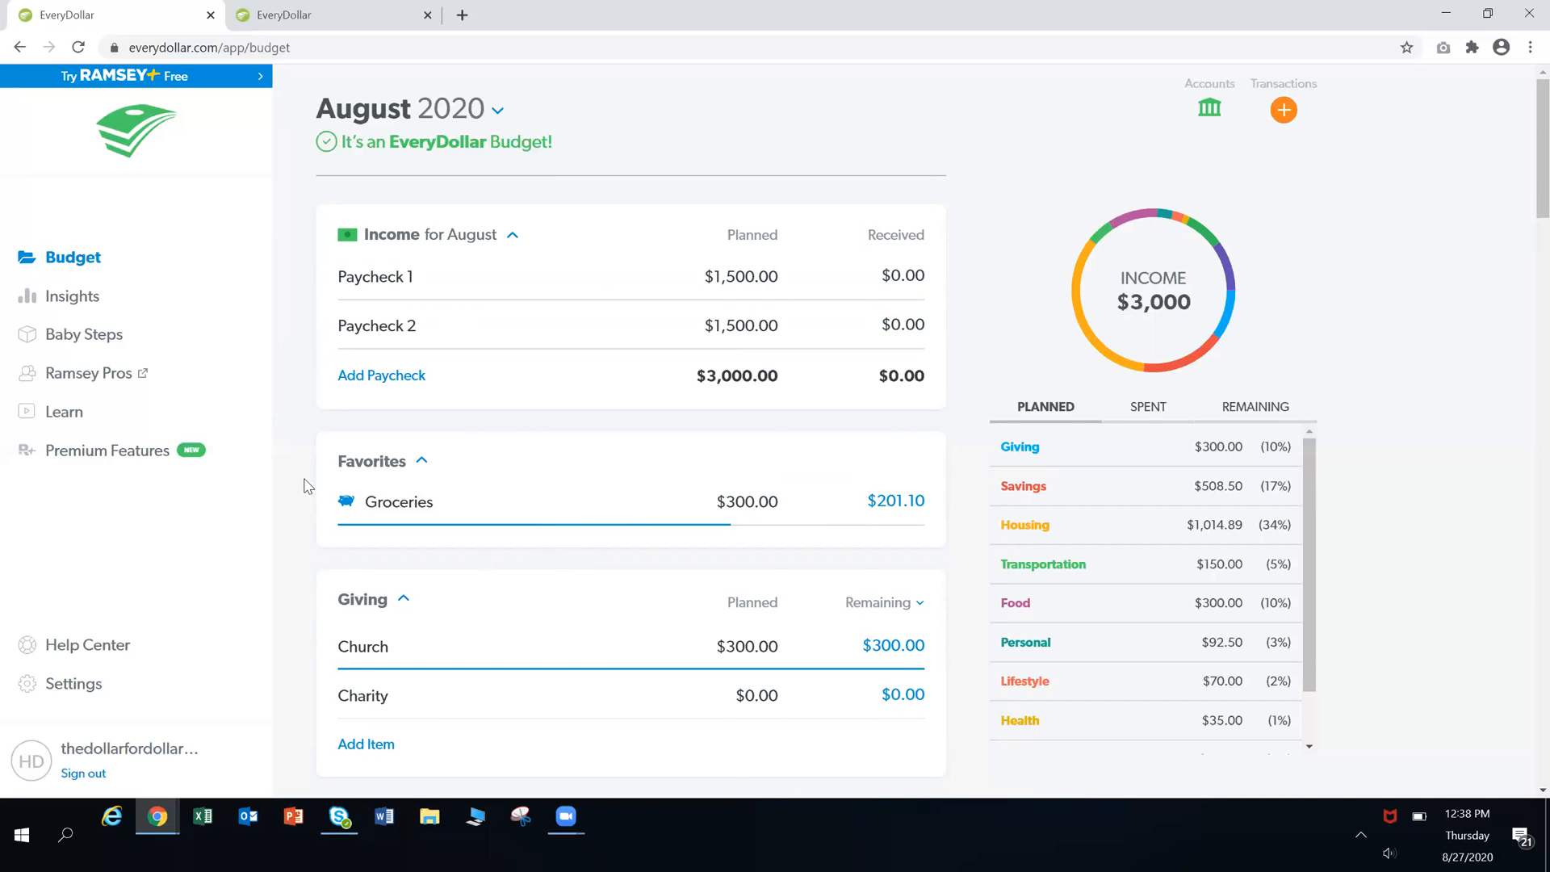
Turn the Restaurants item in the Food group into a fund
scroll(307, 484, down, 9)
scroll(306, 485, down, 3)
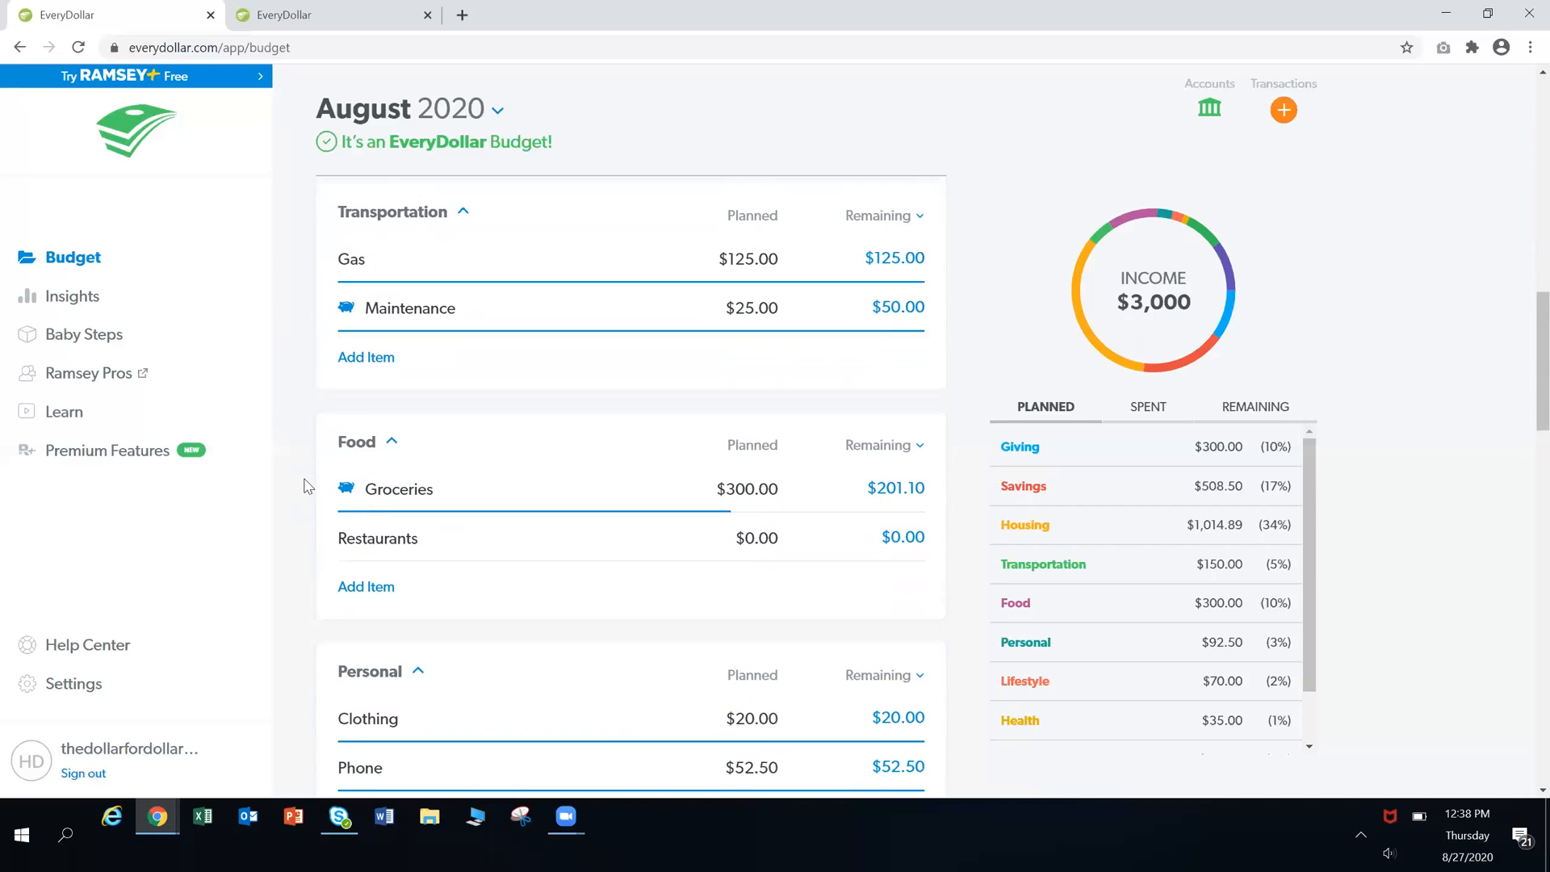
scroll(381, 440, down, 1)
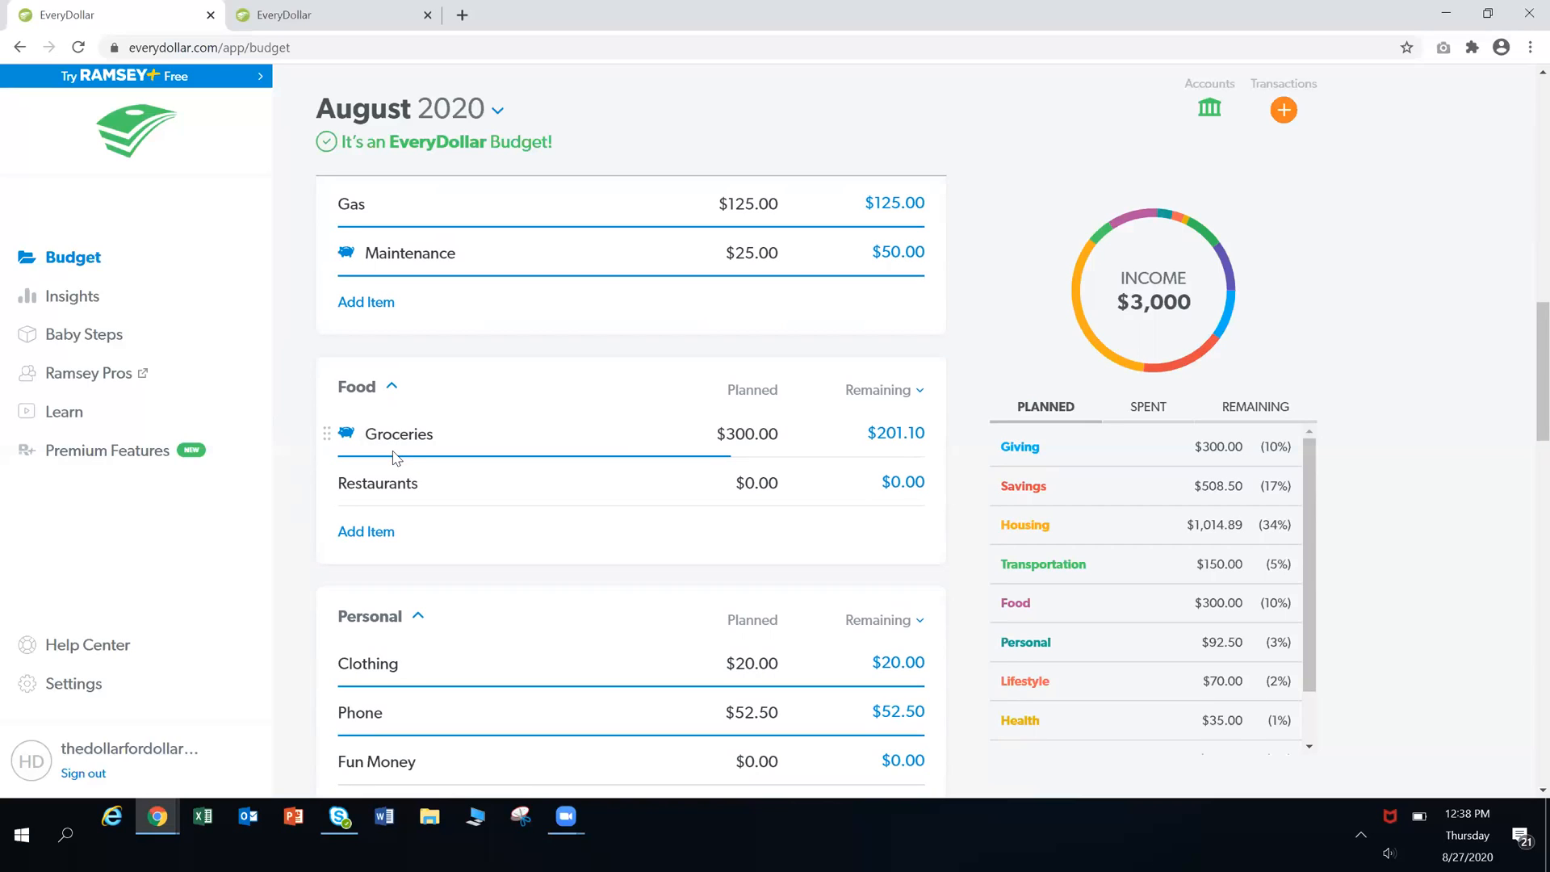
click(377, 488)
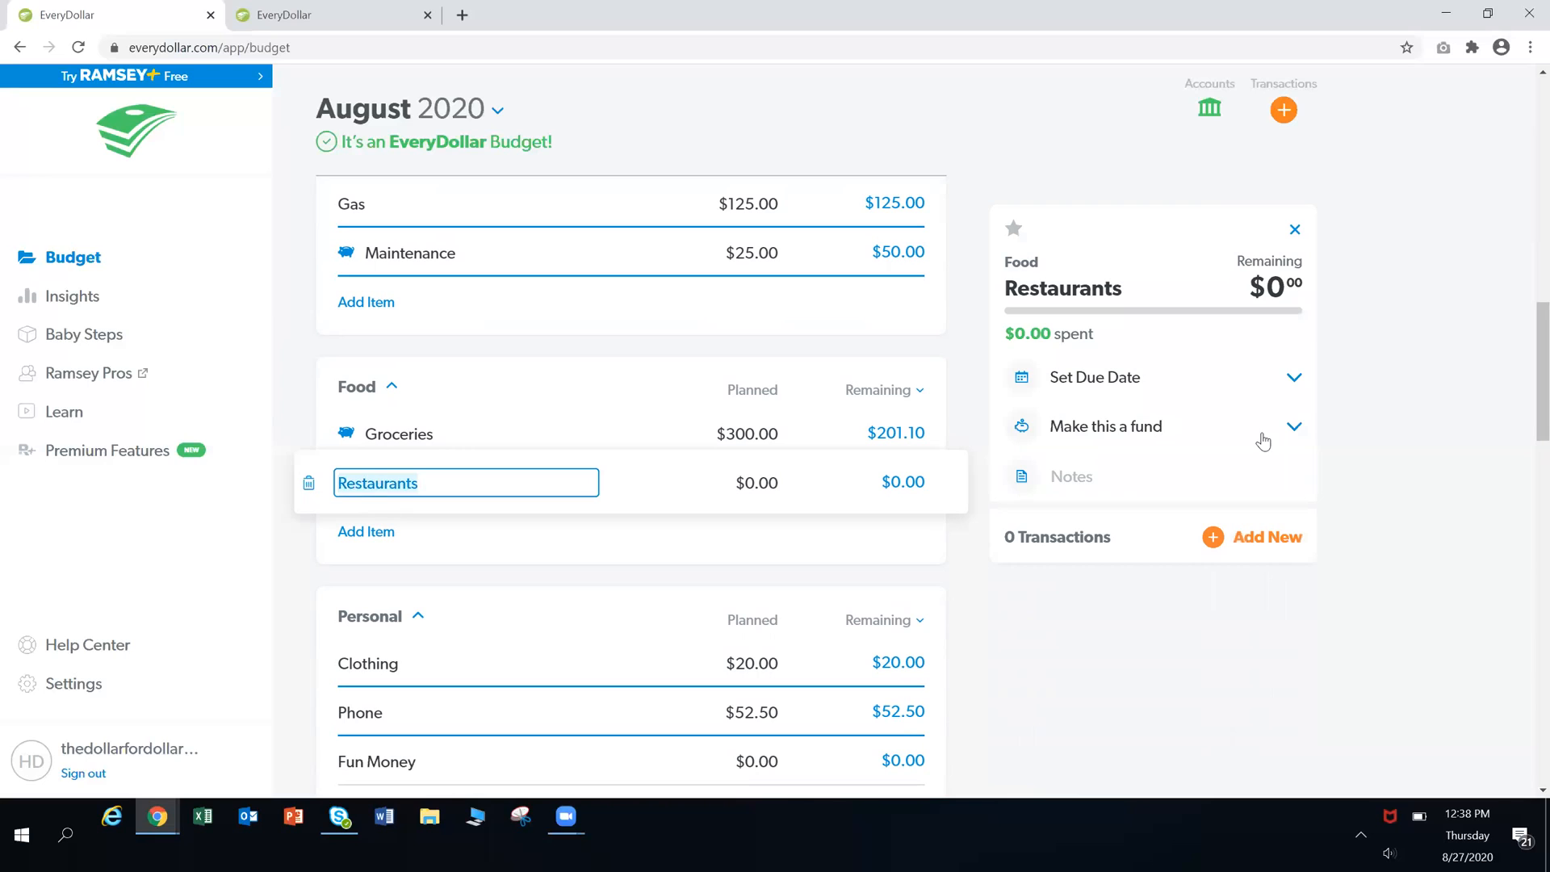
click(1294, 431)
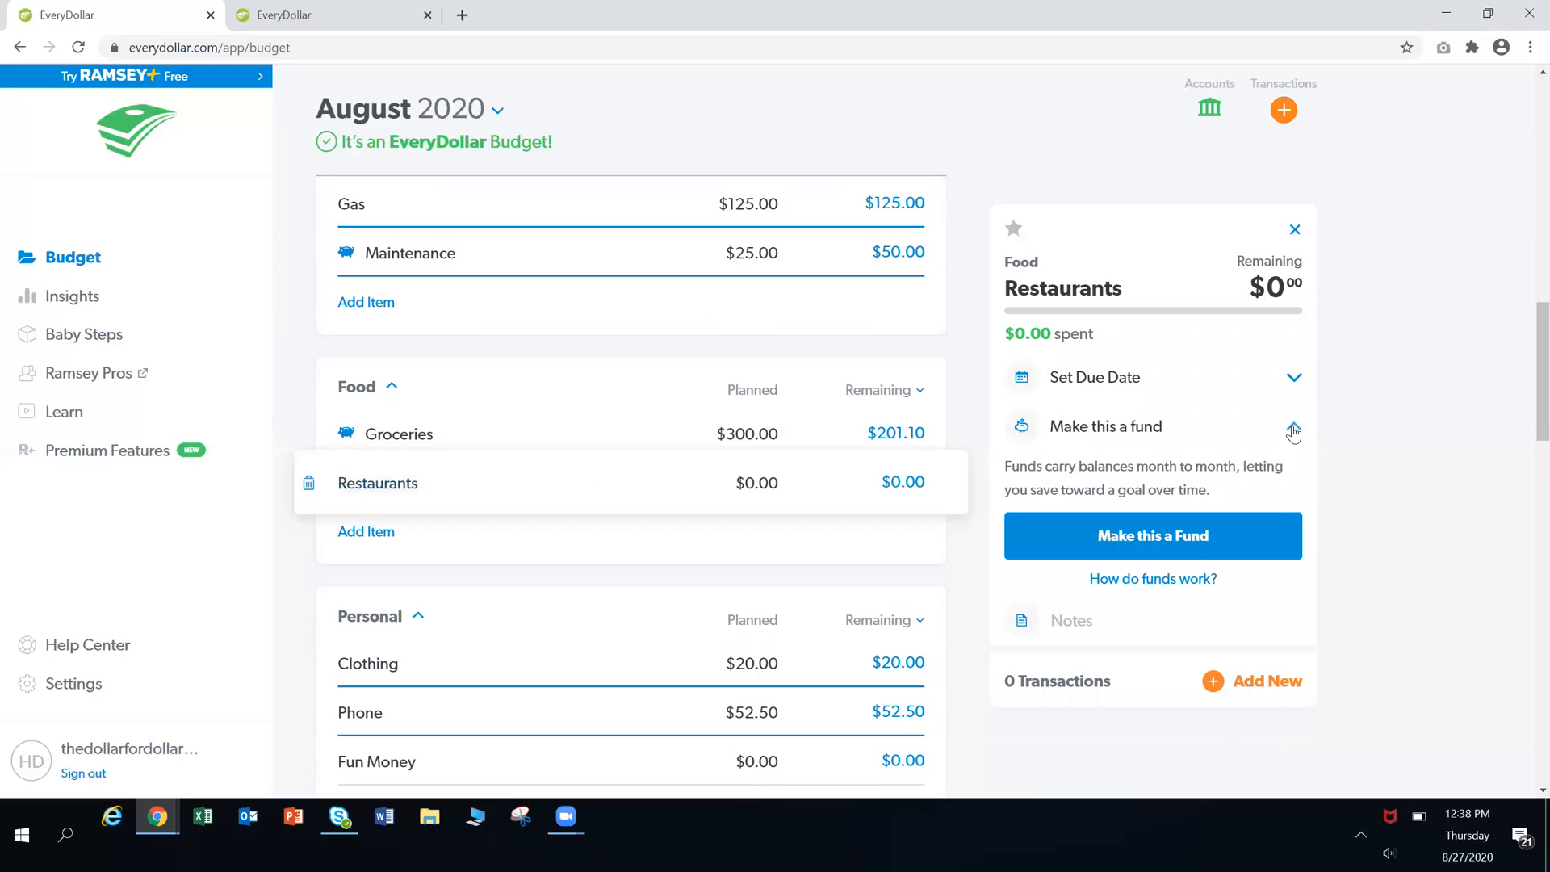
click(1212, 539)
Set the starting balance of the Restaurants fund to $50 and save it
click(1261, 437)
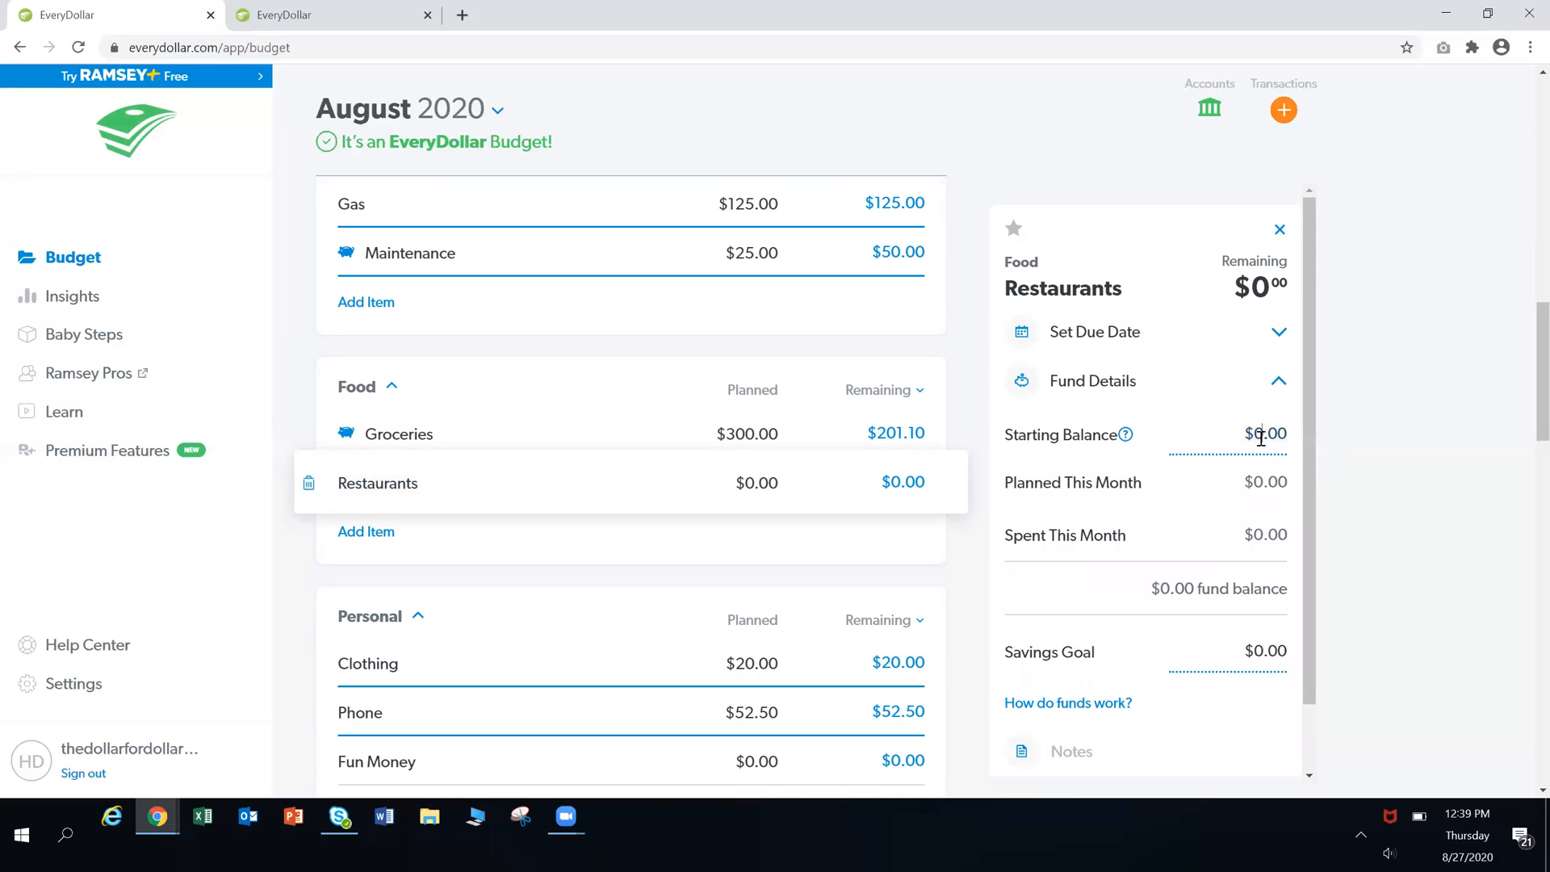
key(BackSpace)
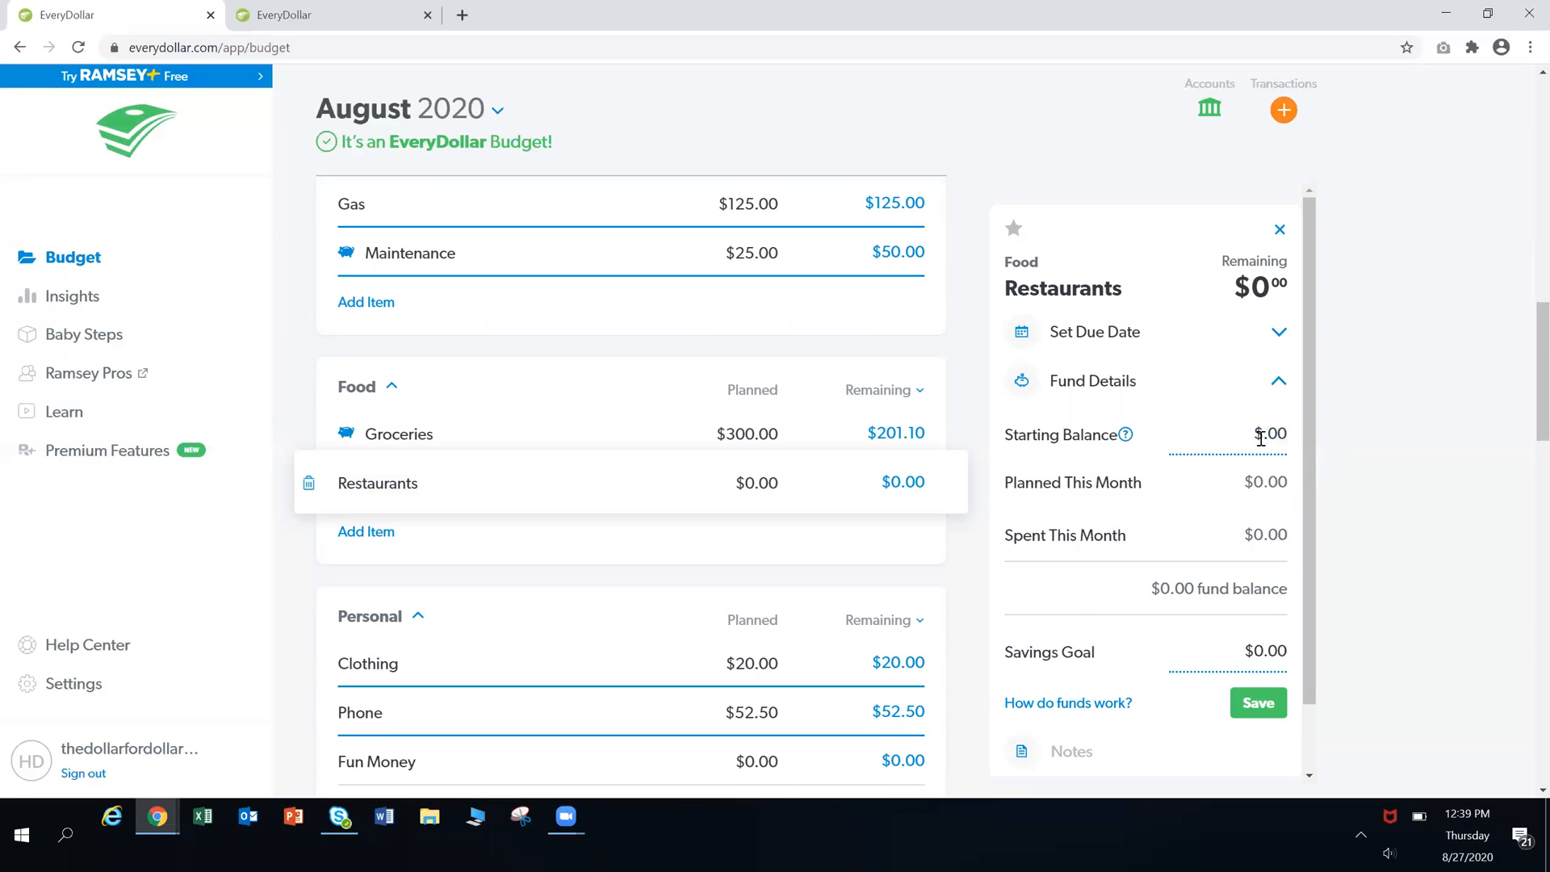
text(50)
click(1261, 709)
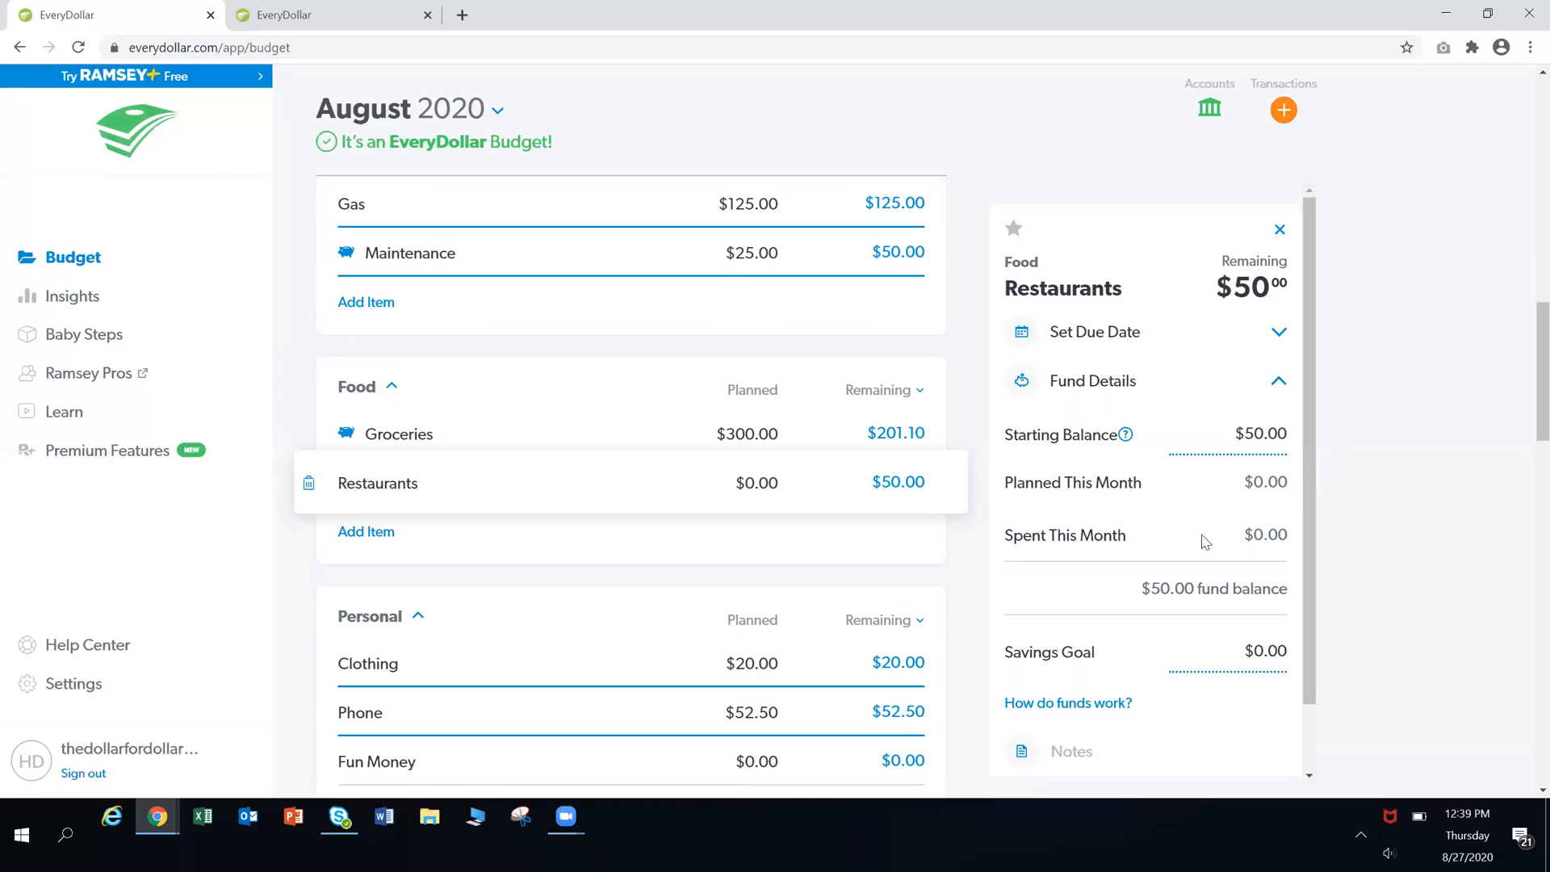
Add the Restaurants item to the Favorites group and close its details
scroll(1205, 540, down, 1)
scroll(1233, 763, up, 1)
click(1014, 230)
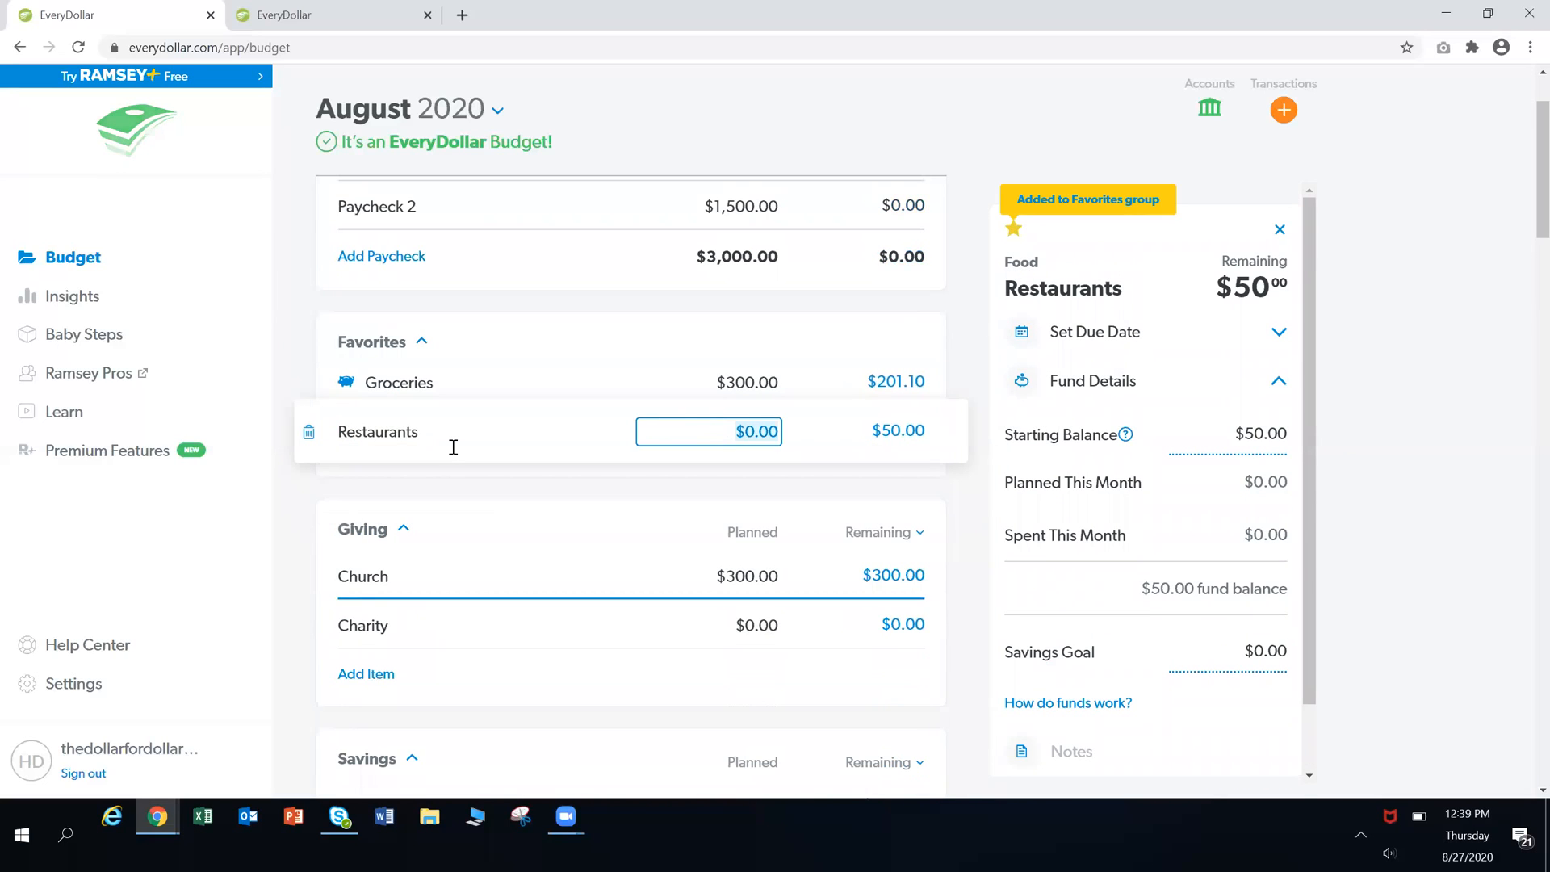
click(285, 365)
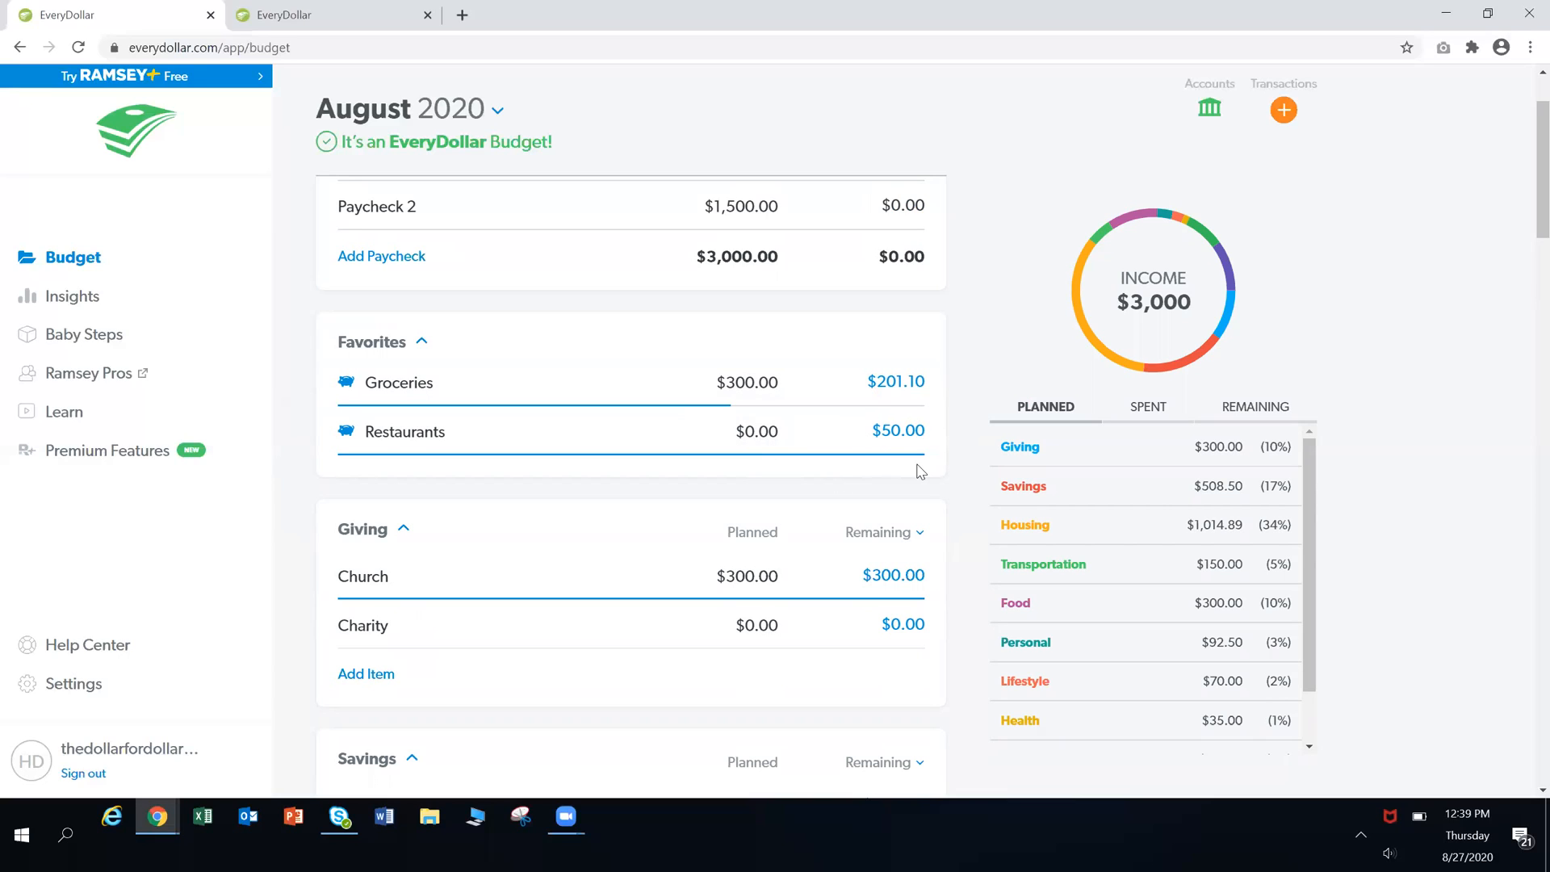
Start a new expense for the Restaurants item in Favorites and set its amount to $12.75
click(442, 430)
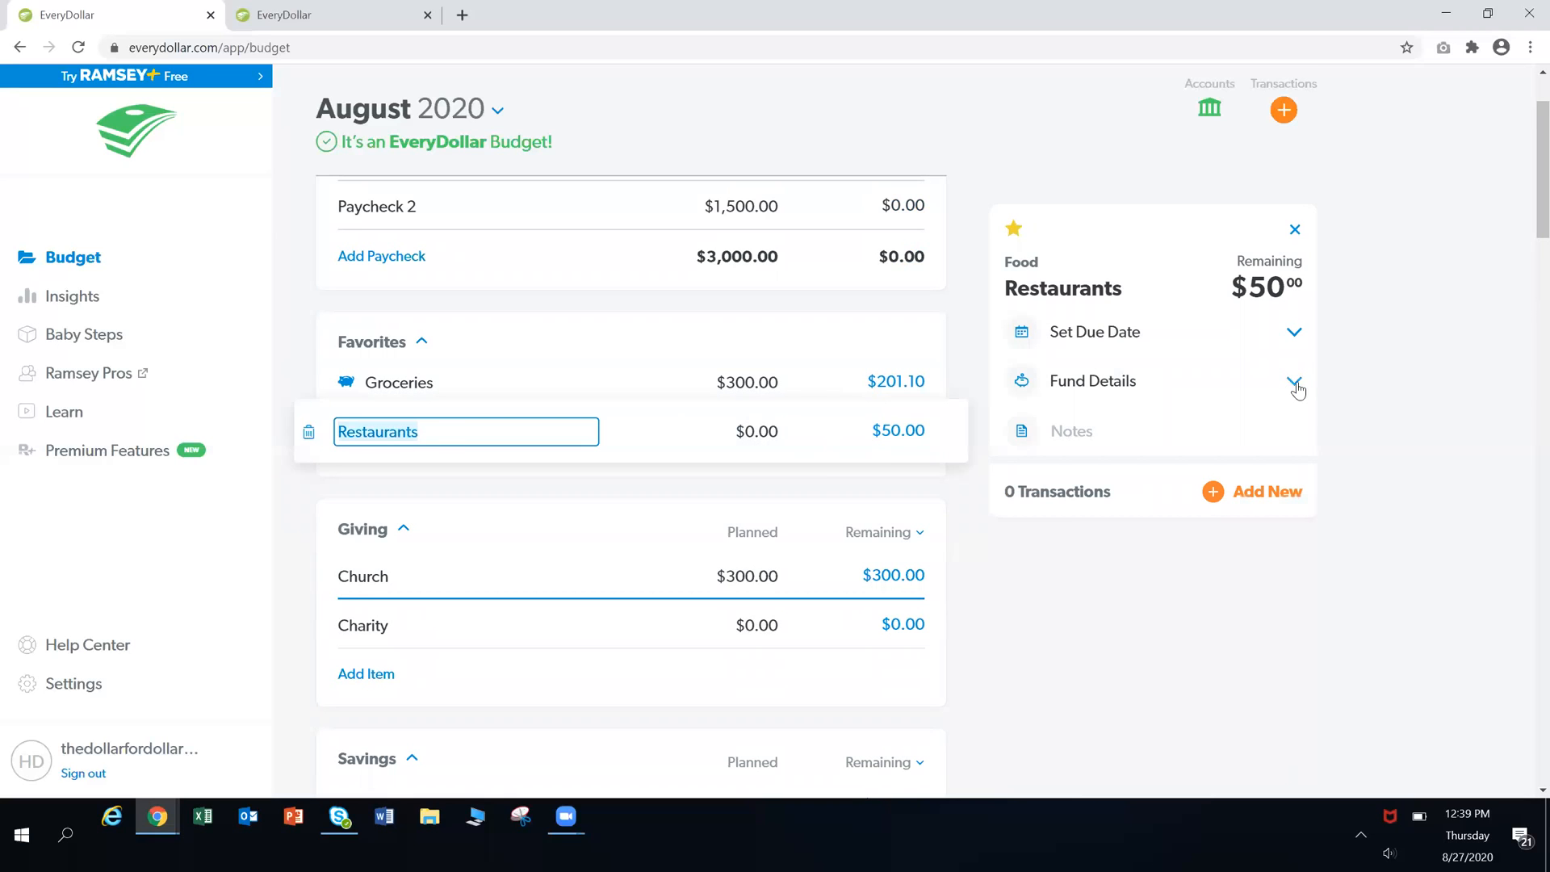
click(1263, 488)
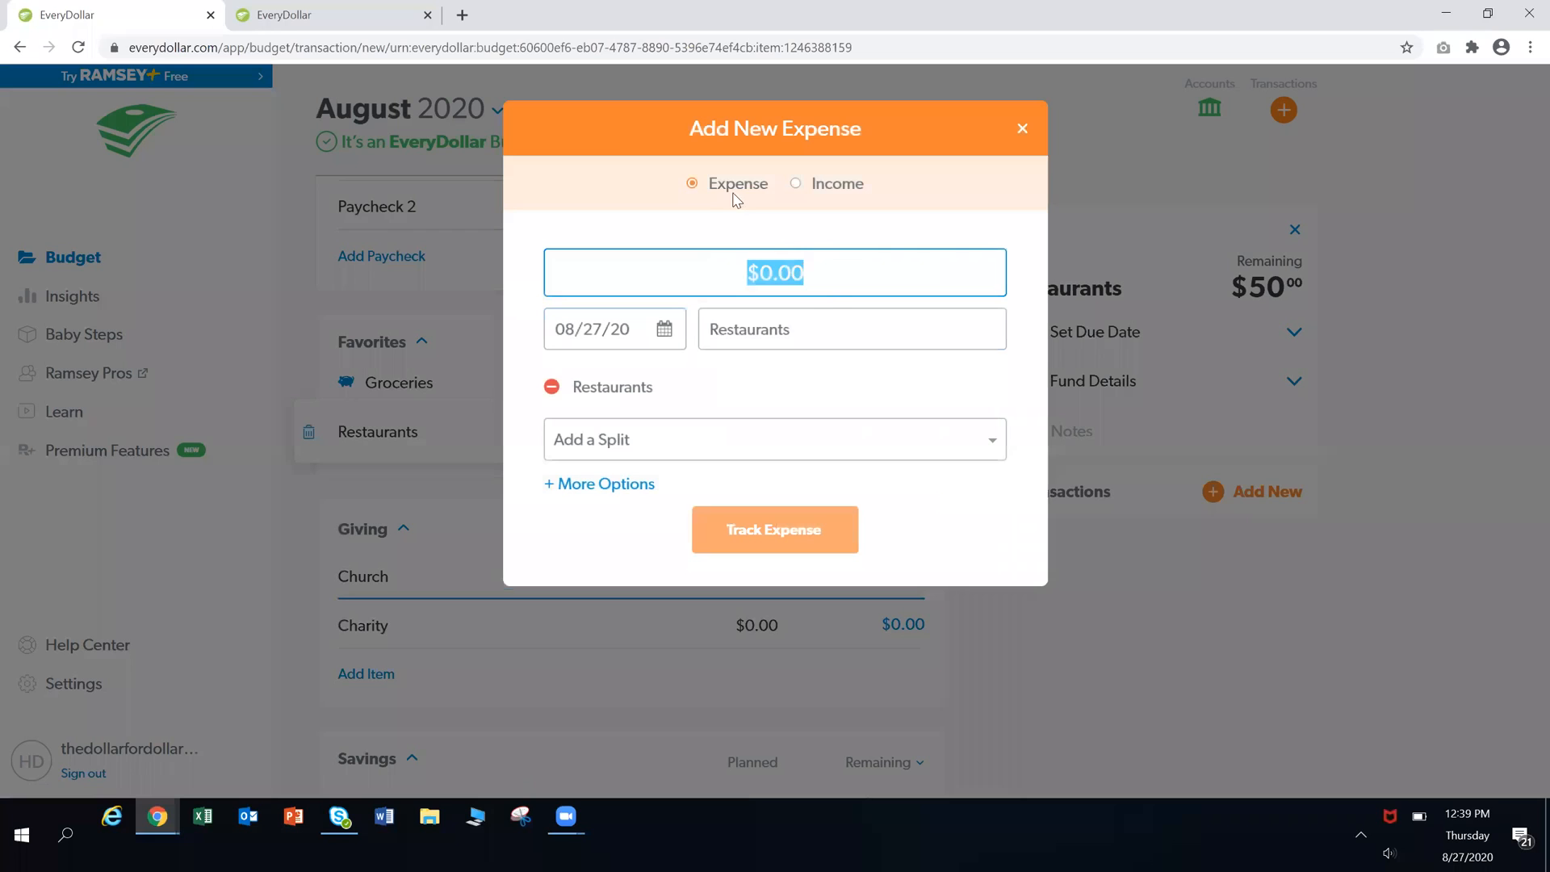
click(771, 271)
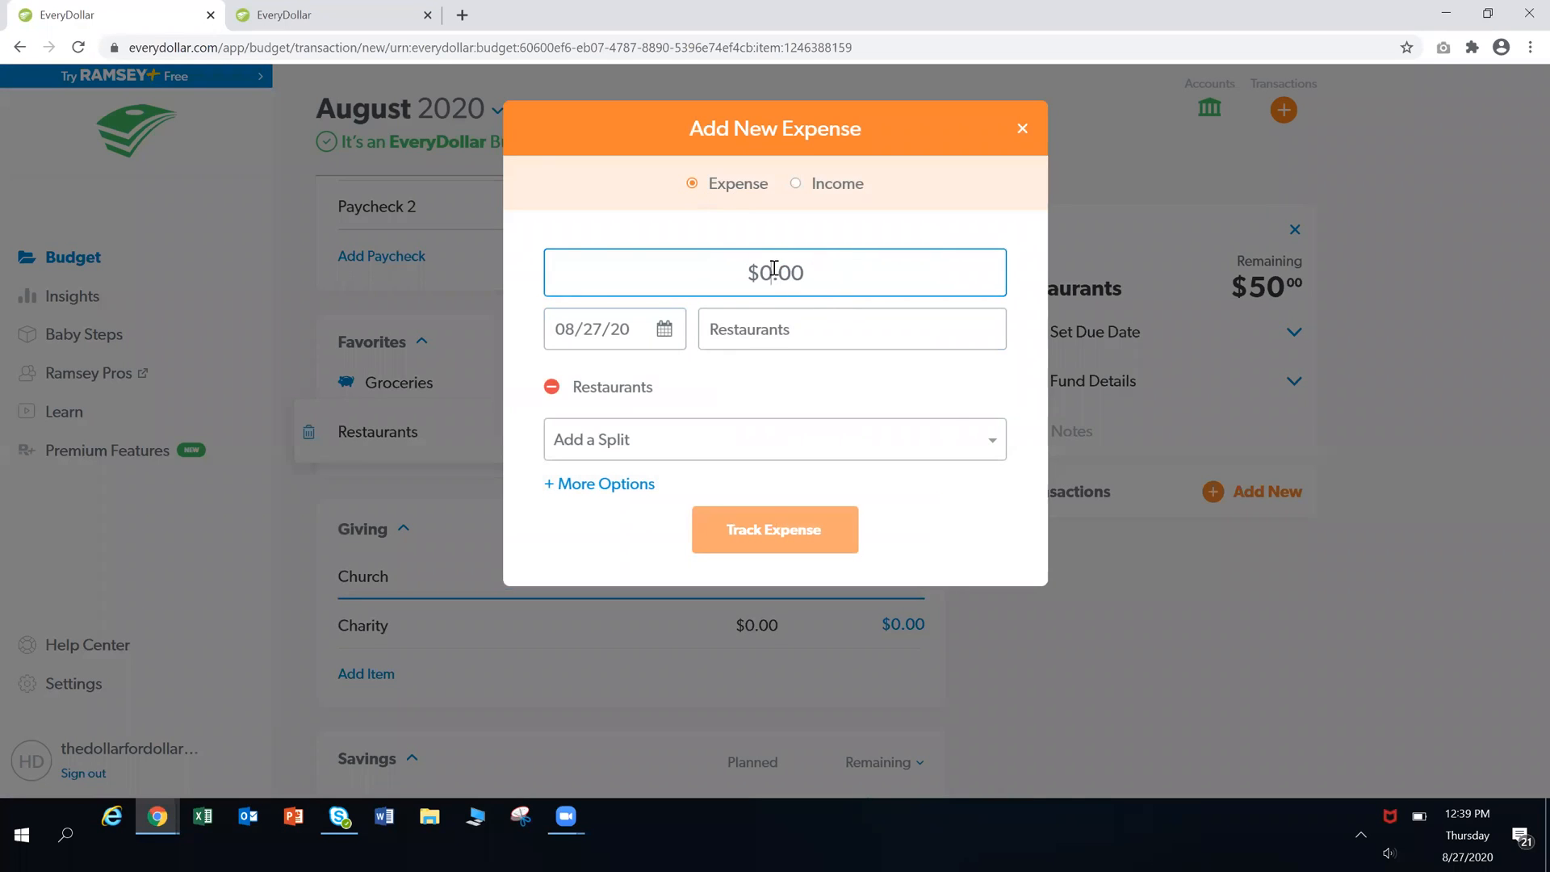
key(BackSpace)
text(1)
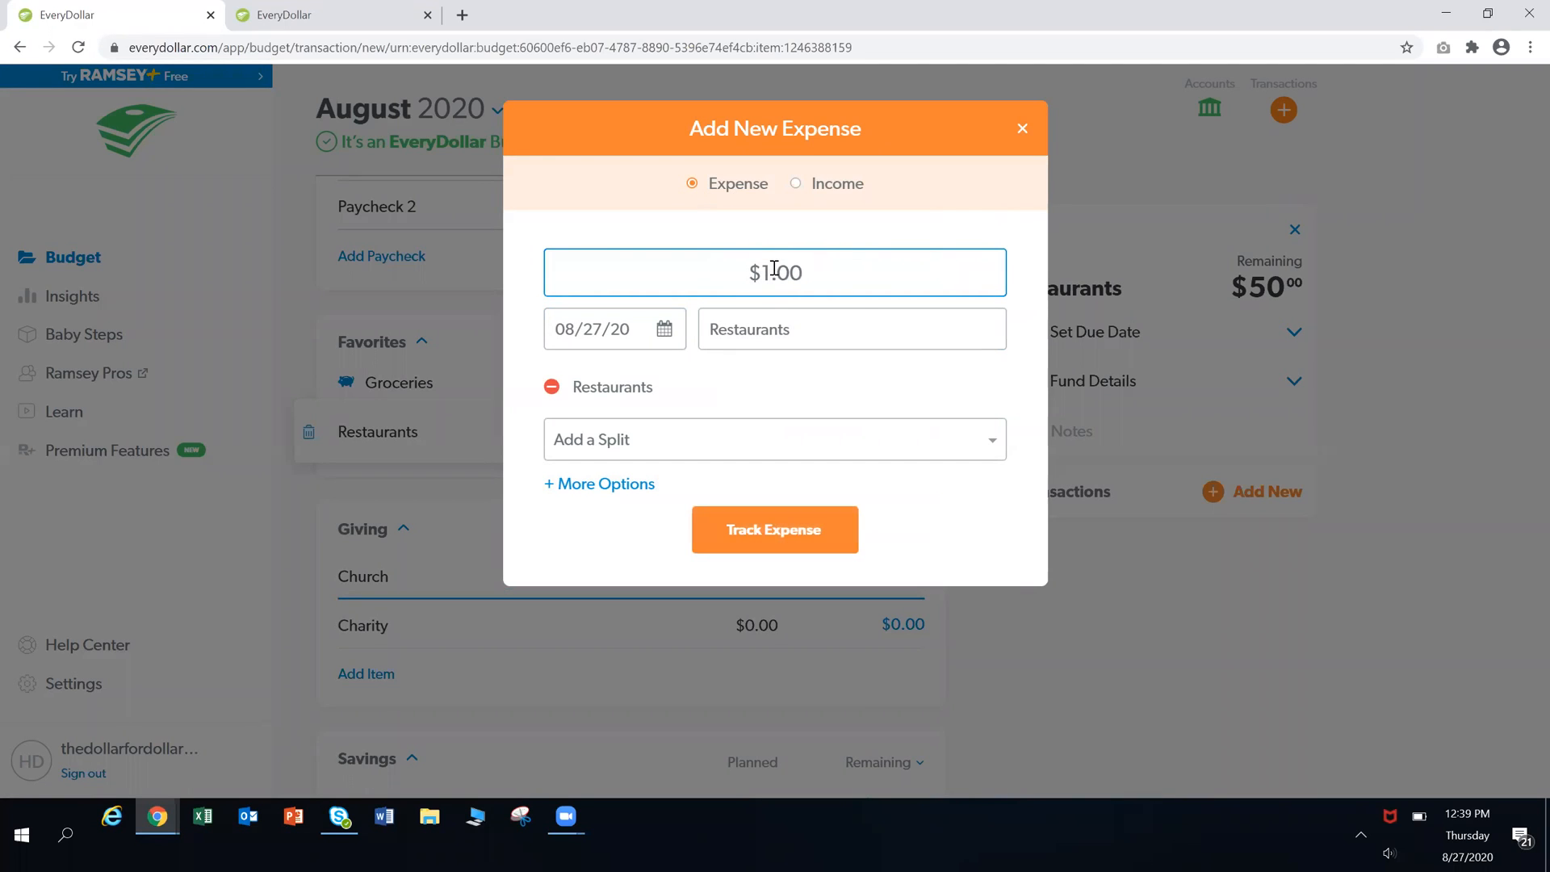
text(2)
key(BackSpace)
text(7)
key(Delete)
text(5)
Name the expense "Moe's", track it and close the Restaurants details
click(790, 329)
text(Moe's)
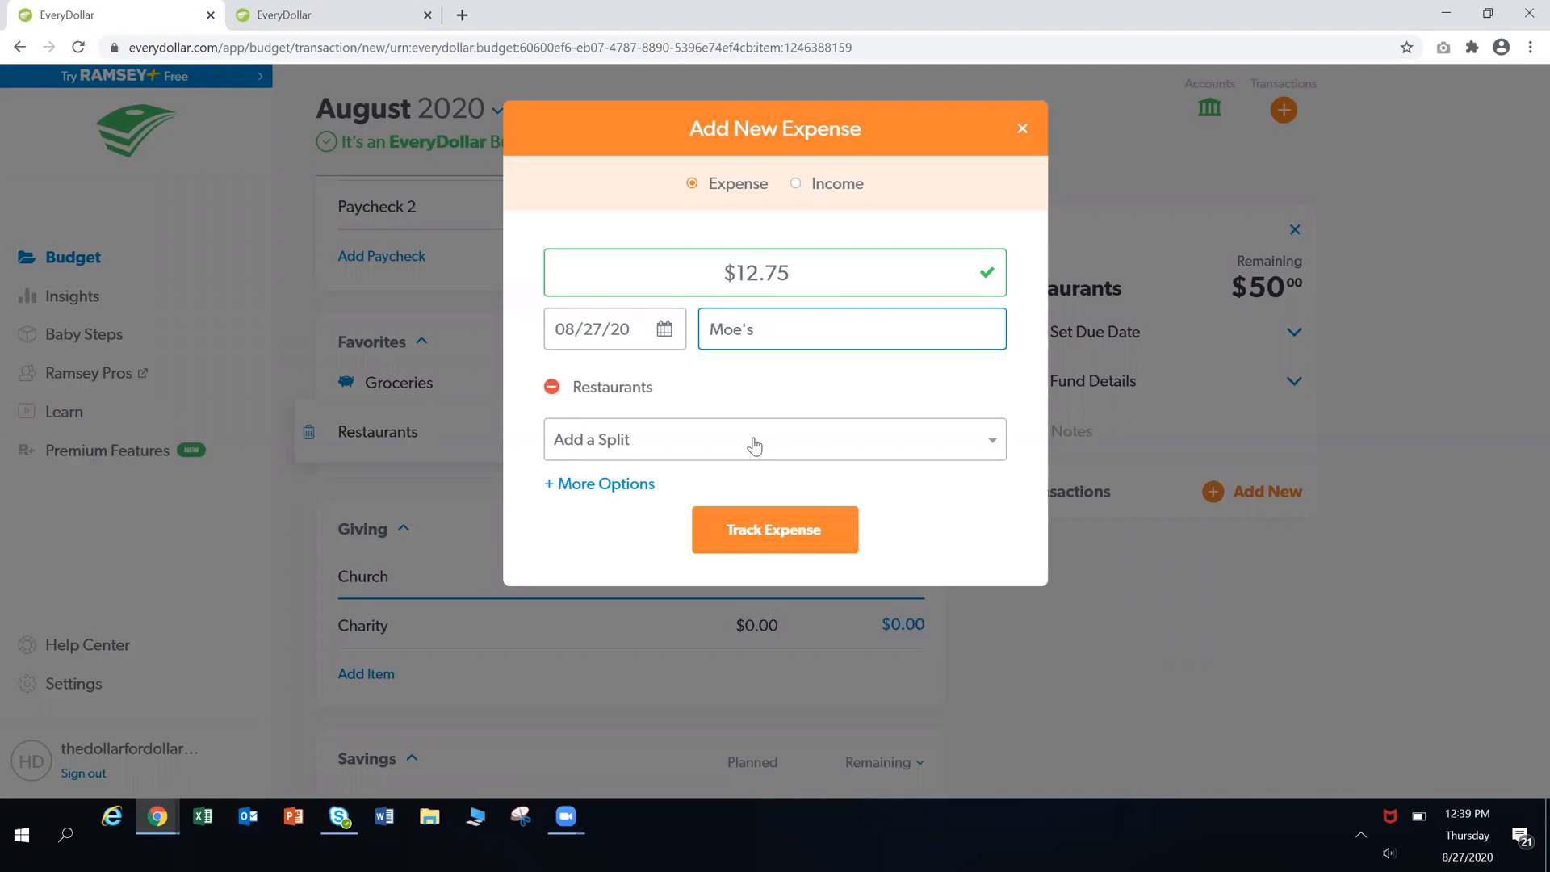
click(752, 516)
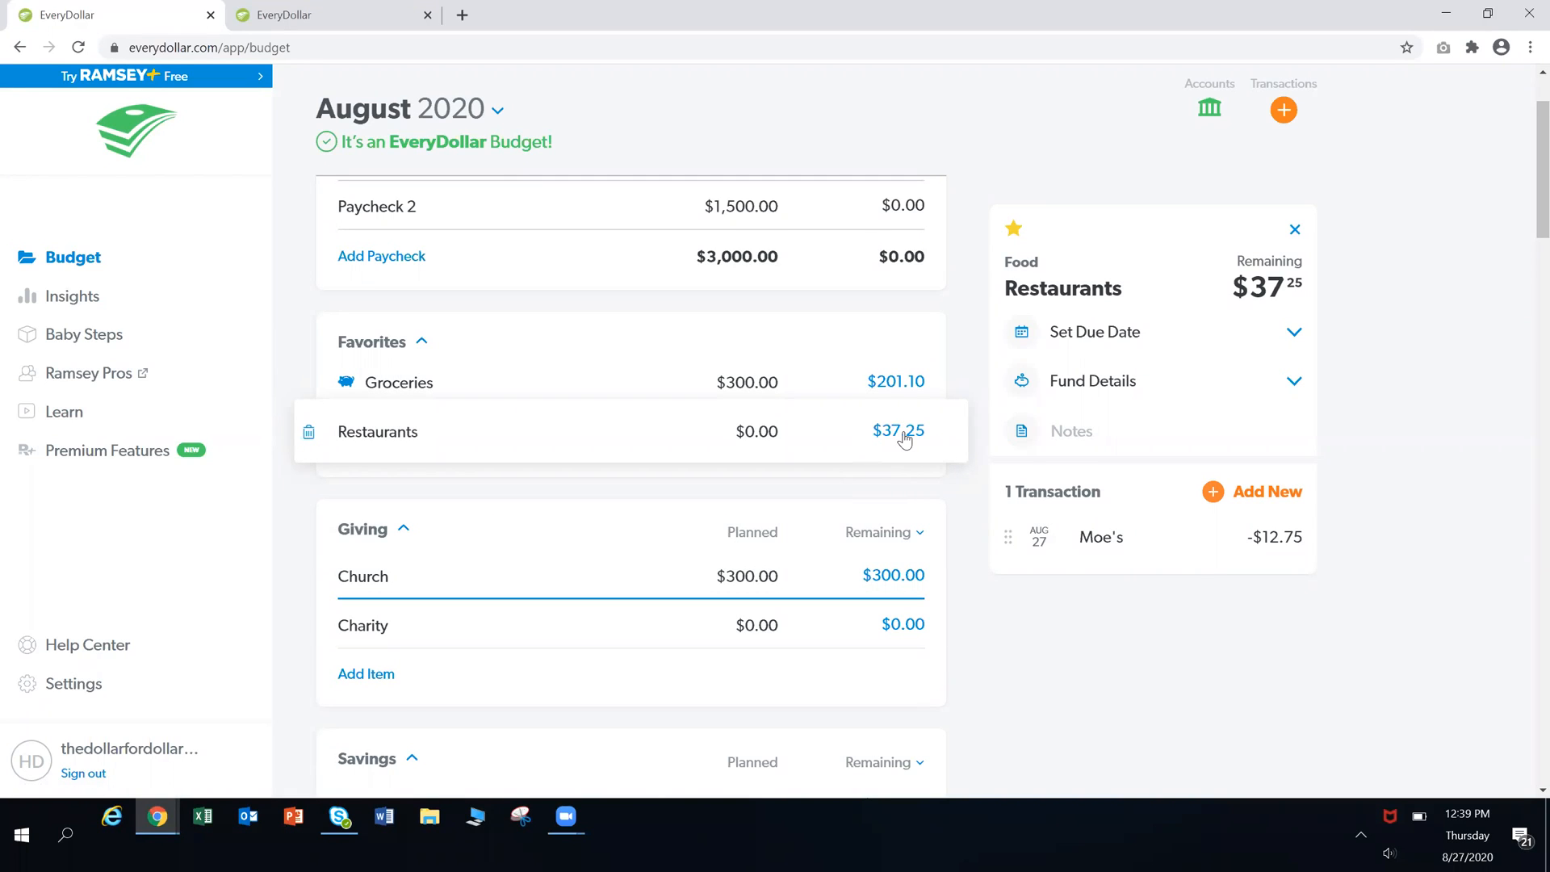
click(964, 337)
View the budget summary chart by spent and by remaining amounts, and look over the budget groups
click(1145, 418)
click(1253, 410)
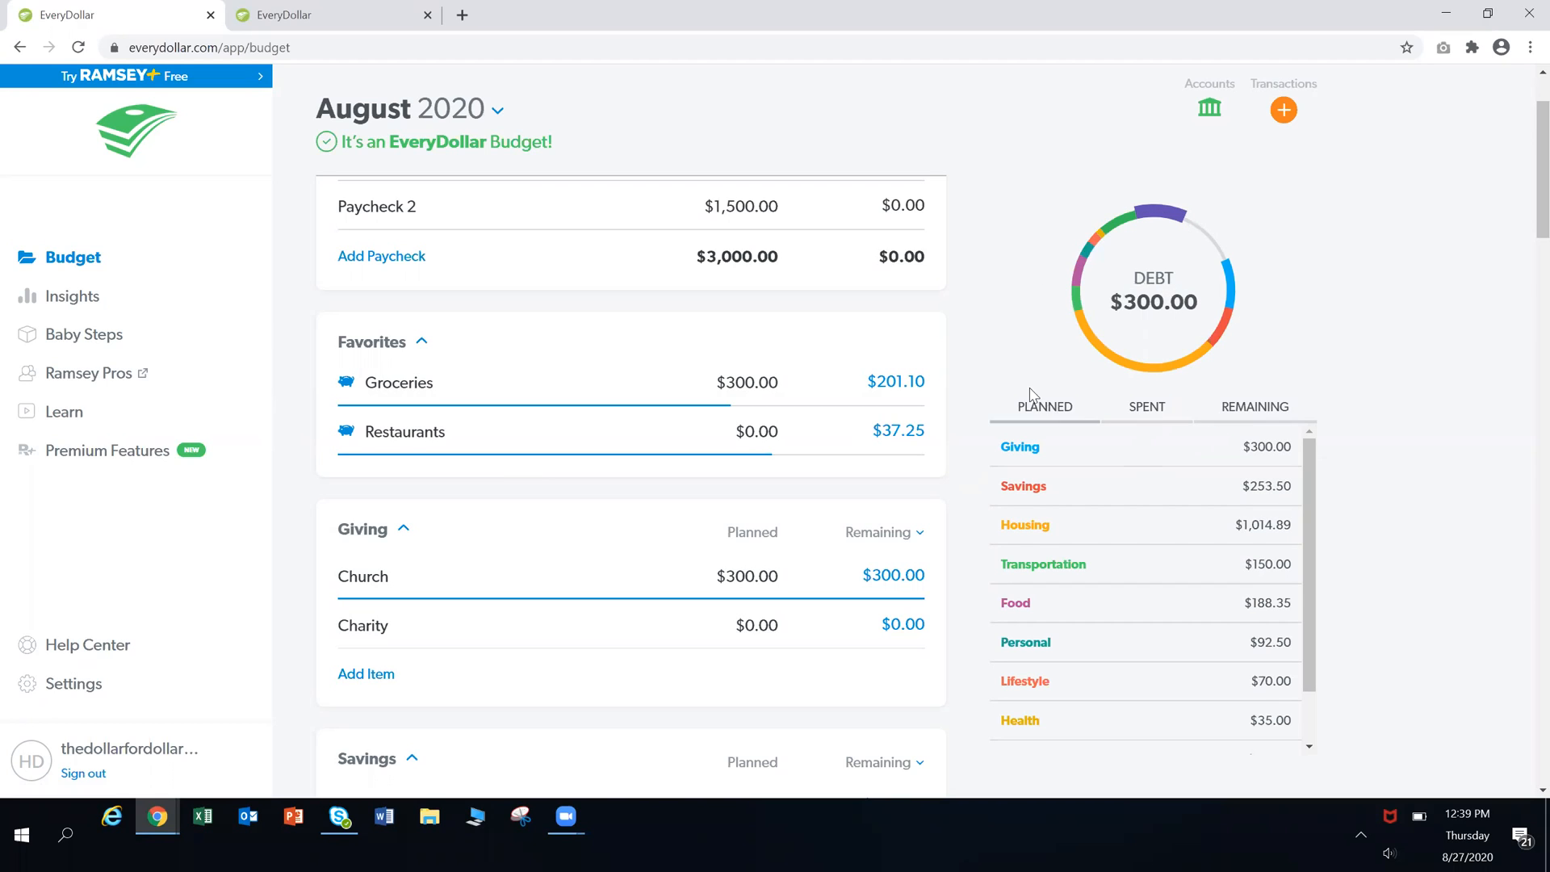
scroll(954, 417, up, 1)
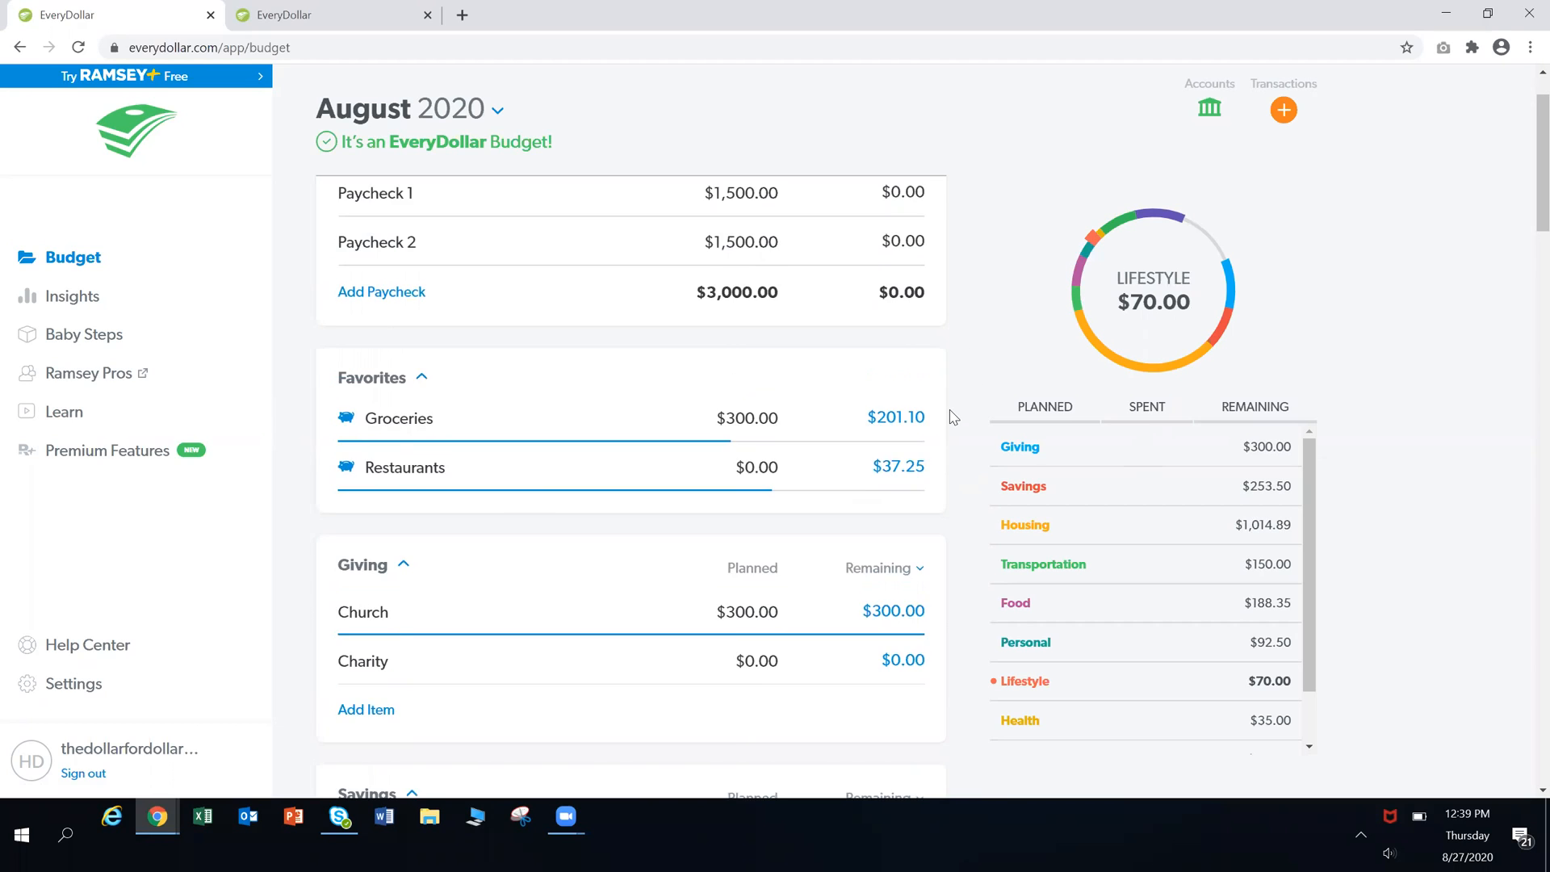
scroll(953, 417, up, 1)
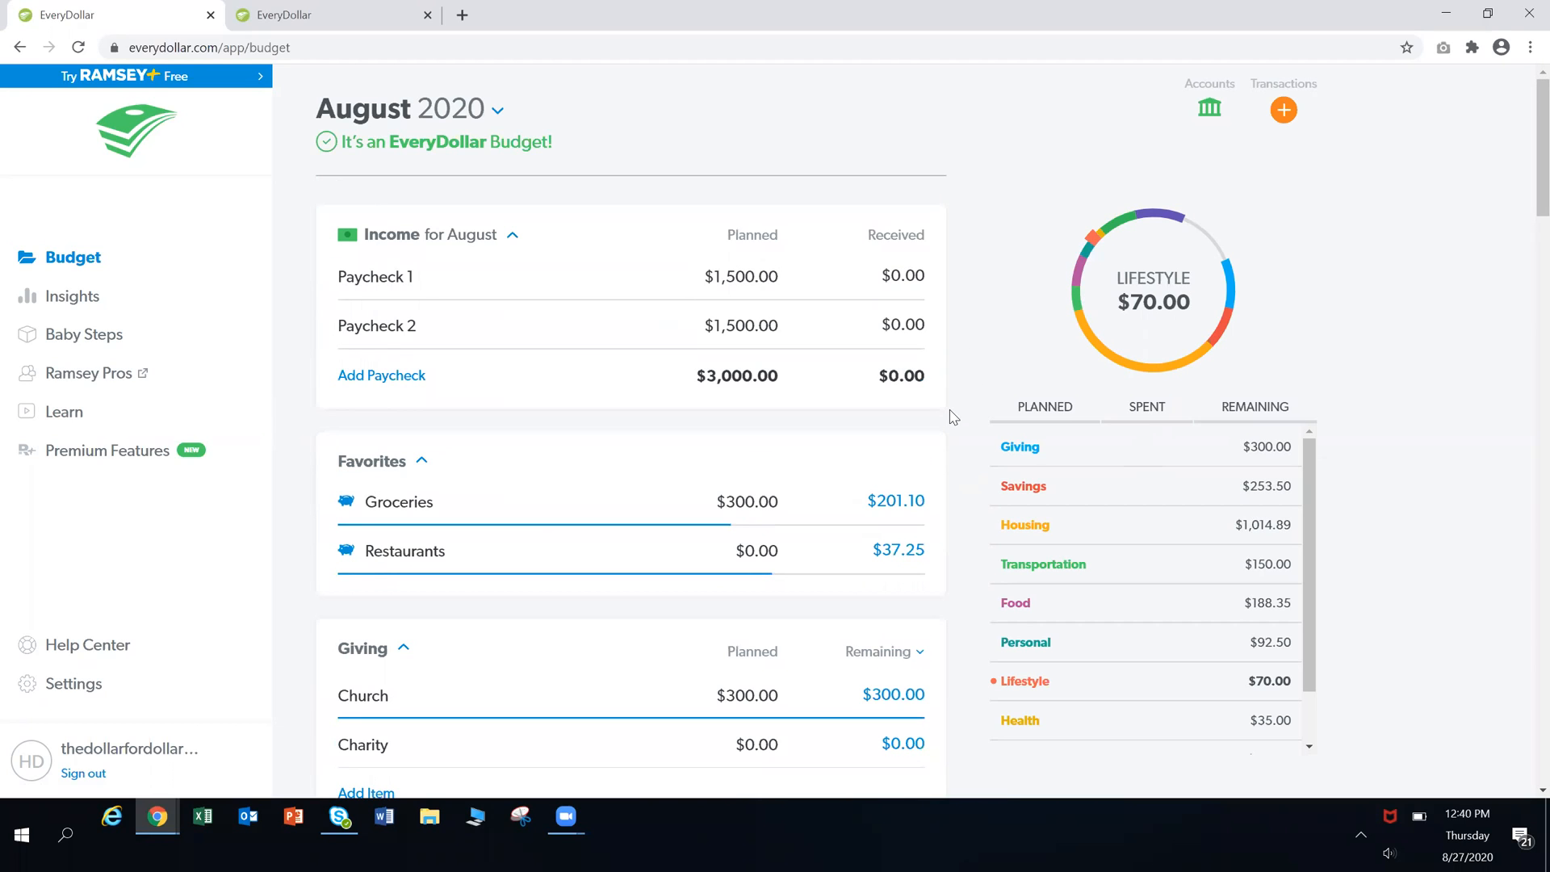
scroll(953, 416, down, 4)
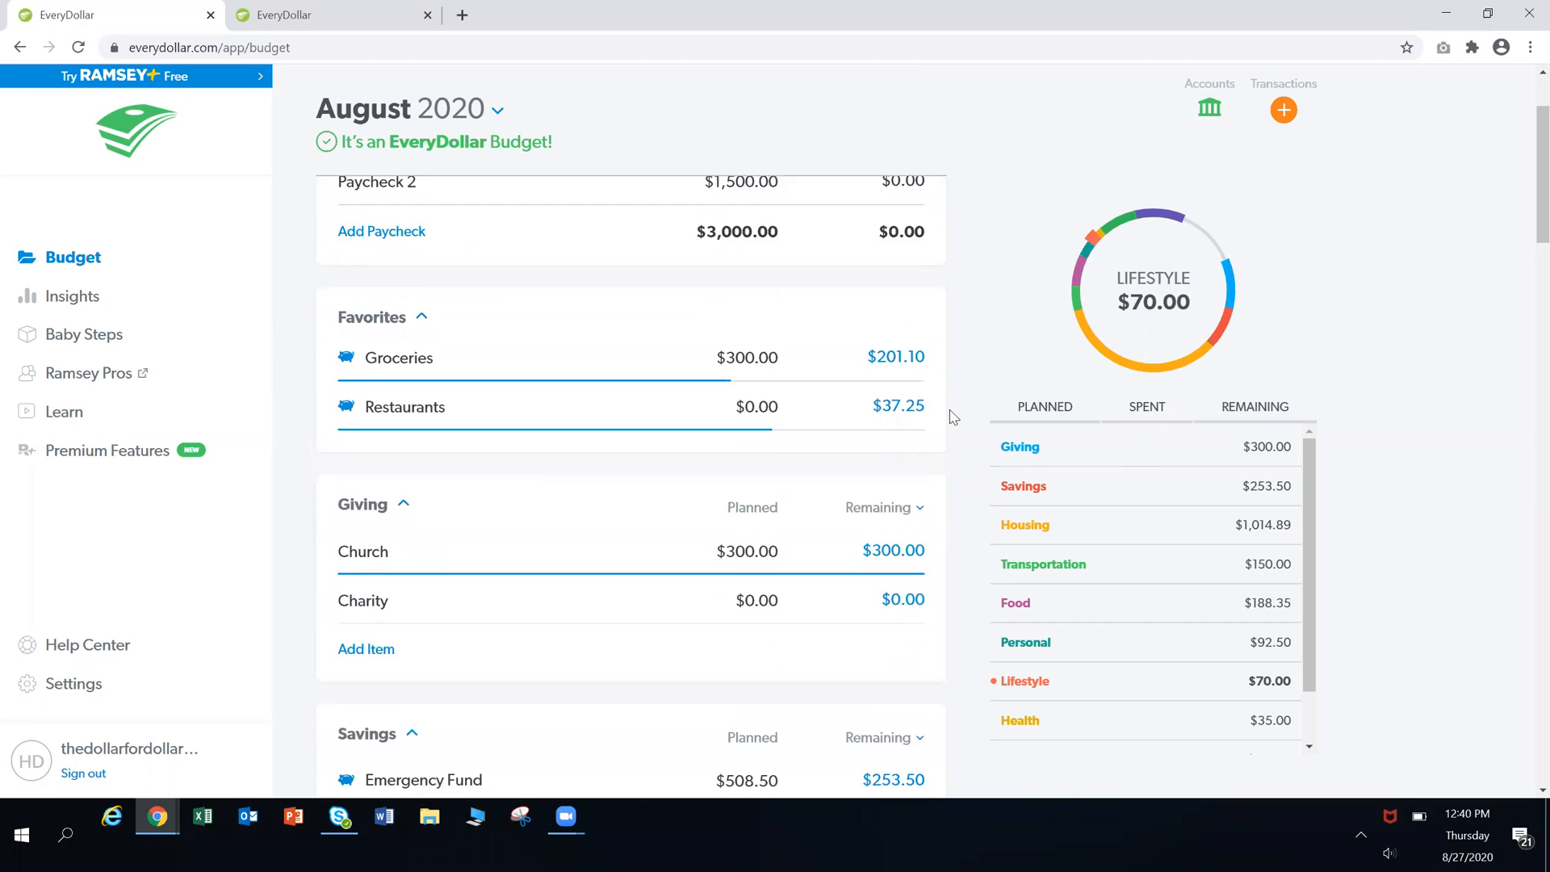
Track a $300.00 expense for the Student Loan item in the Debt group, declining the upgrade offer and closing the item's details
scroll(953, 417, down, 20)
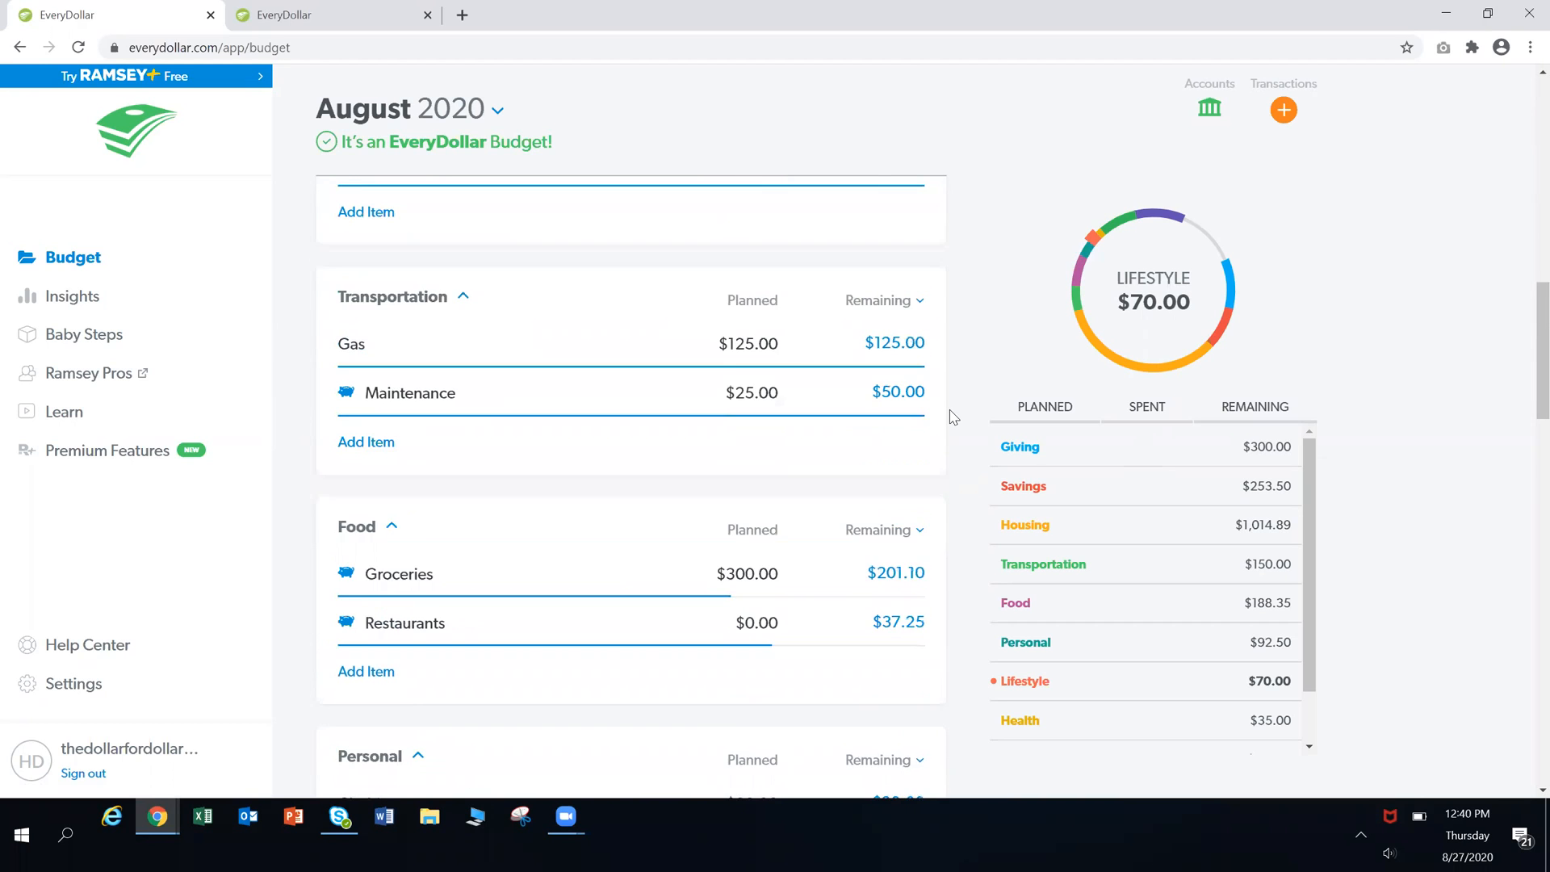
scroll(953, 416, down, 9)
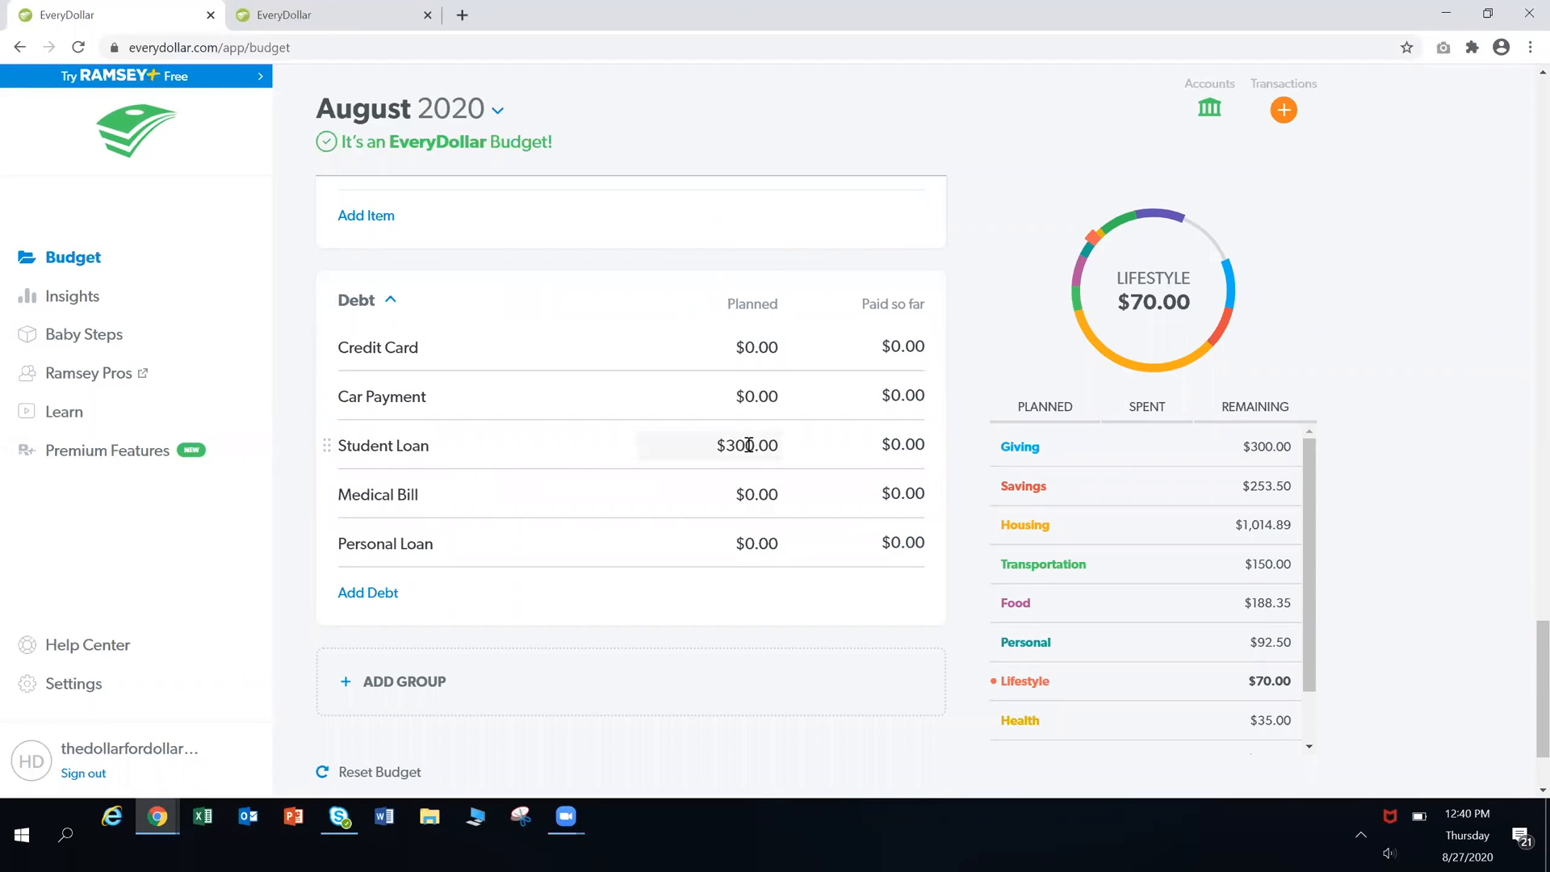
click(900, 446)
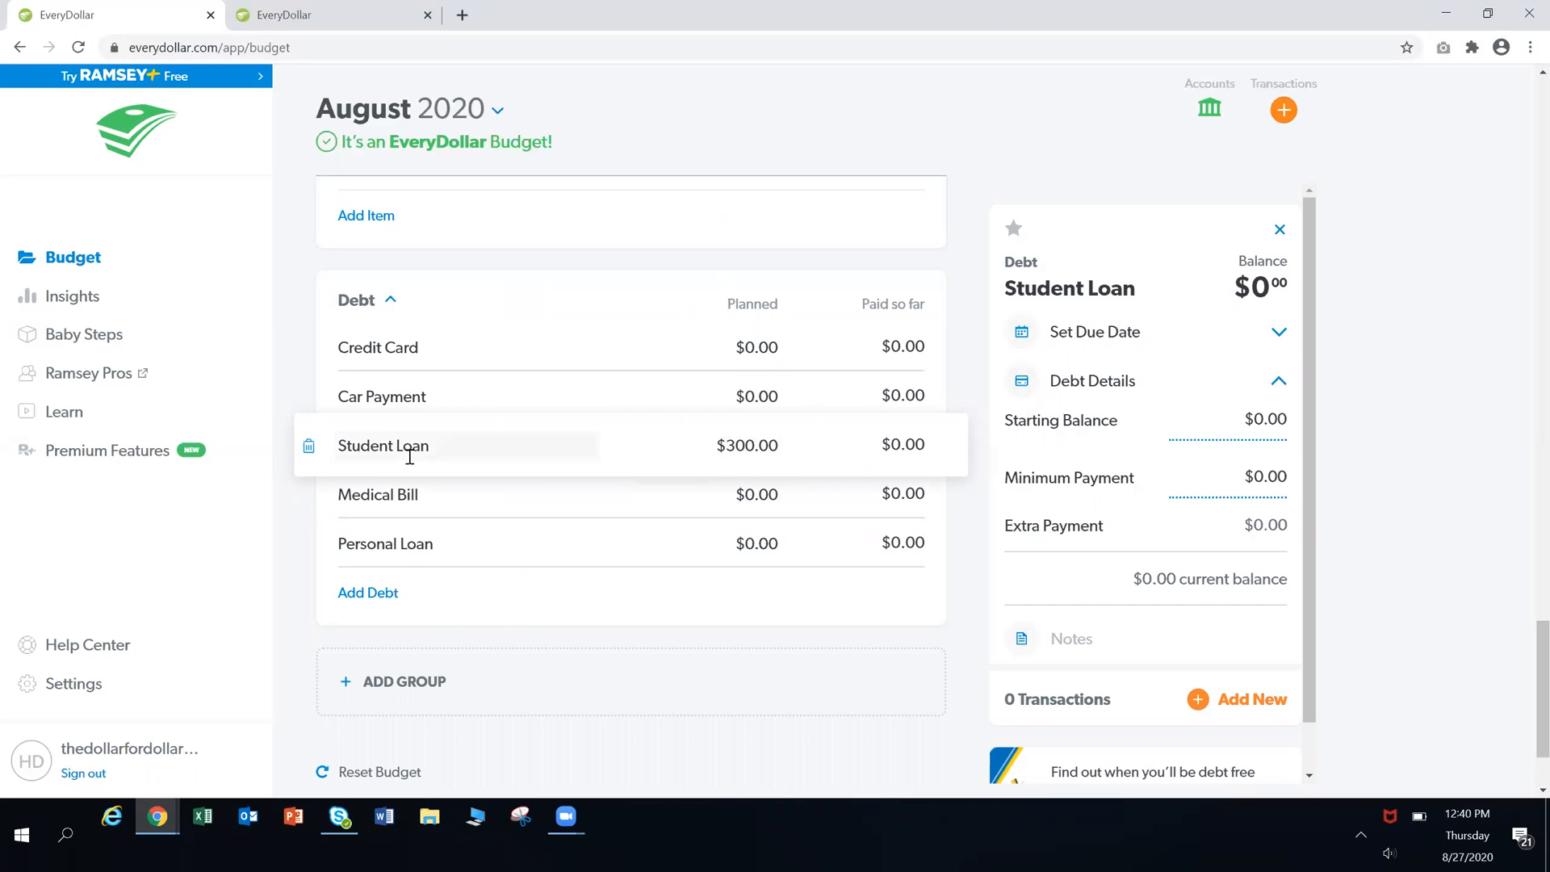
click(1251, 698)
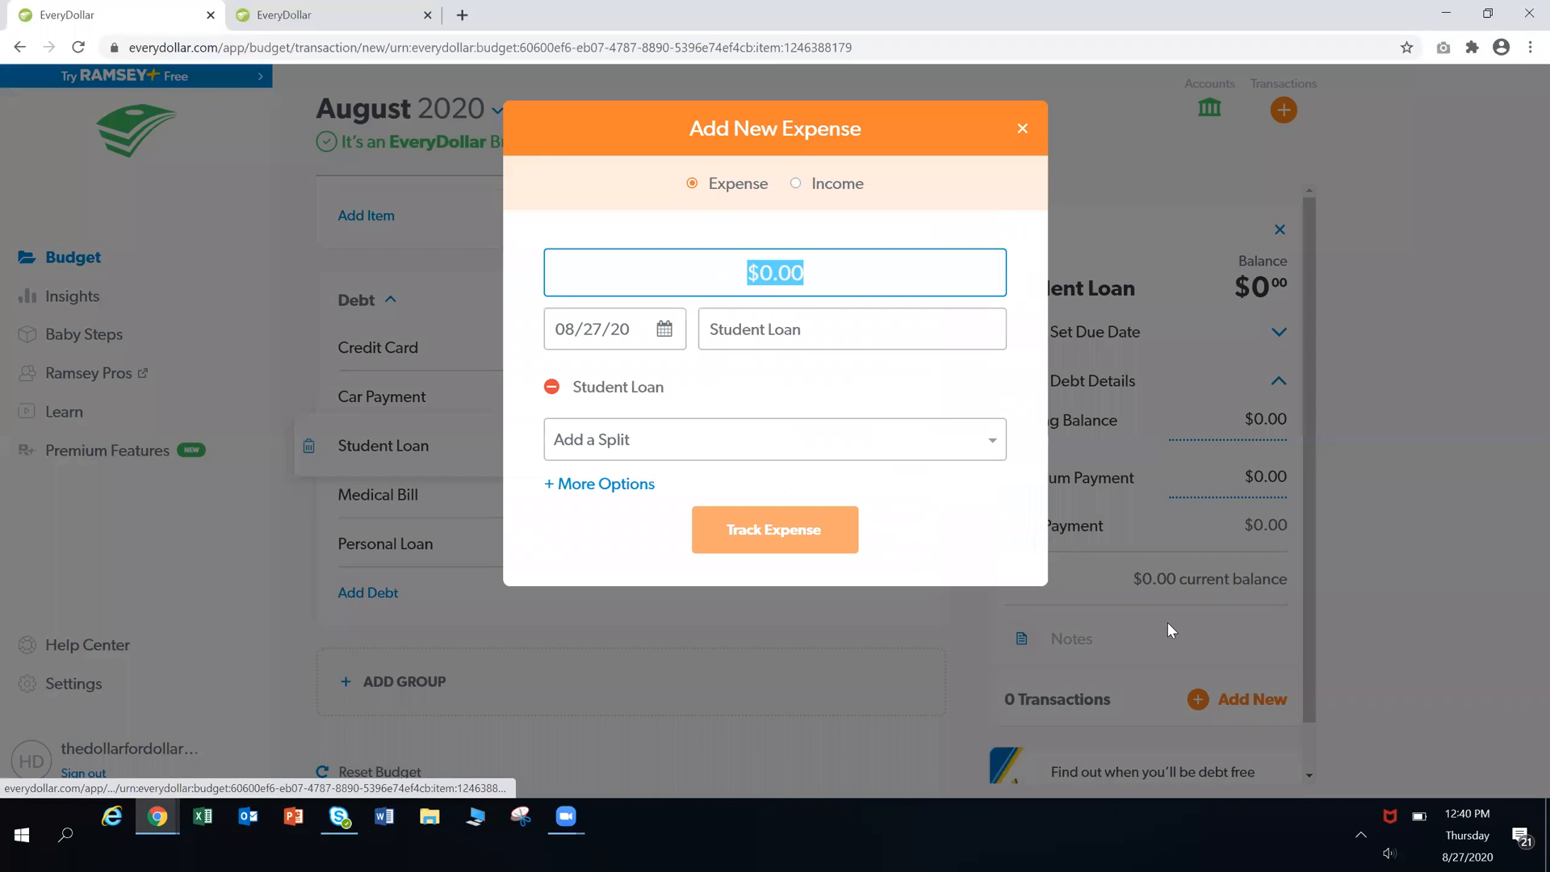
click(775, 277)
key(BackSpace)
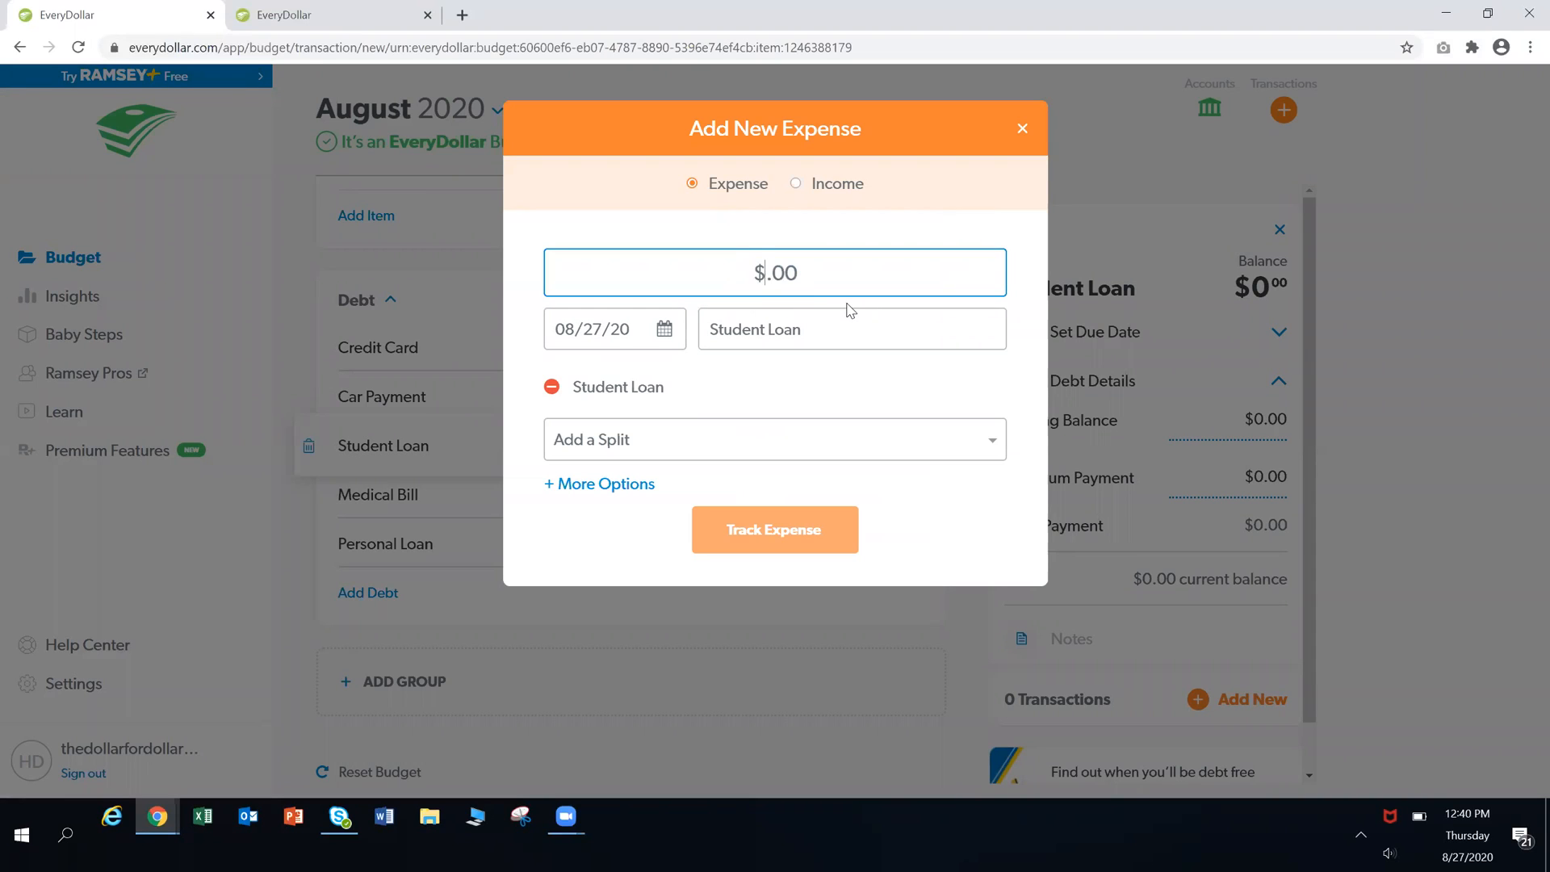
text(300)
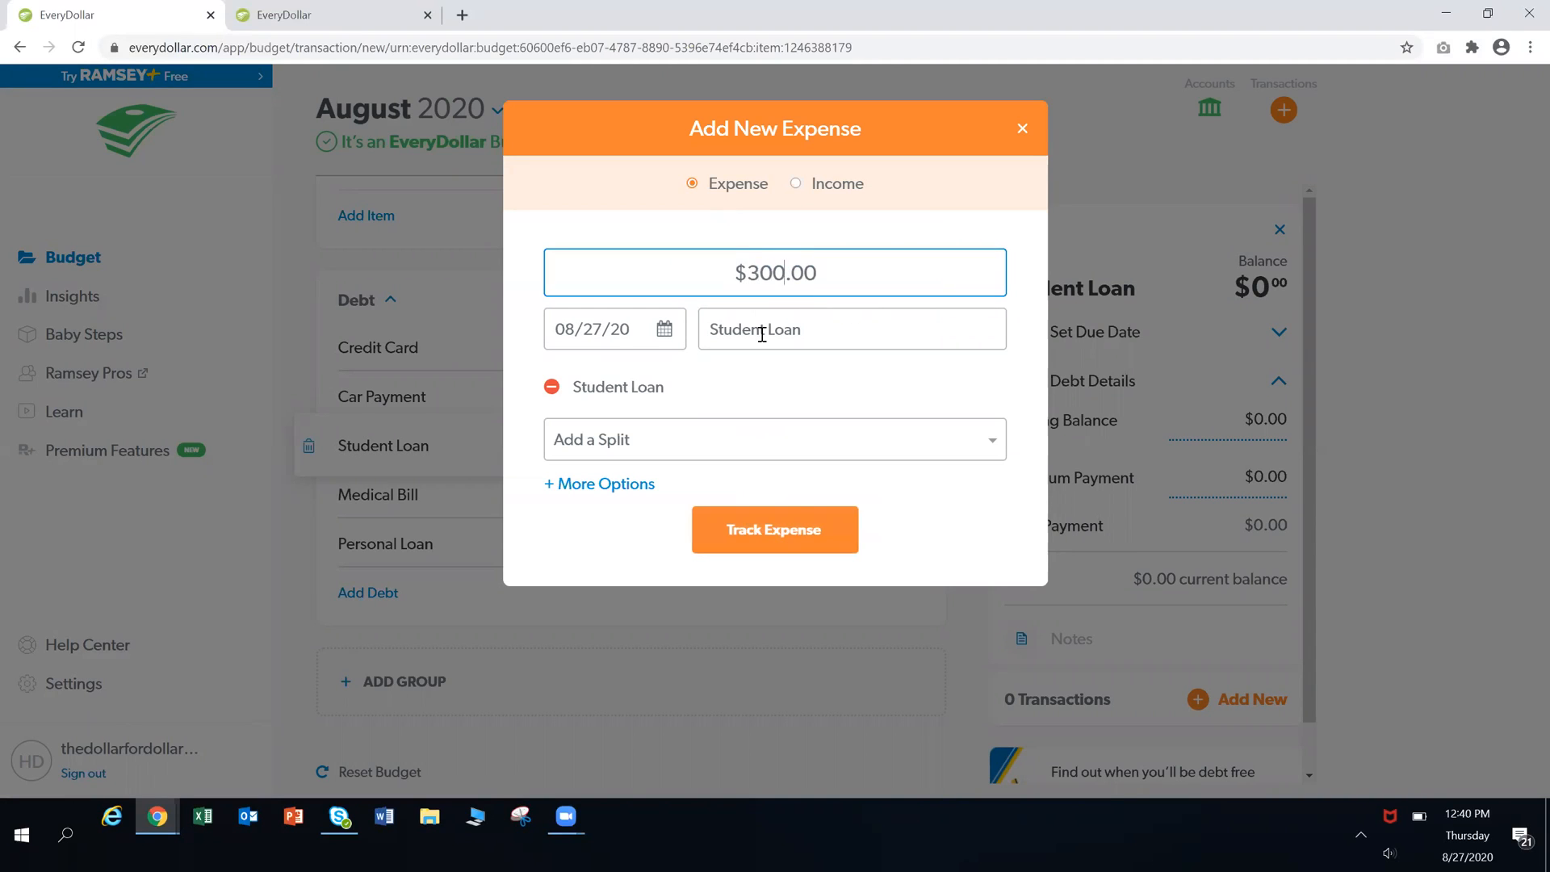
click(778, 536)
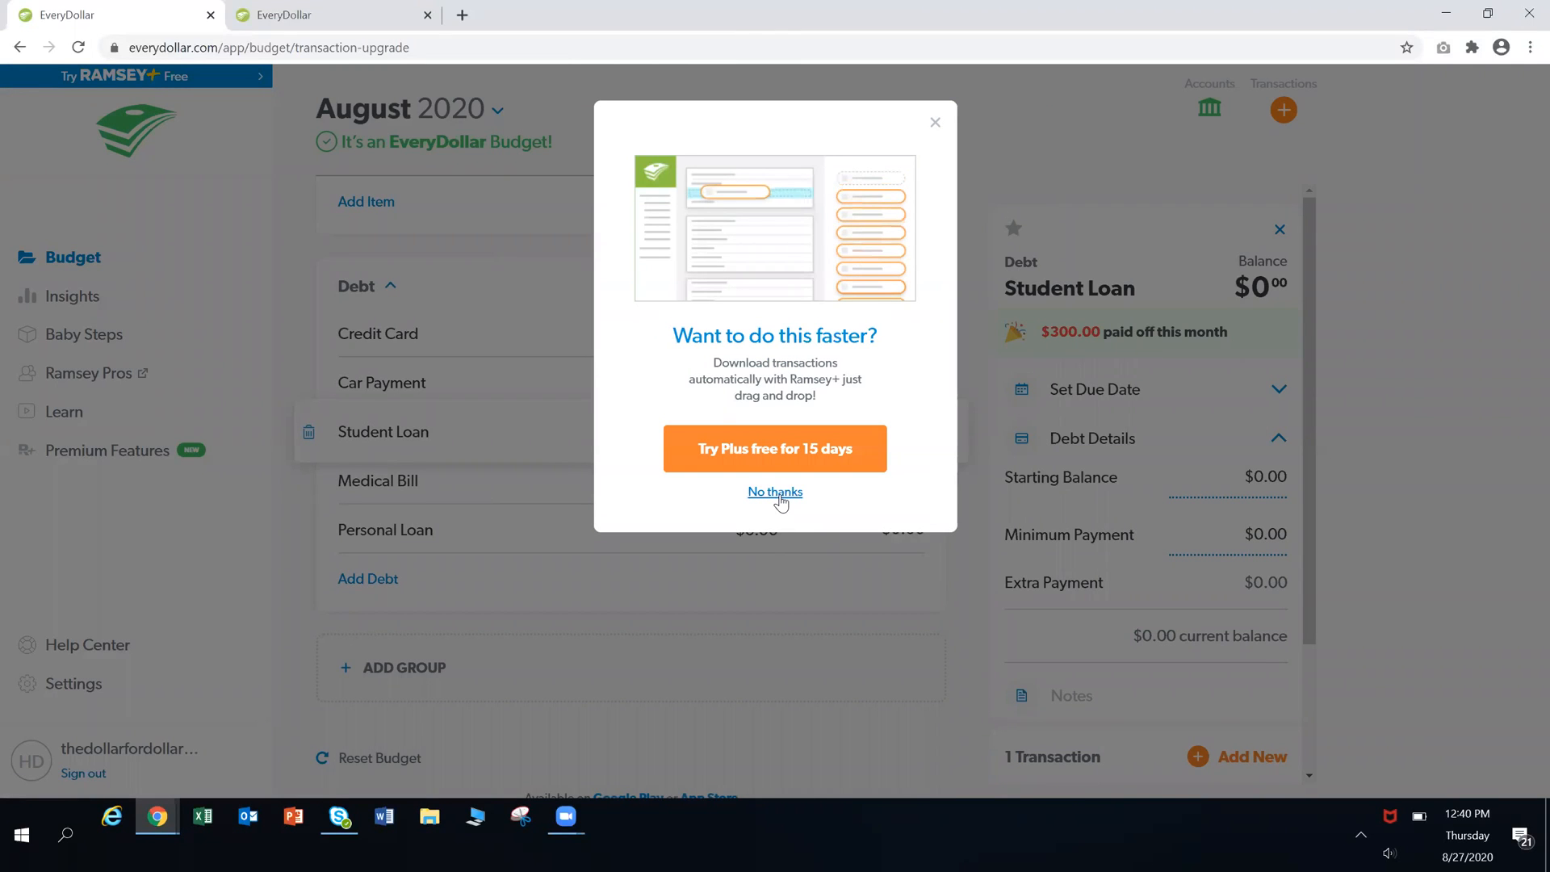
click(776, 494)
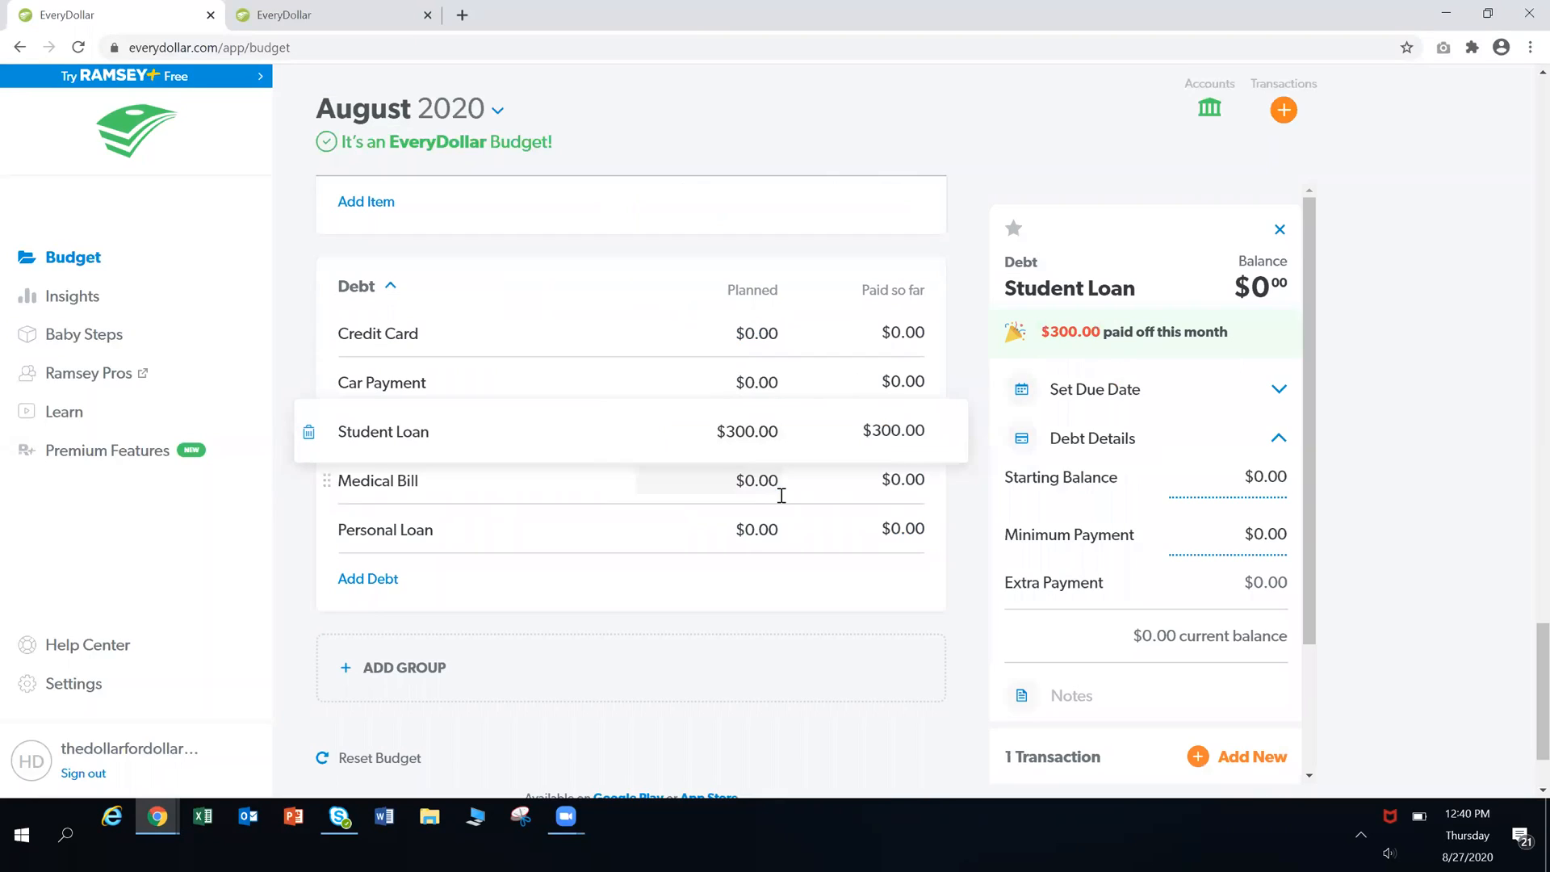
click(314, 549)
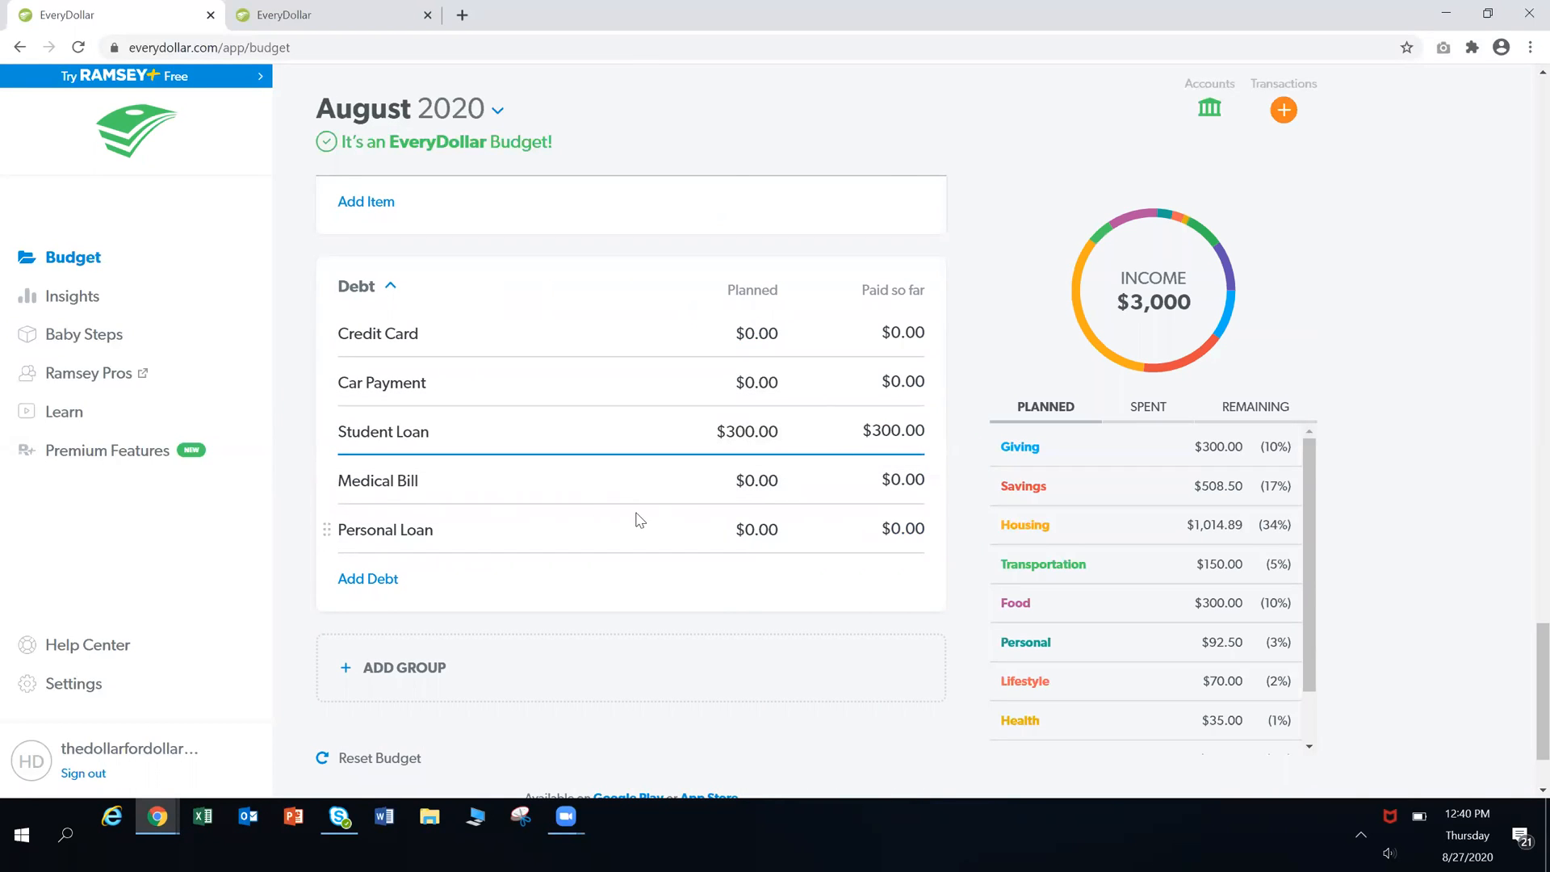
Delete the Charity item from the Giving group
scroll(880, 565, up, 2)
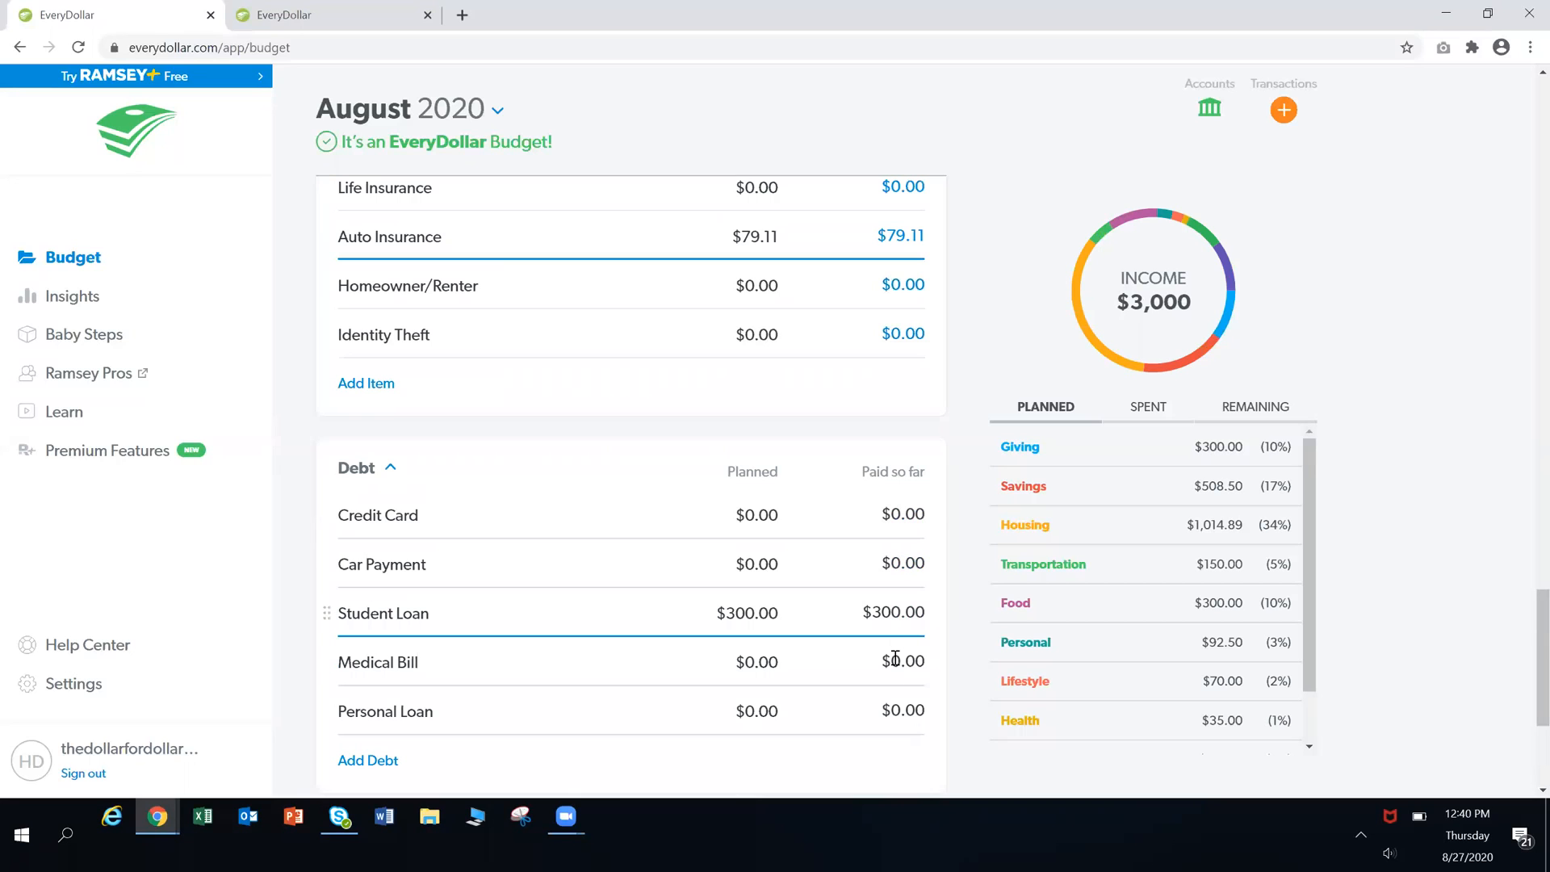
scroll(895, 685, up, 12)
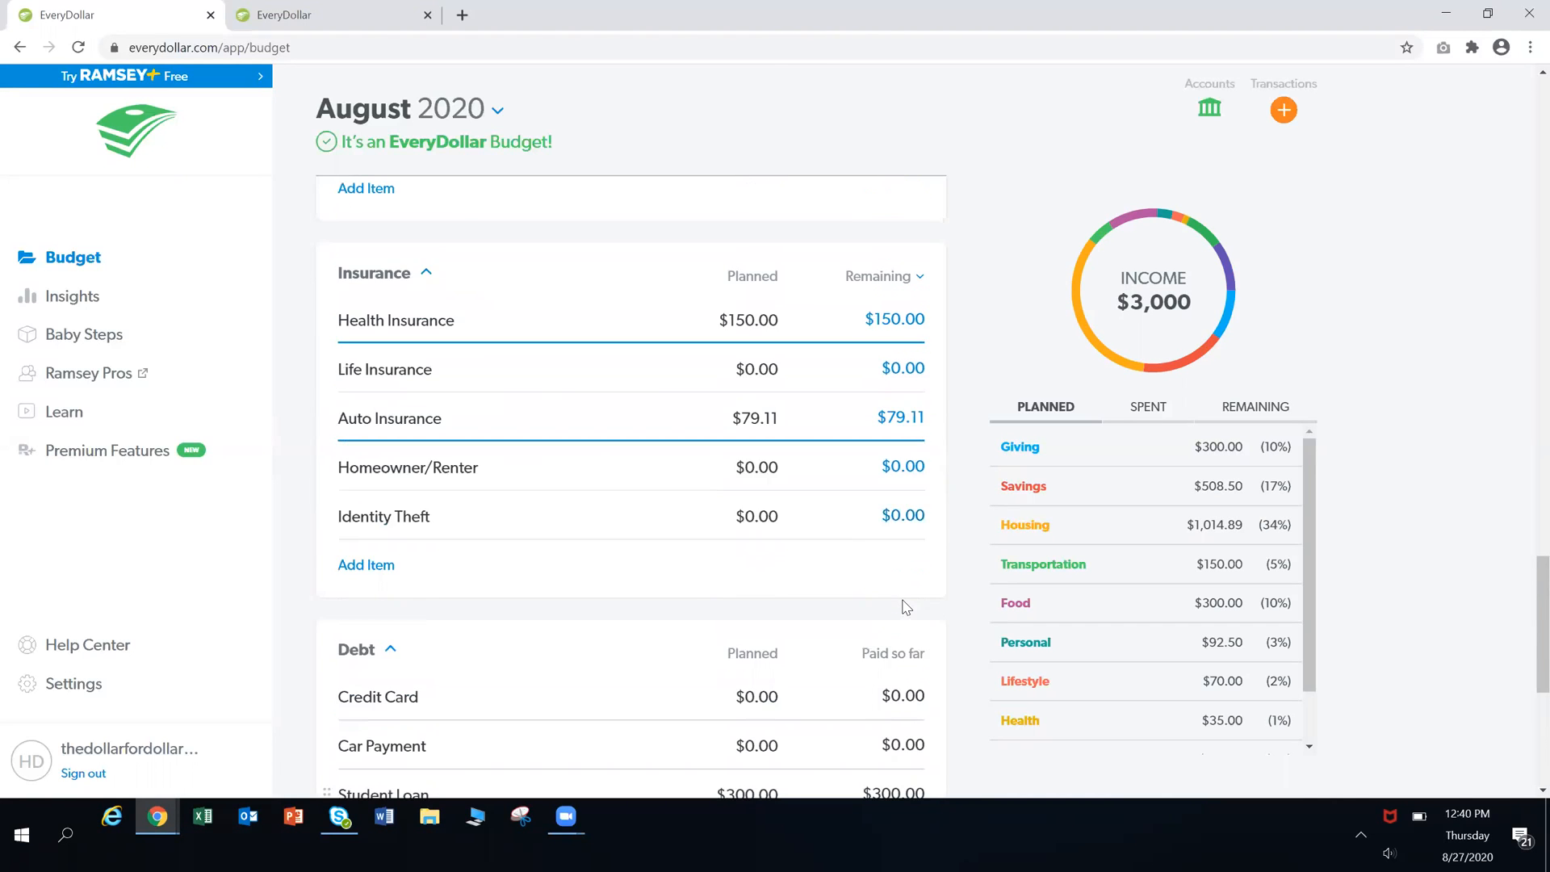
scroll(904, 610, up, 15)
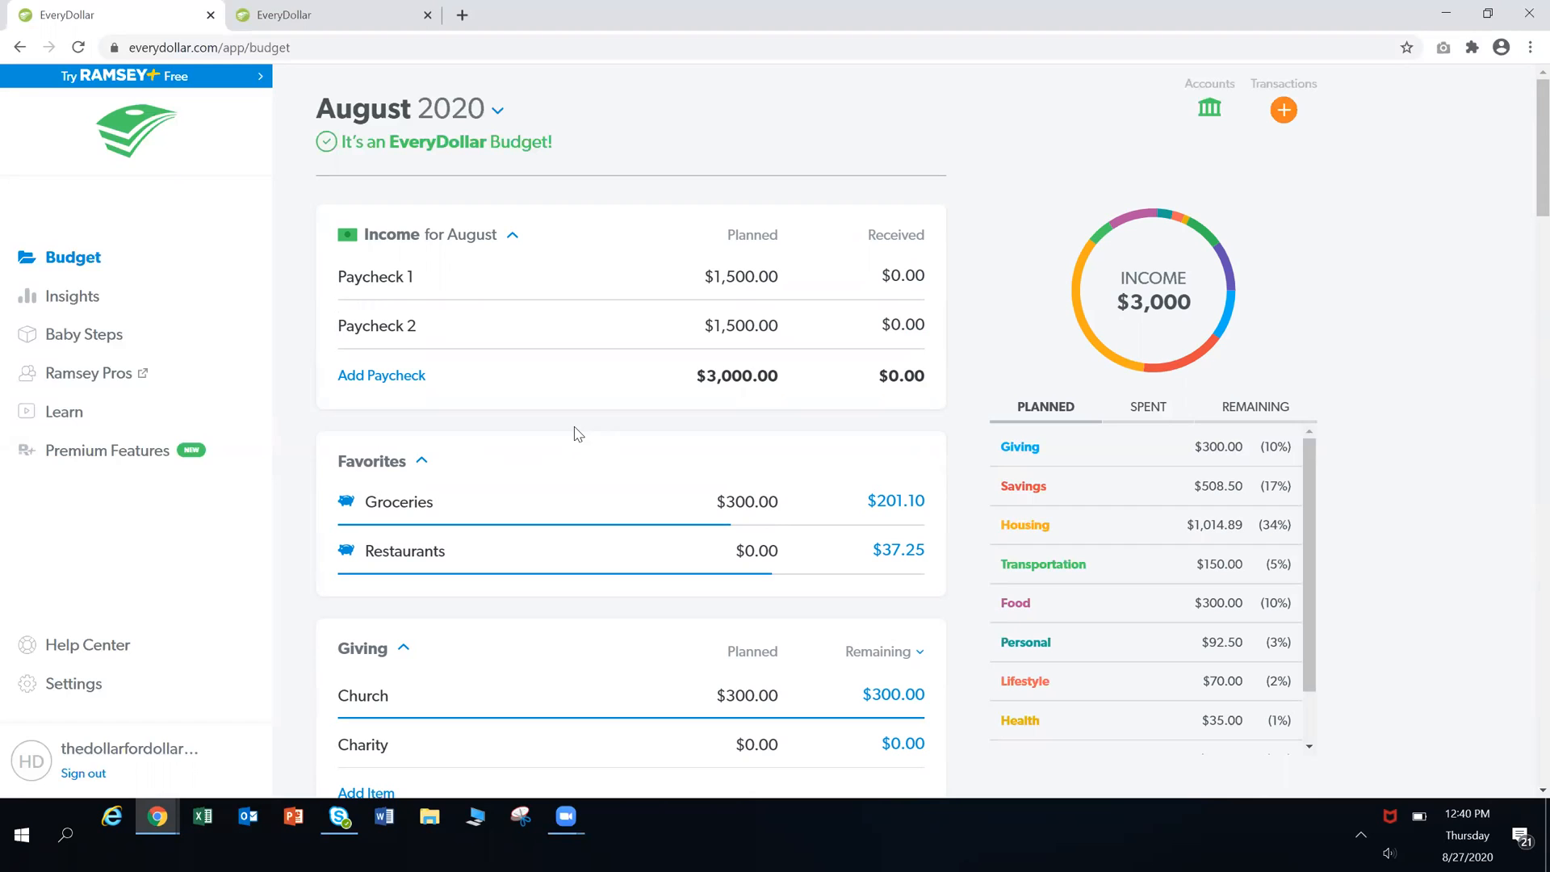
scroll(512, 513, down, 1)
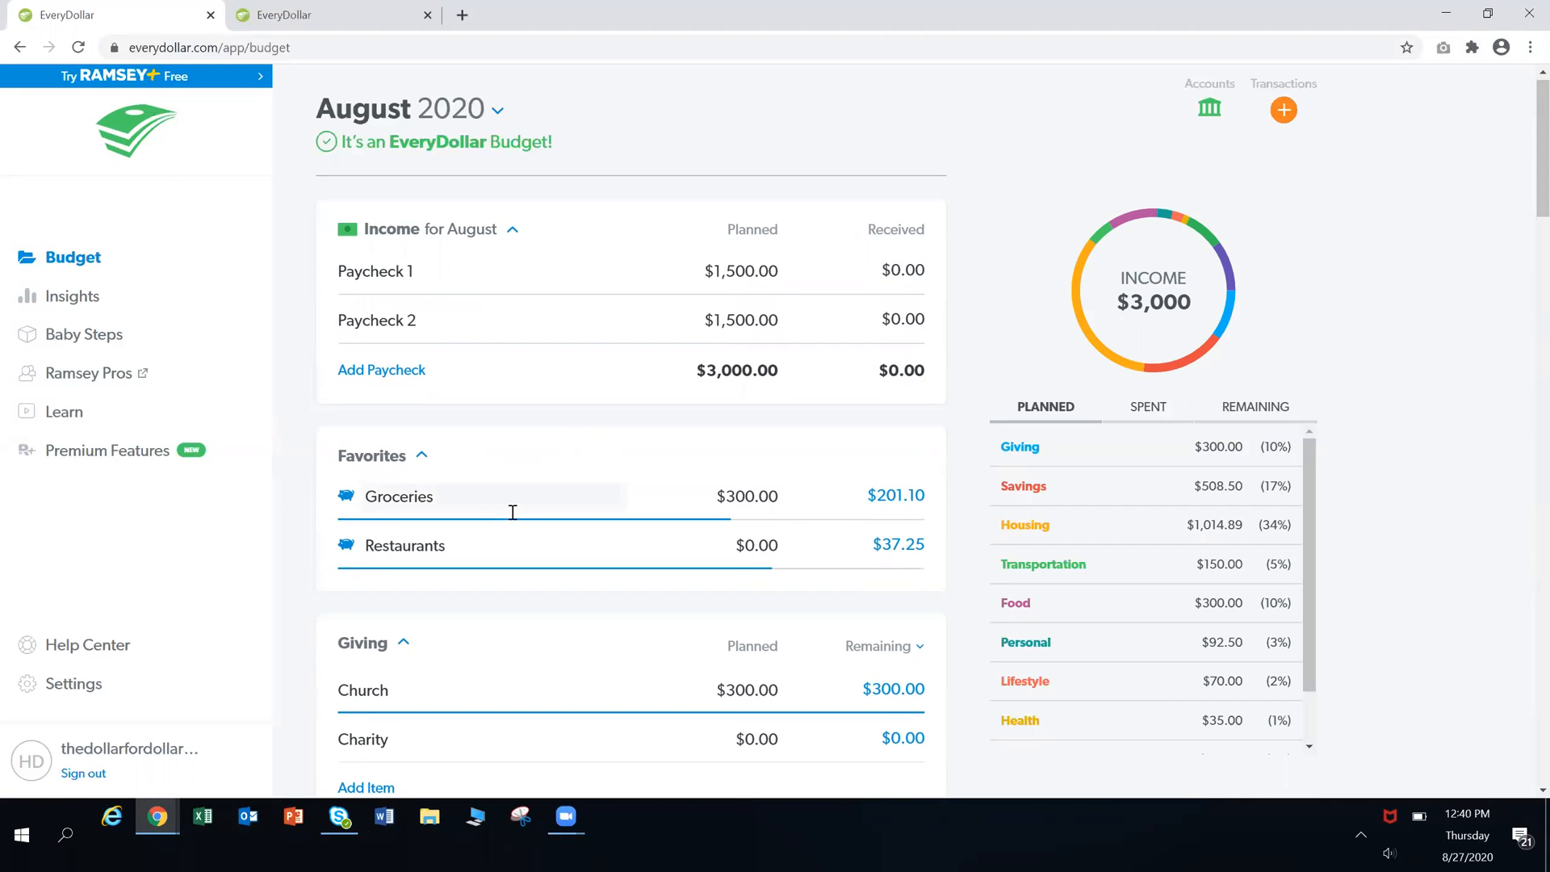
scroll(512, 513, down, 4)
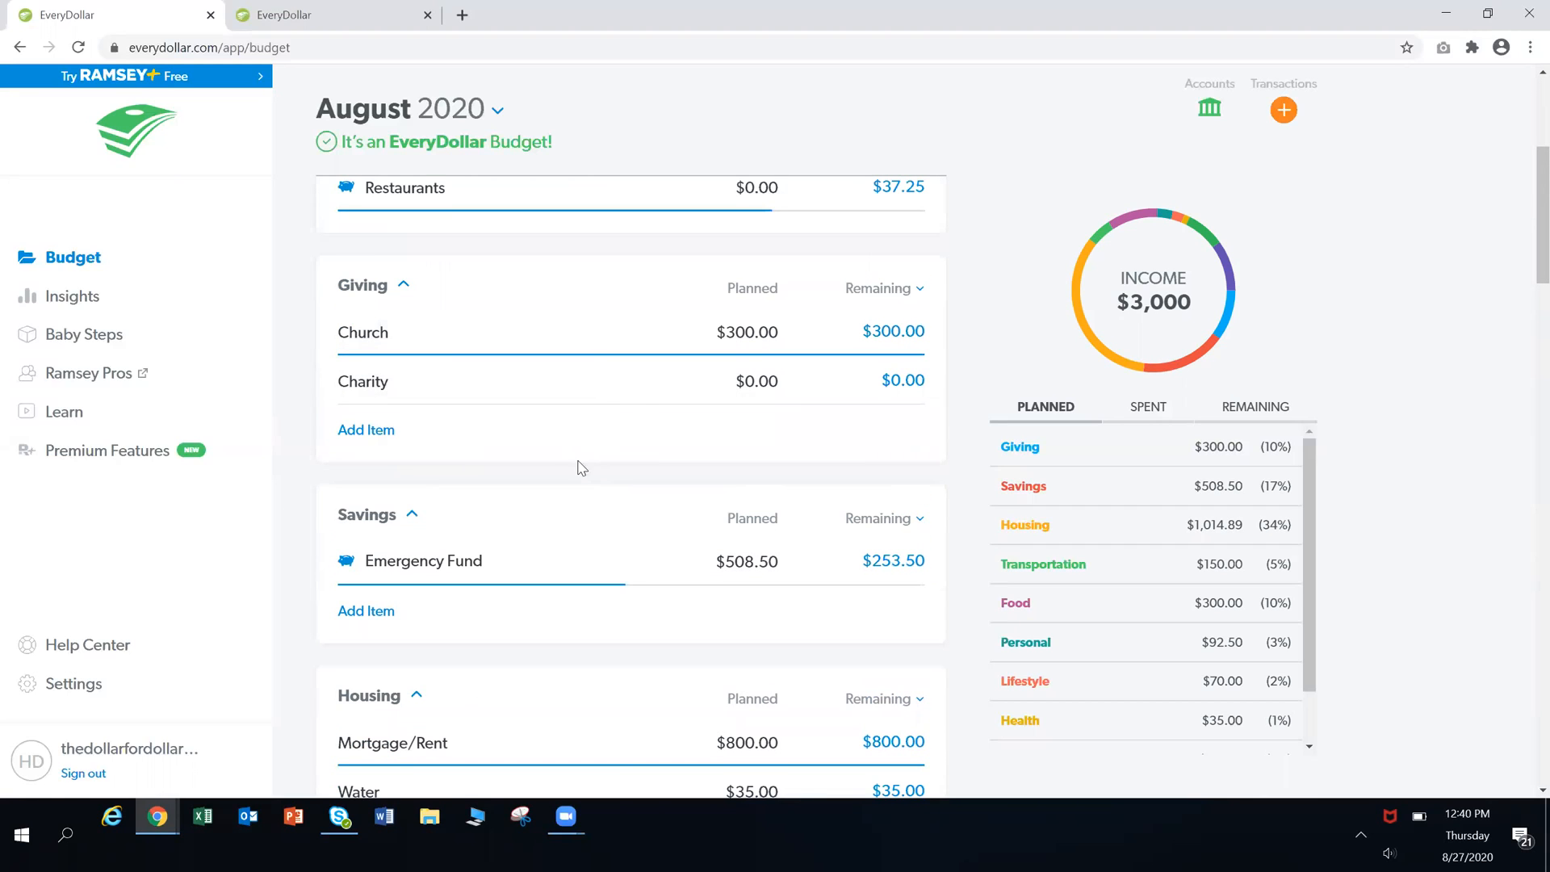
scroll(569, 464, down, 1)
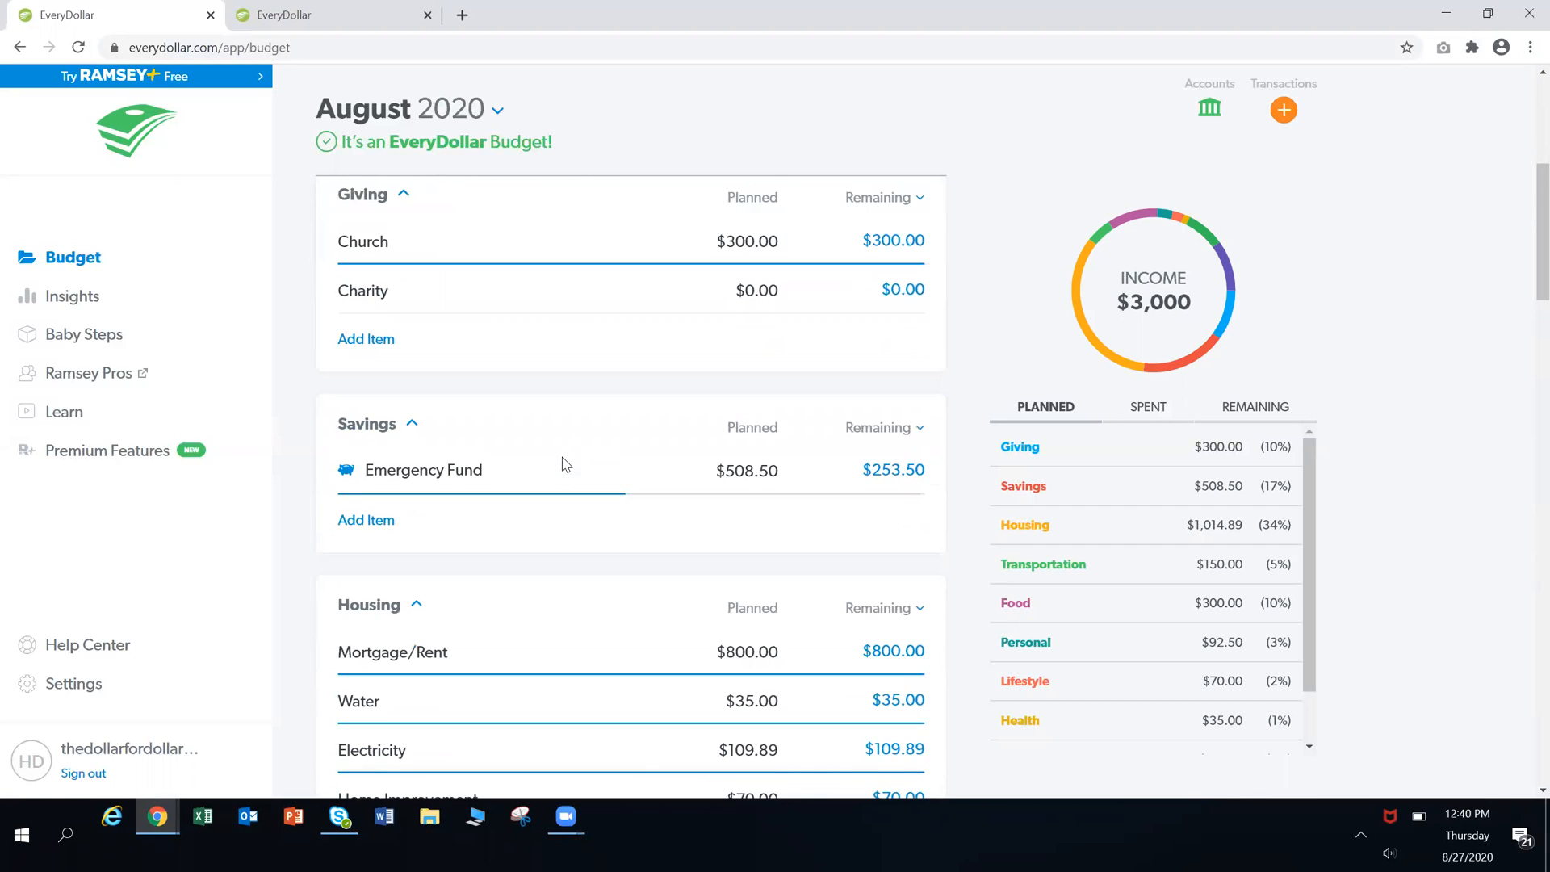
click(469, 297)
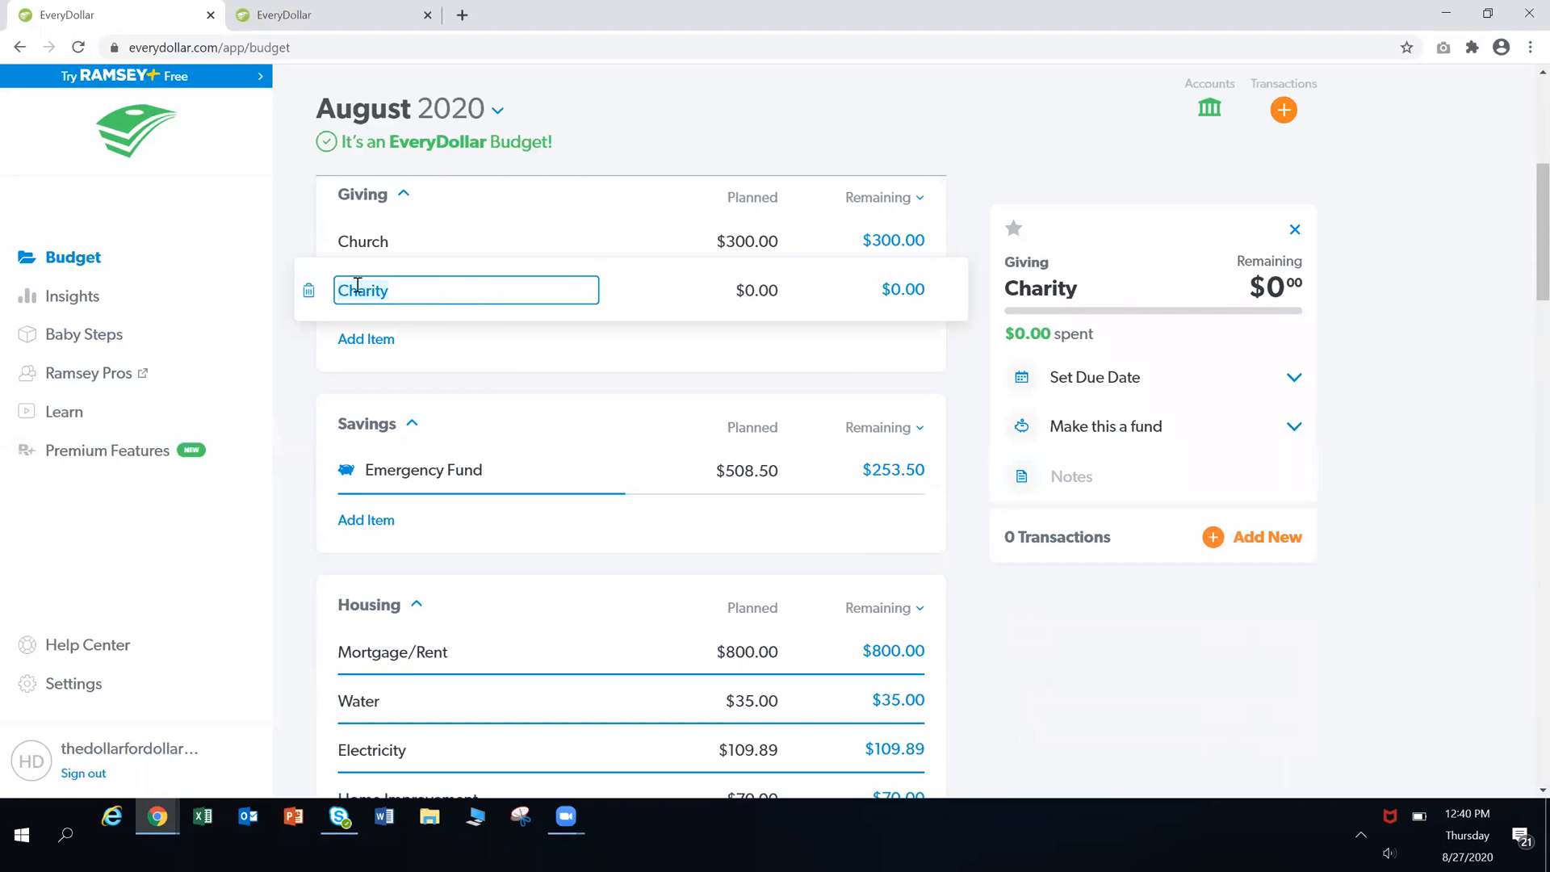
click(308, 290)
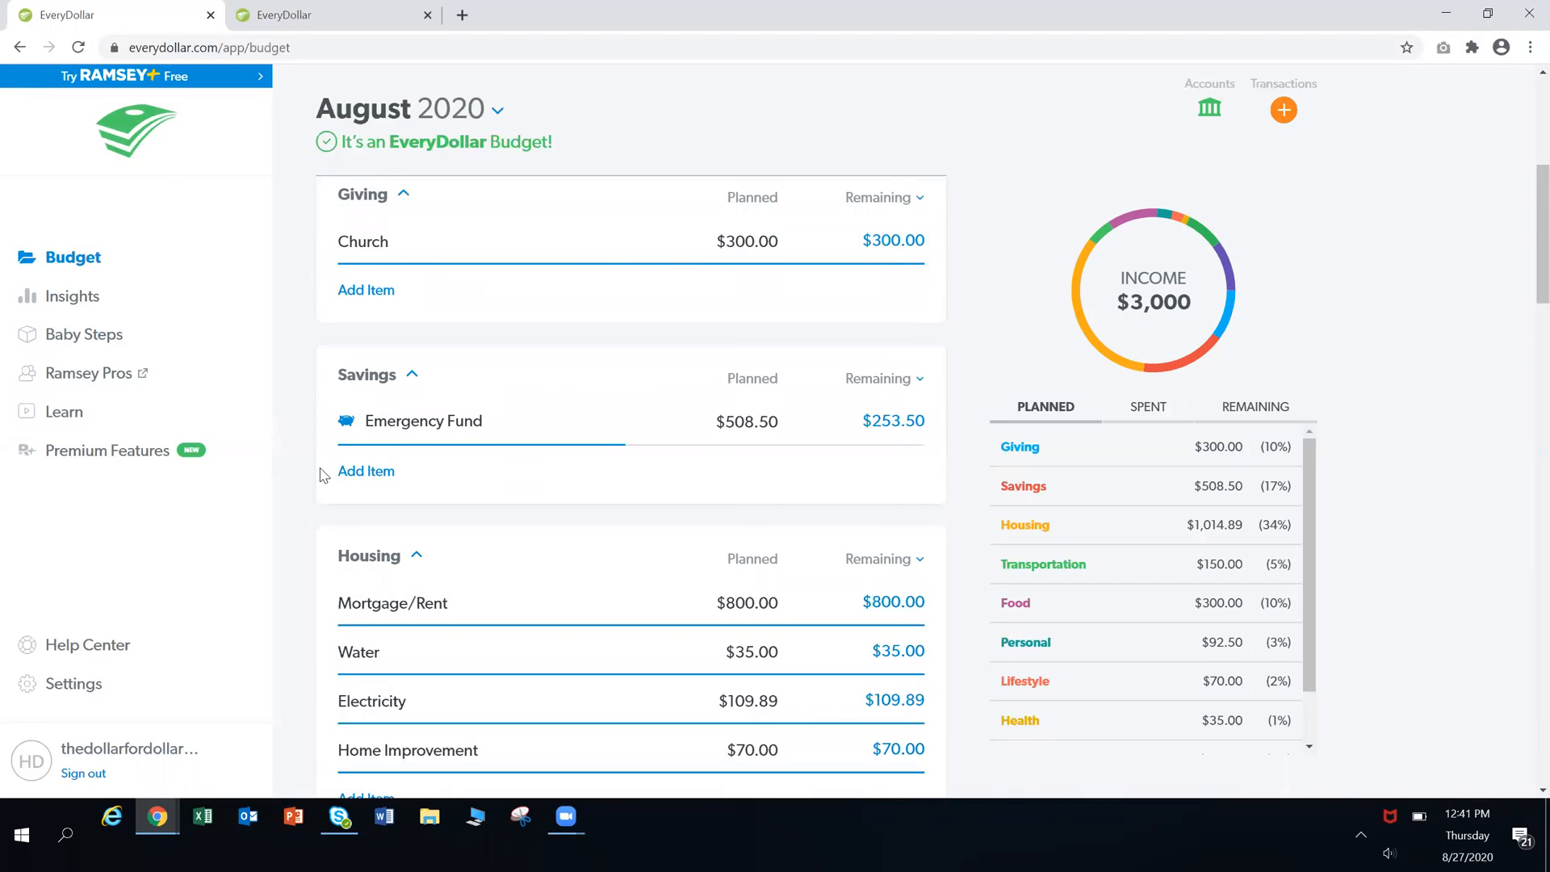
Look over the budget groups from Savings to Debt and back to review their items
scroll(322, 473, down, 5)
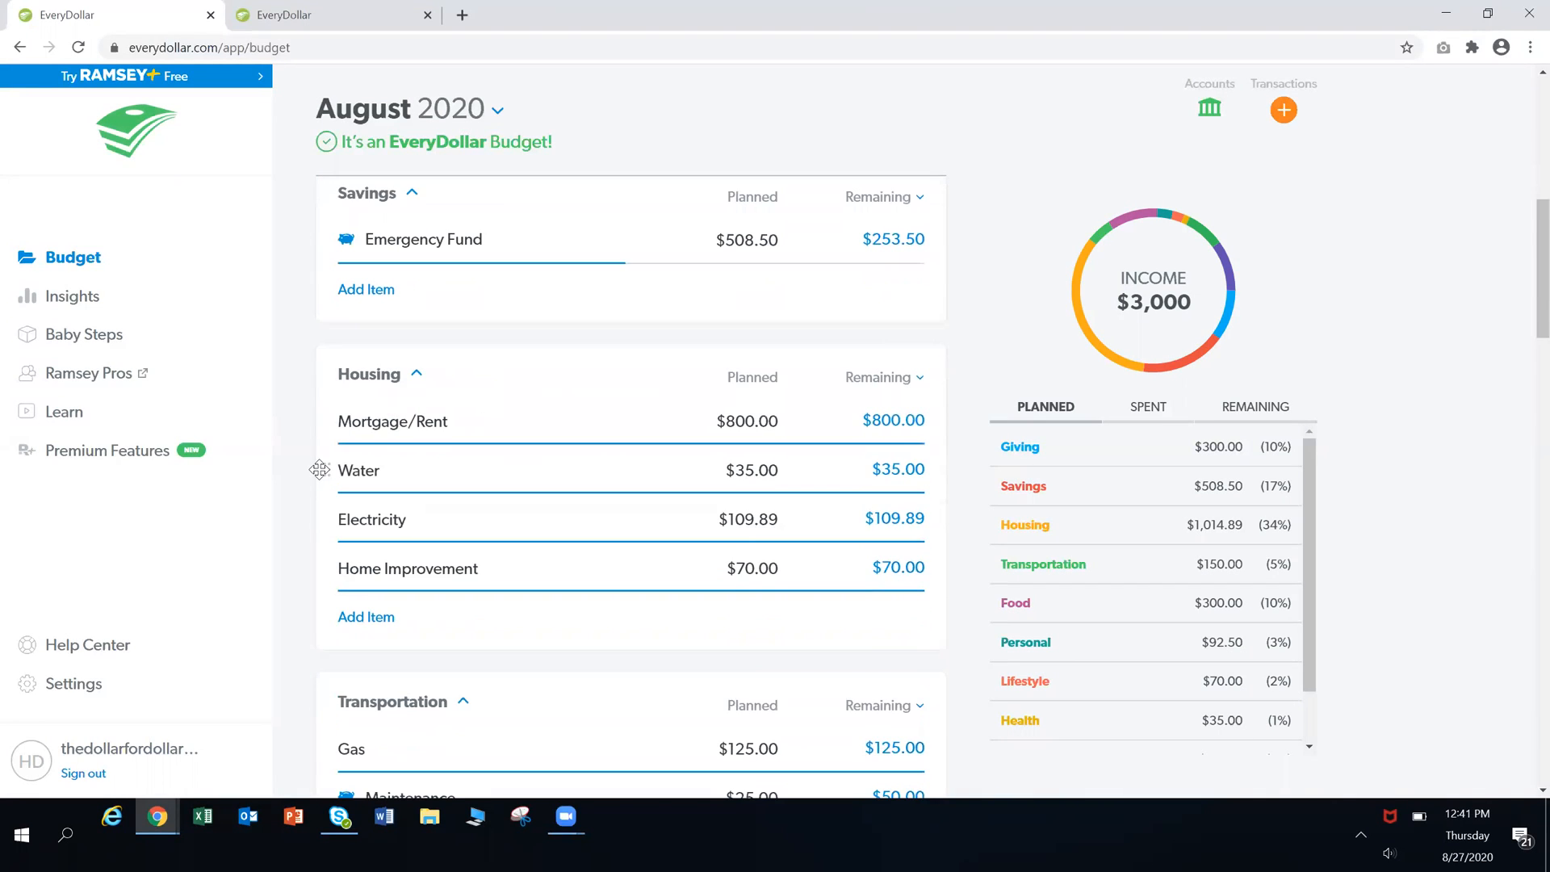
scroll(321, 479, down, 3)
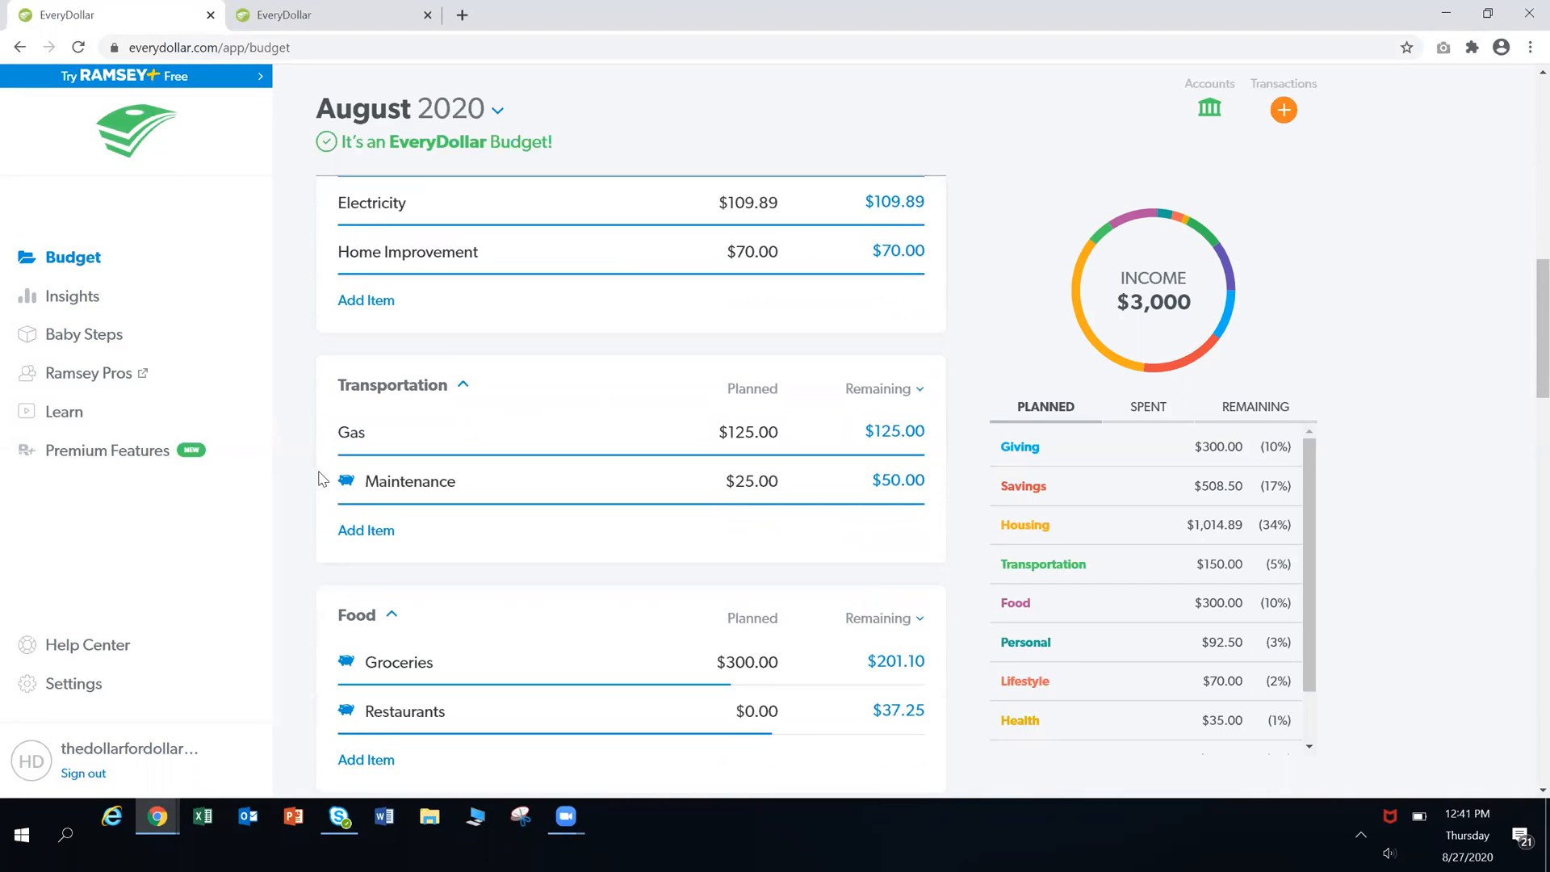
scroll(321, 479, down, 2)
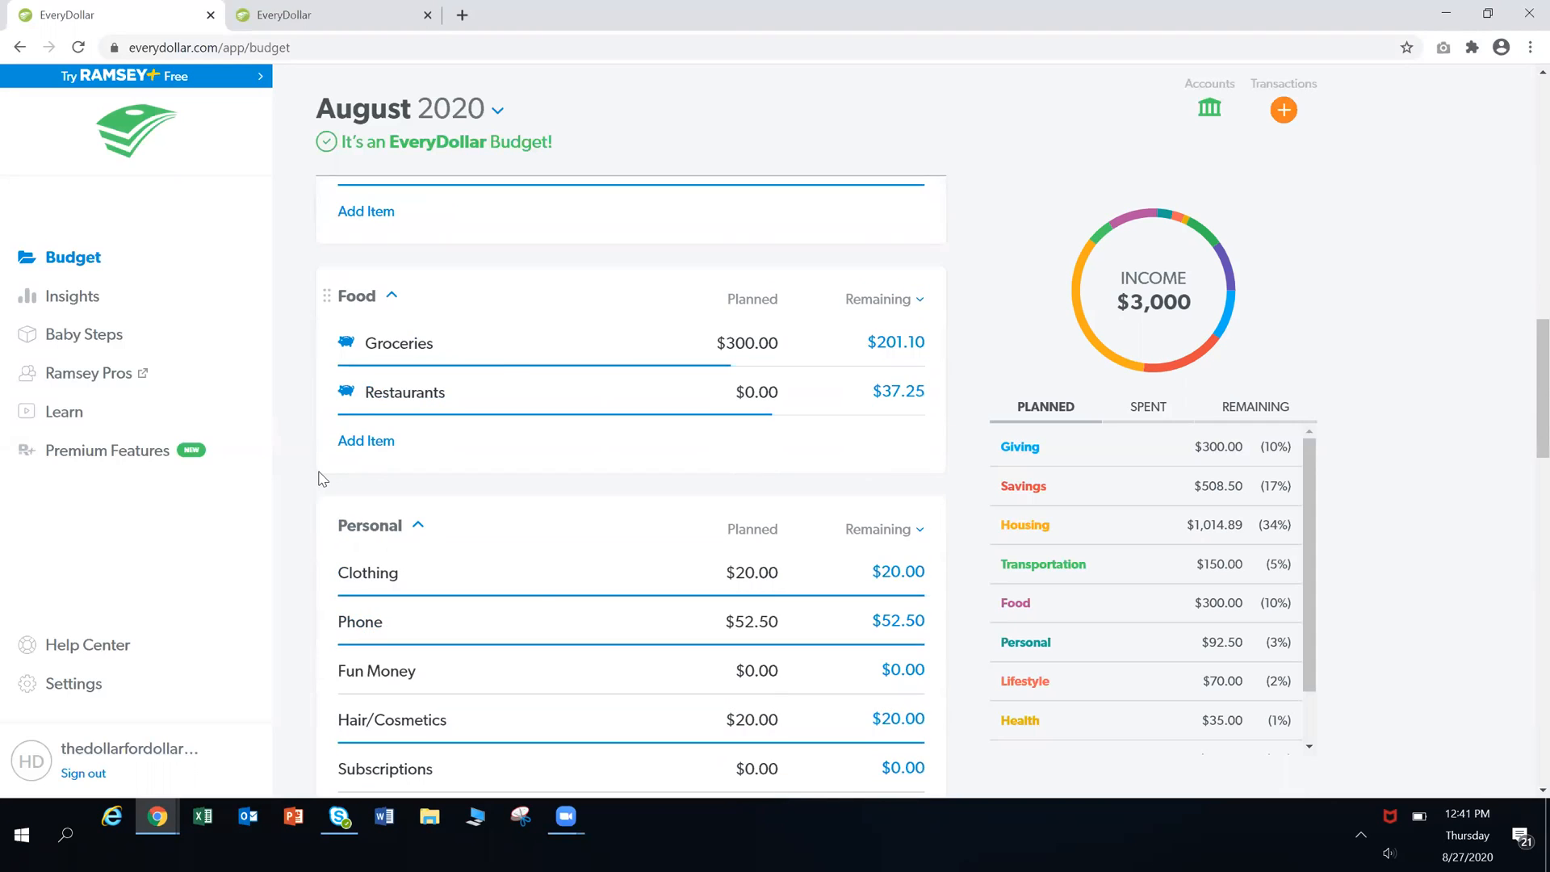
scroll(321, 479, down, 9)
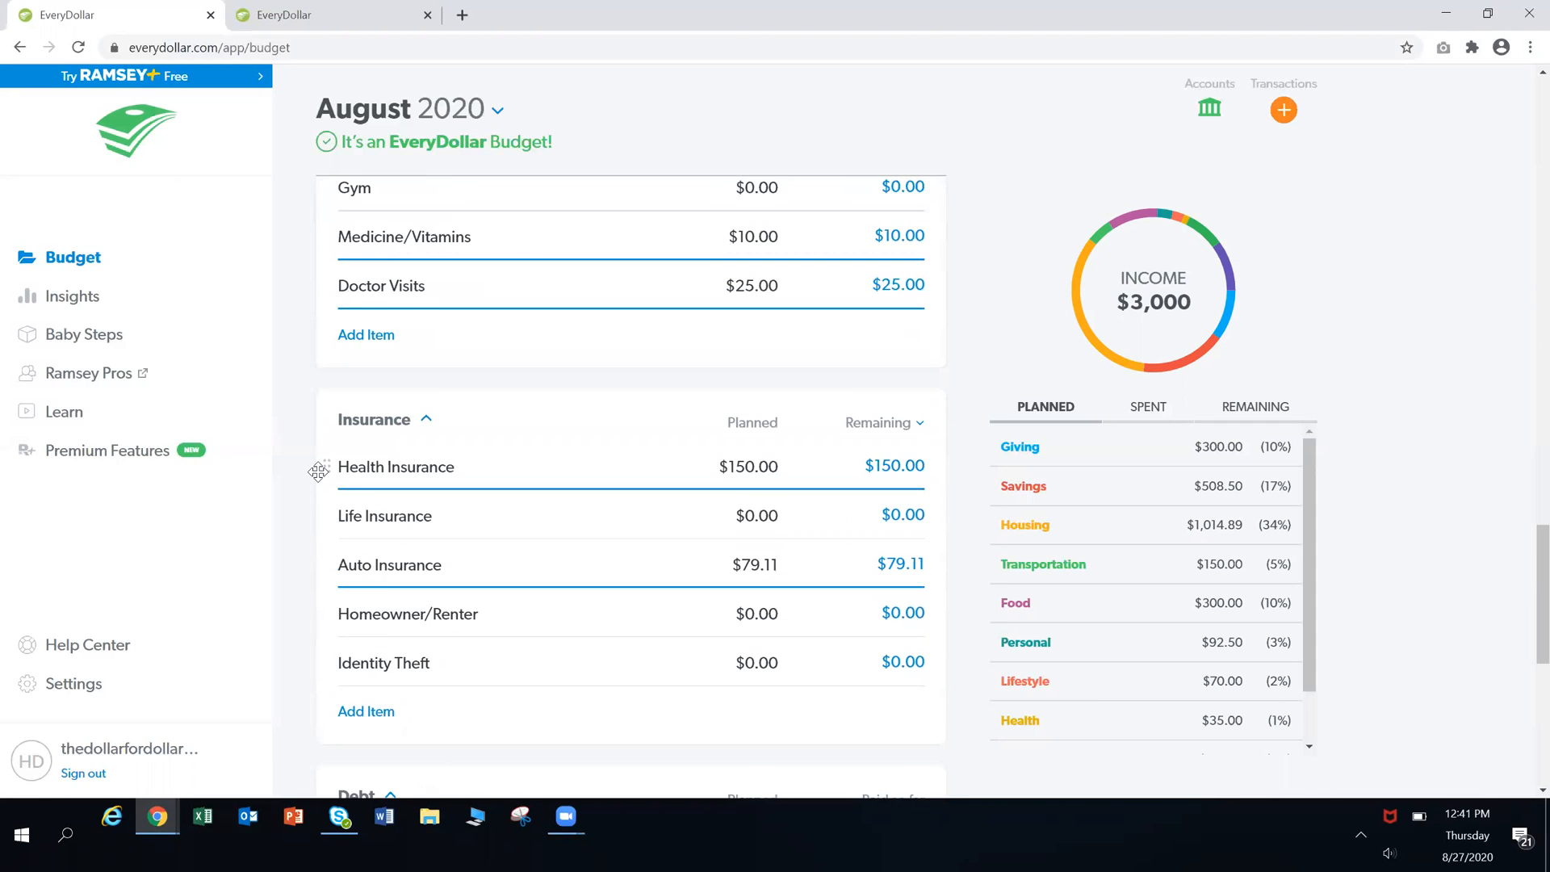
scroll(322, 478, down, 3)
scroll(322, 478, down, 3)
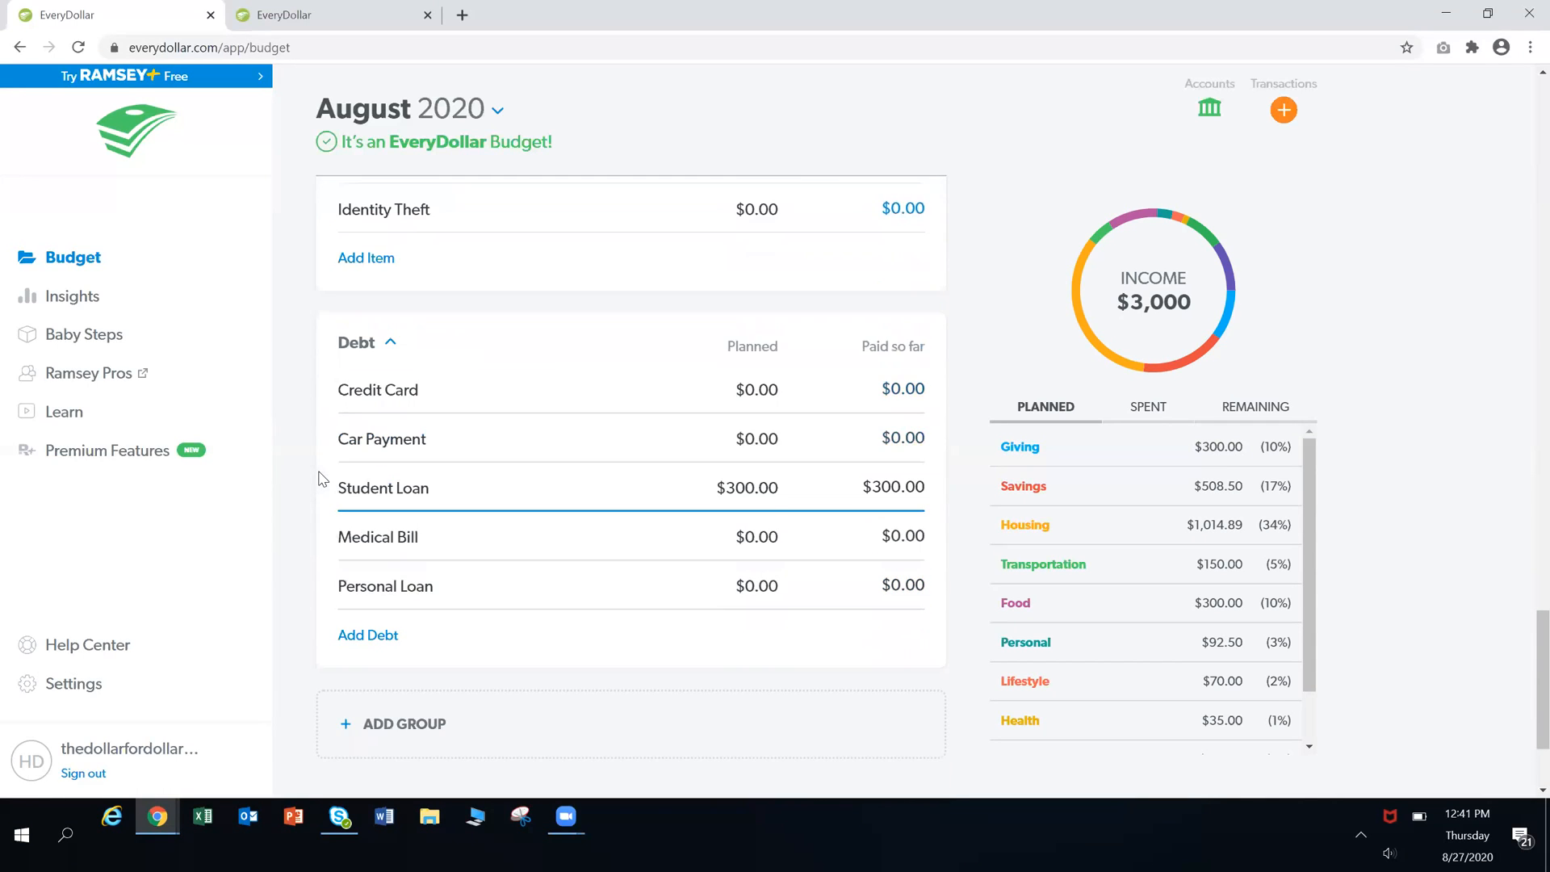
scroll(319, 474, down, 3)
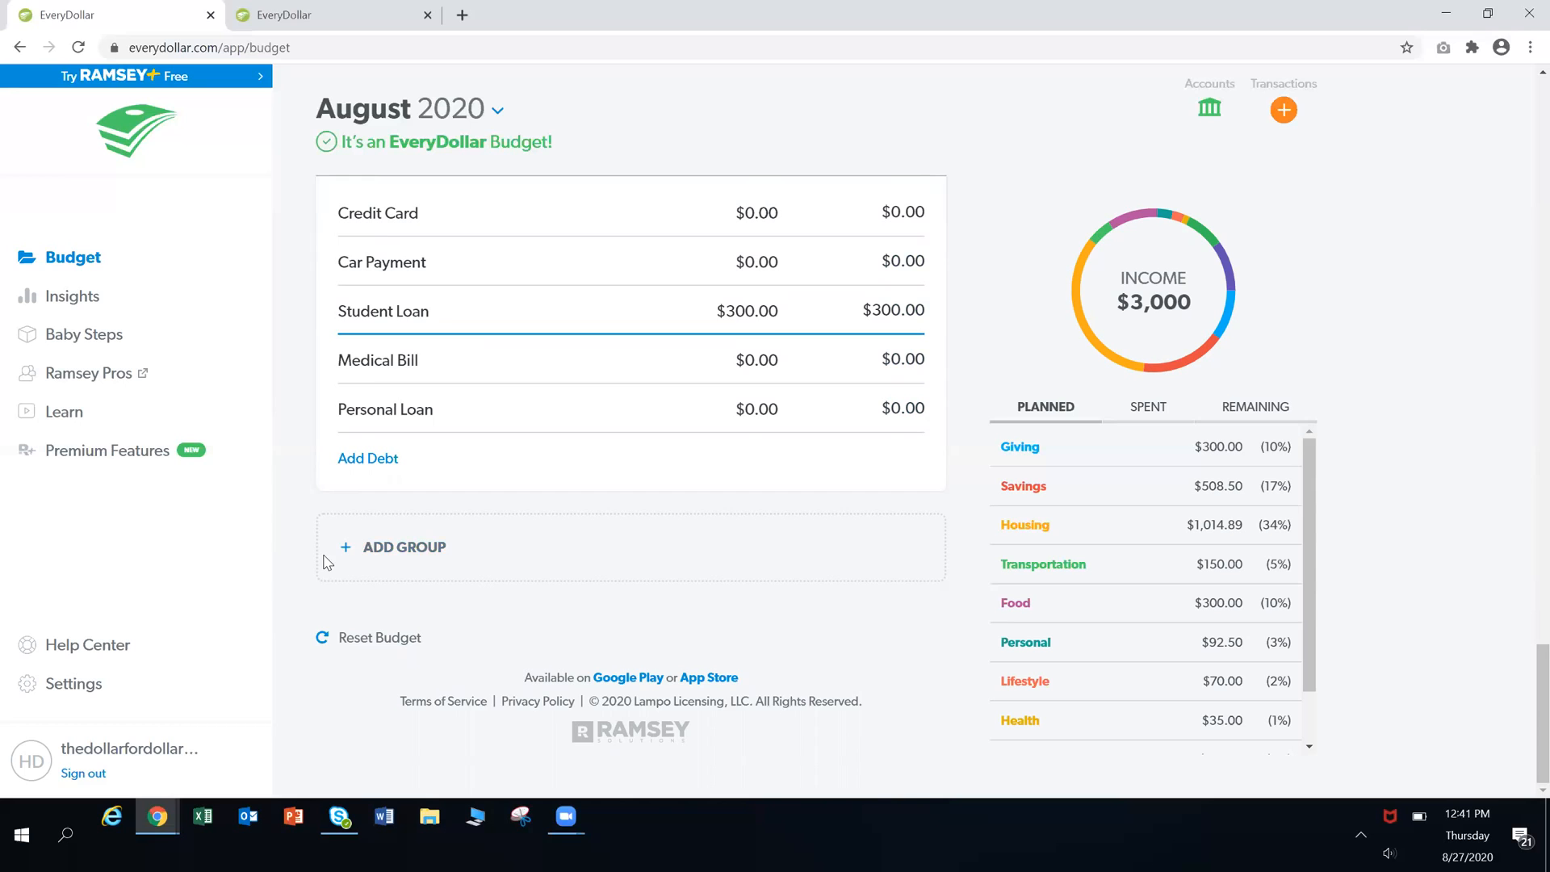
scroll(366, 550, up, 15)
scroll(404, 568, up, 8)
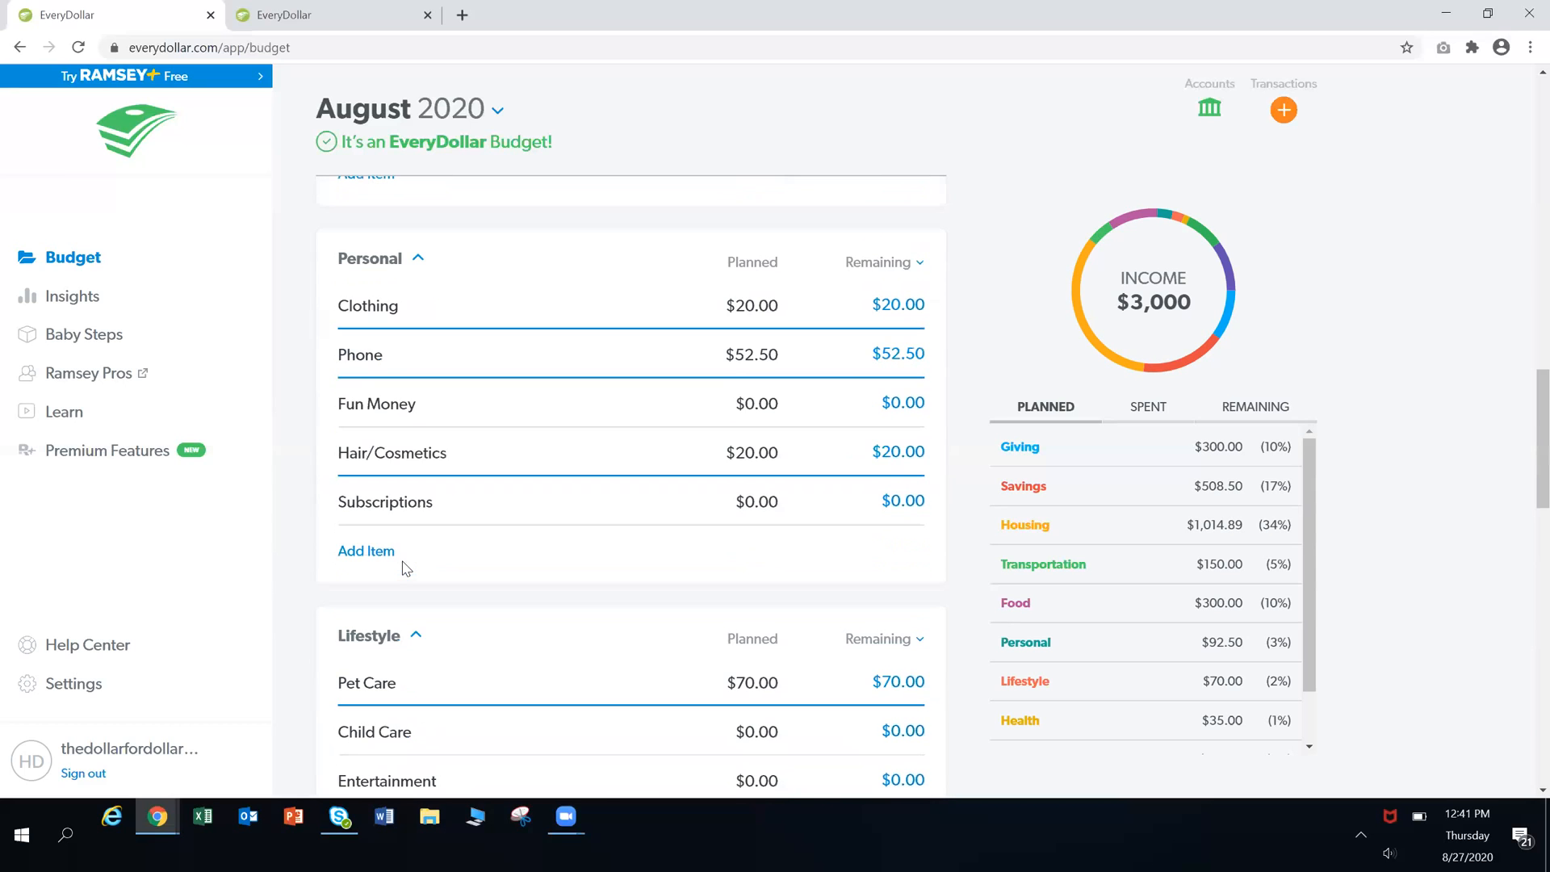
scroll(403, 567, up, 5)
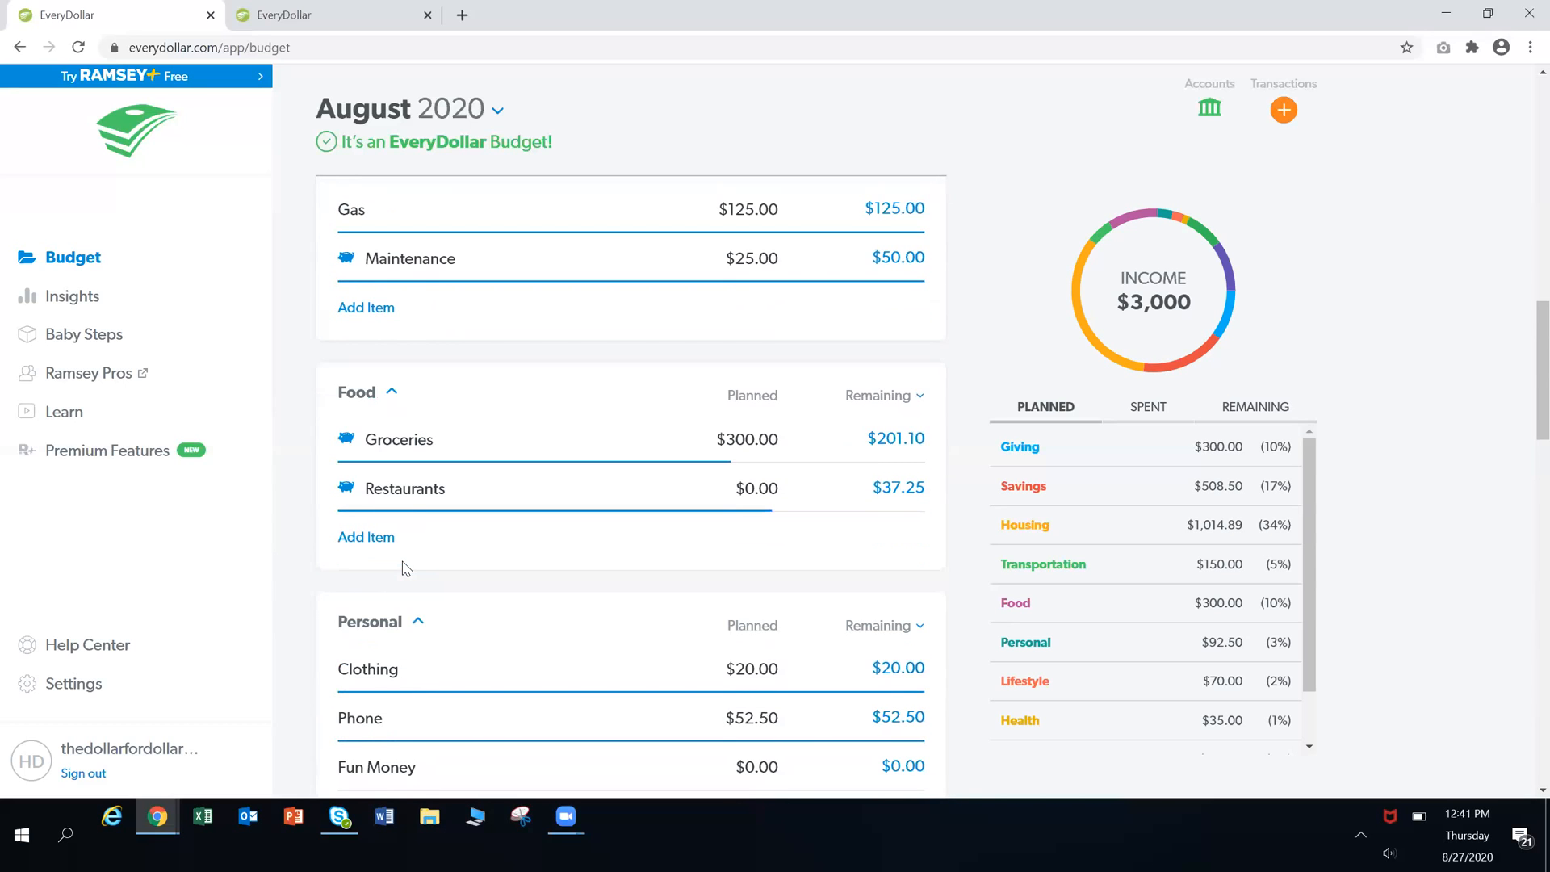
Add a new budget group below Debt and name it Vacation
scroll(403, 568, down, 20)
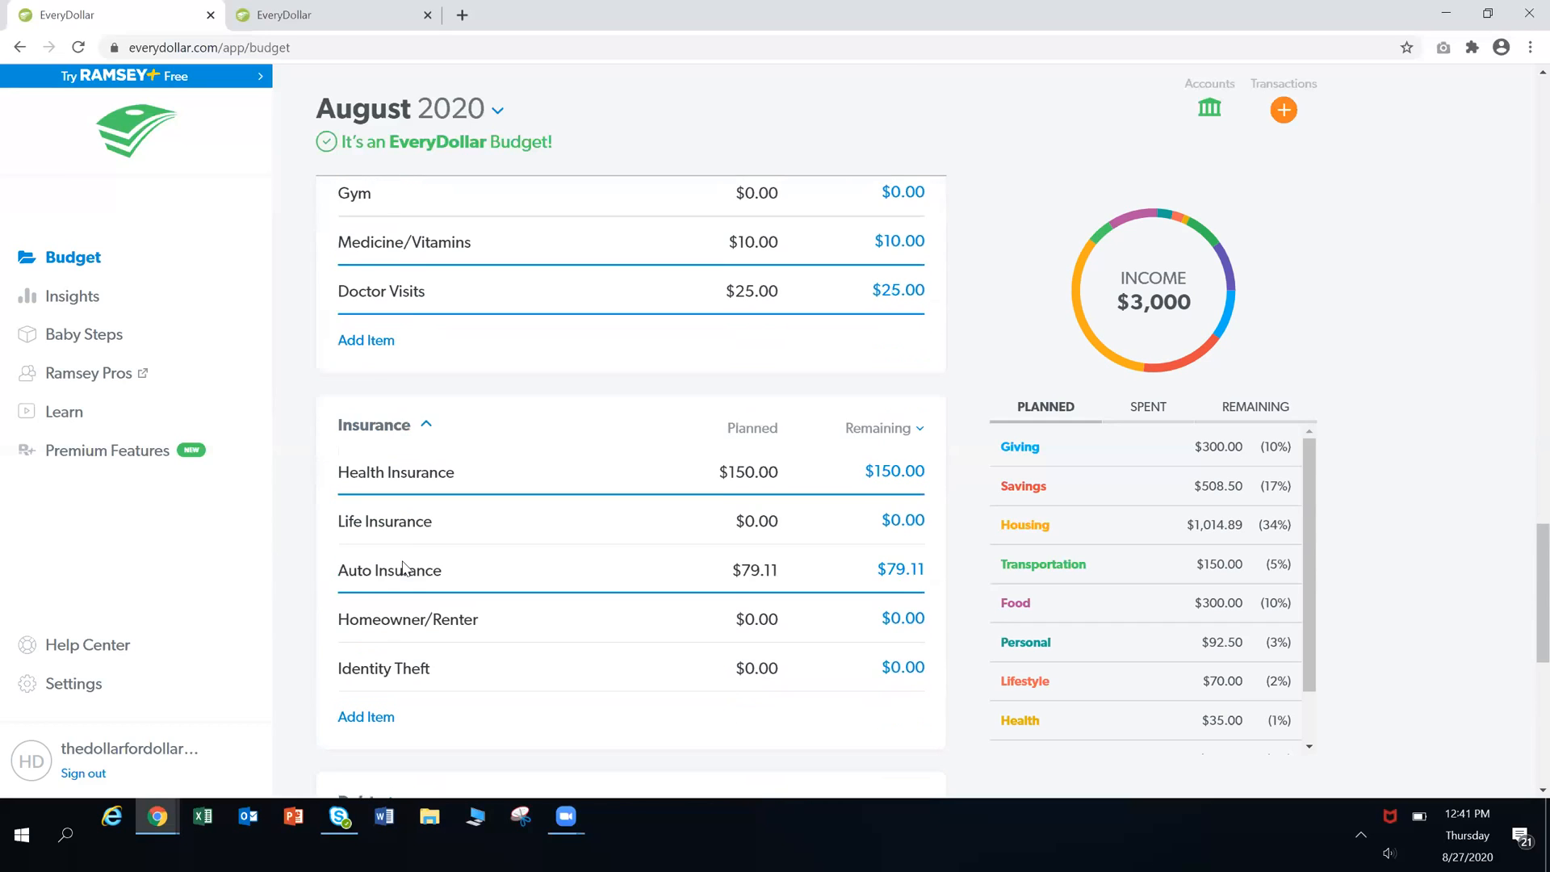
click(401, 549)
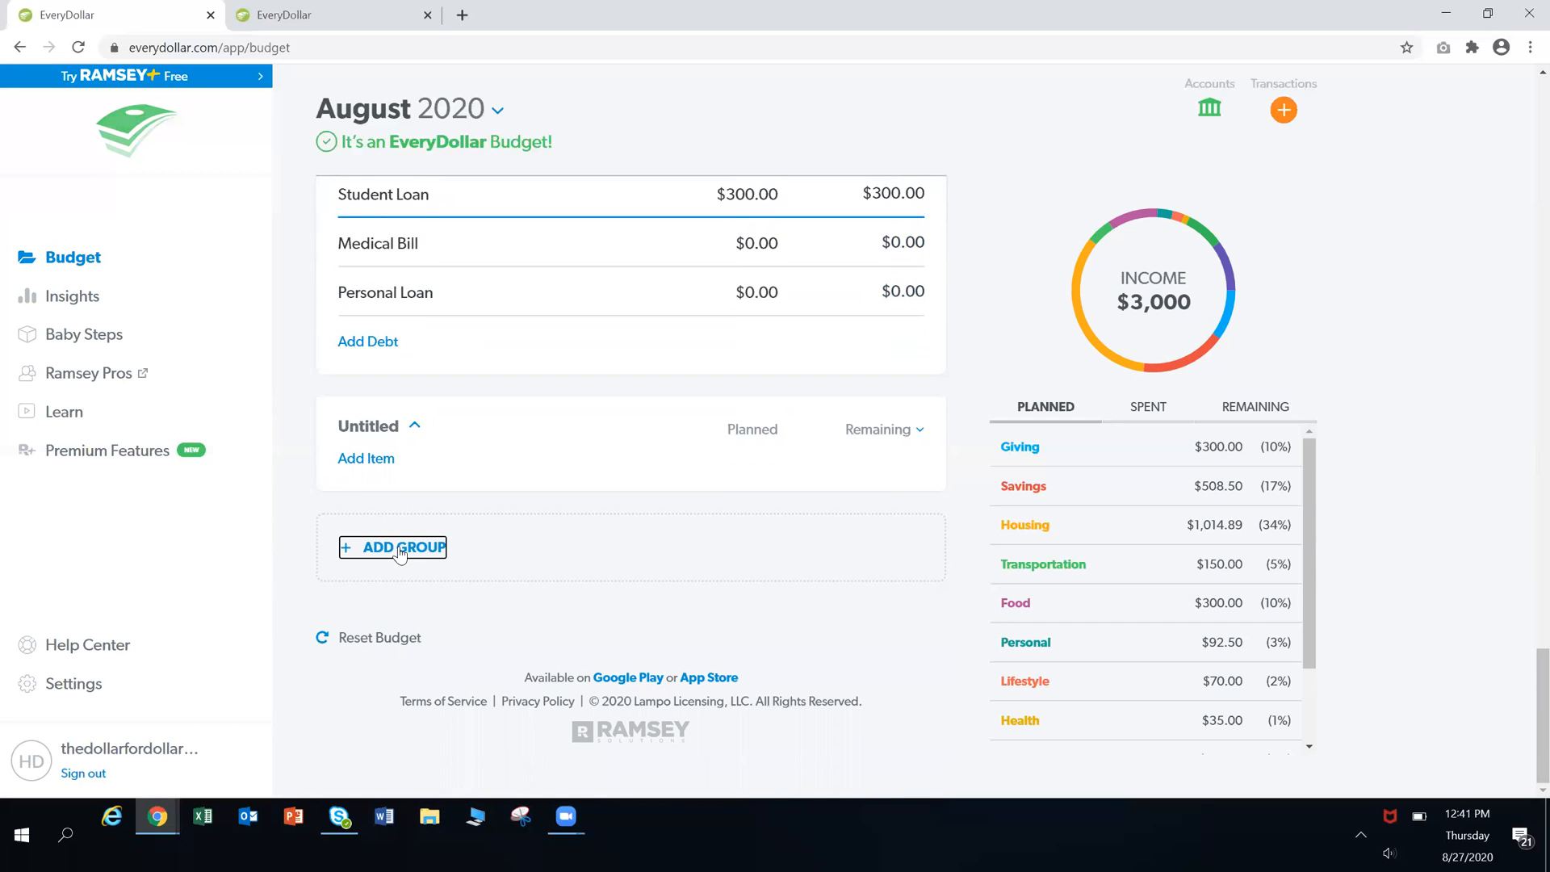
click(414, 433)
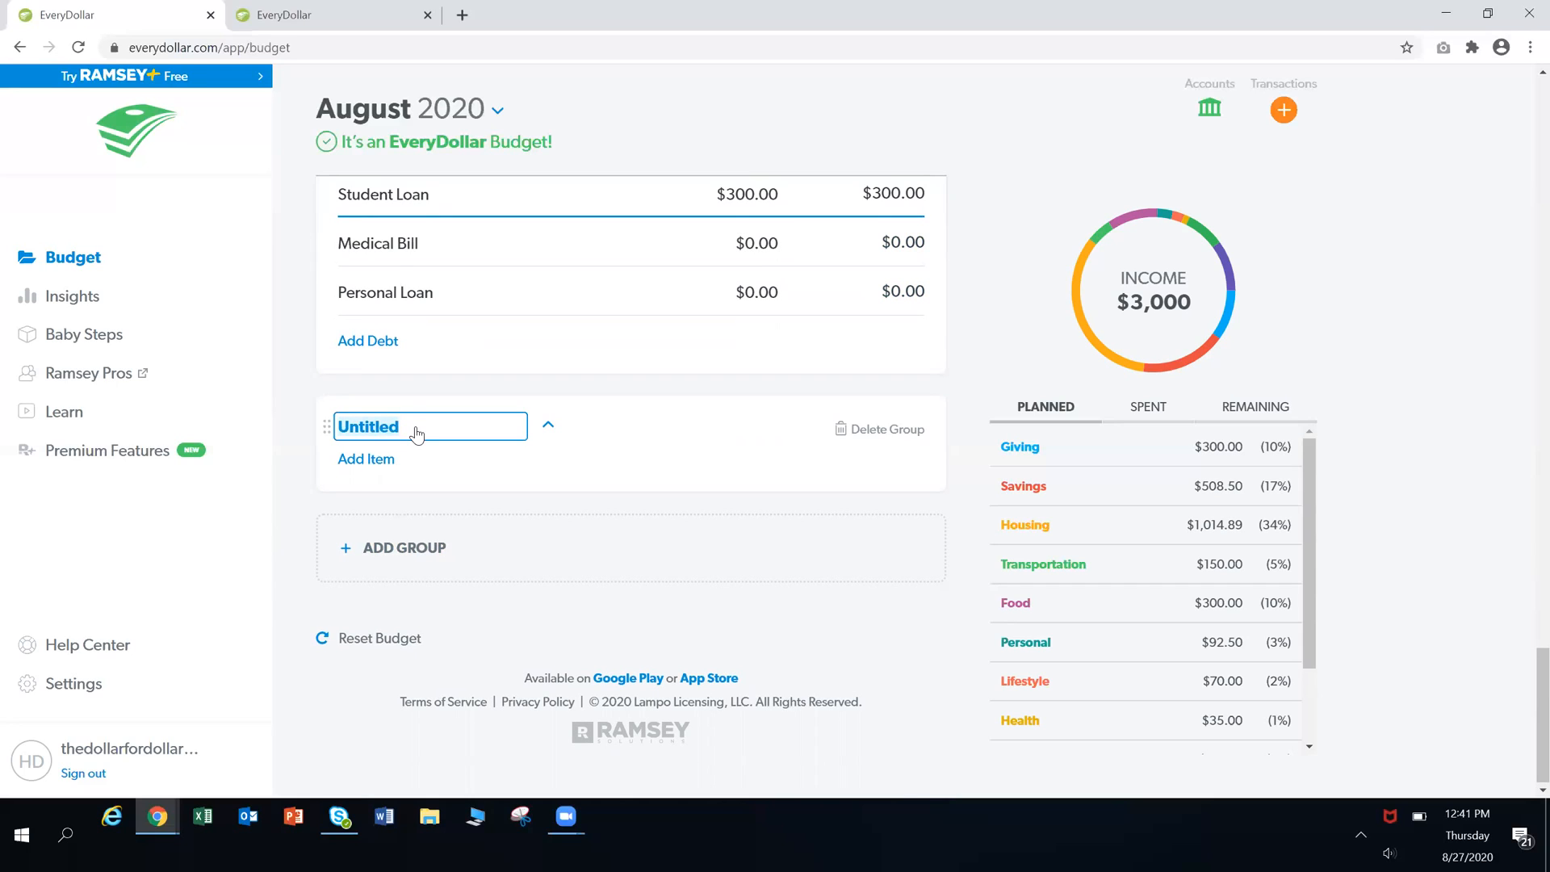
text(Vacation)
click(292, 497)
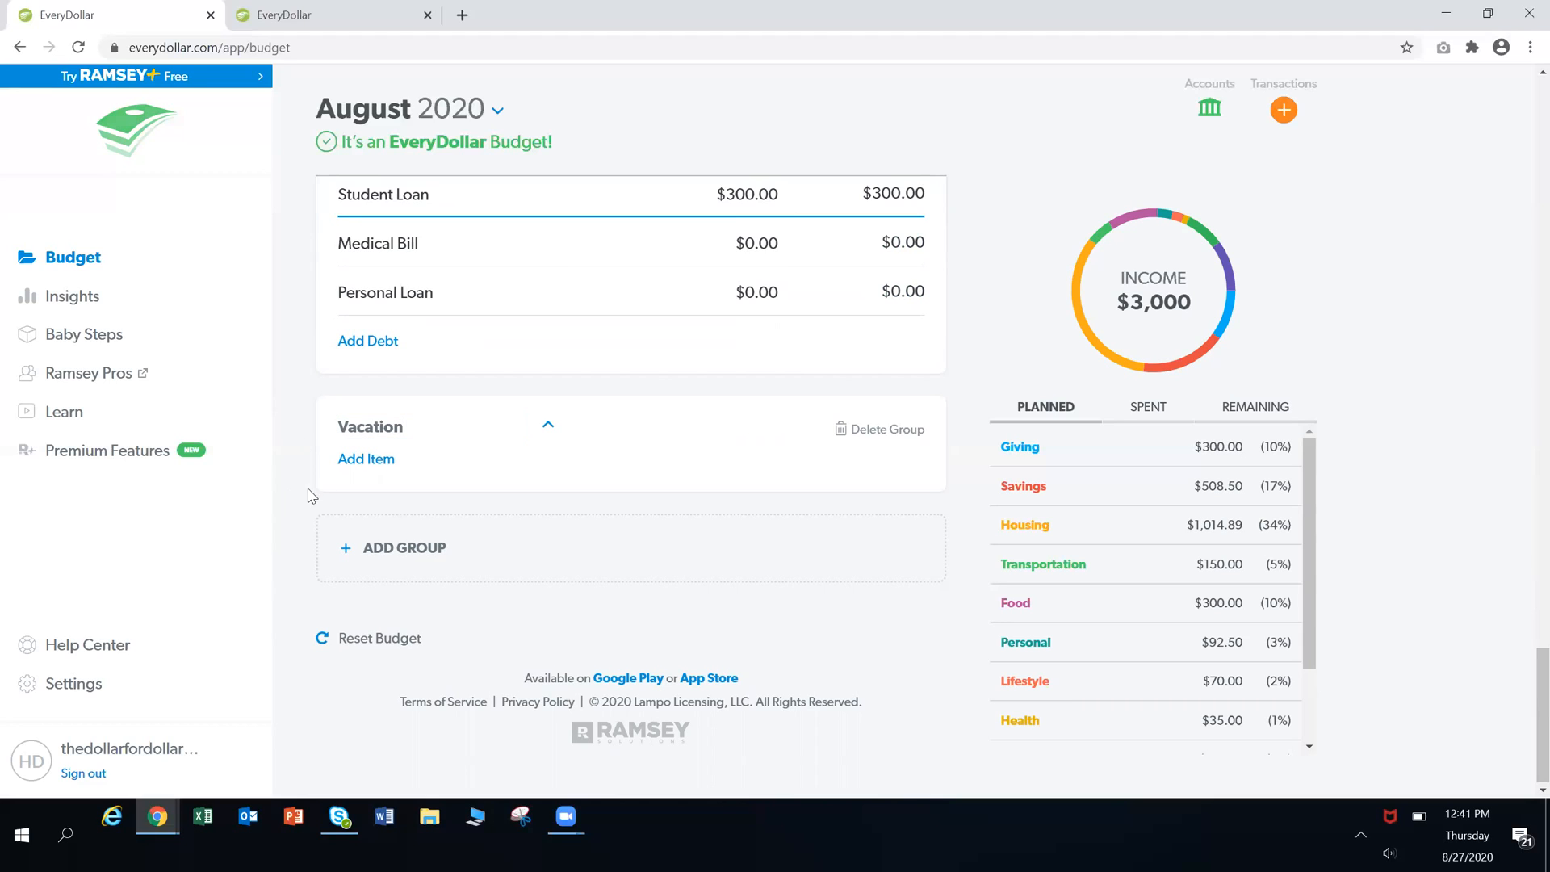
Add an item named Hotel to the Vacation group
click(367, 459)
click(382, 472)
key(BackSpace)
key(BackSpace)
key(BackSpace)
key(BackSpace)
key(BackSpace)
text(Hotel)
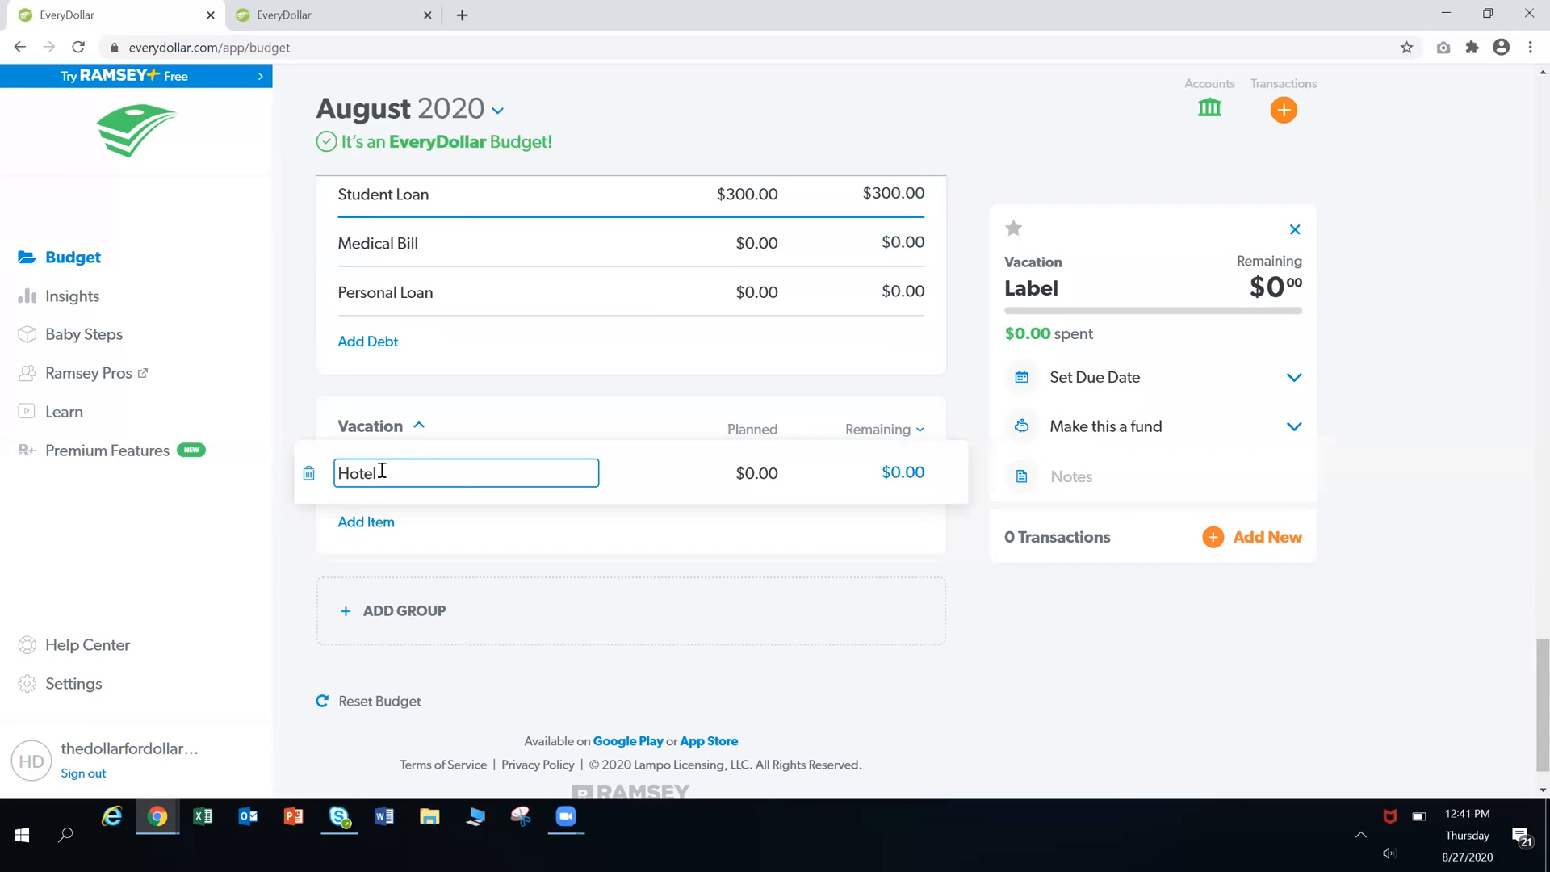
click(289, 433)
Add two more items to the Vacation group, named Plane Tickets and Food
click(361, 523)
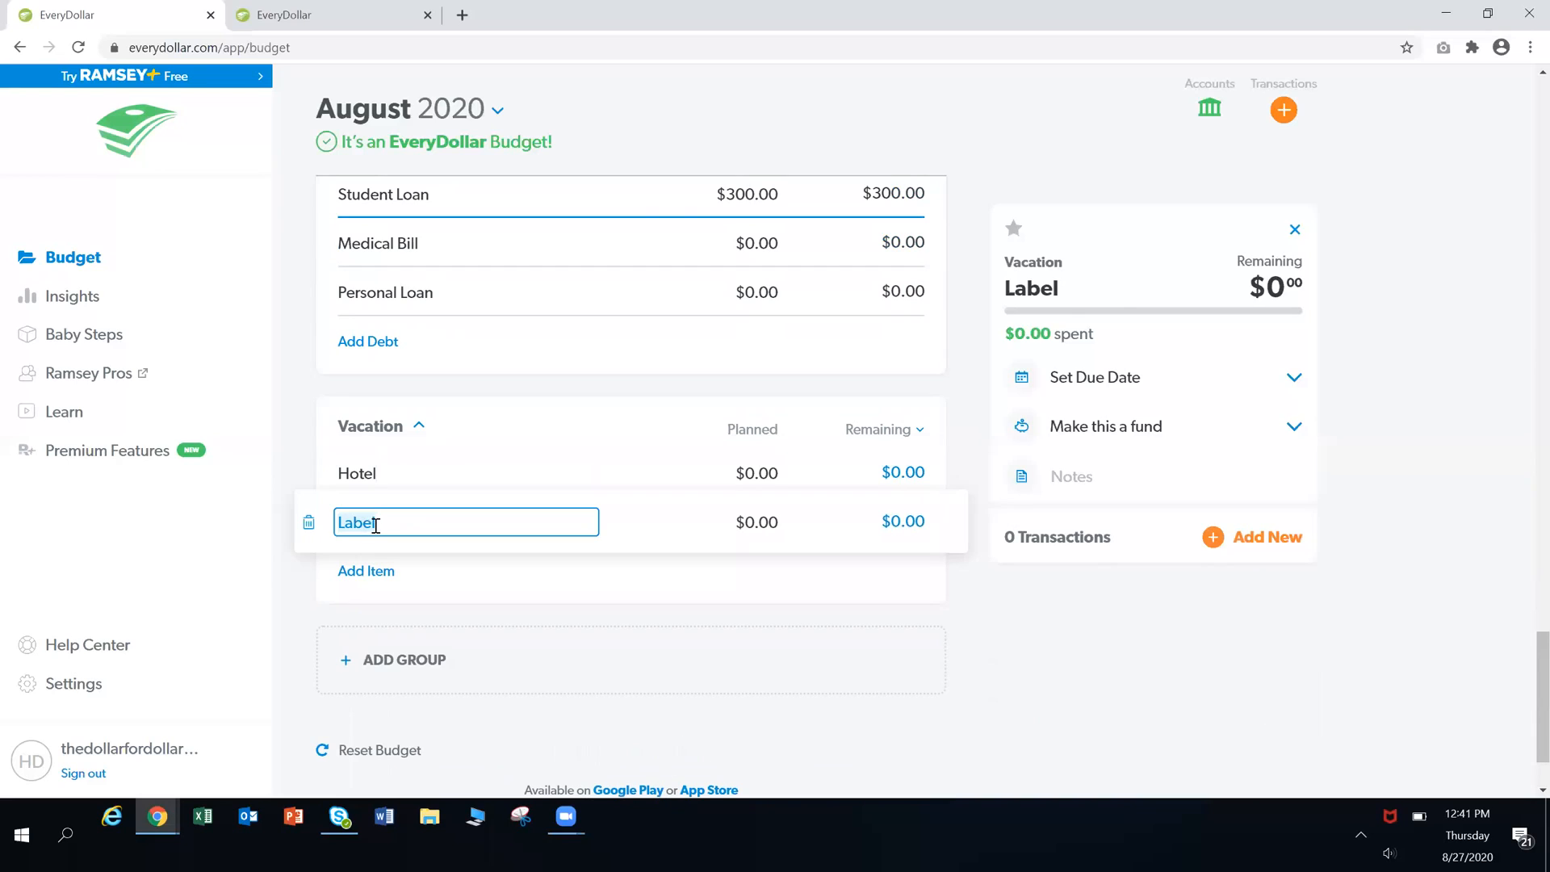
text(Plane Tickets)
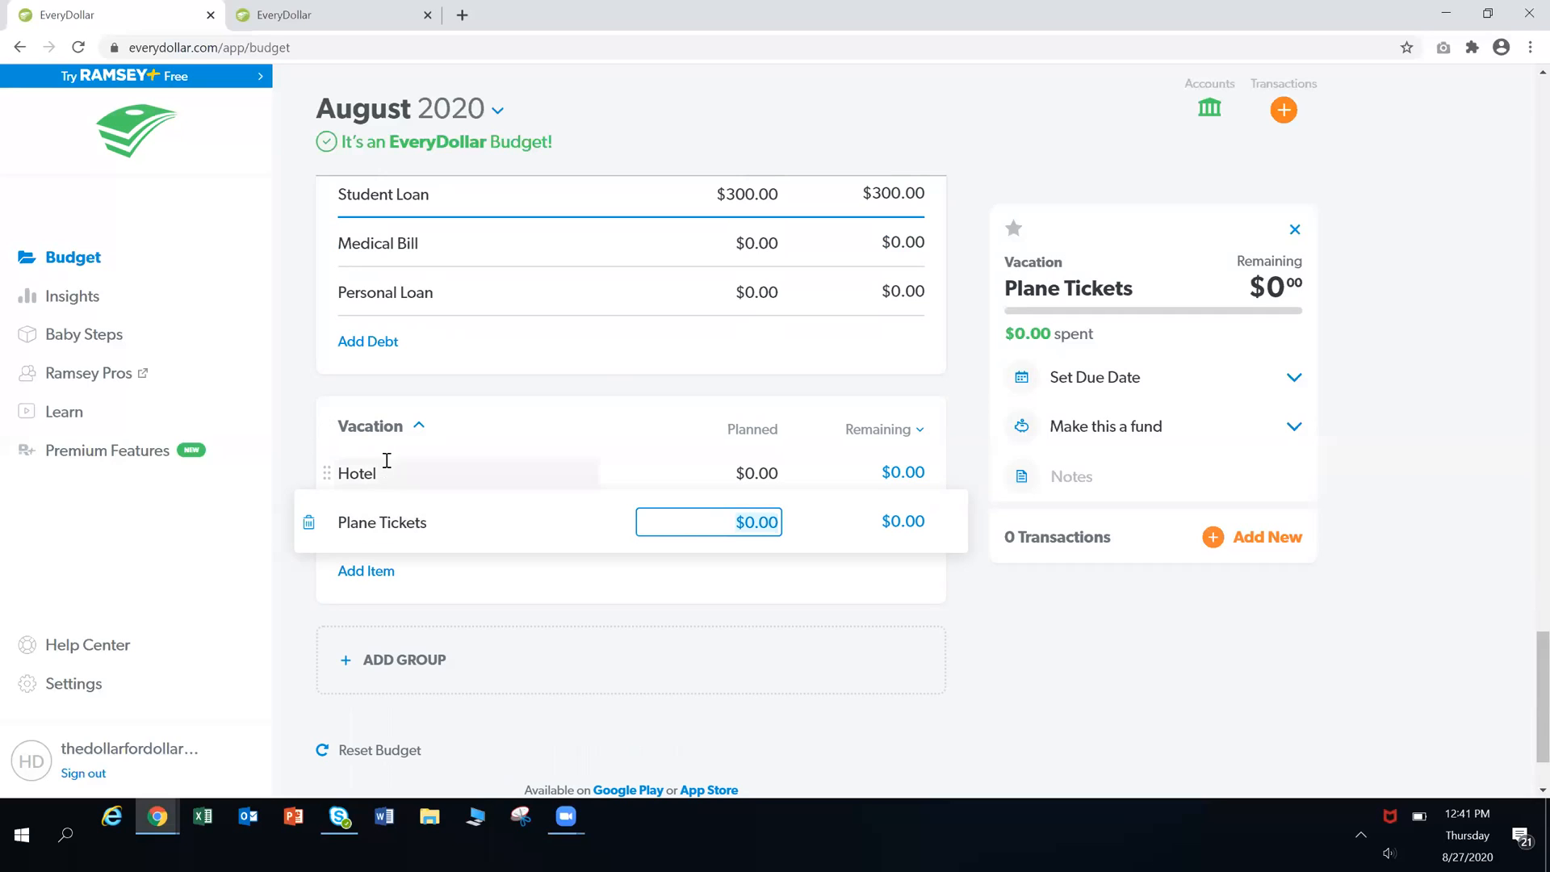
click(386, 574)
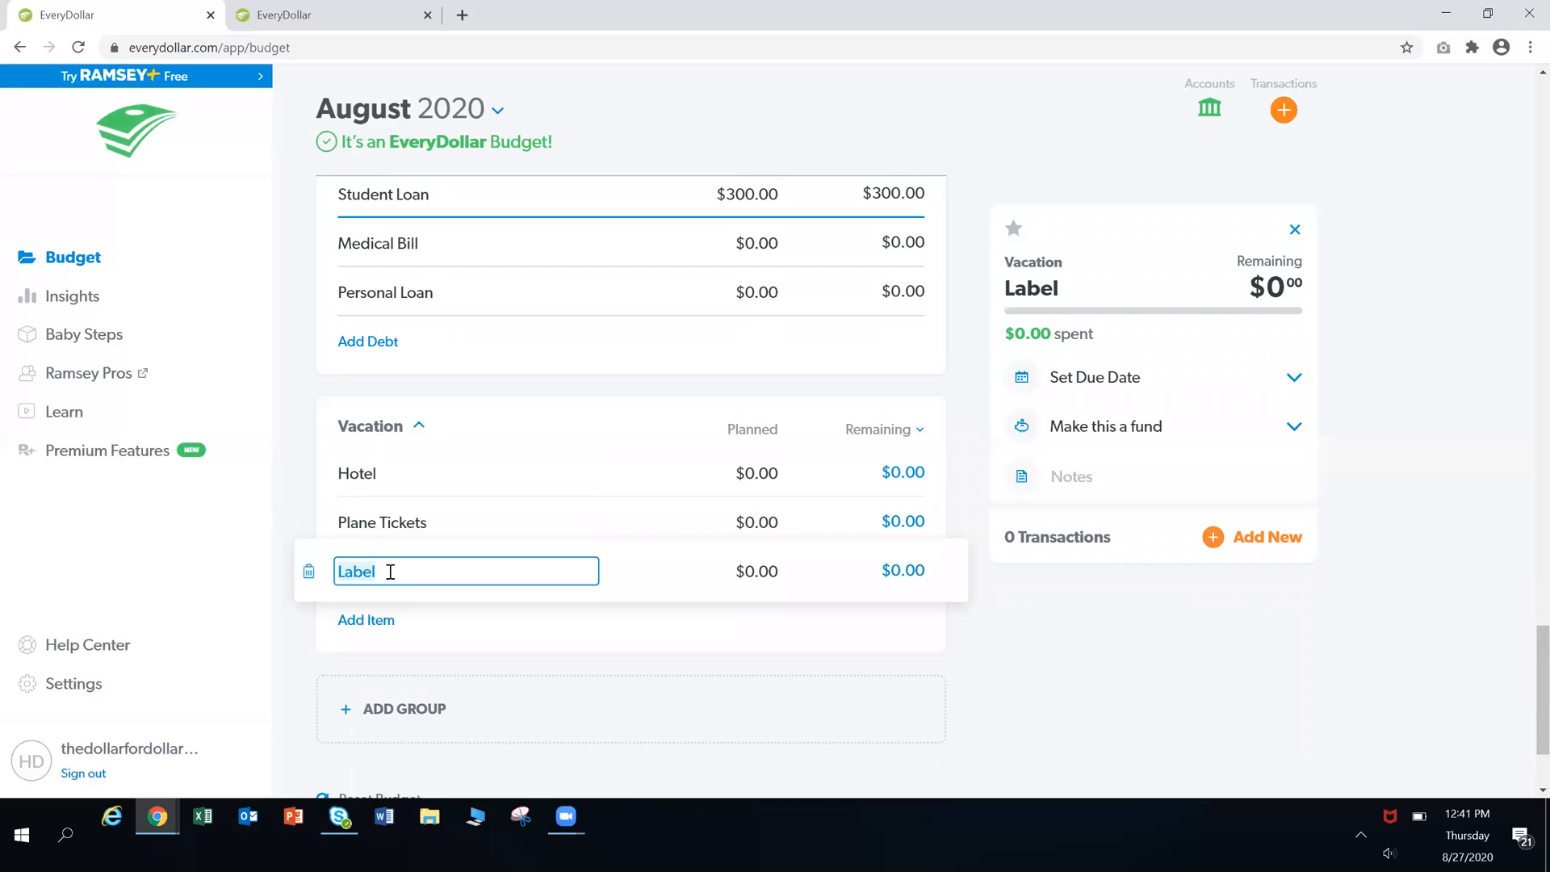
text(Food)
click(309, 444)
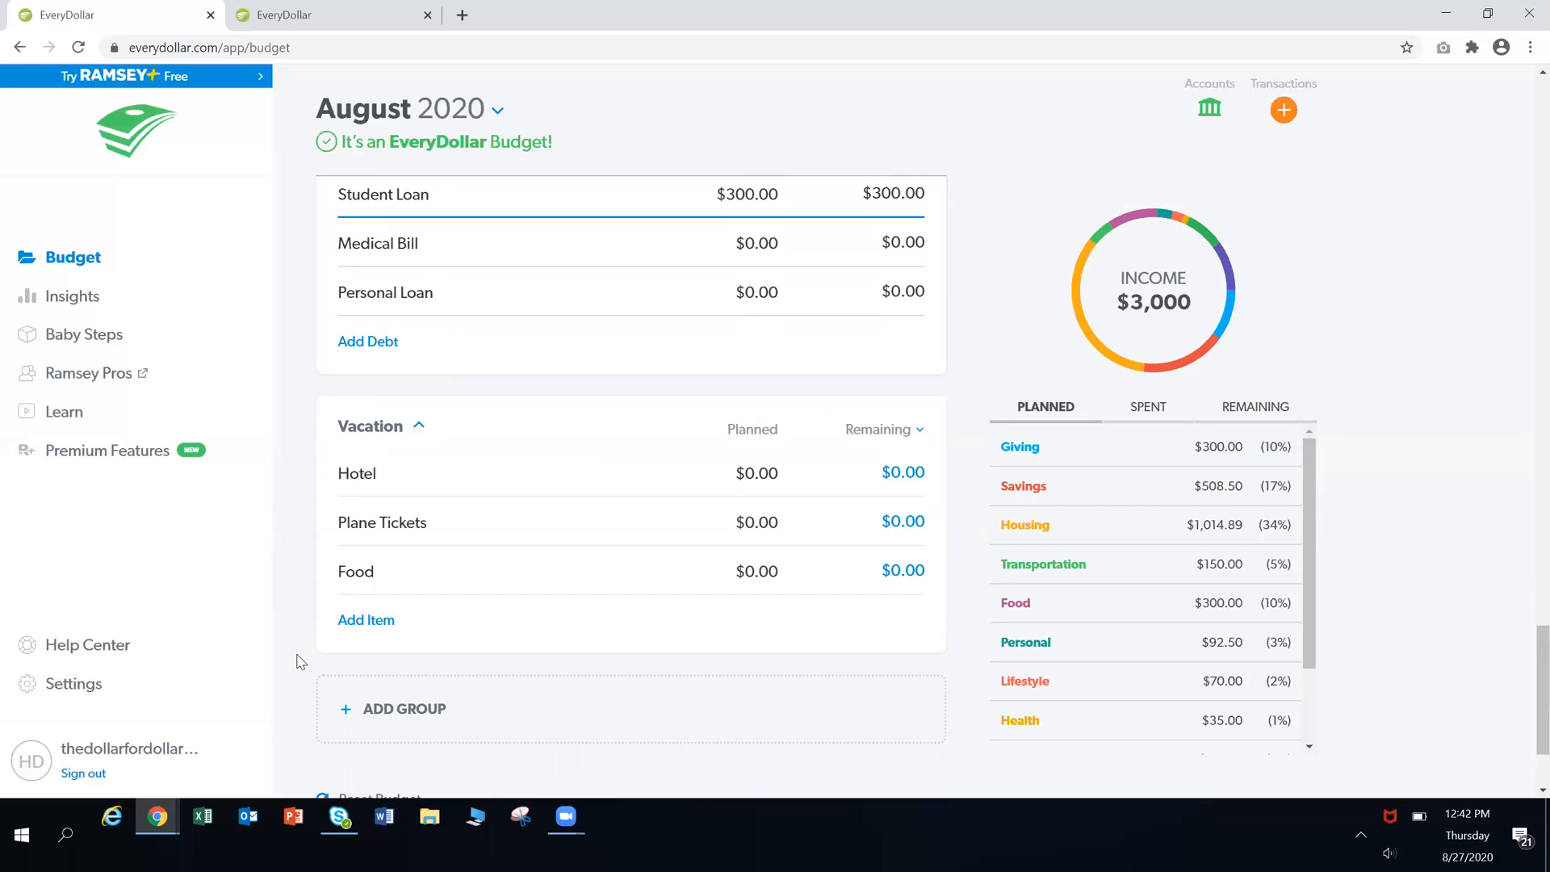
scroll(560, 136, up, 2)
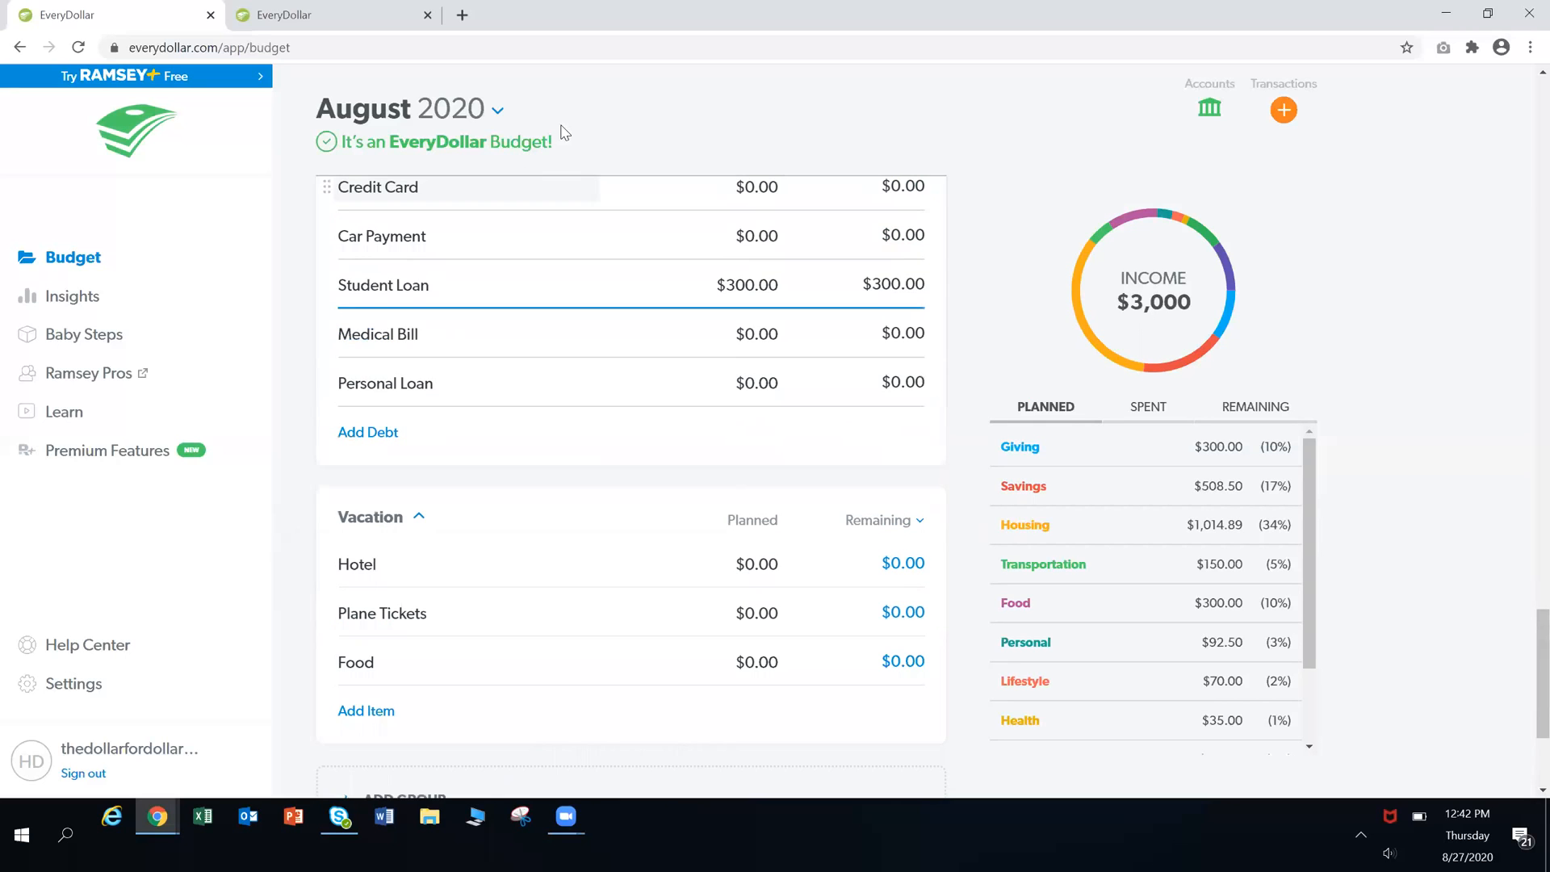
Switch from the August budget to the September 2020 budget
scroll(1007, 609, up, 12)
scroll(981, 610, up, 10)
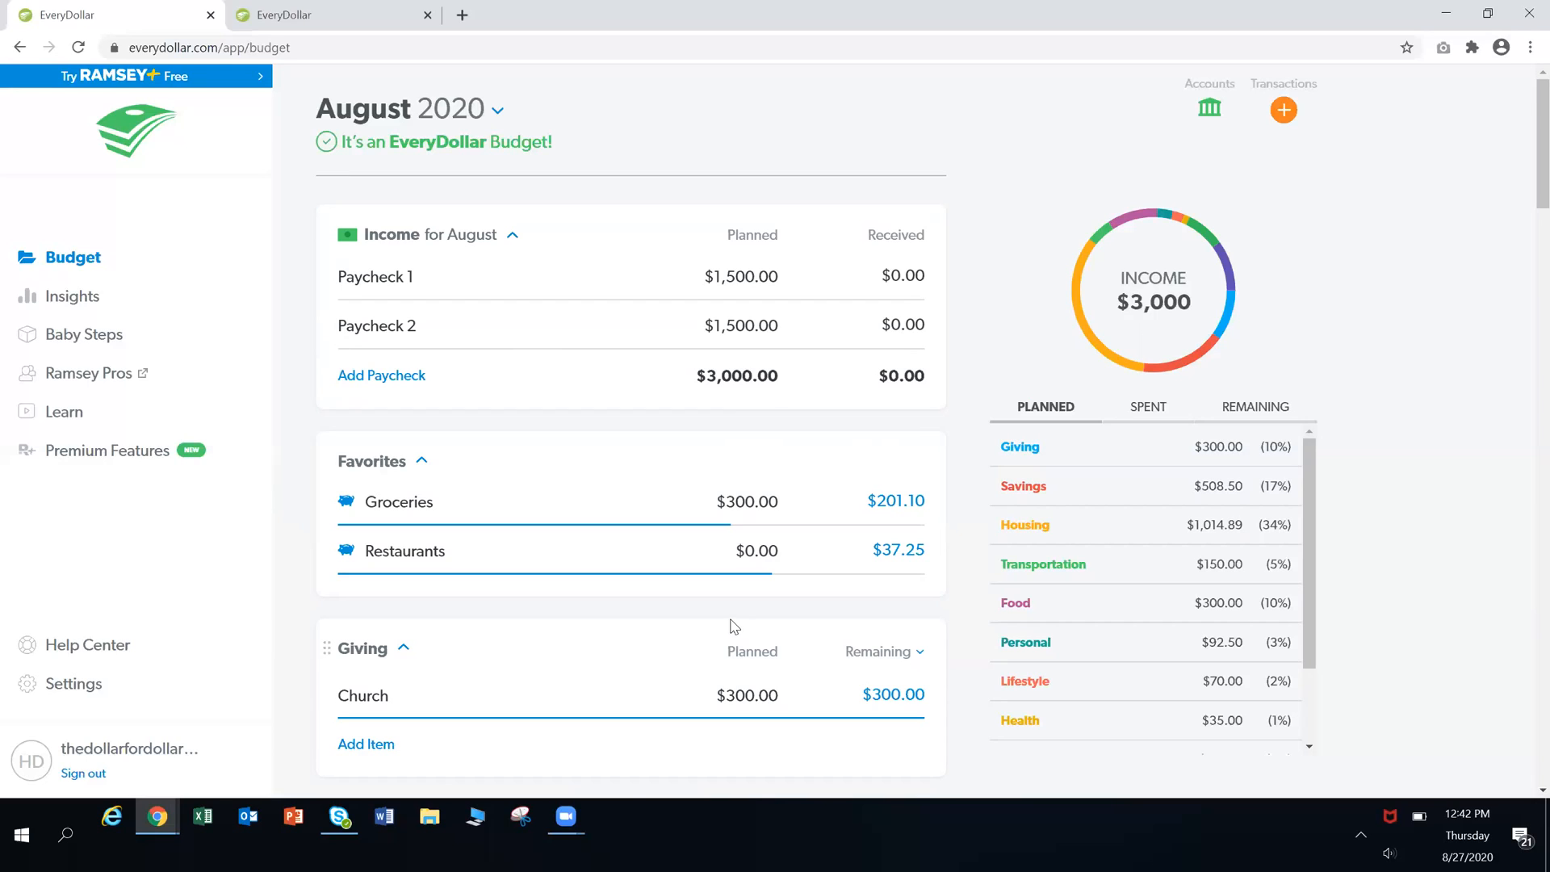
click(501, 114)
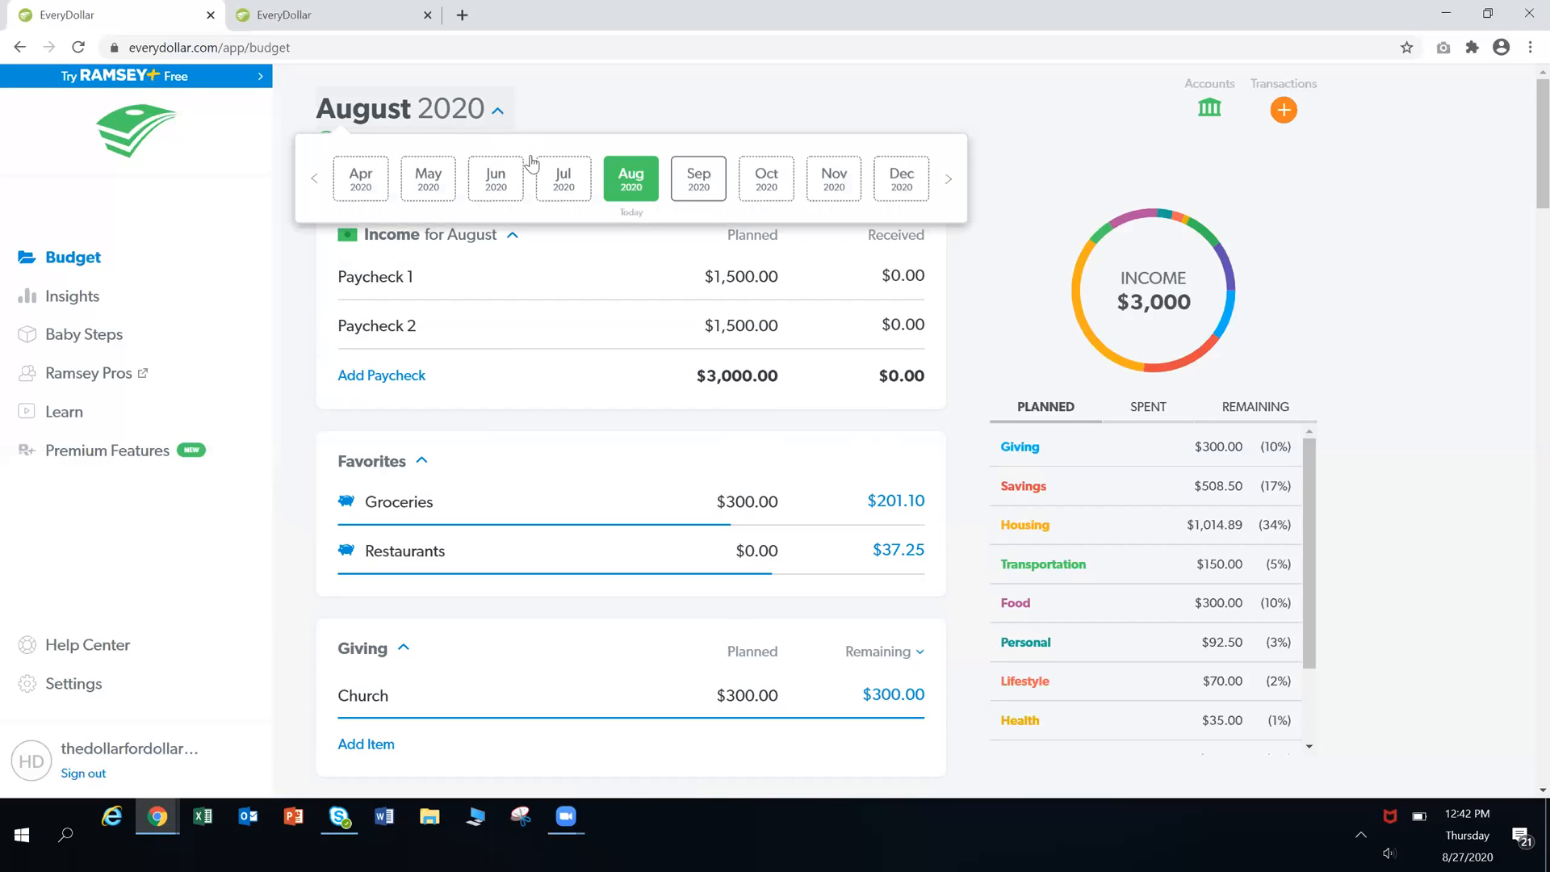
click(699, 181)
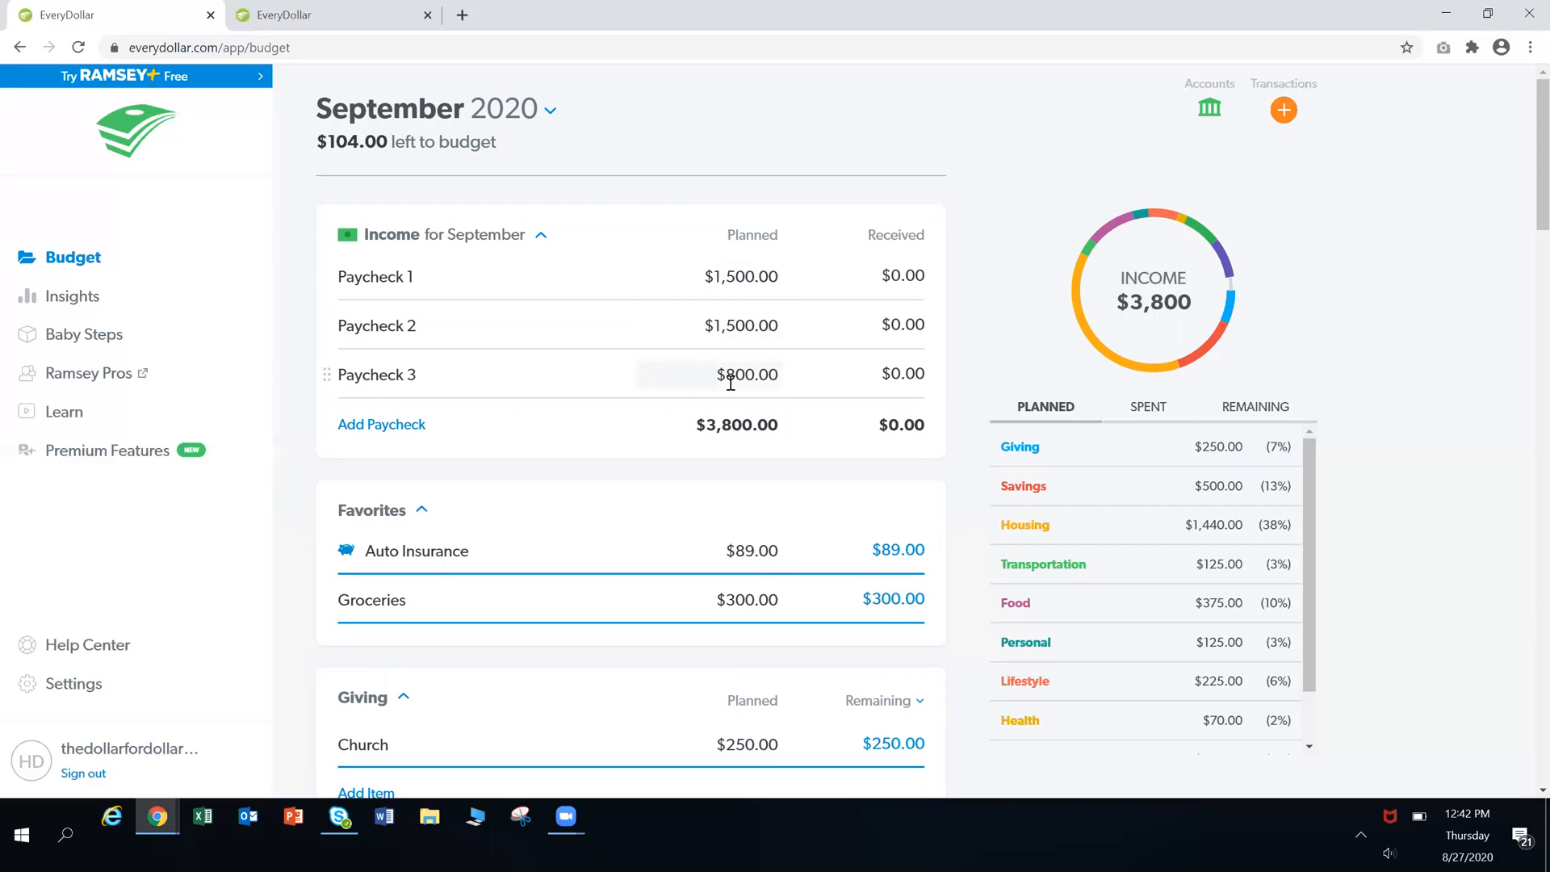
Reset the September 2020 budget so that it is replaced with the August 2020 budget
scroll(761, 494, down, 4)
scroll(761, 494, down, 20)
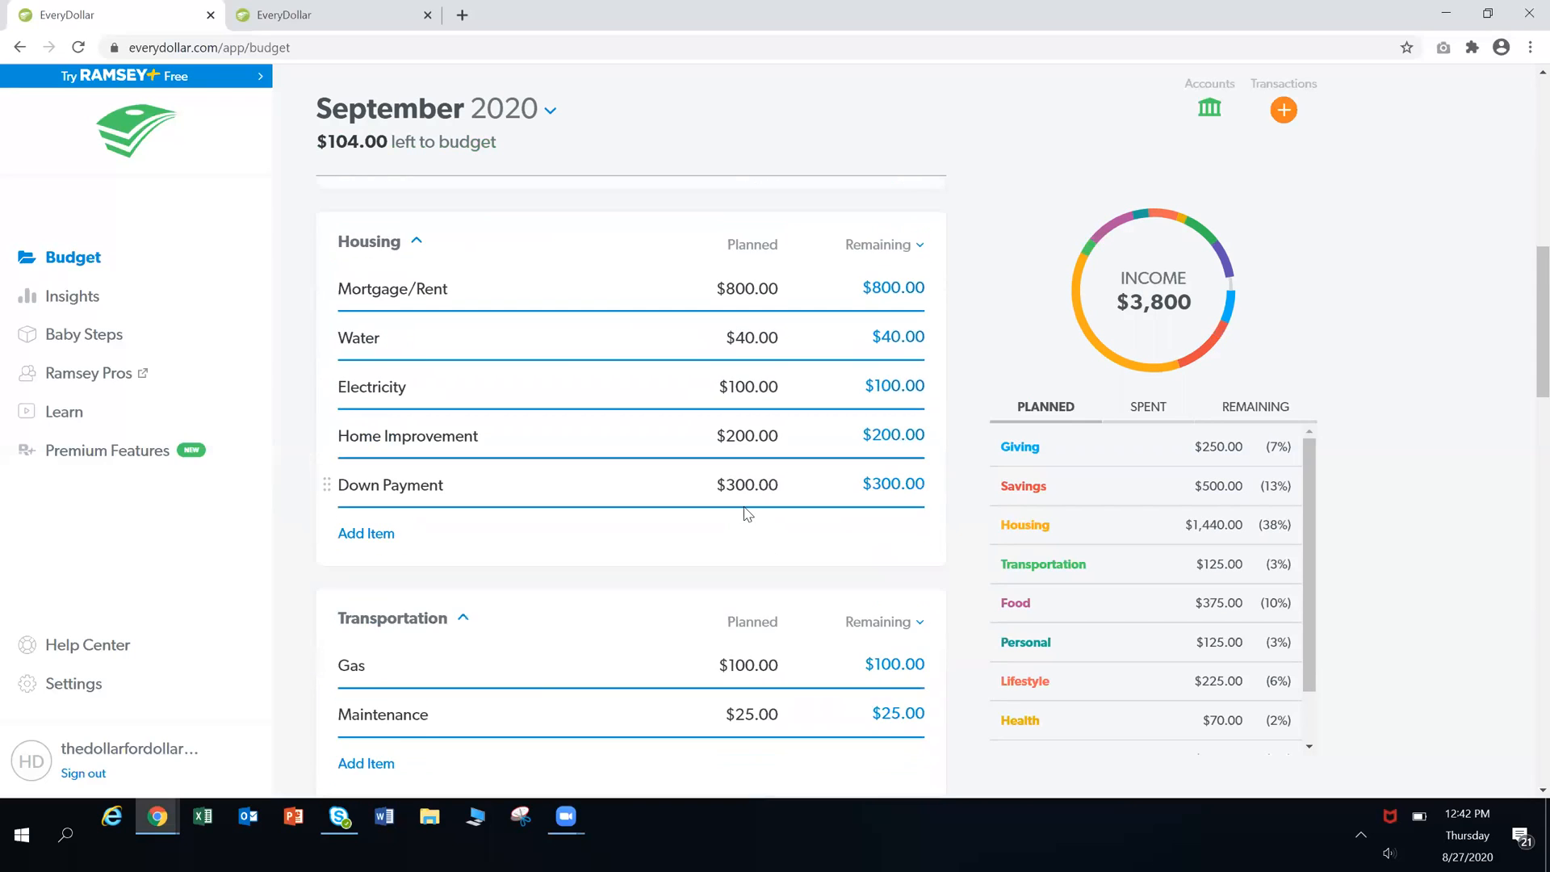
scroll(747, 513, down, 1)
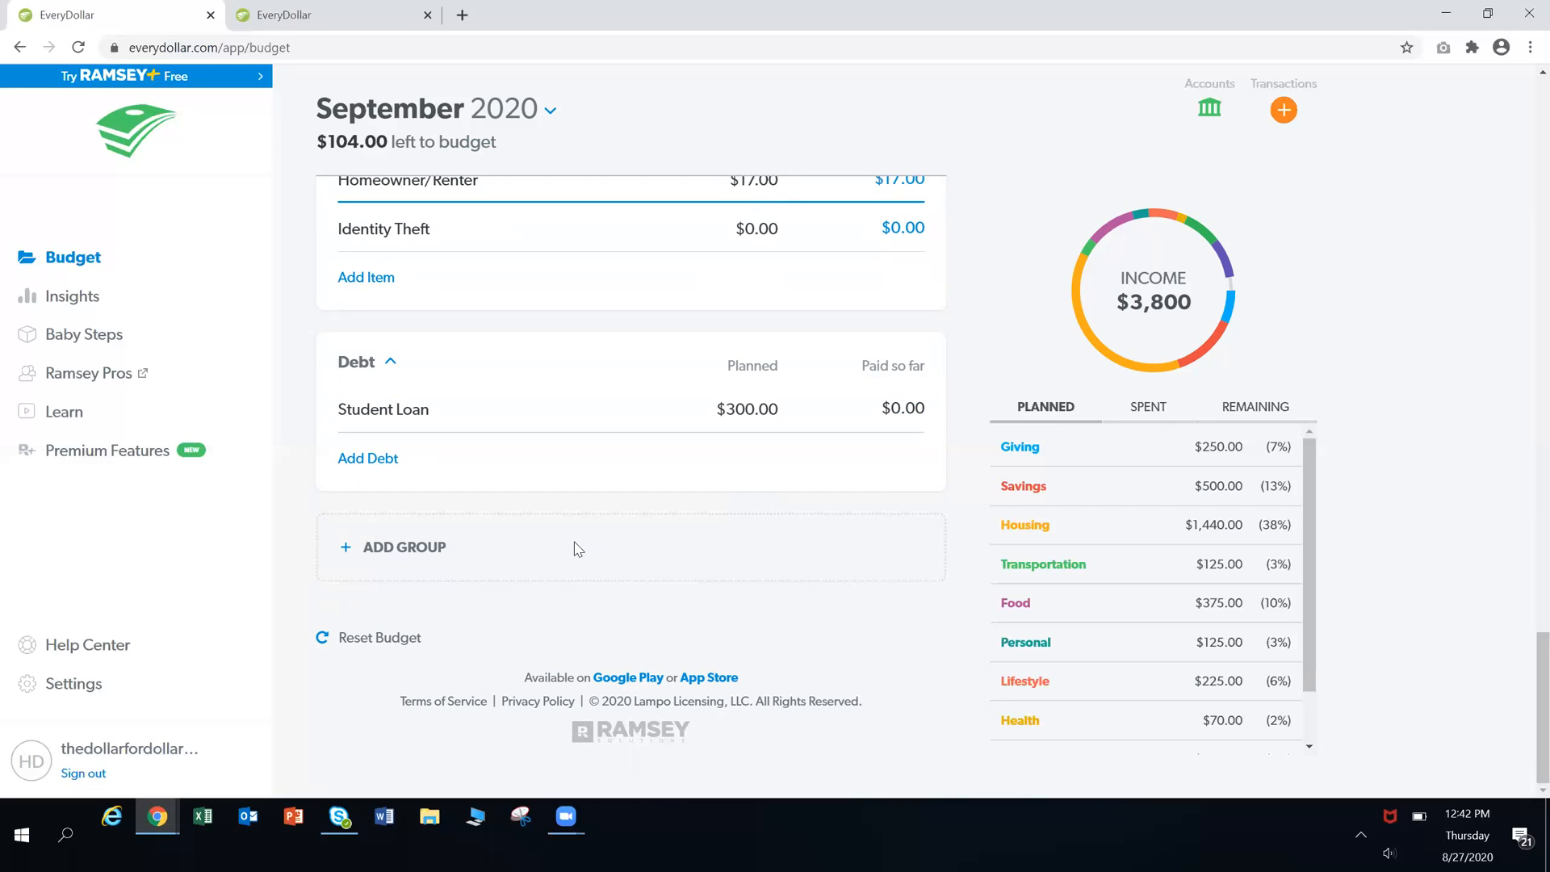
click(339, 638)
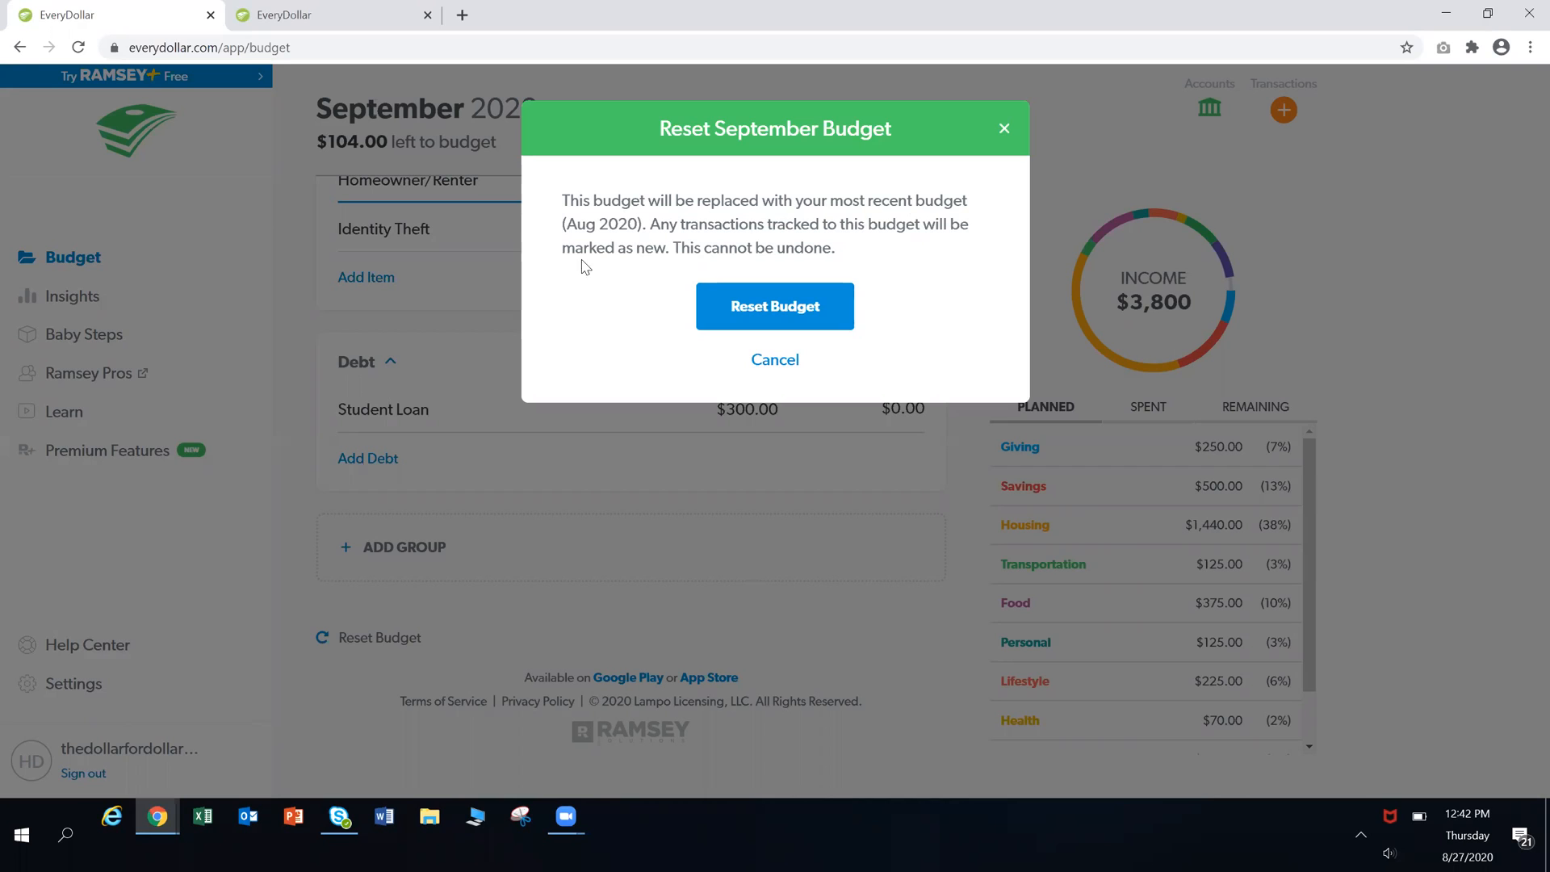
click(769, 314)
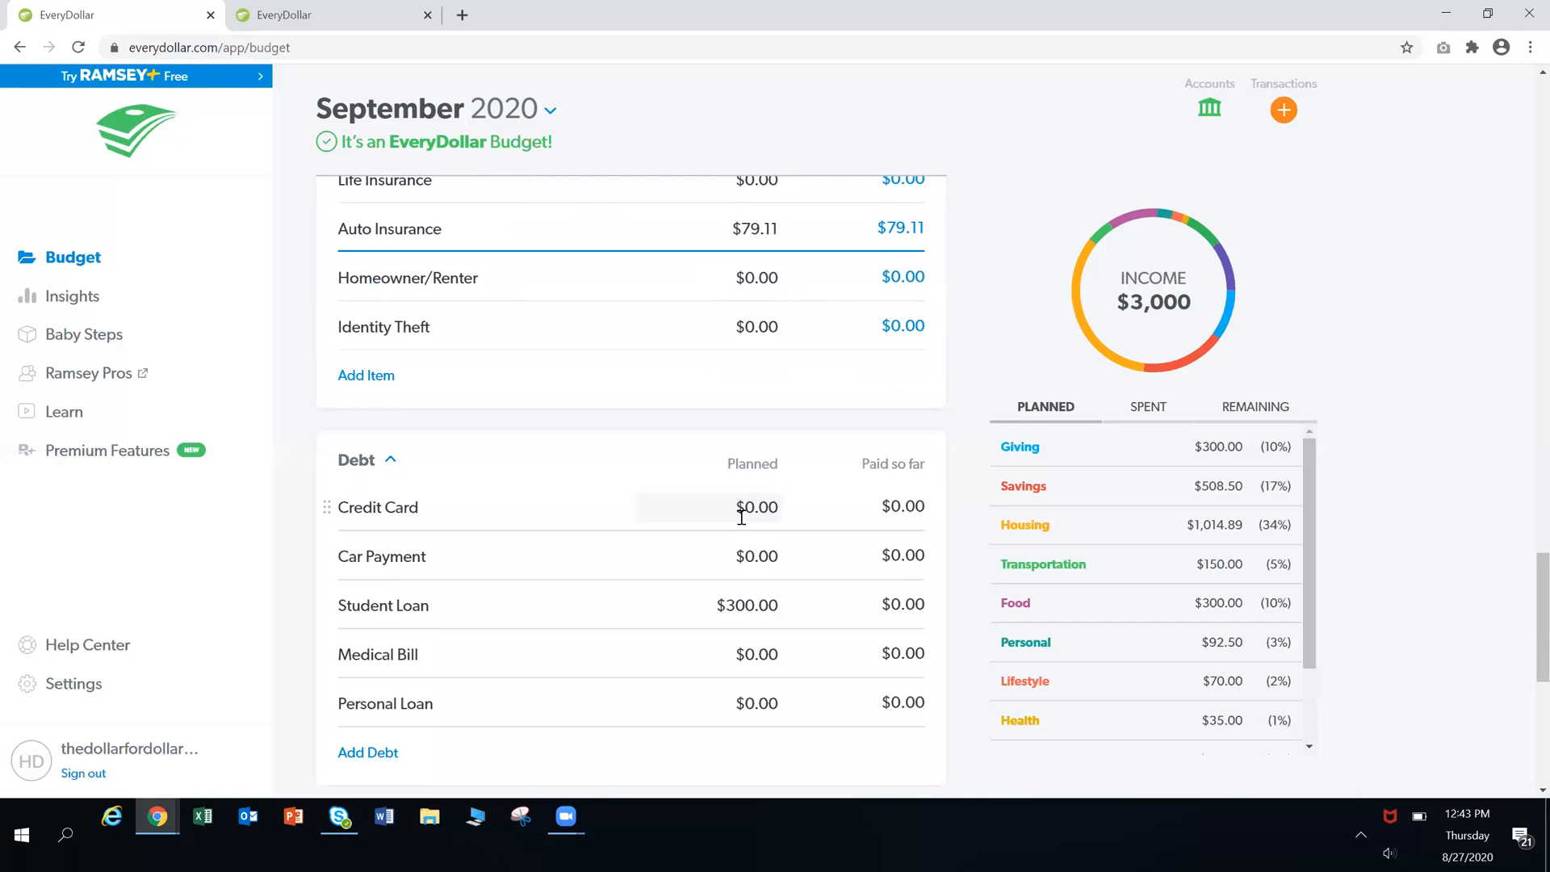
Look over the reset September budget up to Income, and toggle the item amounts to Spent and back to Remaining
scroll(915, 580, up, 8)
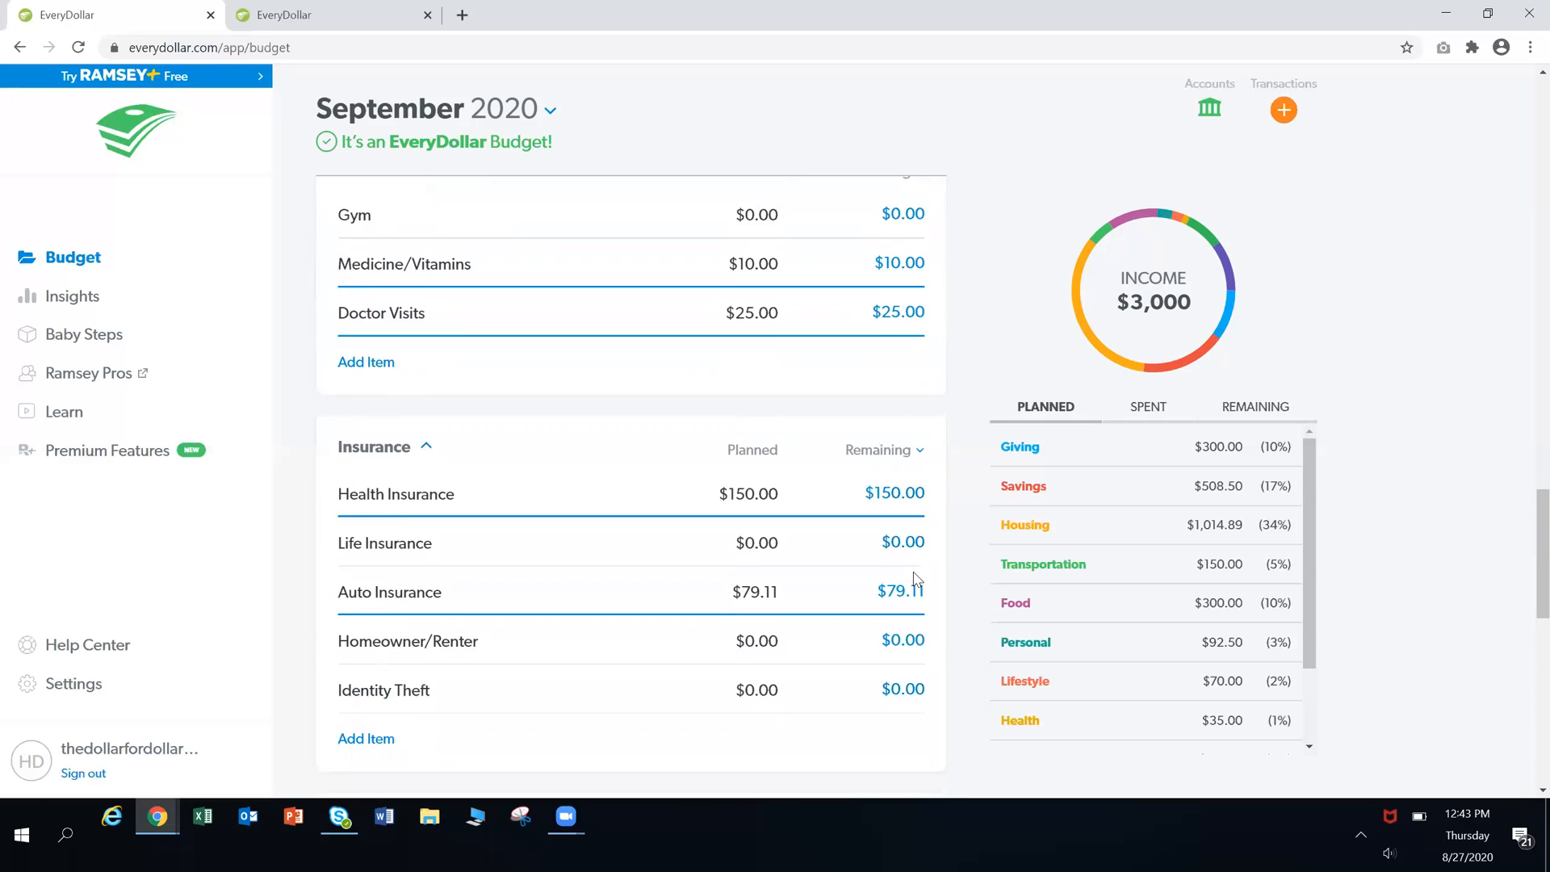
scroll(915, 580, up, 15)
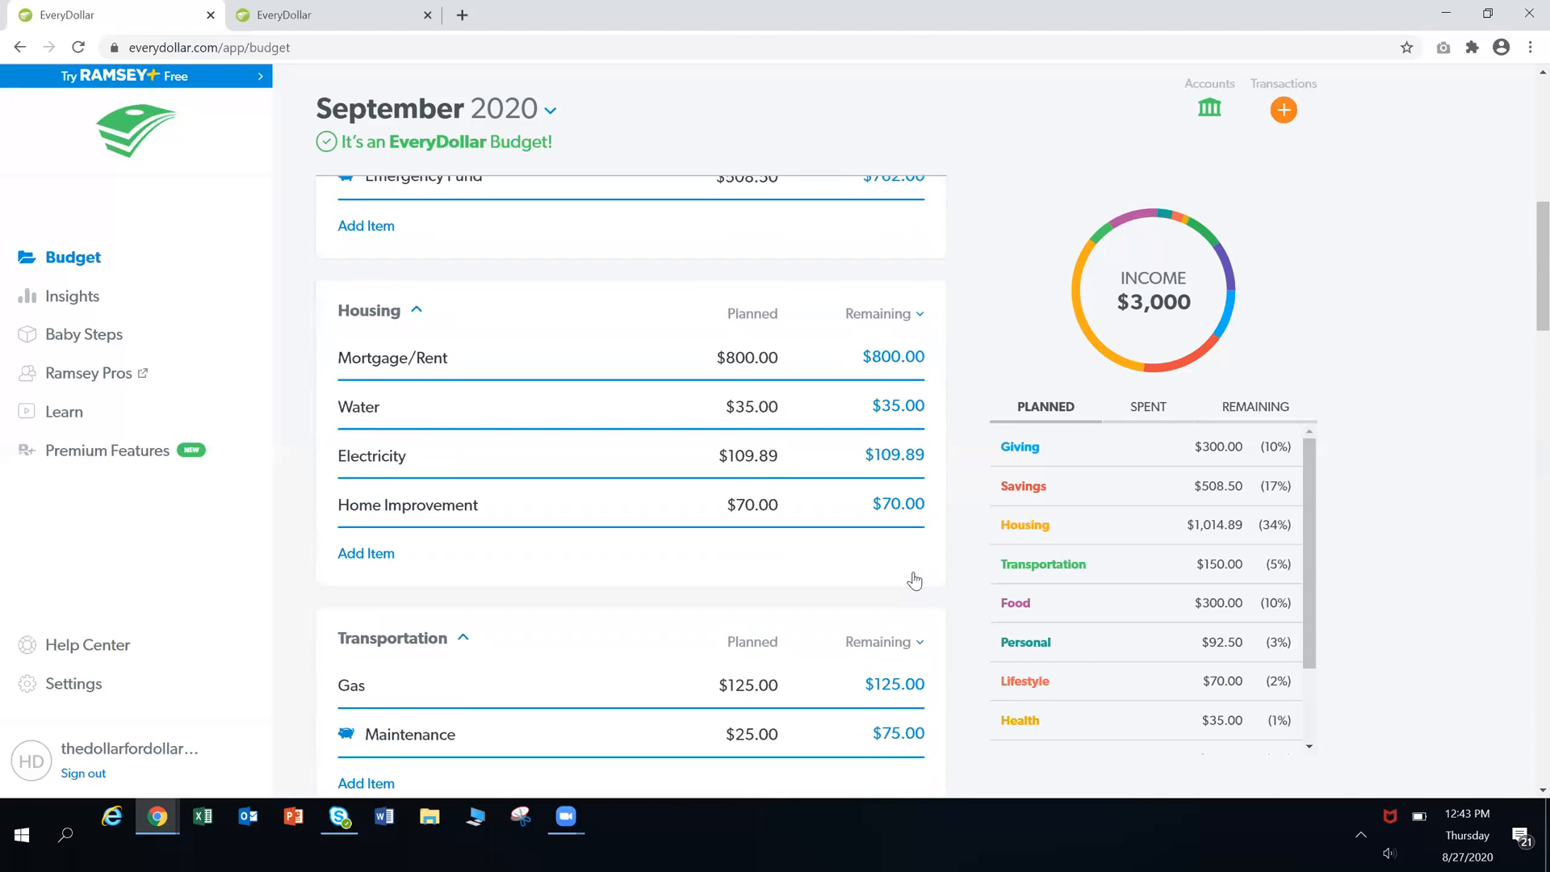
scroll(914, 579, up, 1)
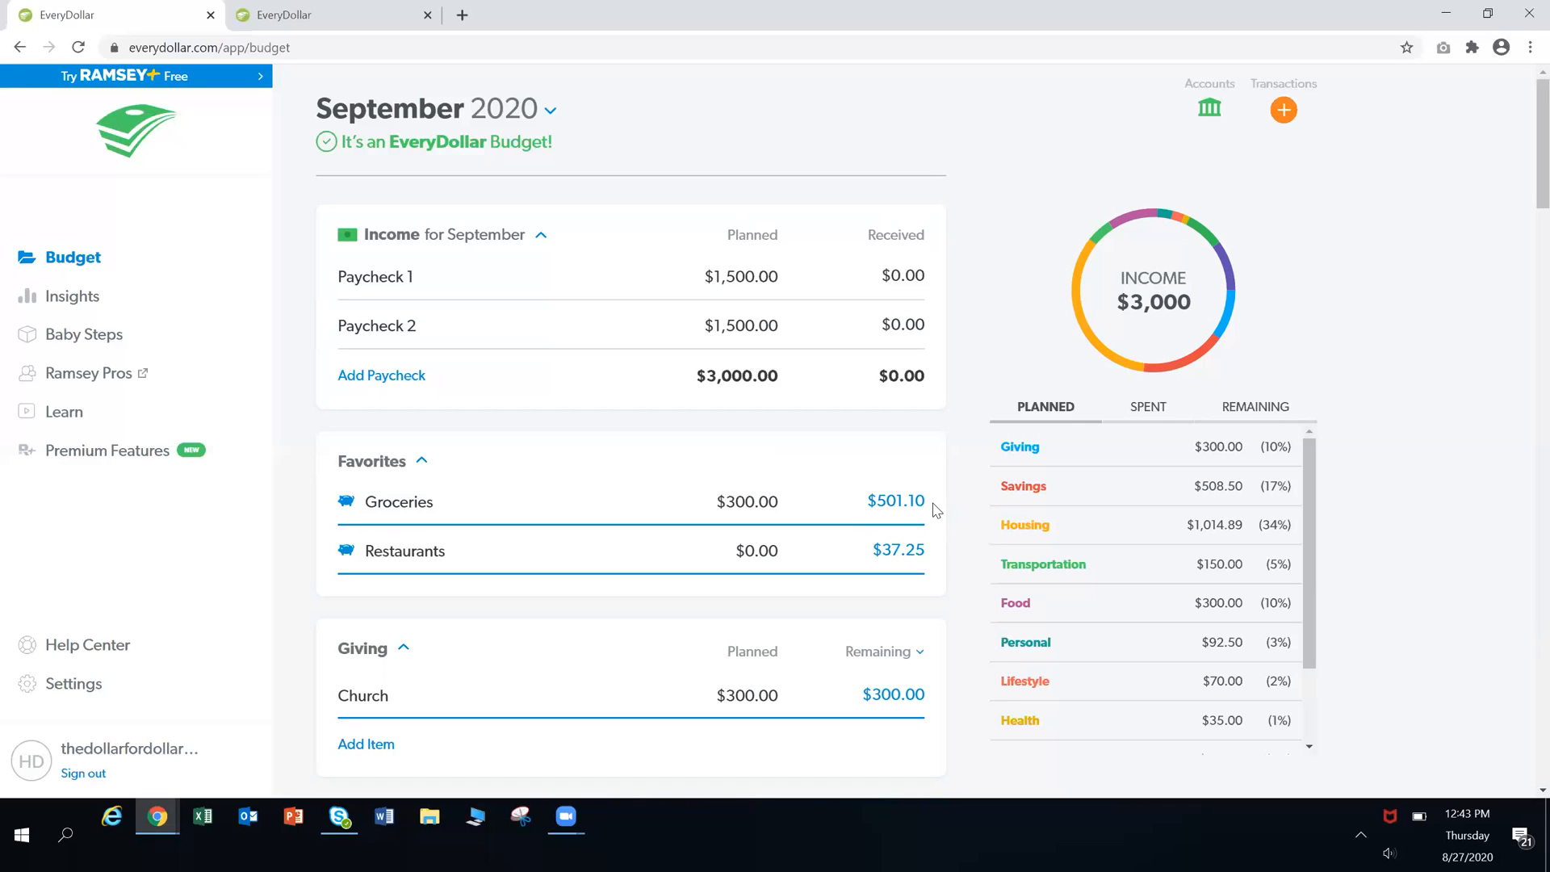
click(889, 508)
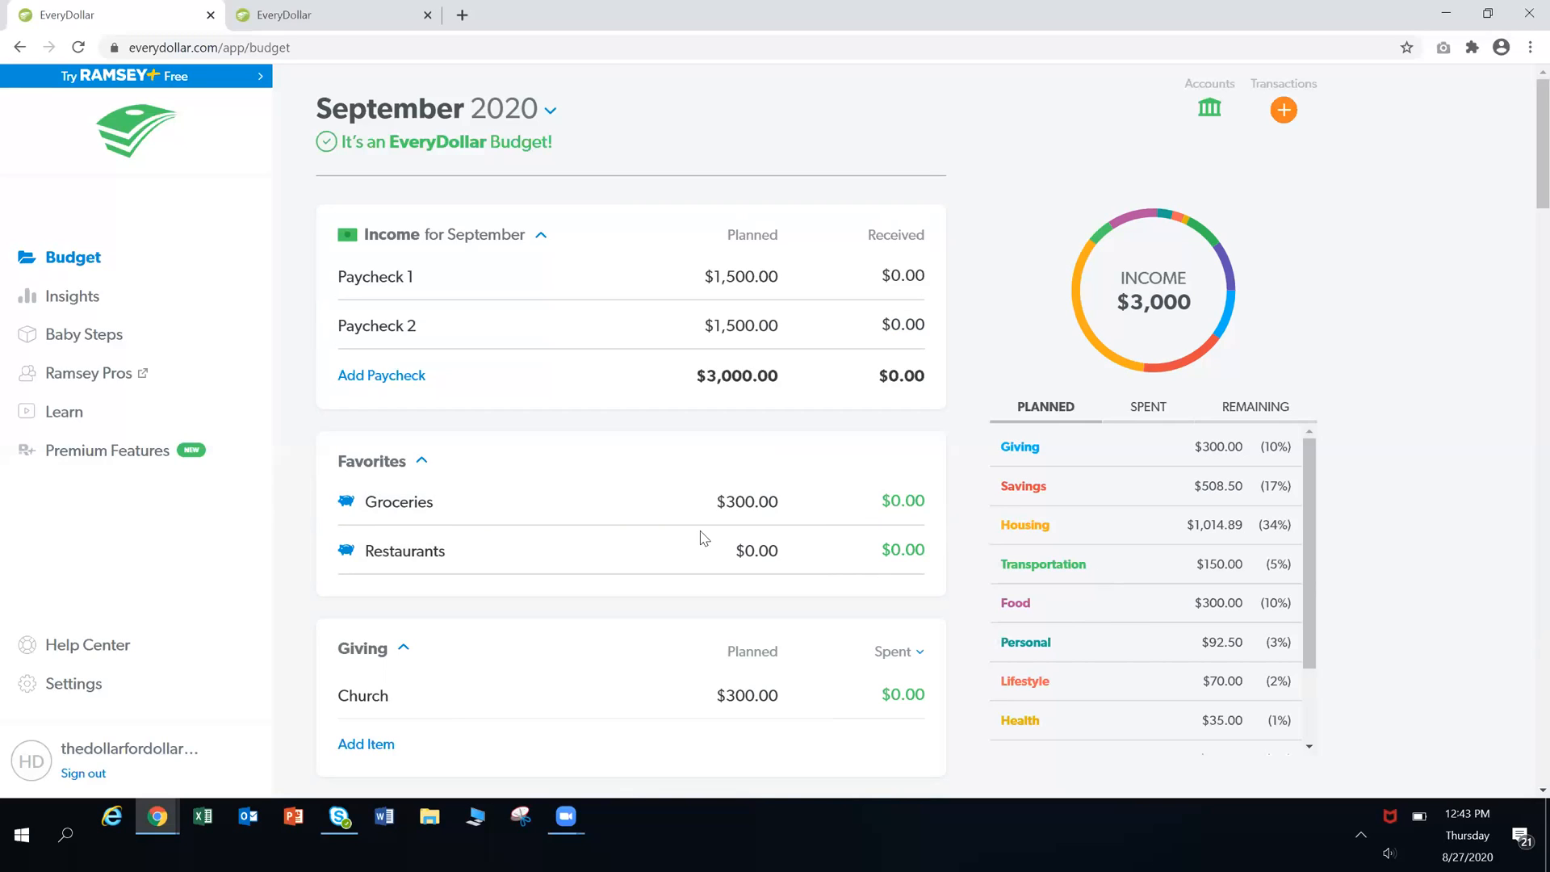
click(888, 501)
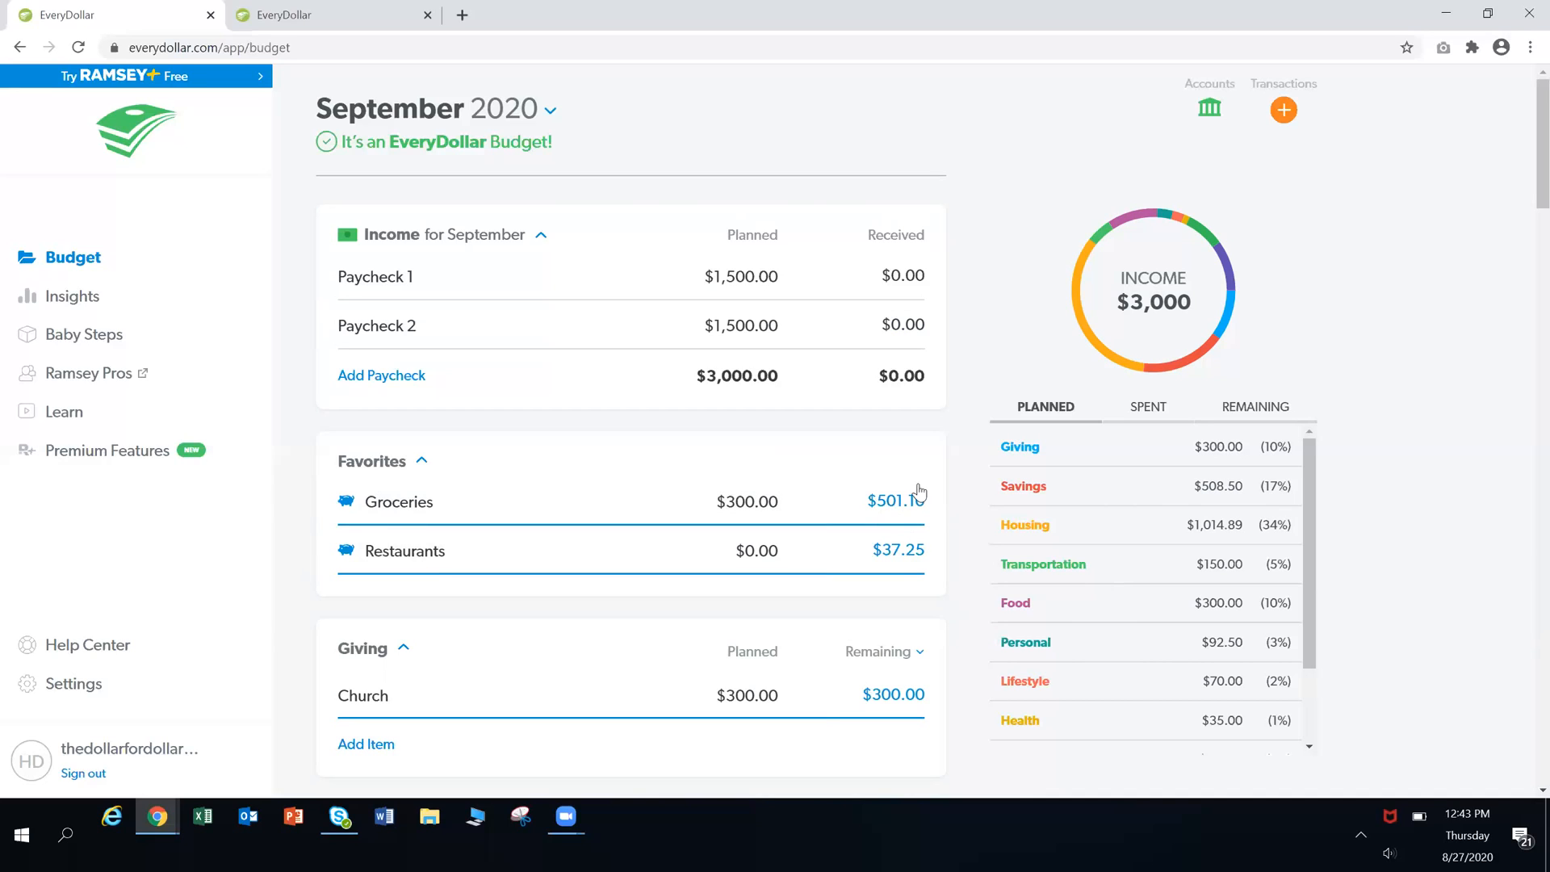
Show the spent summary for September and review the budget groups from Giving down to Personal
click(1140, 410)
scroll(856, 613, down, 3)
scroll(856, 612, down, 4)
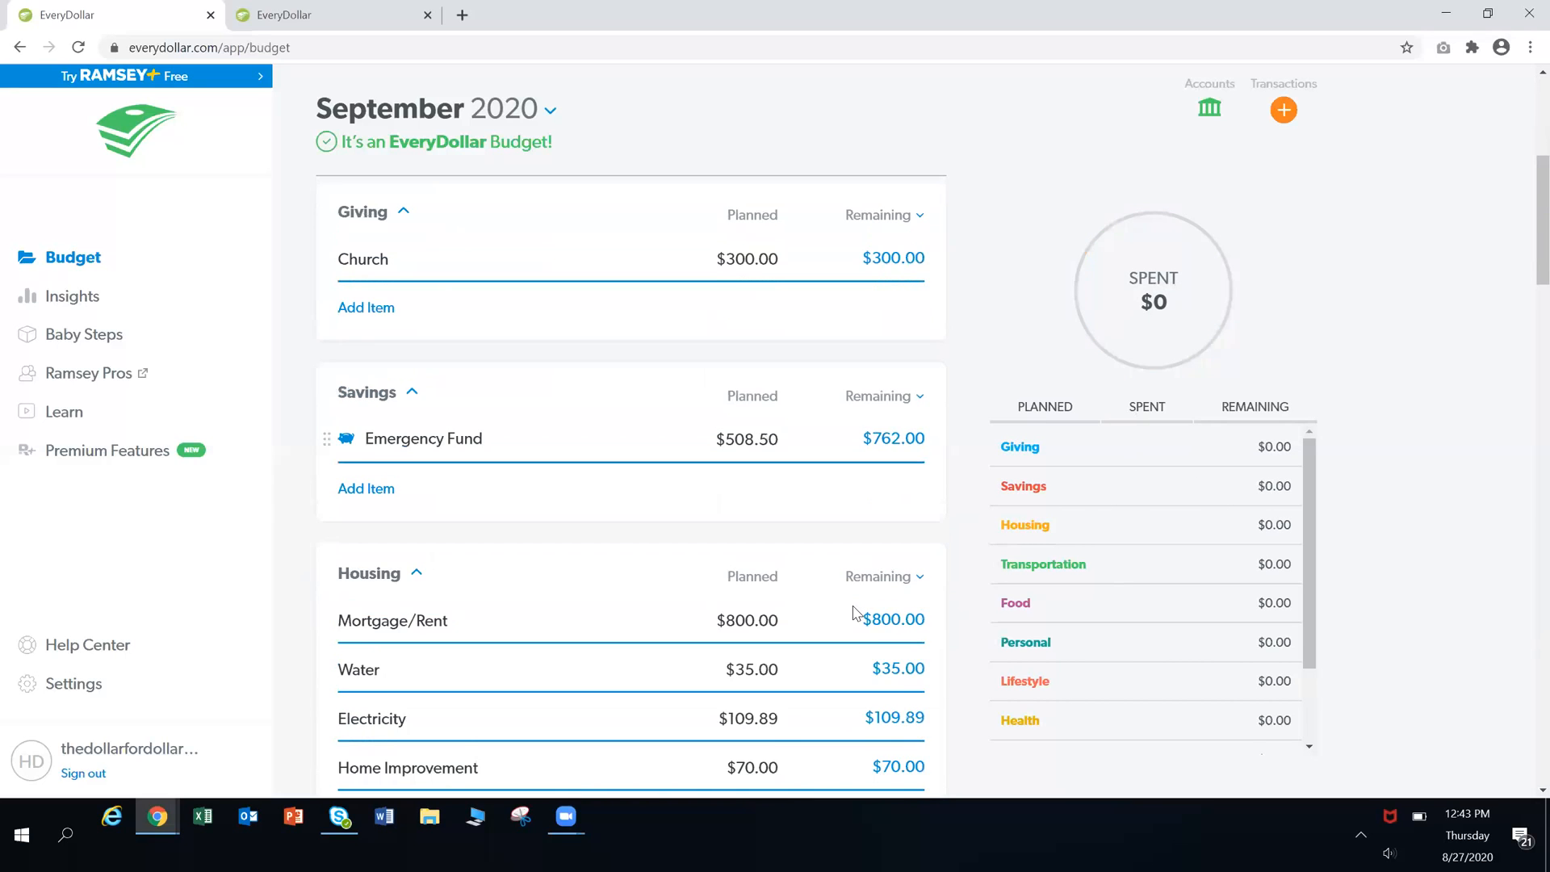
scroll(971, 597, down, 1)
scroll(971, 597, down, 5)
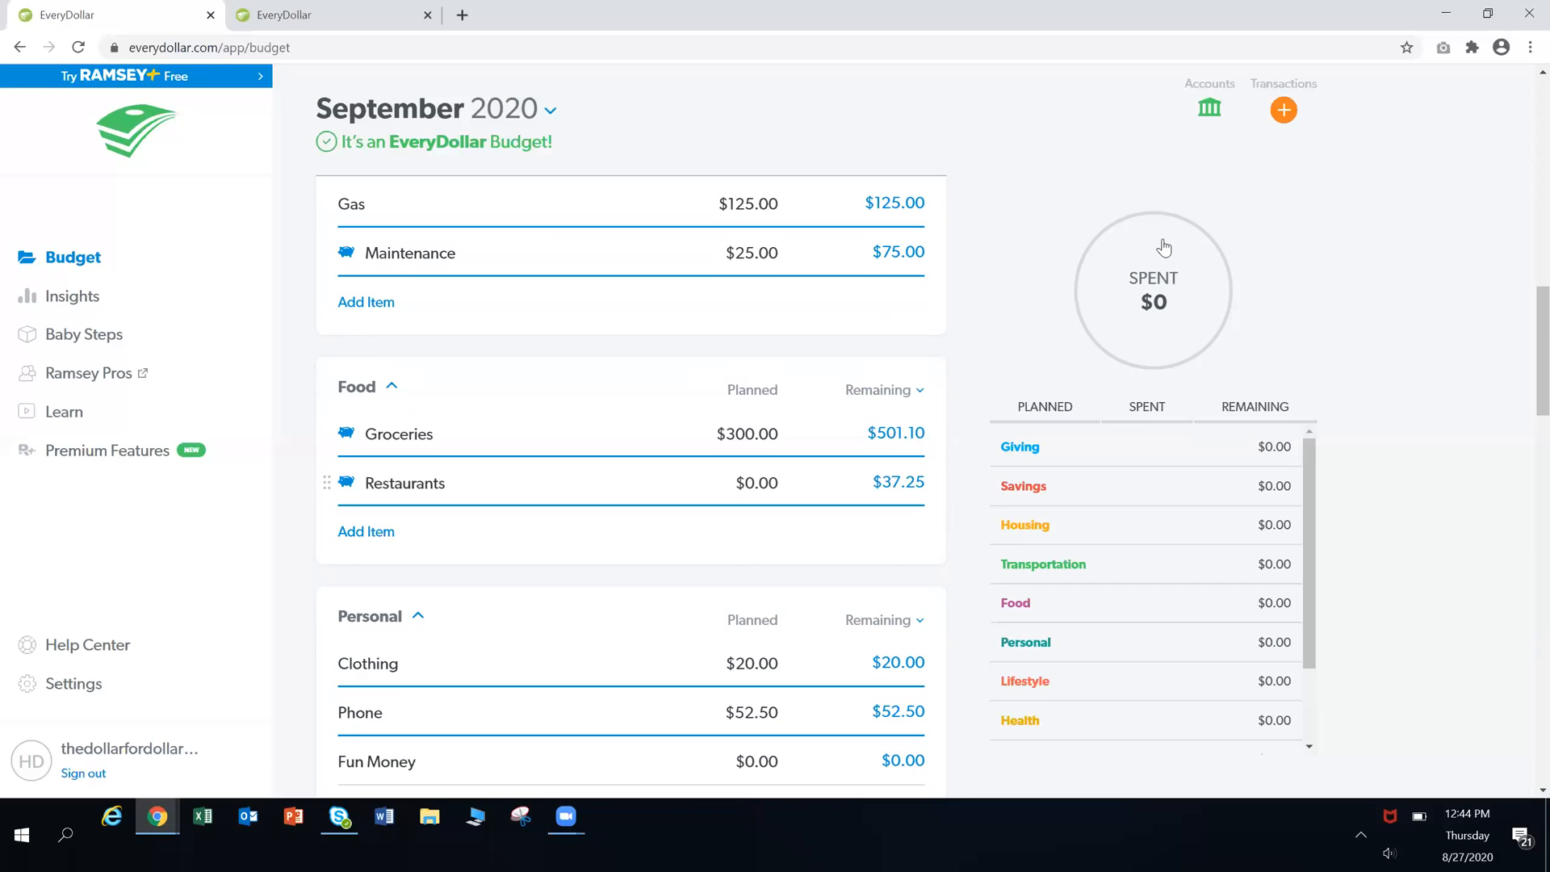
Start a new expense from the transactions list, assign it to Medicine/Vitamins, and close it without saving
click(1290, 115)
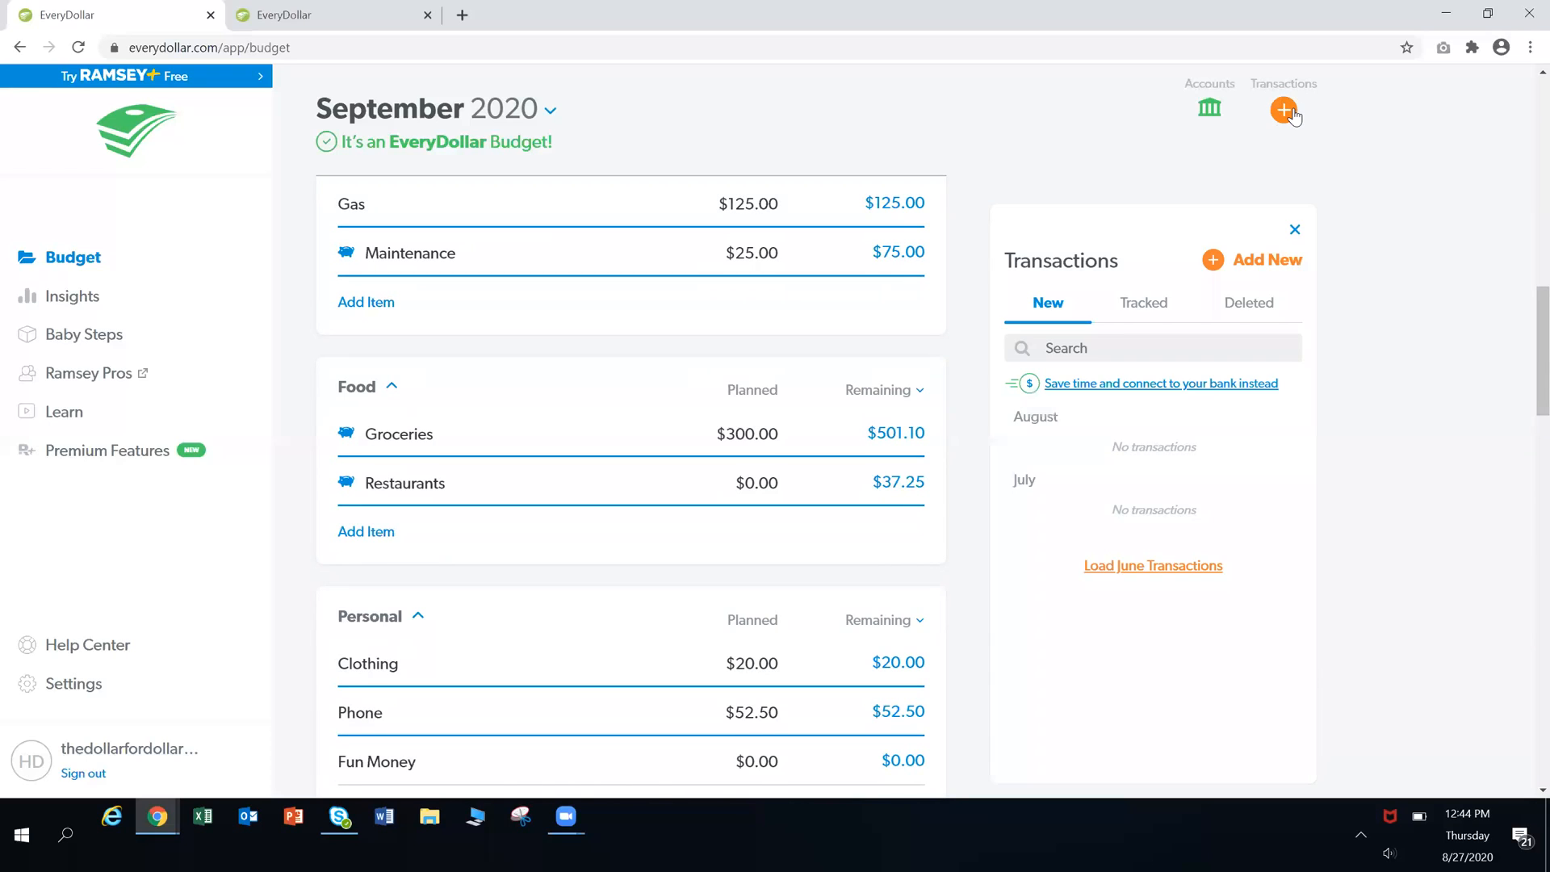
click(1265, 260)
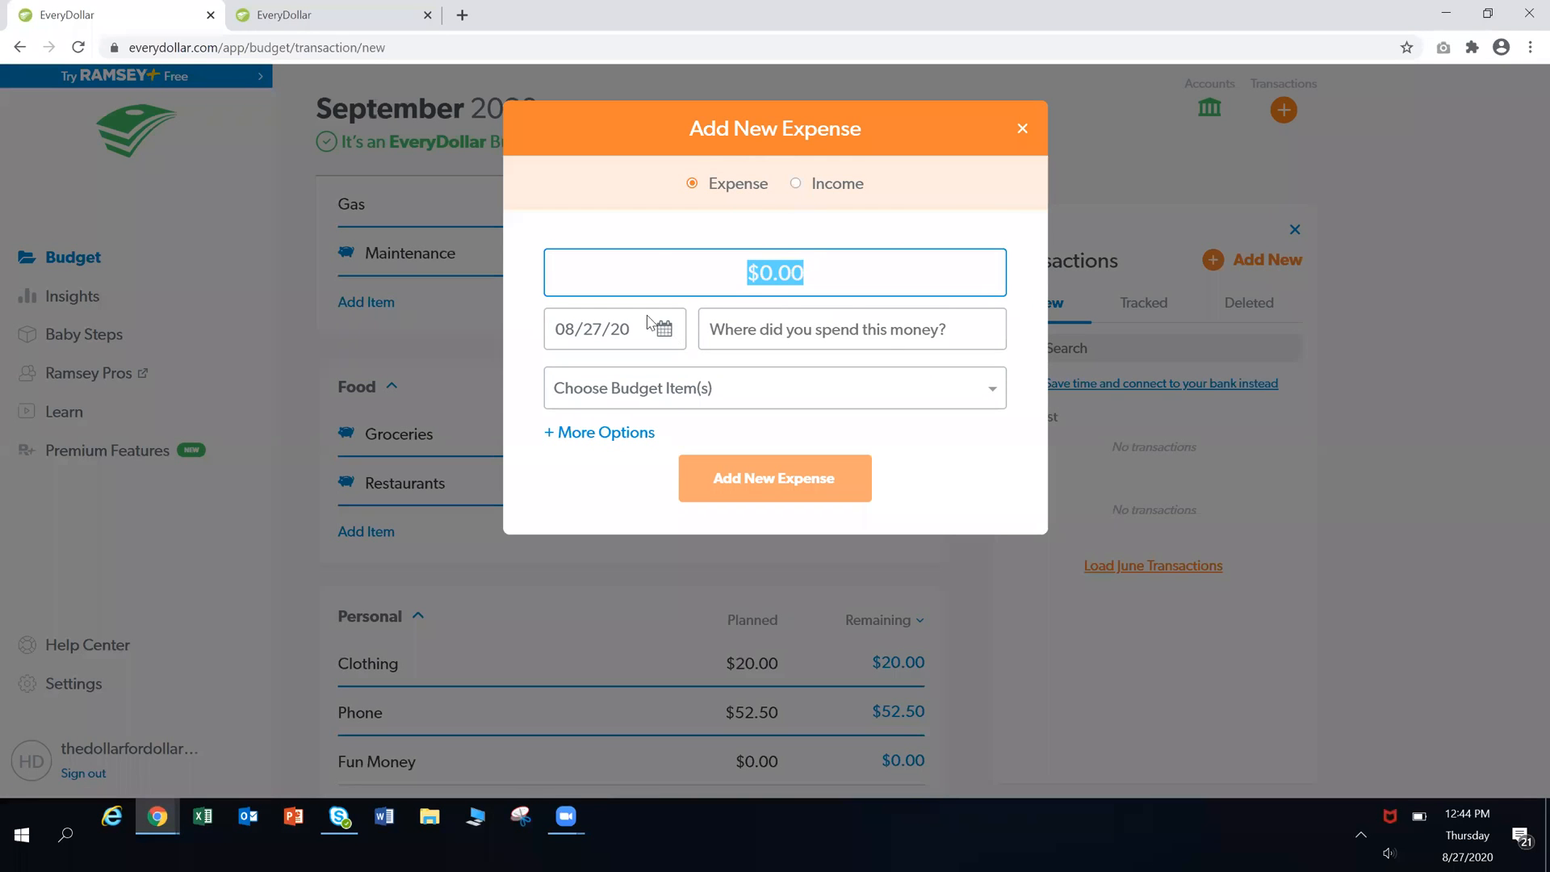
click(730, 390)
scroll(692, 489, down, 10)
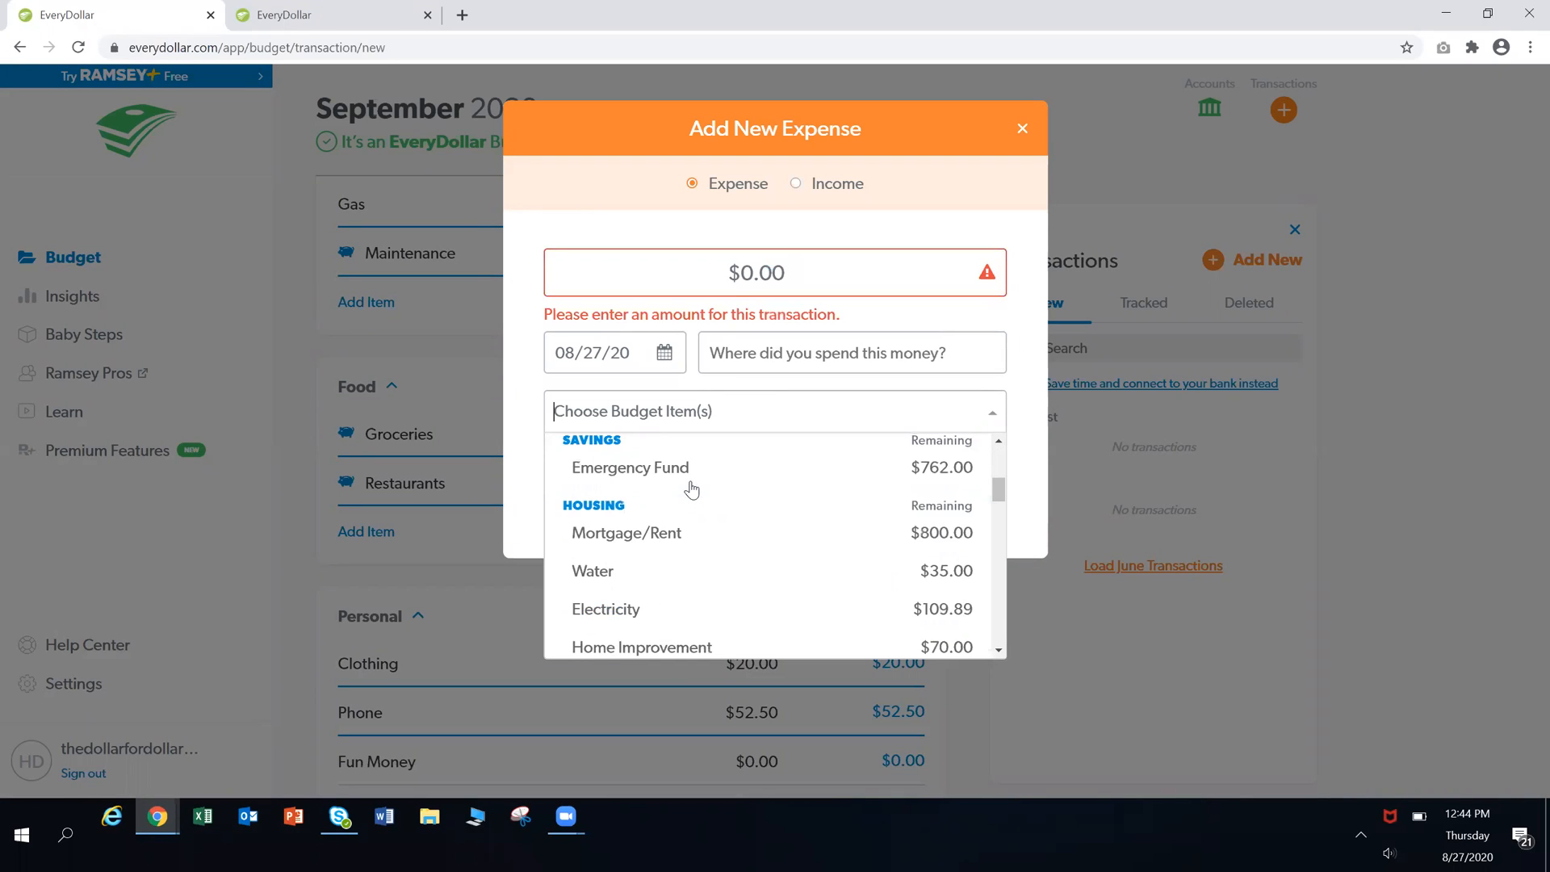
scroll(692, 489, down, 1)
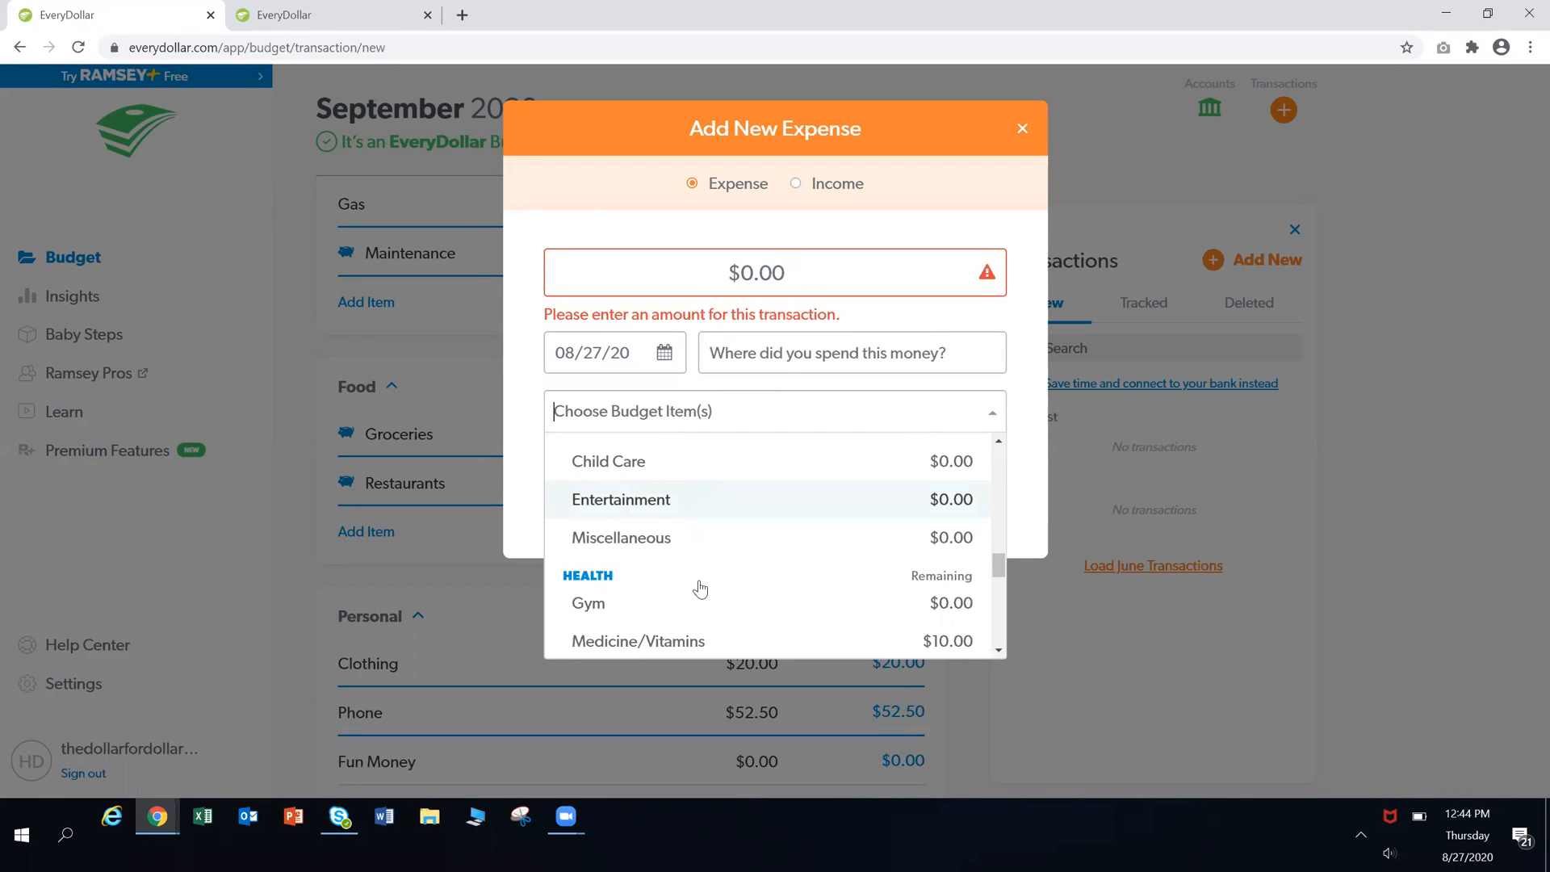
scroll(710, 581, down, 1)
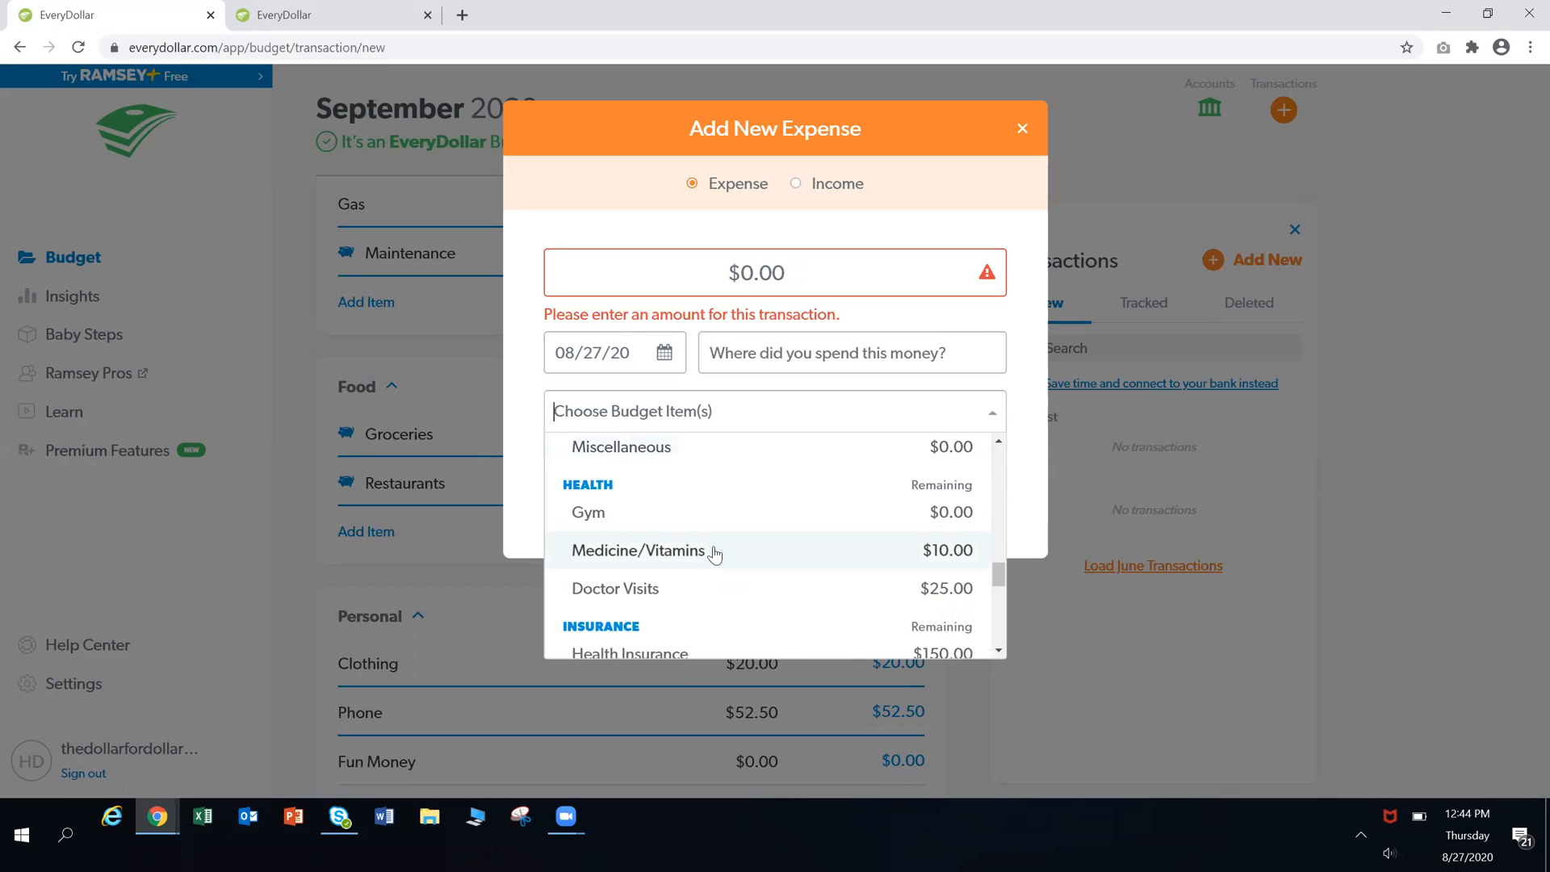
click(714, 545)
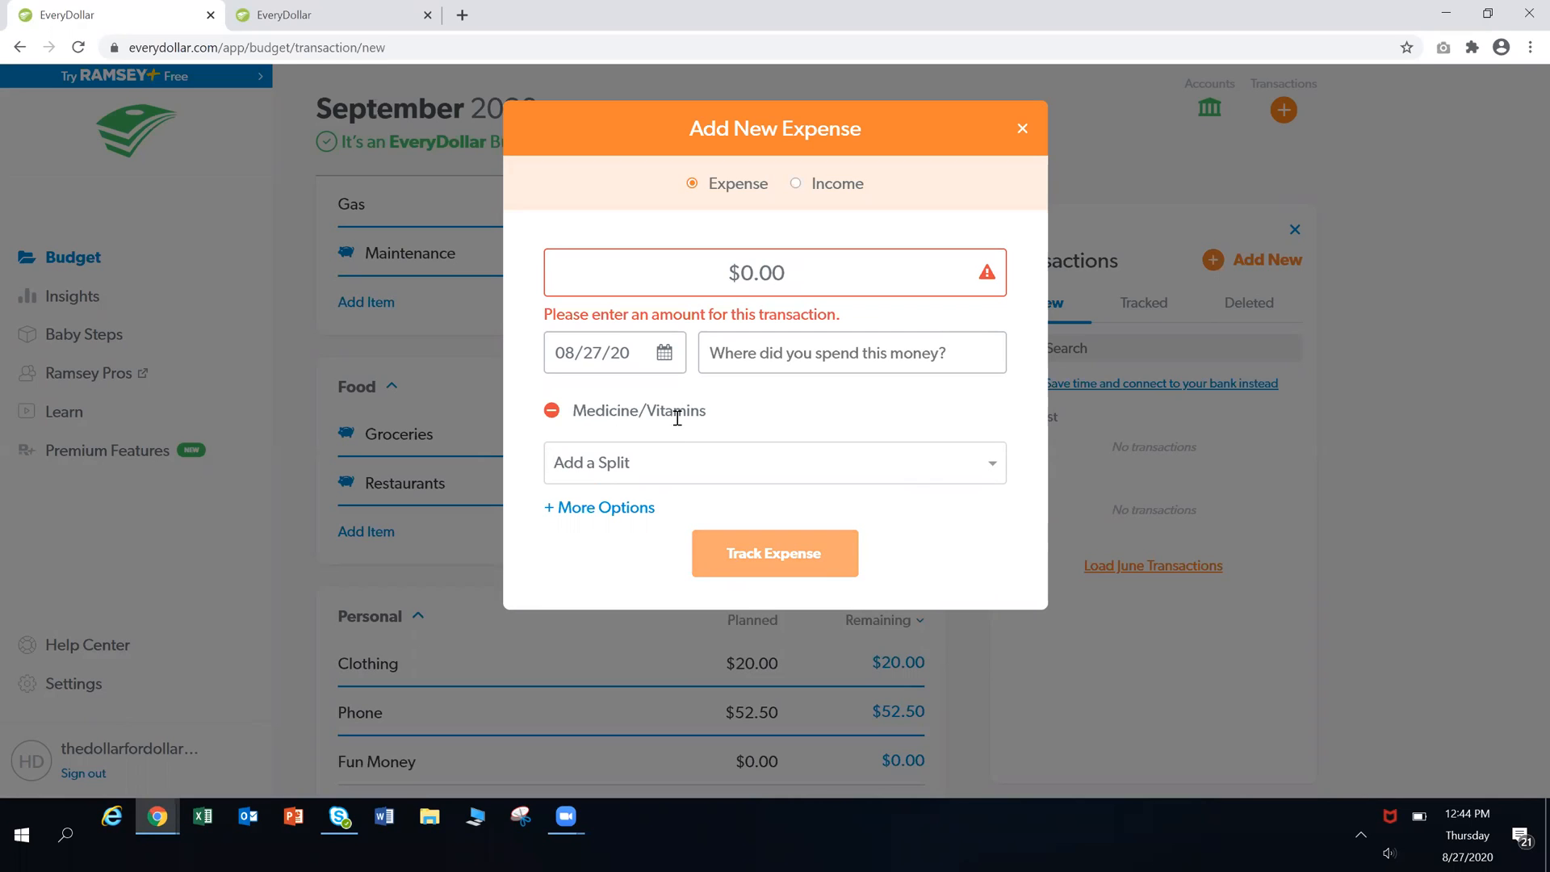
click(1024, 131)
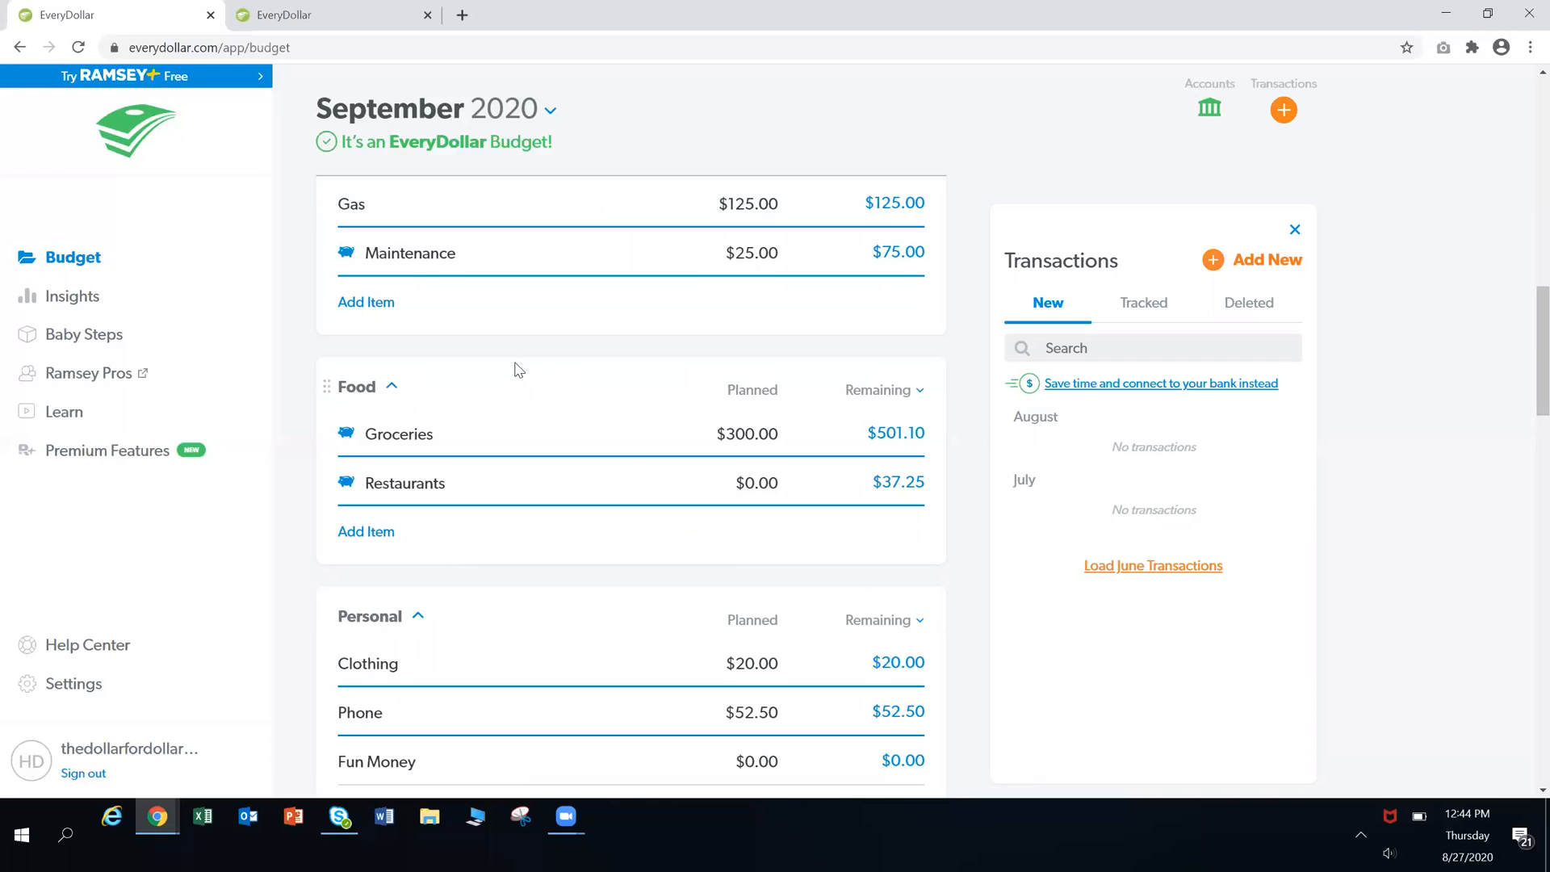
Open the Ramsey Pros page and look over the trusted partners for insurance and real estate
click(98, 383)
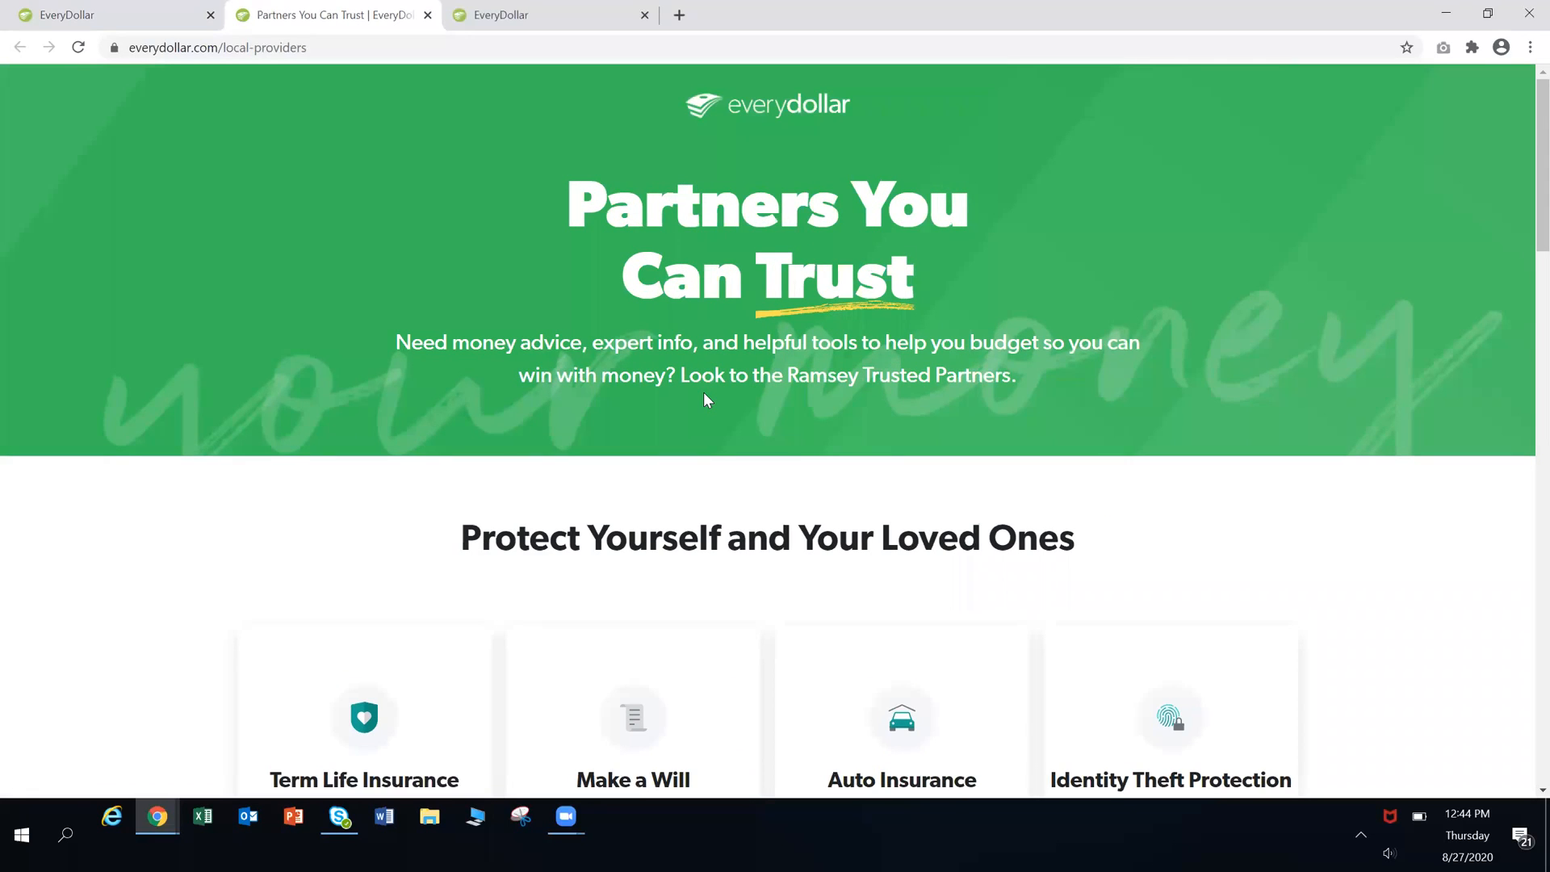
scroll(704, 396, down, 1)
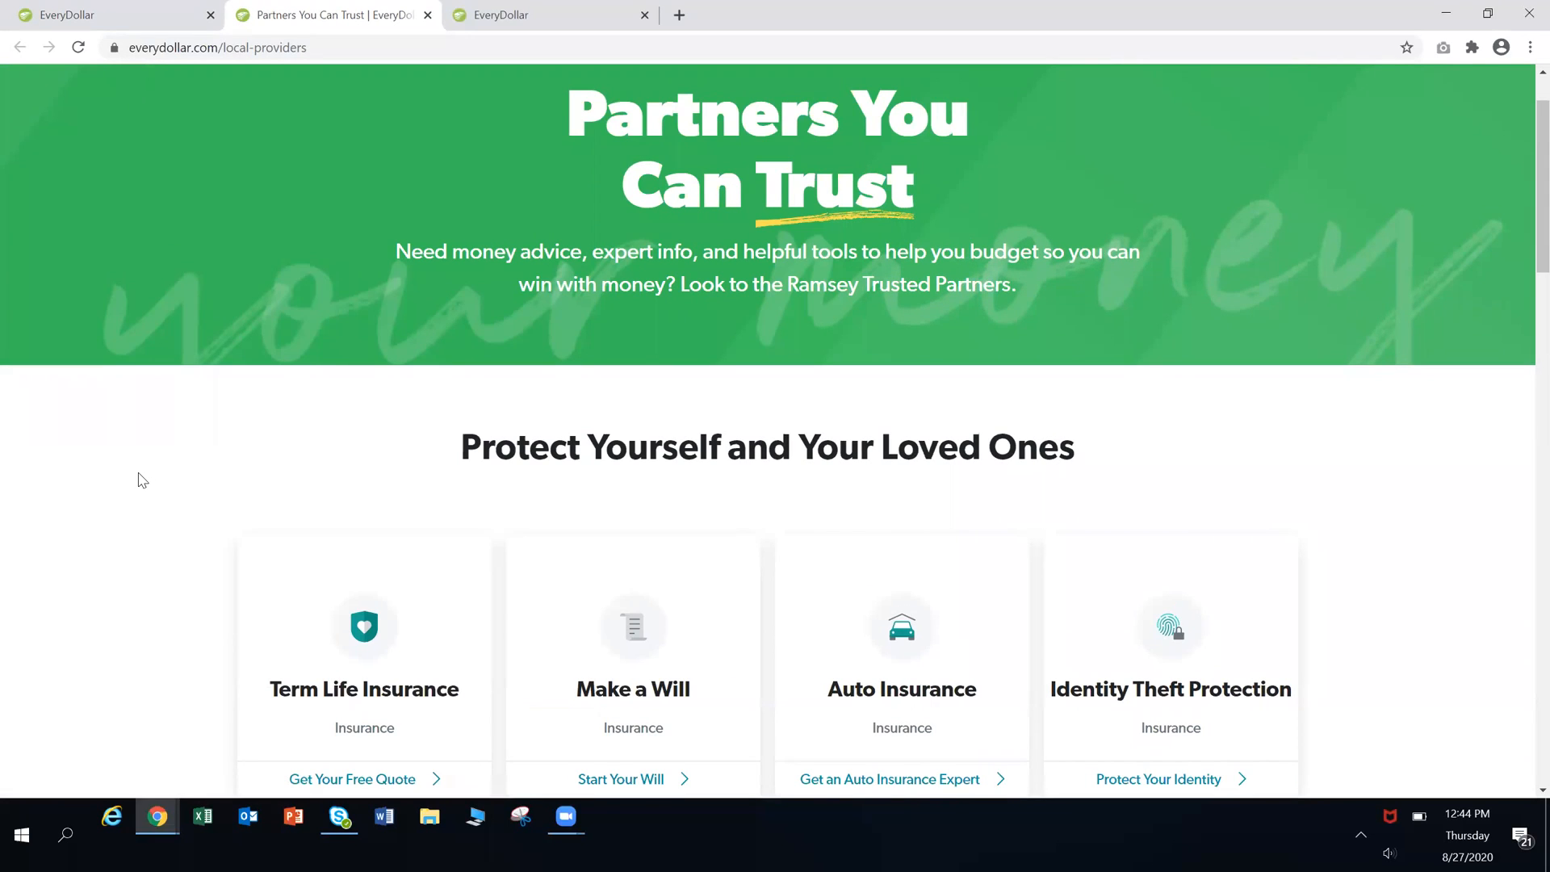
scroll(142, 480, down, 10)
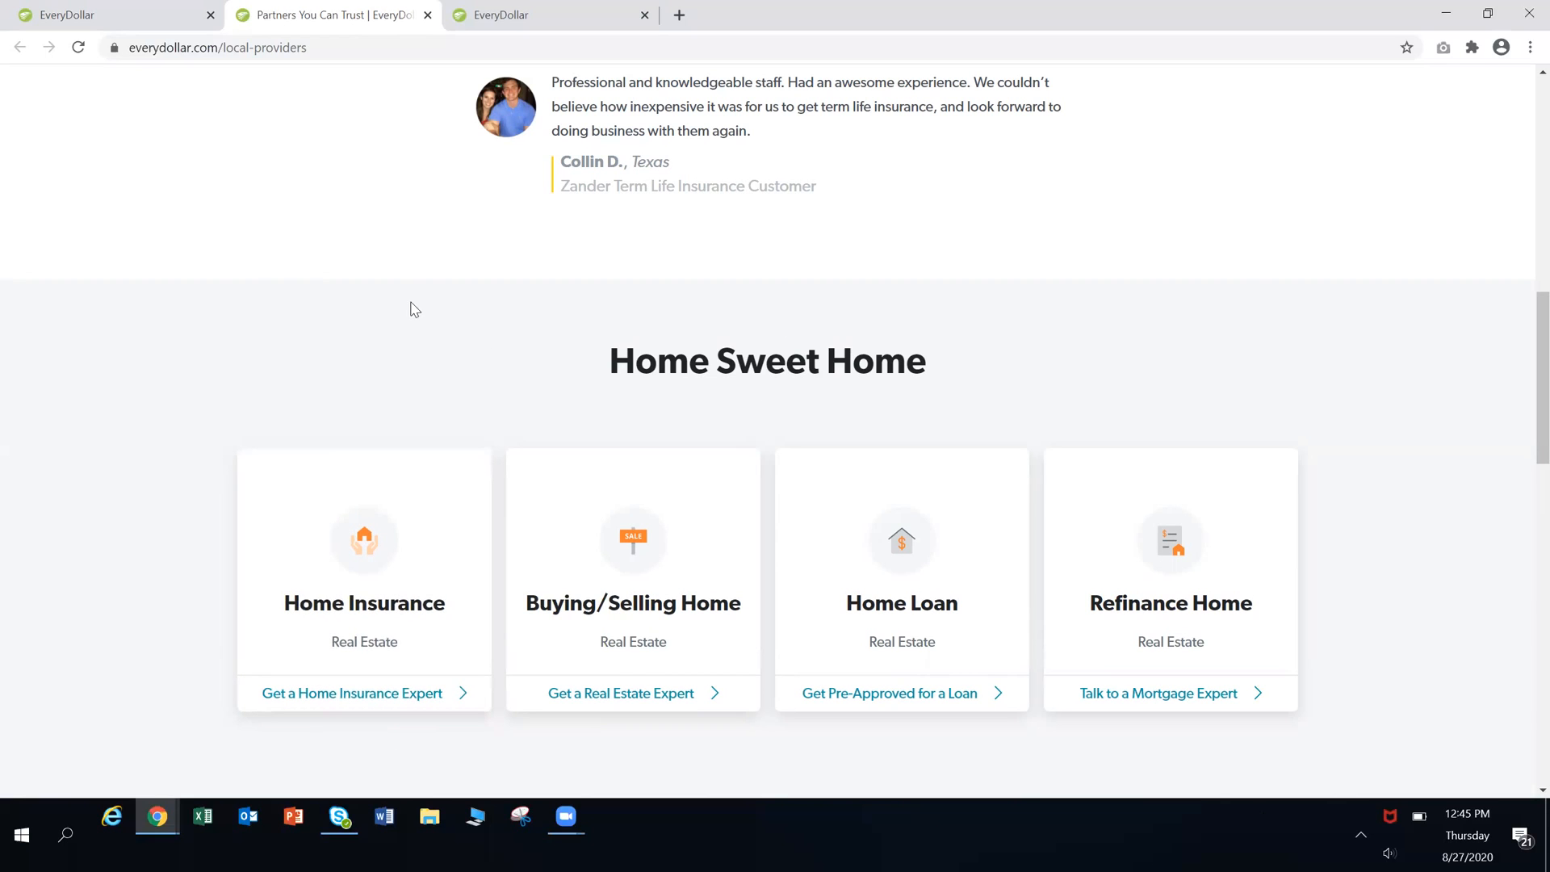
Return to the August budget's browser tab, open the Baby Steps page and read through the seven steps
click(487, 26)
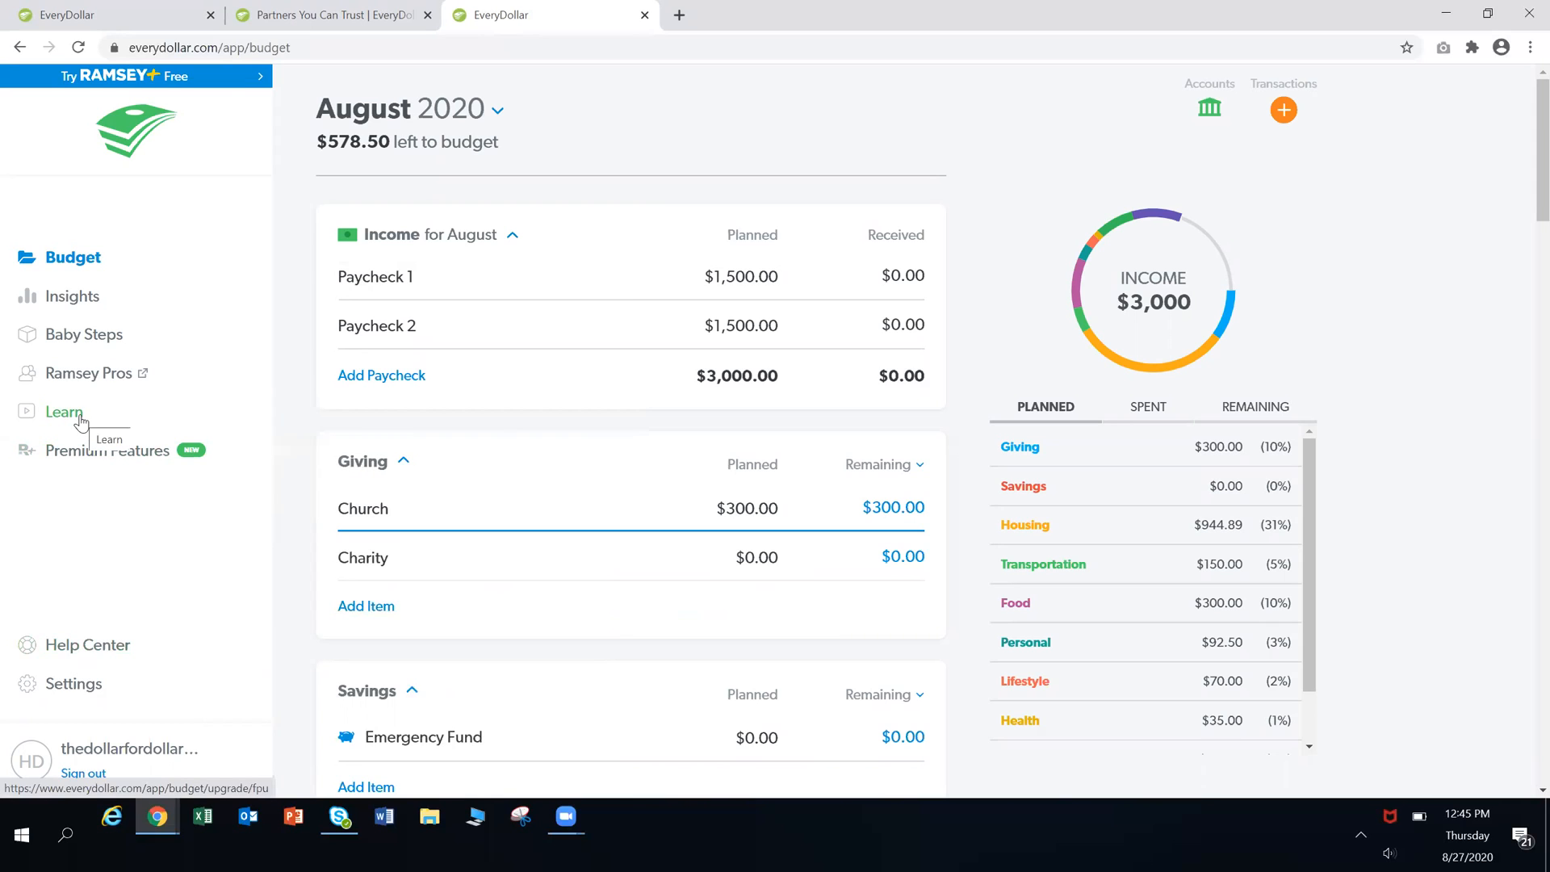
click(89, 340)
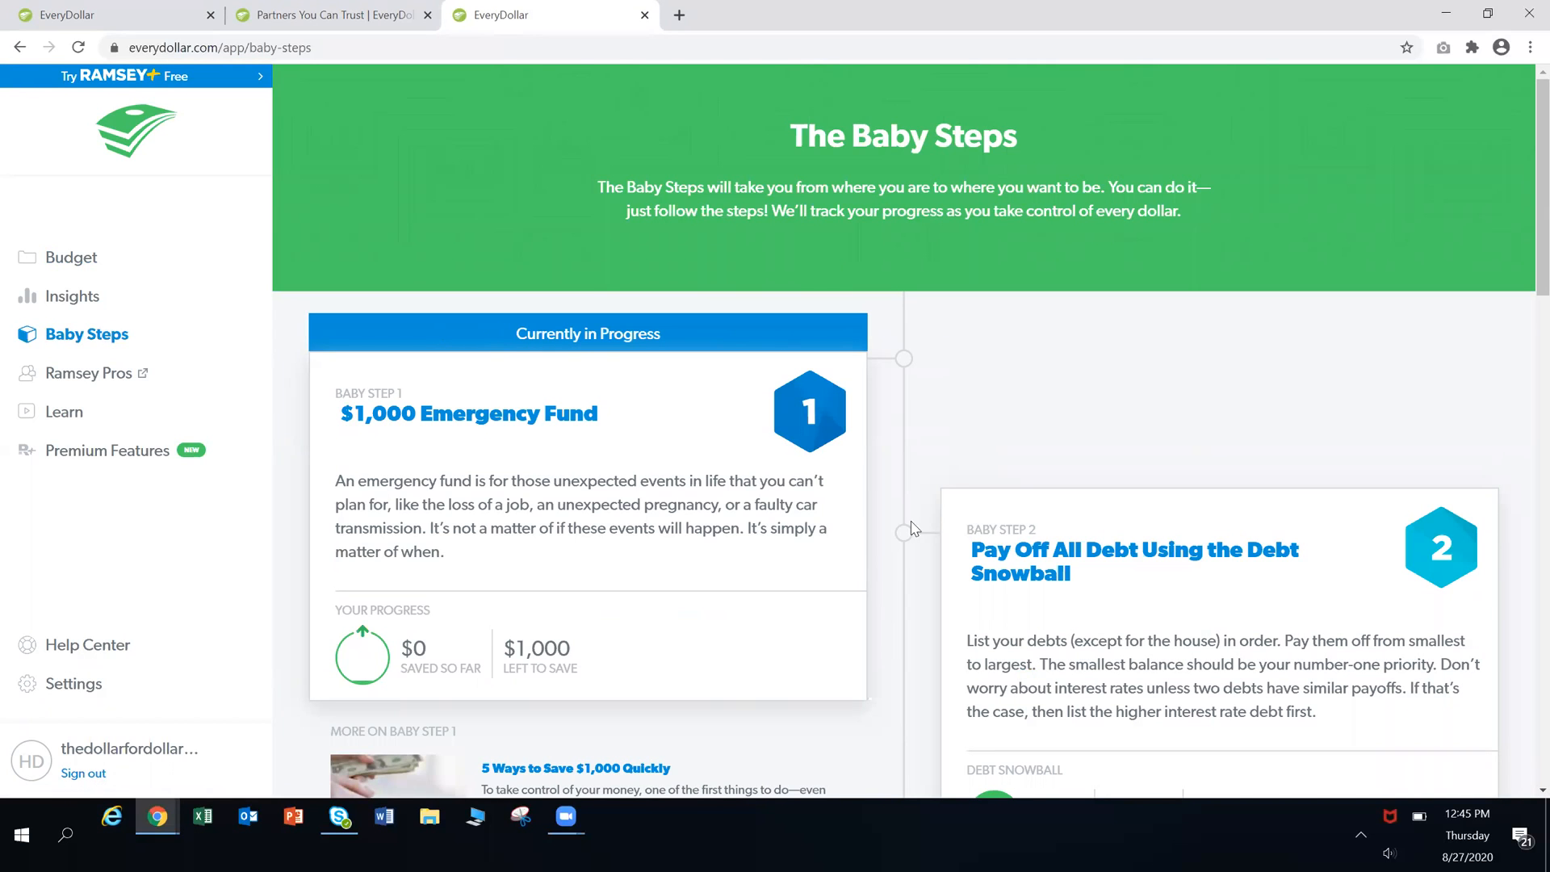
scroll(1253, 481, down, 5)
scroll(1254, 481, down, 10)
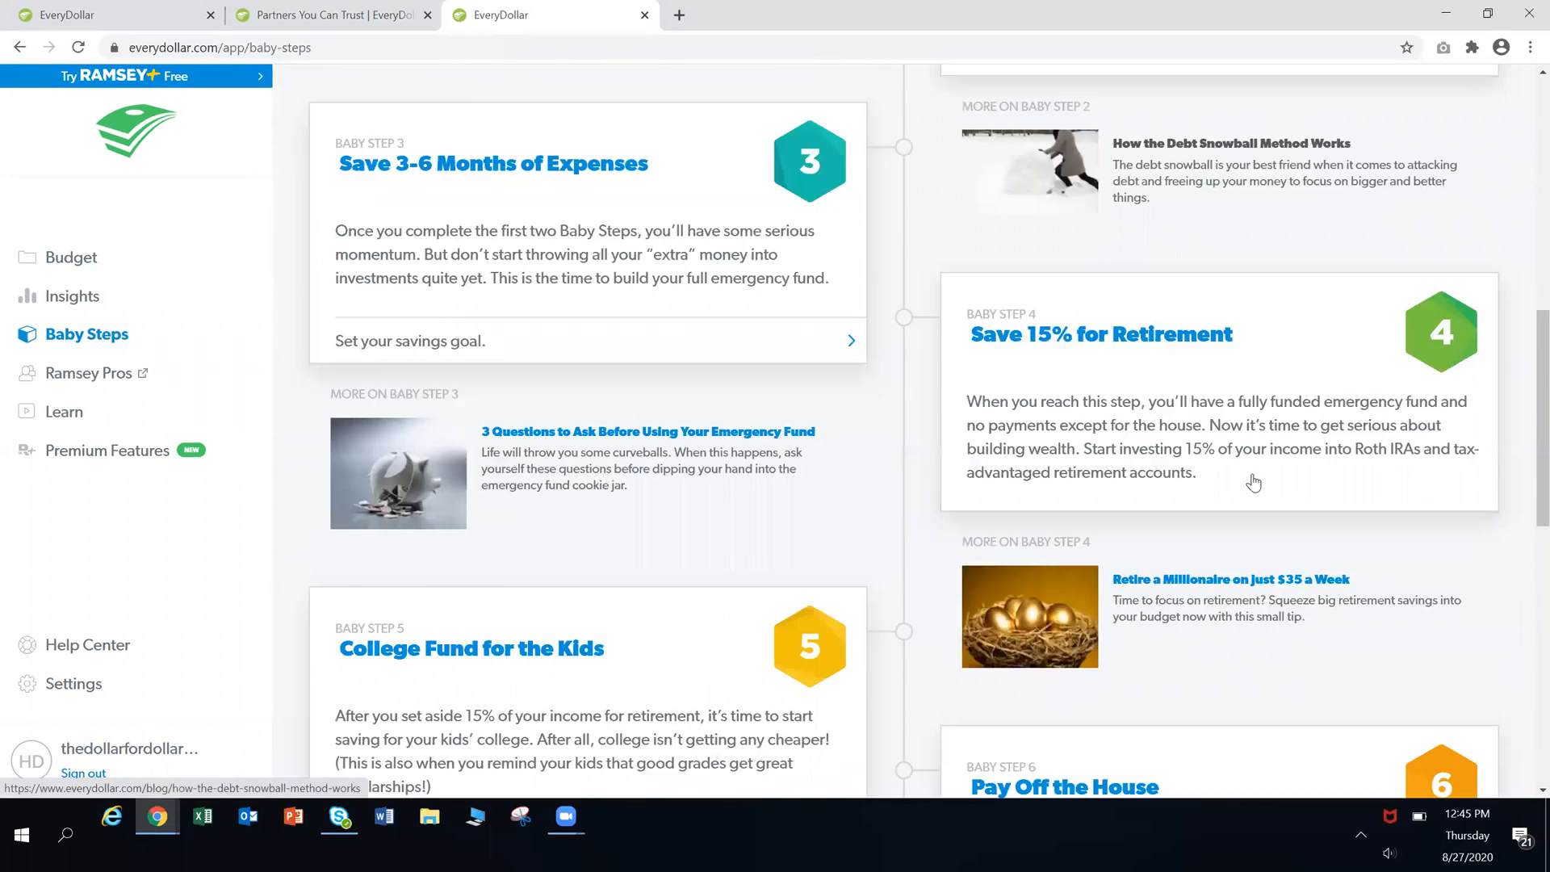
scroll(1254, 483, up, 15)
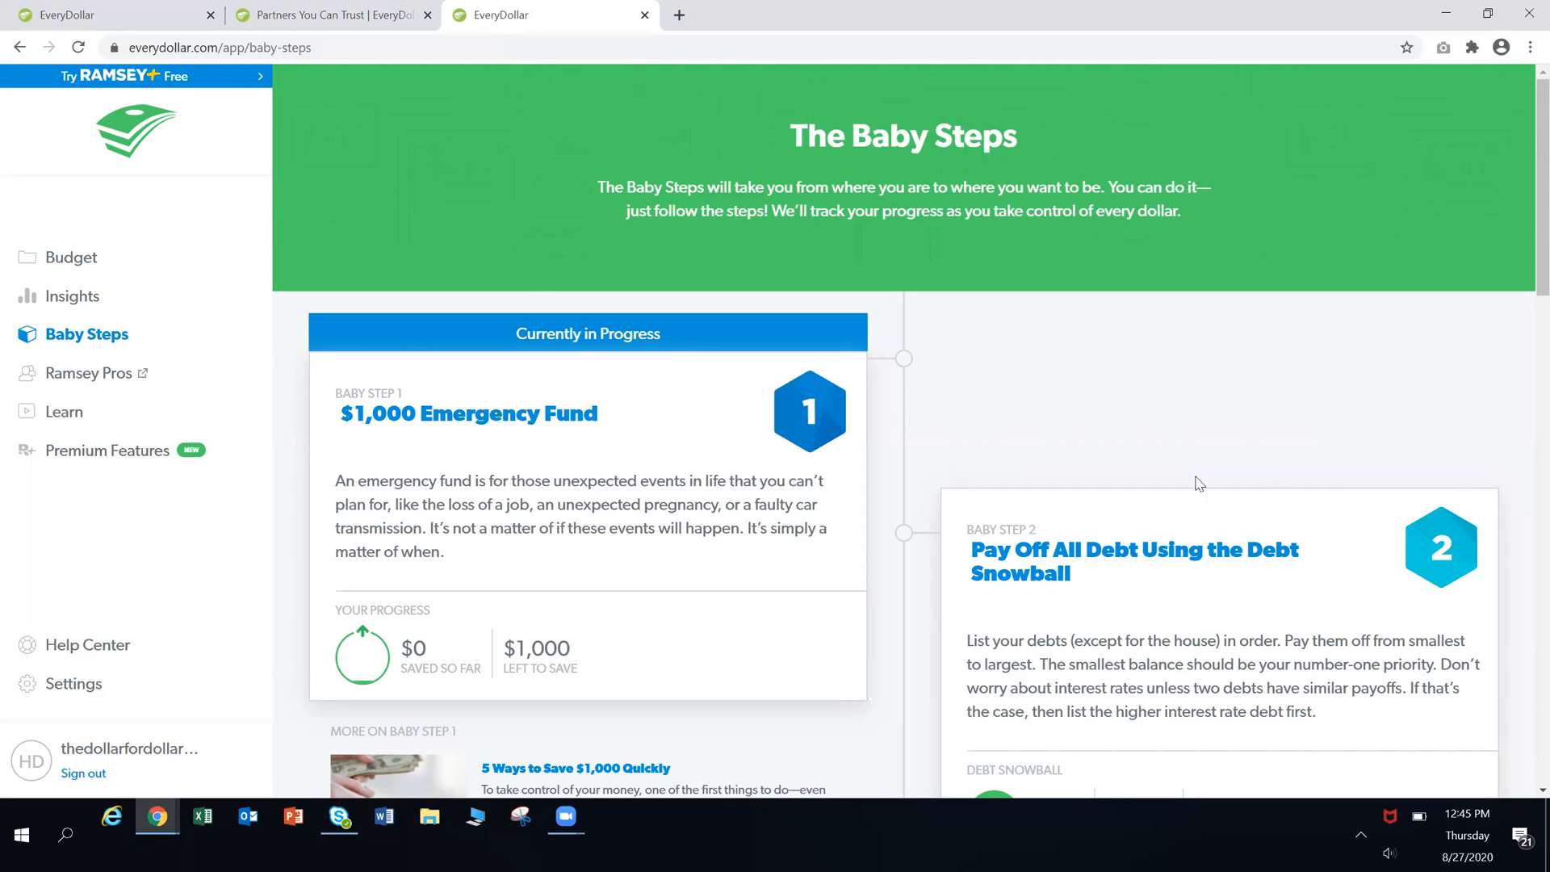
scroll(1354, 424, down, 3)
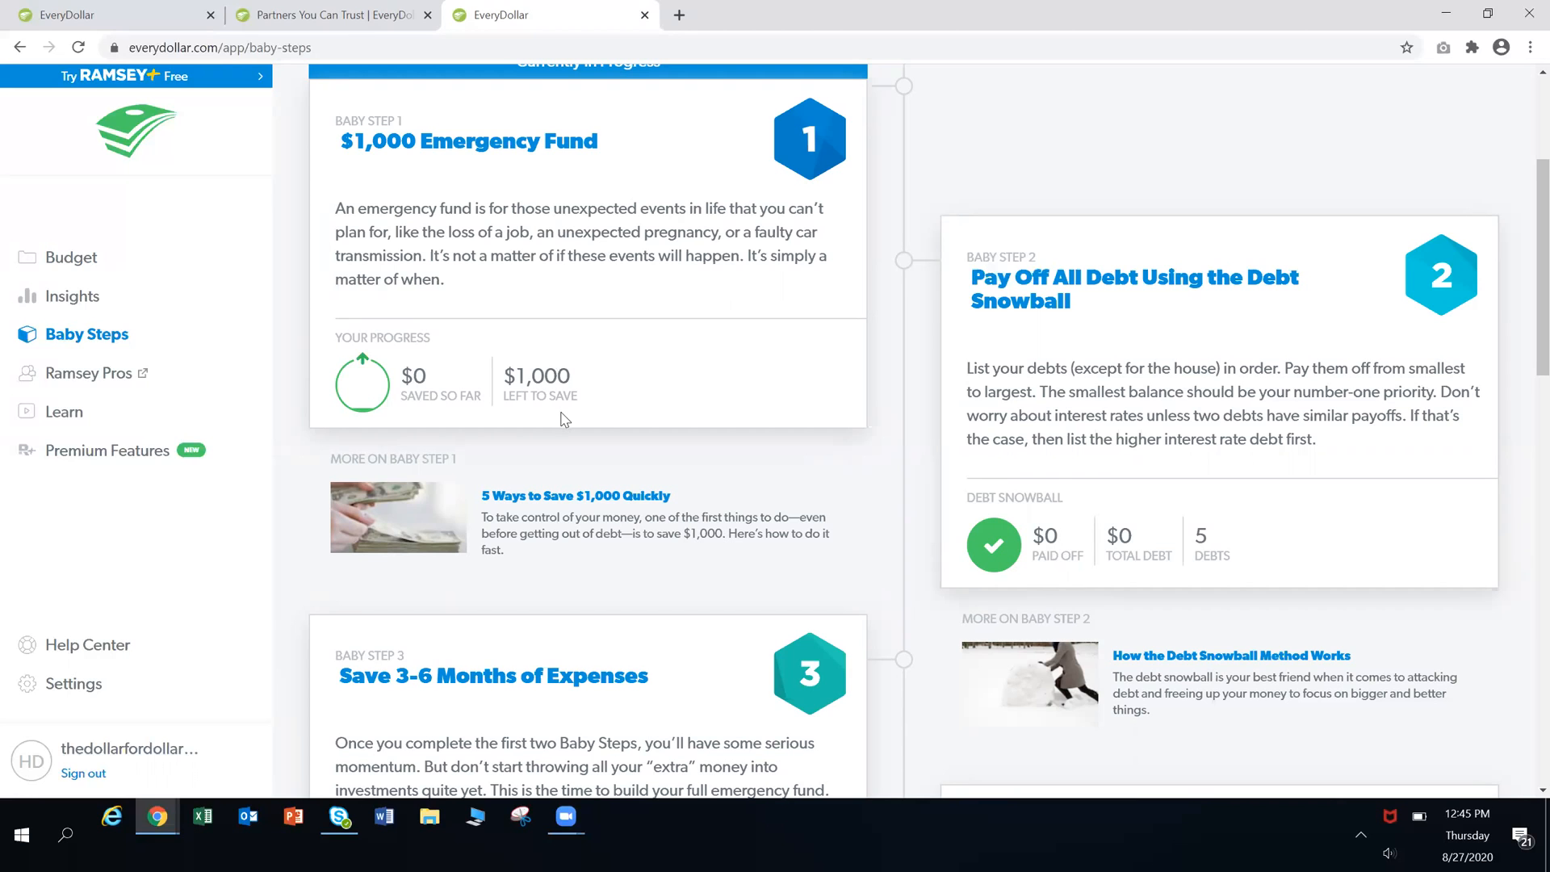
scroll(563, 419, down, 10)
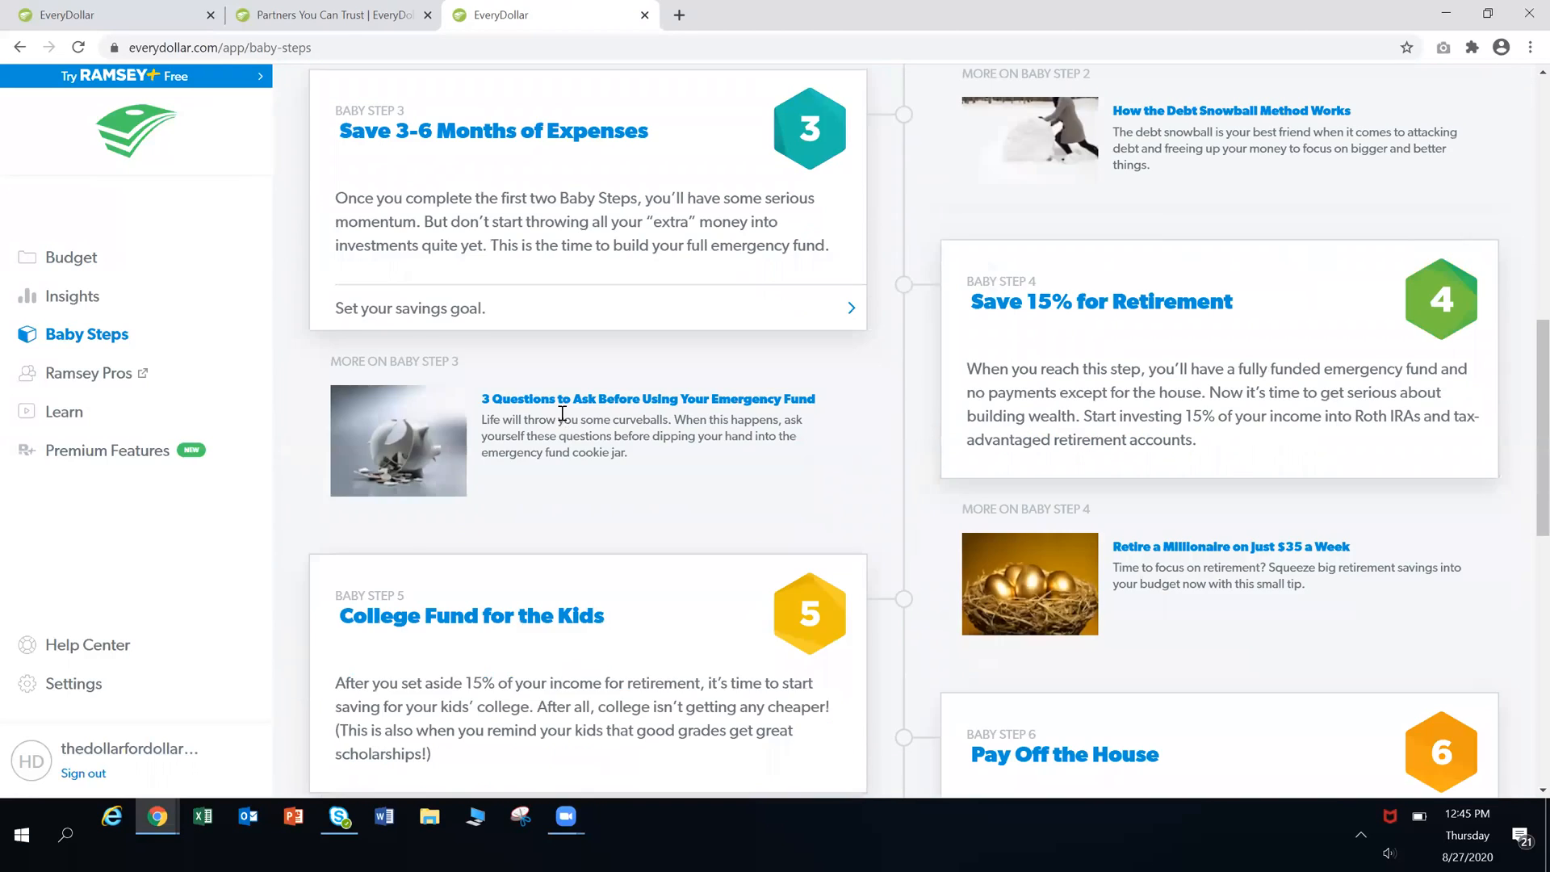
scroll(562, 412, down, 3)
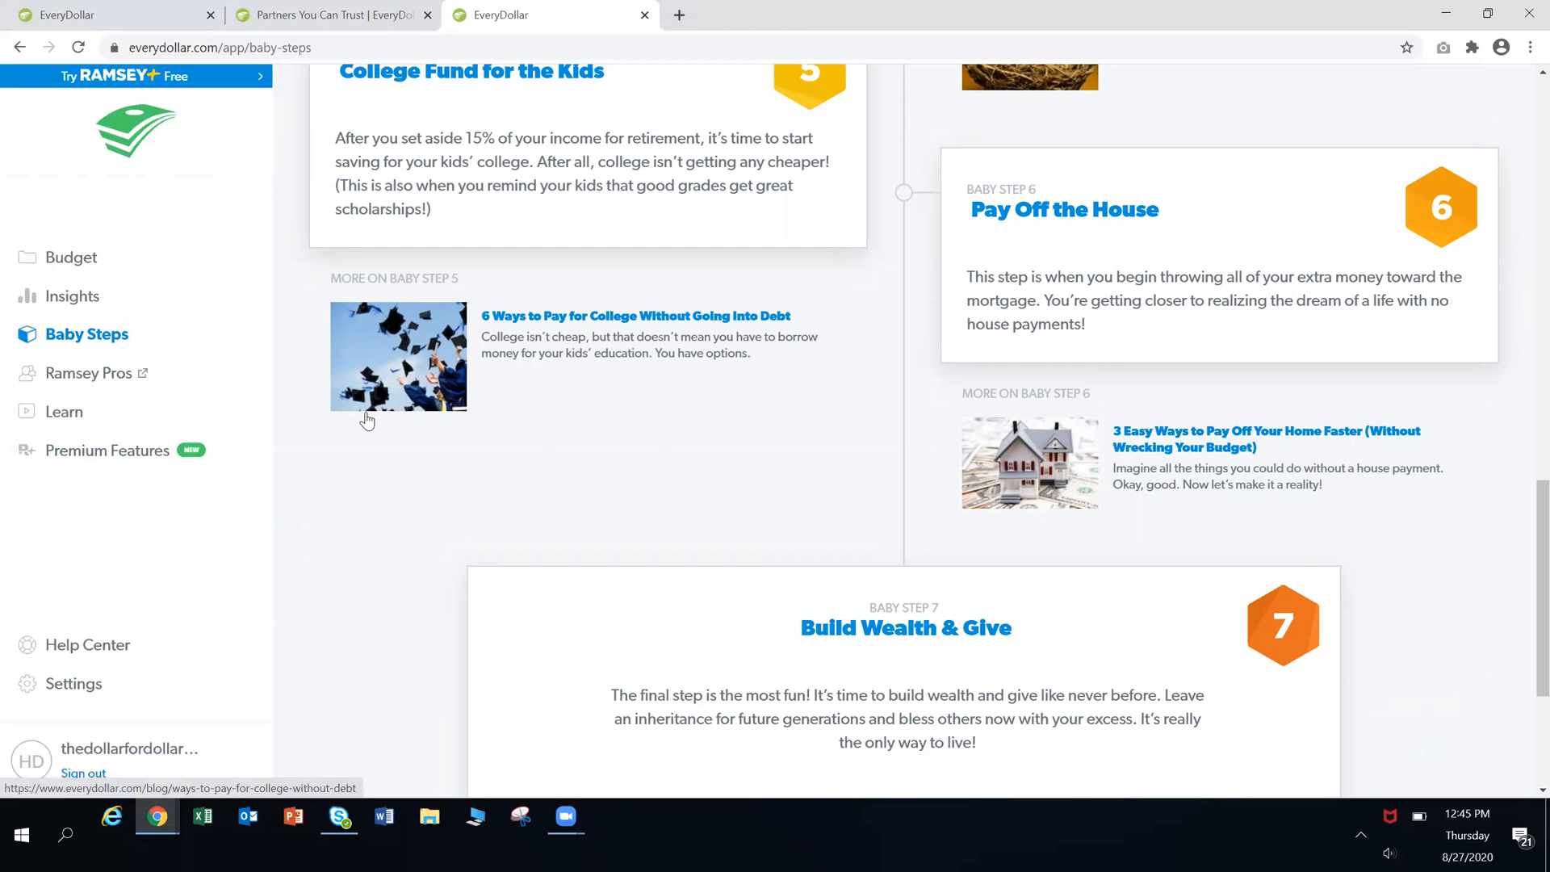
scroll(356, 389, up, 10)
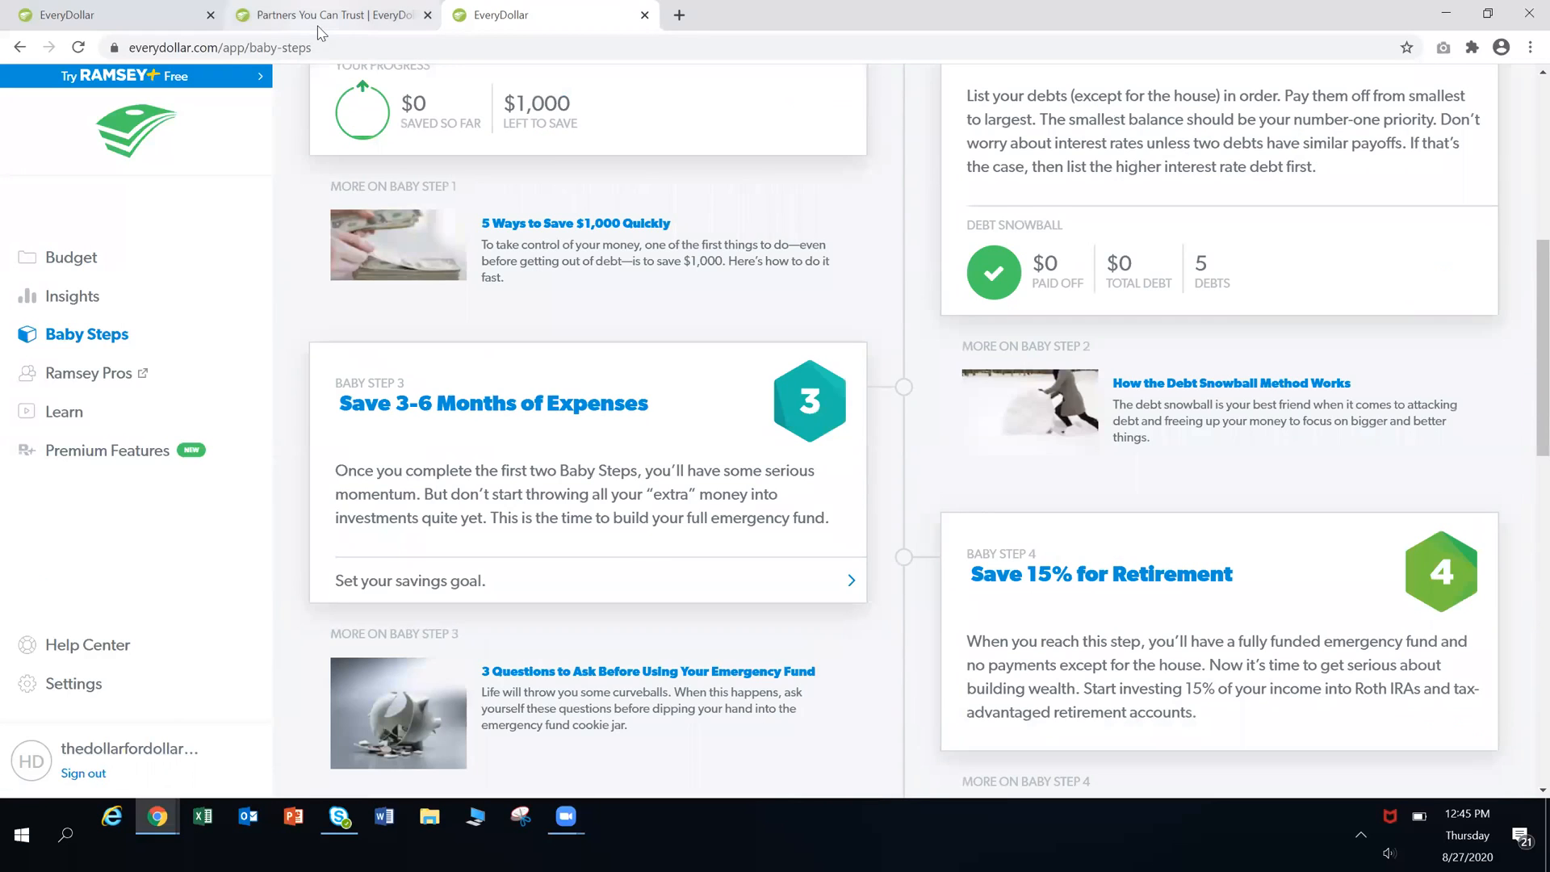
Go back to the September 2020 budget and look over its groups down to Insurance
click(319, 23)
click(123, 16)
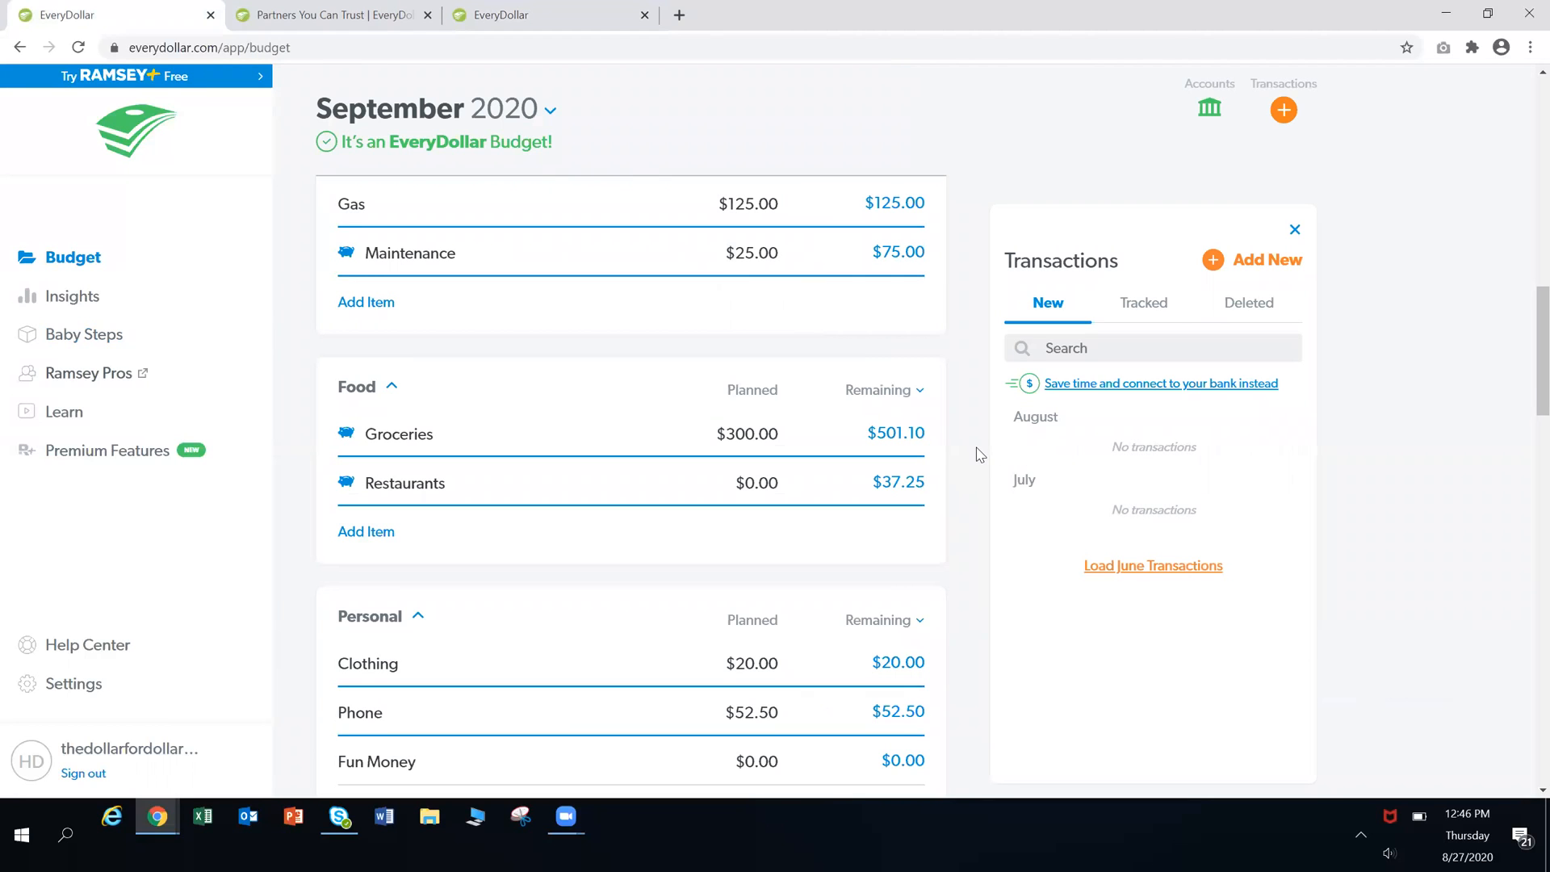
scroll(979, 453, down, 10)
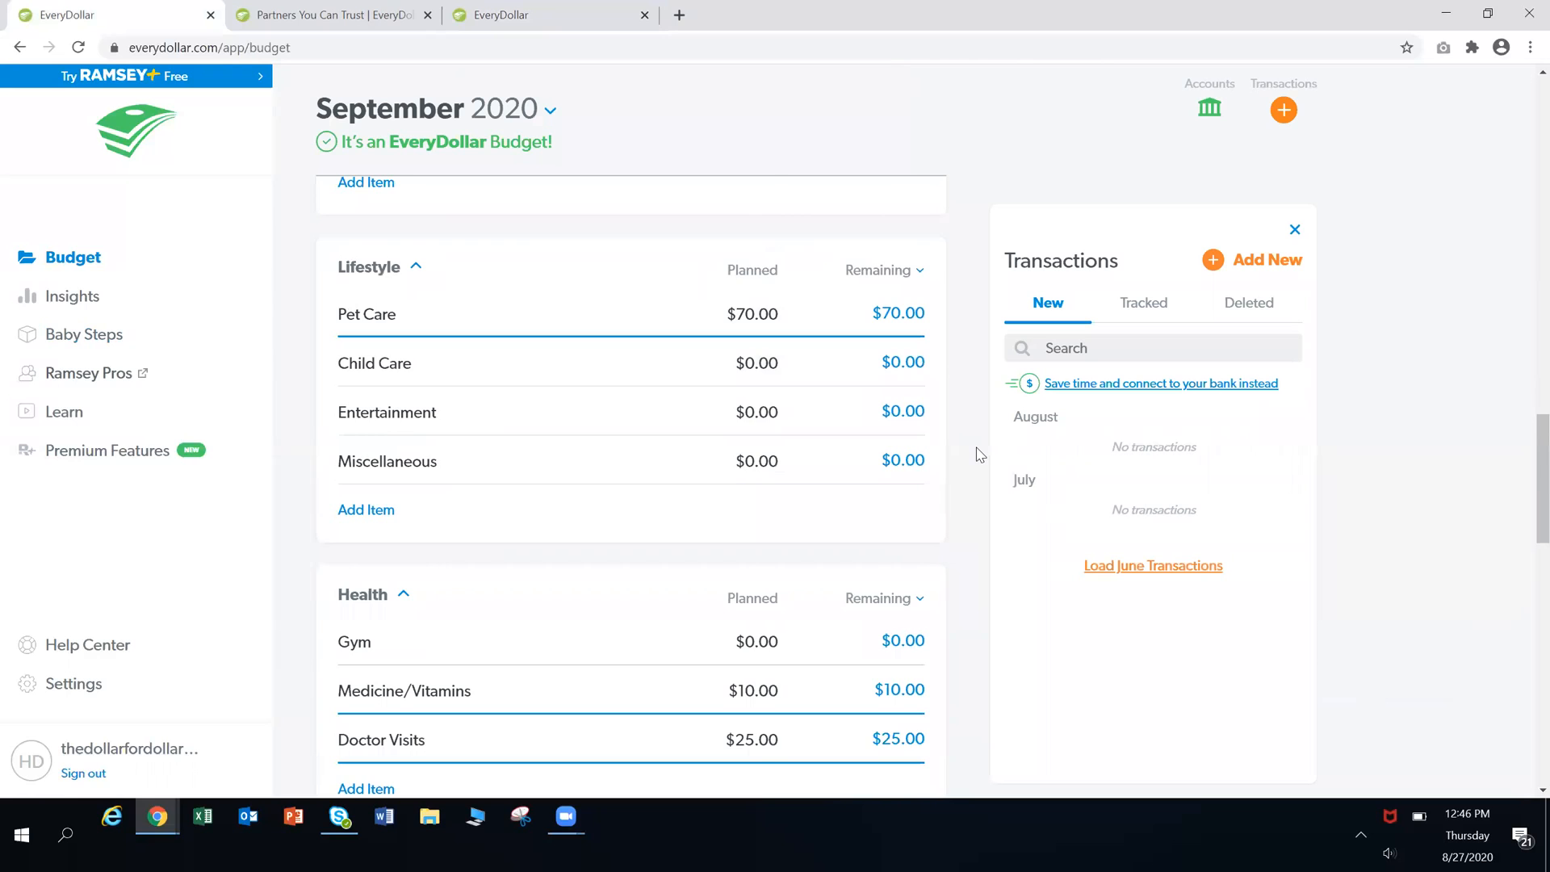
scroll(979, 454, down, 2)
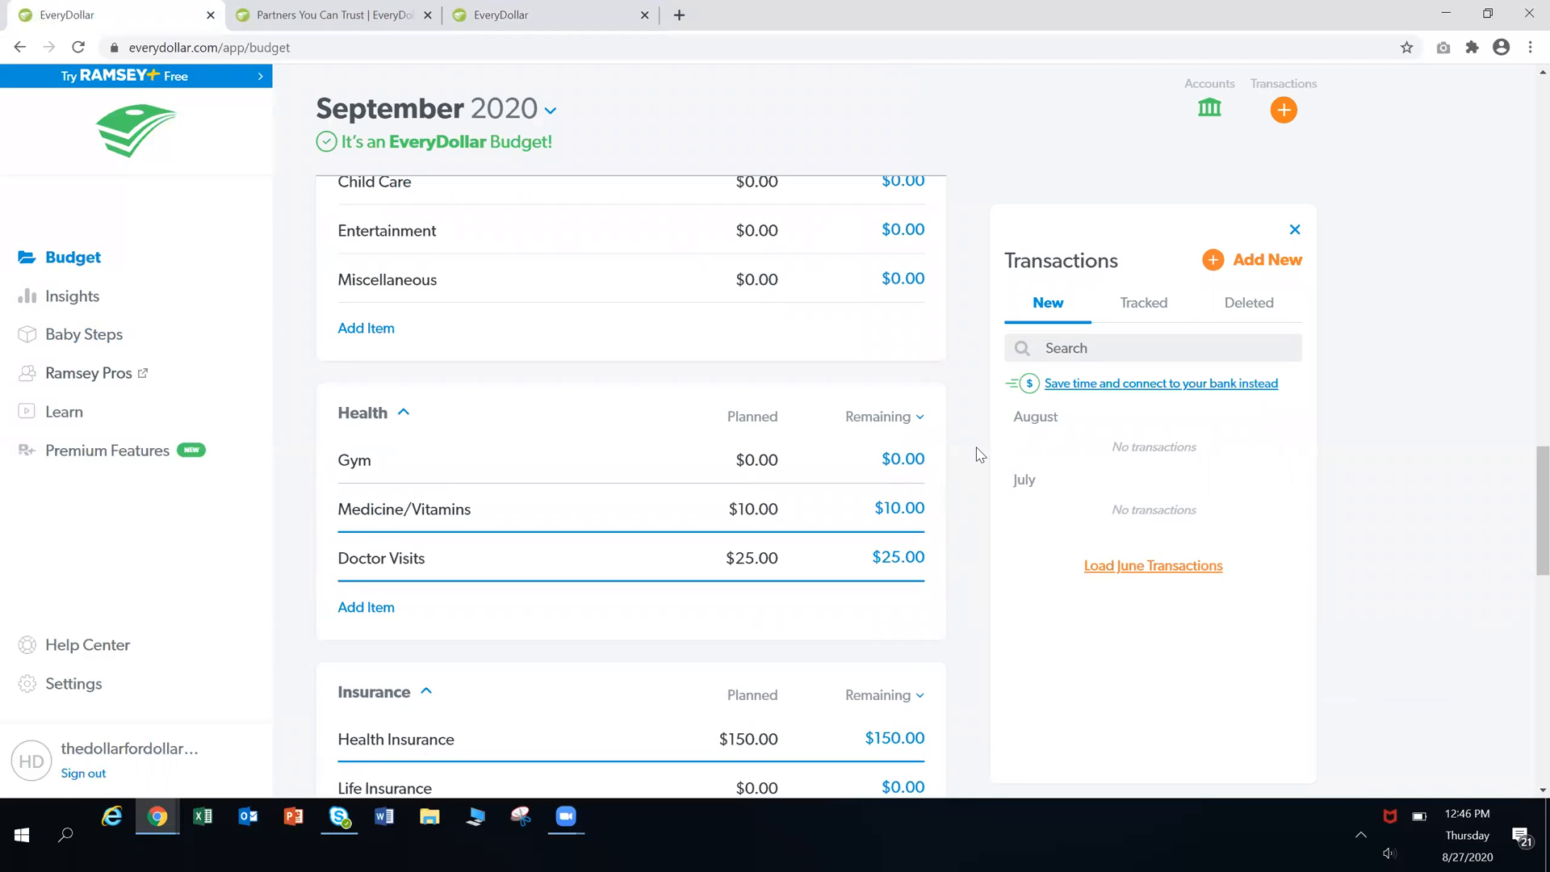
Track a $45.00 income transaction against the Hair/Cosmetics item in the September budget's Personal group
scroll(980, 453, up, 4)
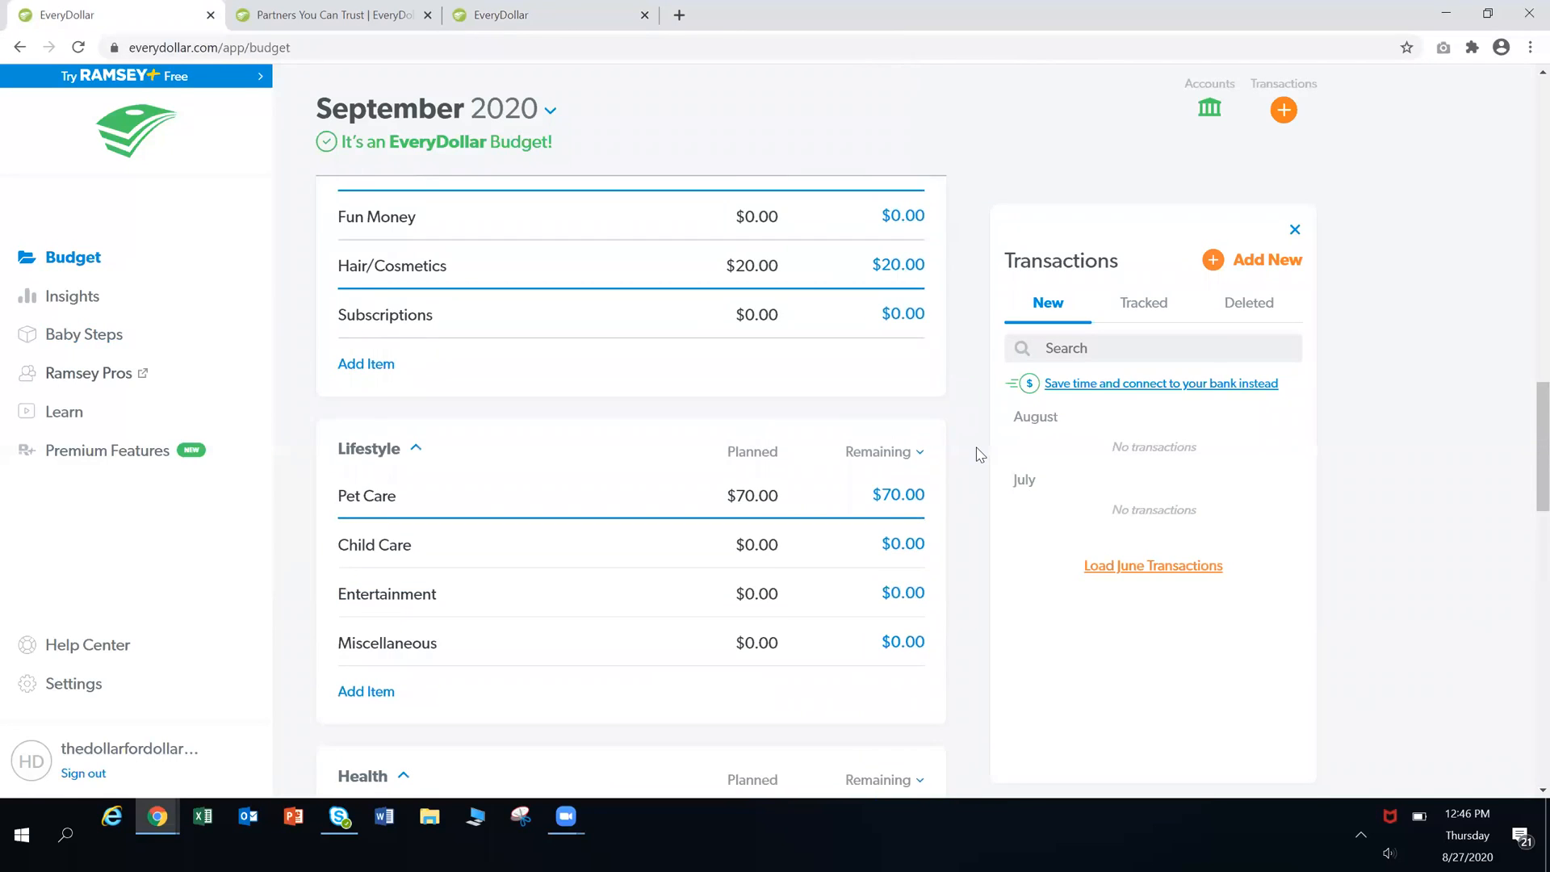
scroll(979, 454, up, 4)
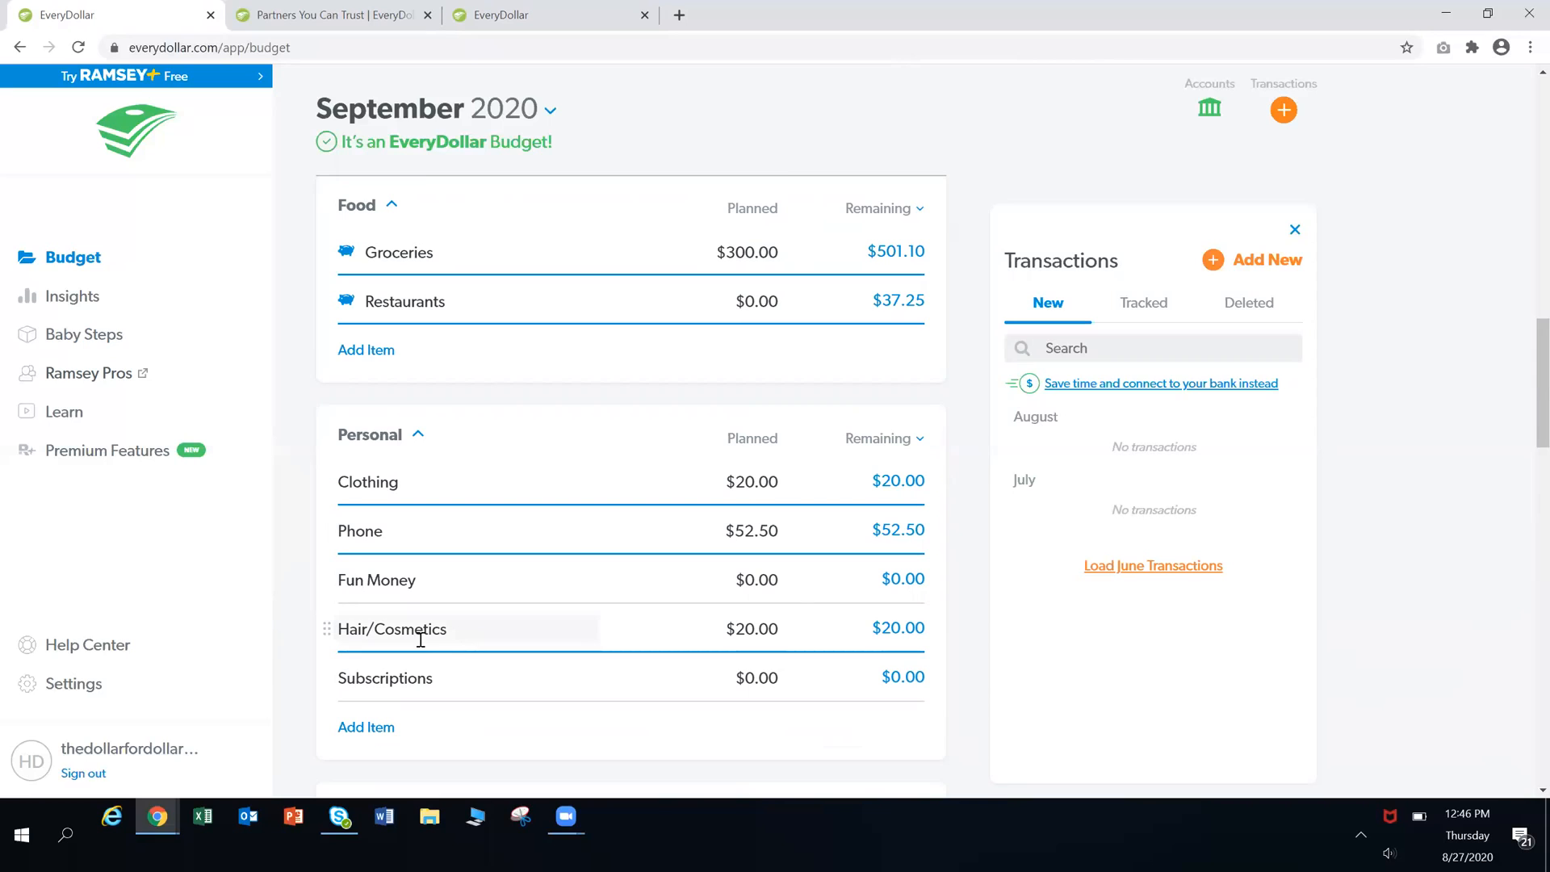
click(517, 642)
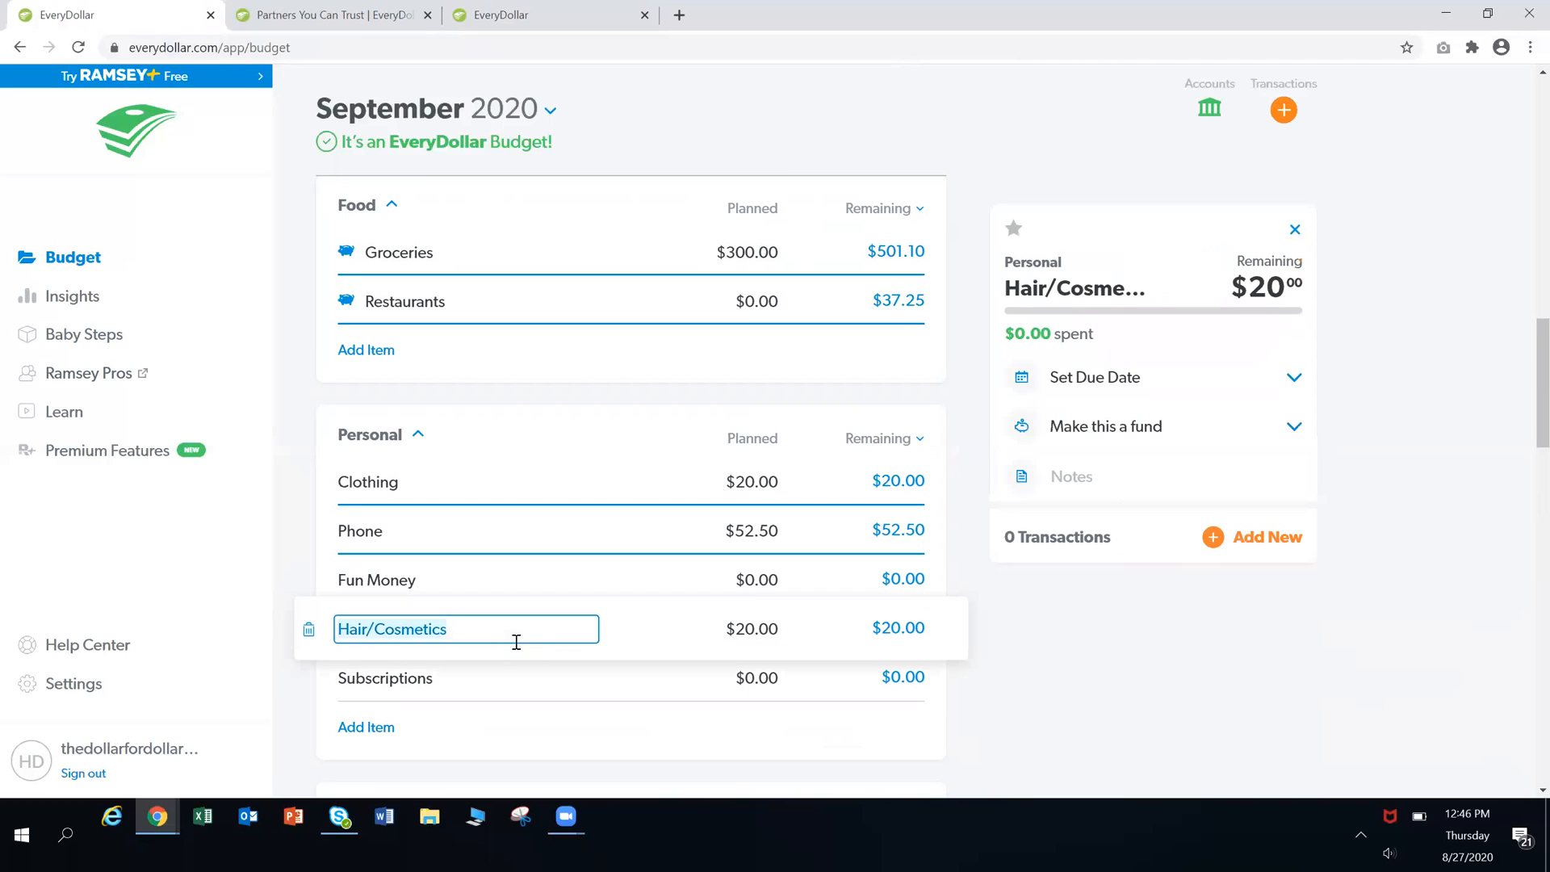
click(661, 639)
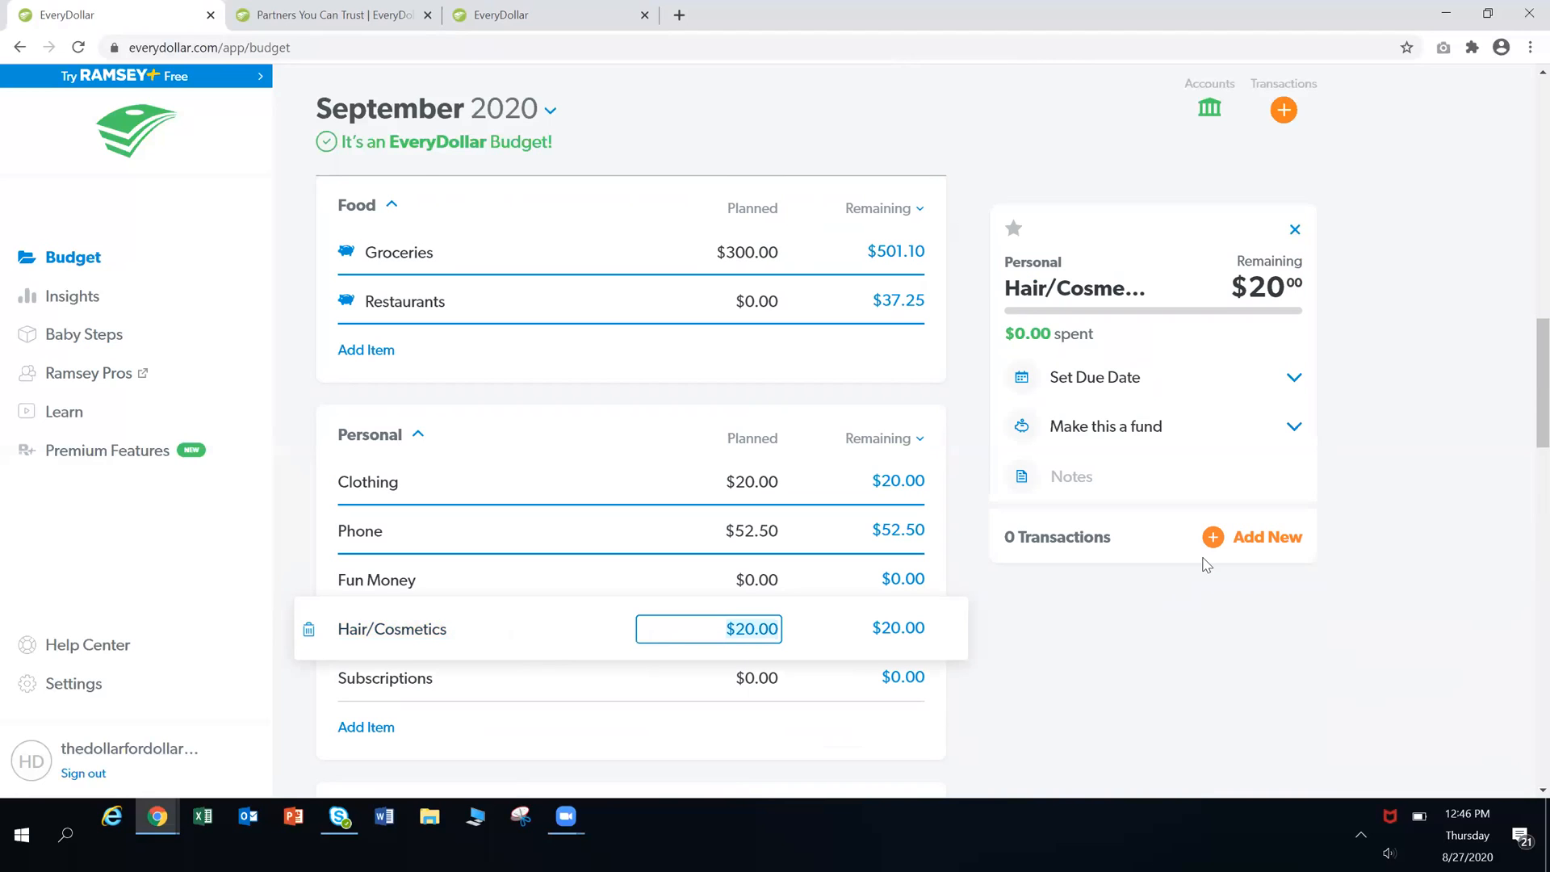
click(1245, 539)
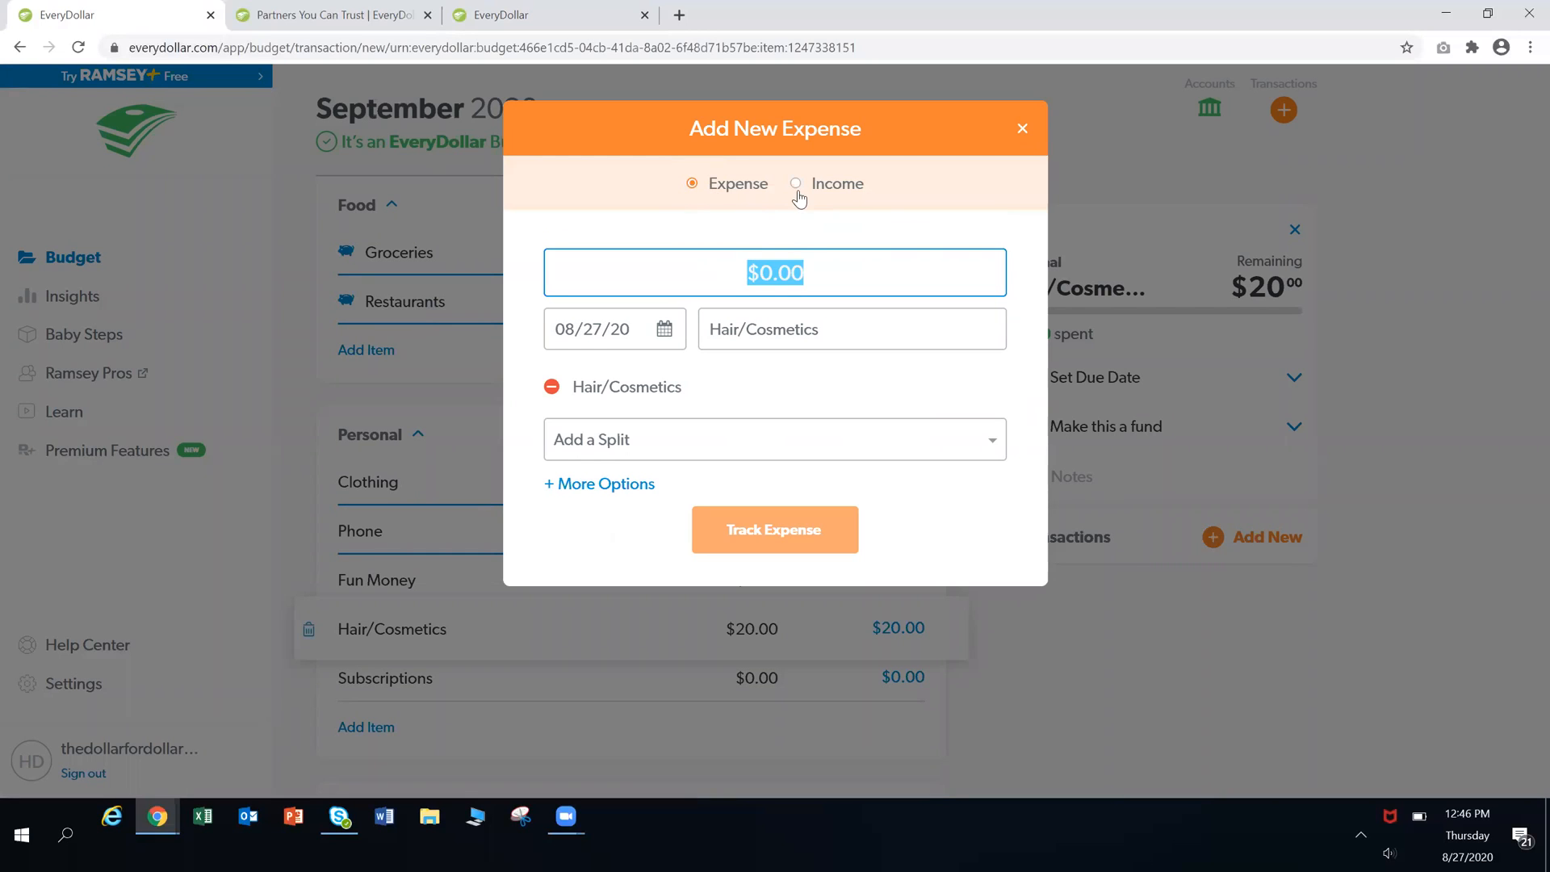
click(796, 187)
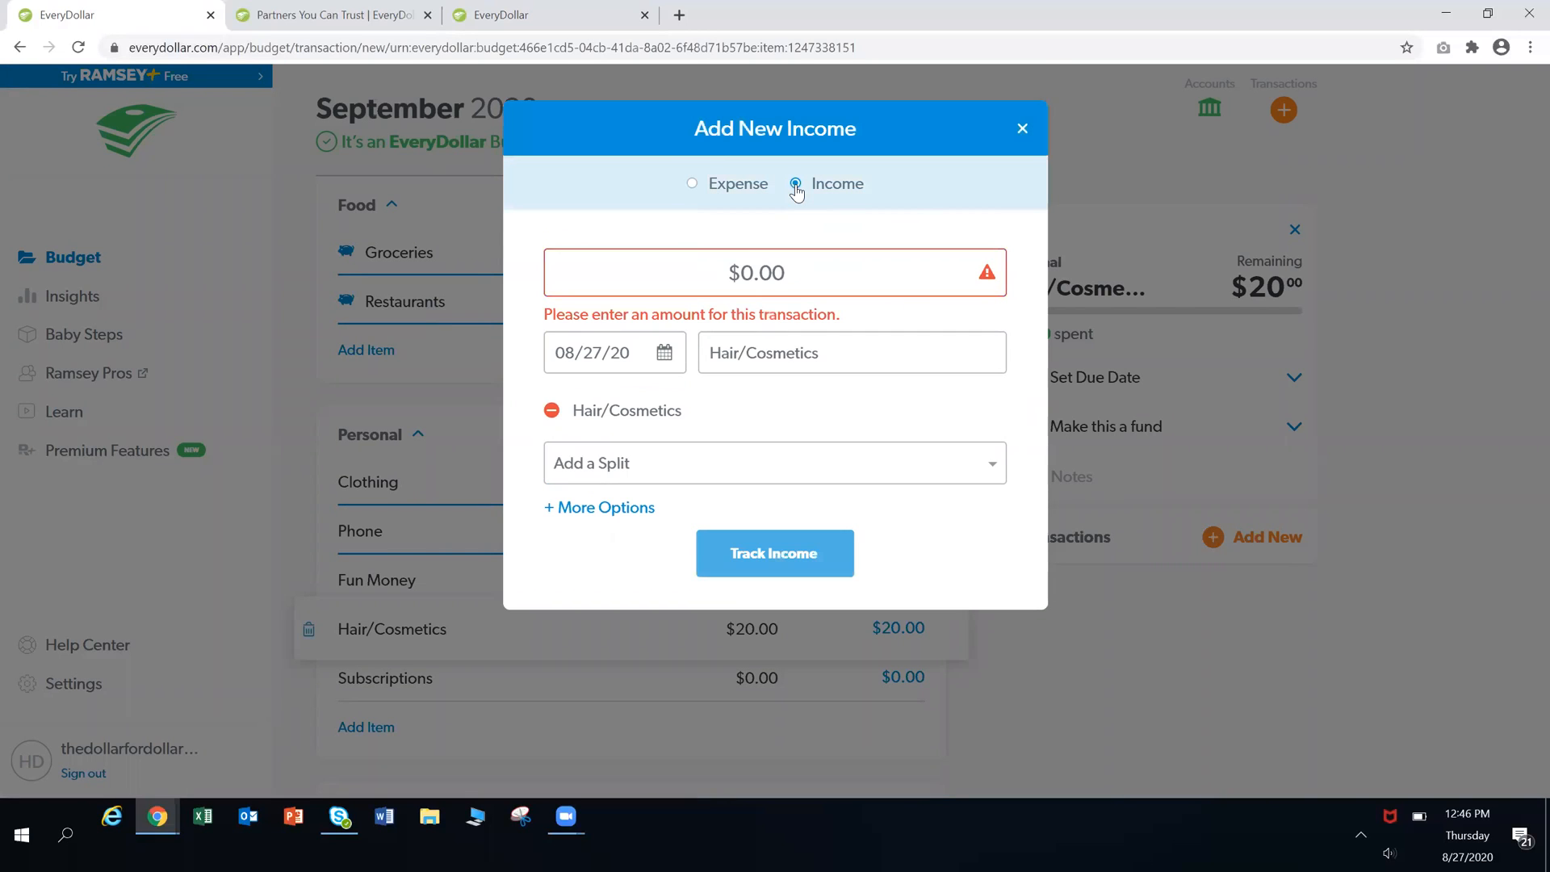
click(757, 280)
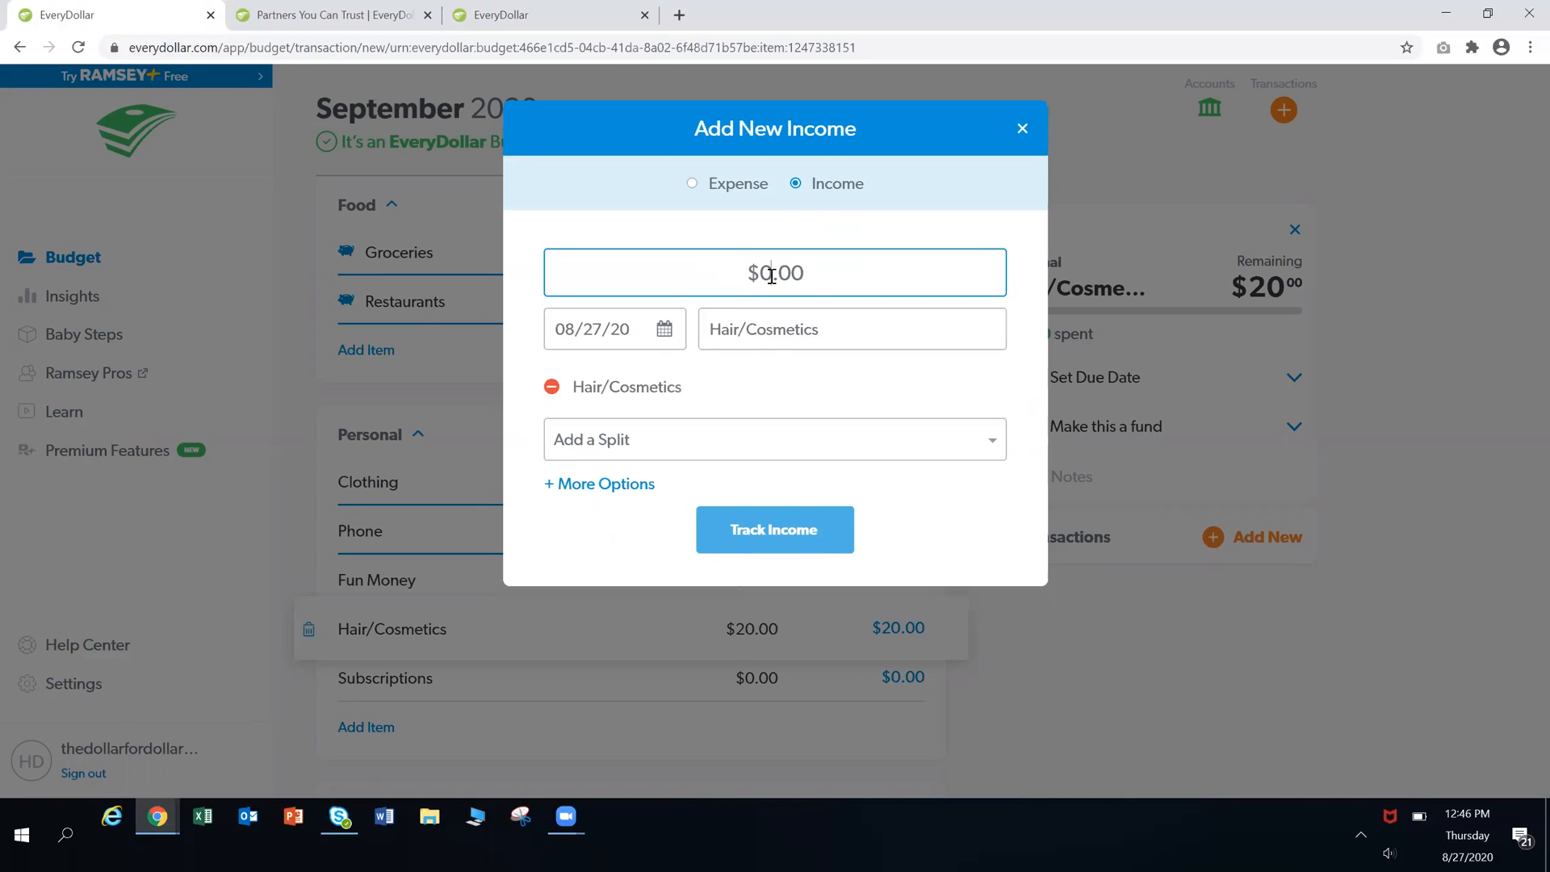
key(BackSpace)
text(45)
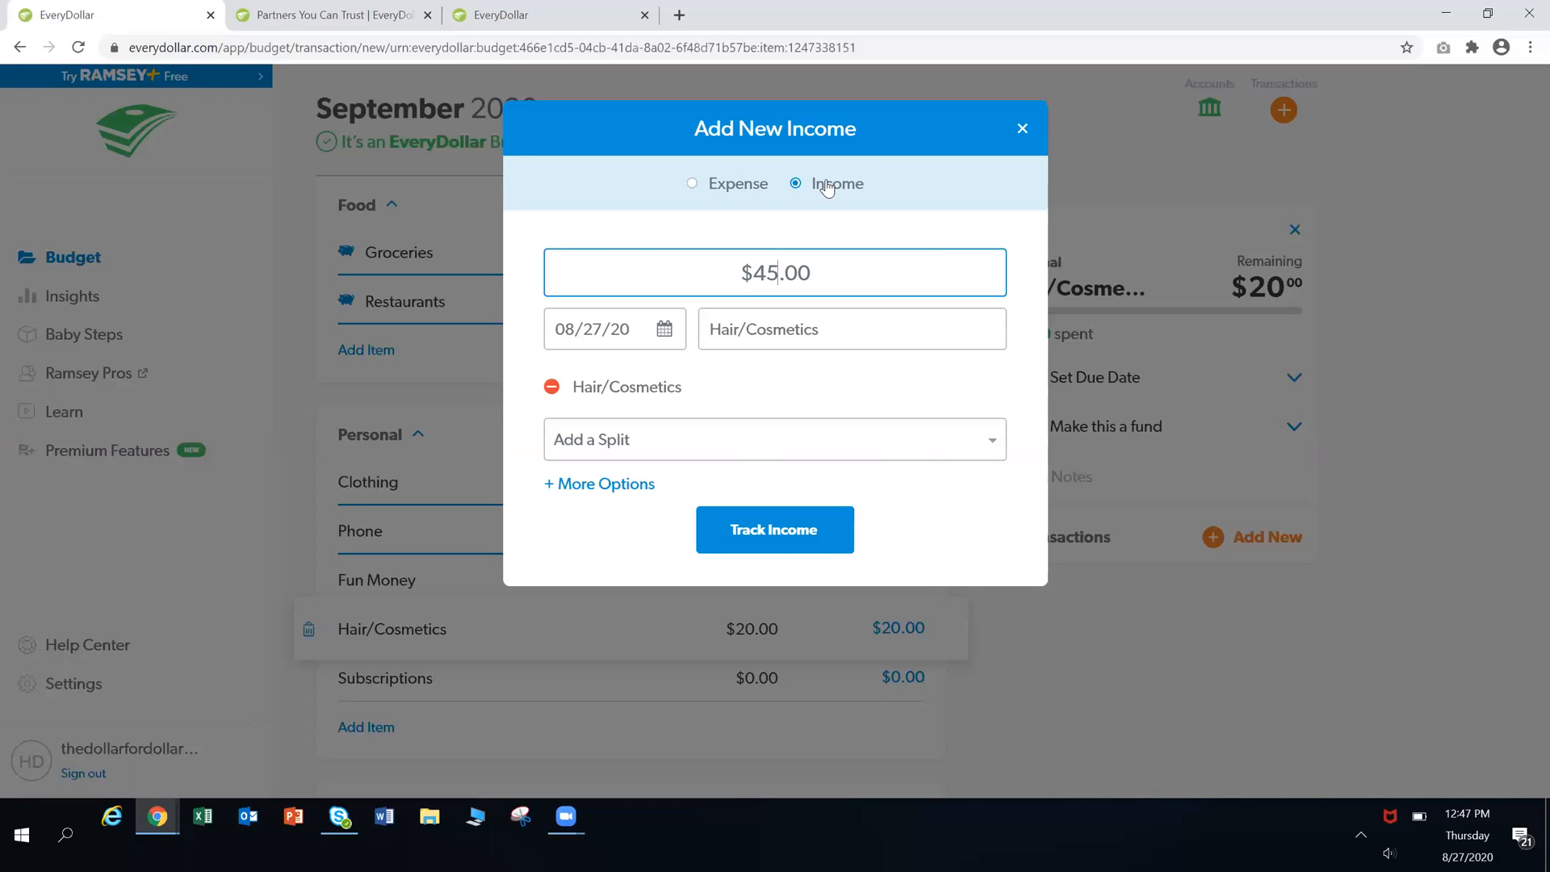
click(753, 528)
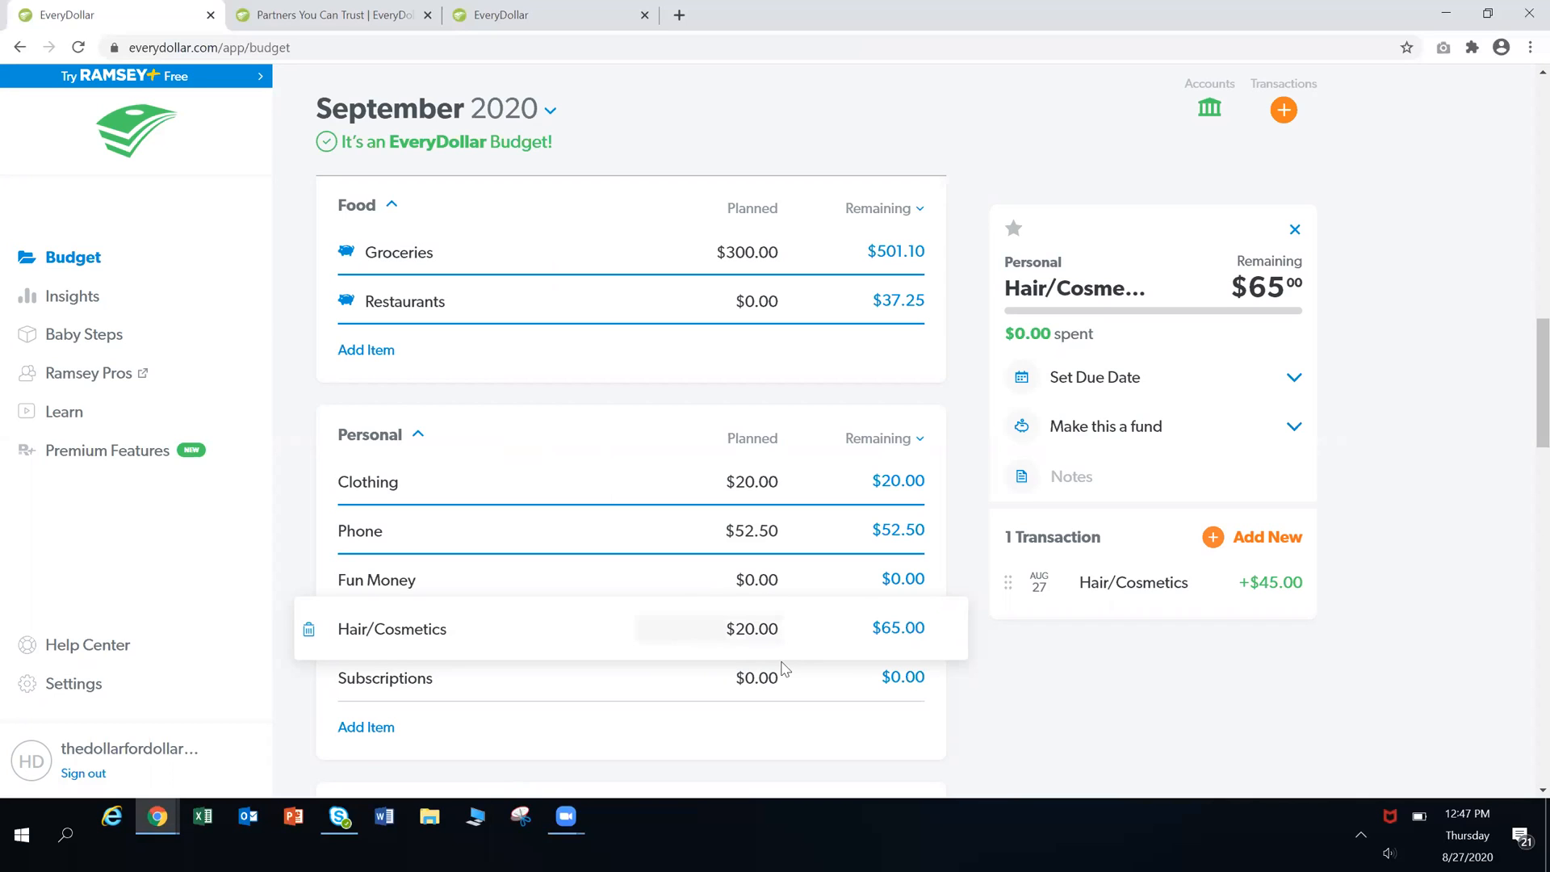
click(966, 548)
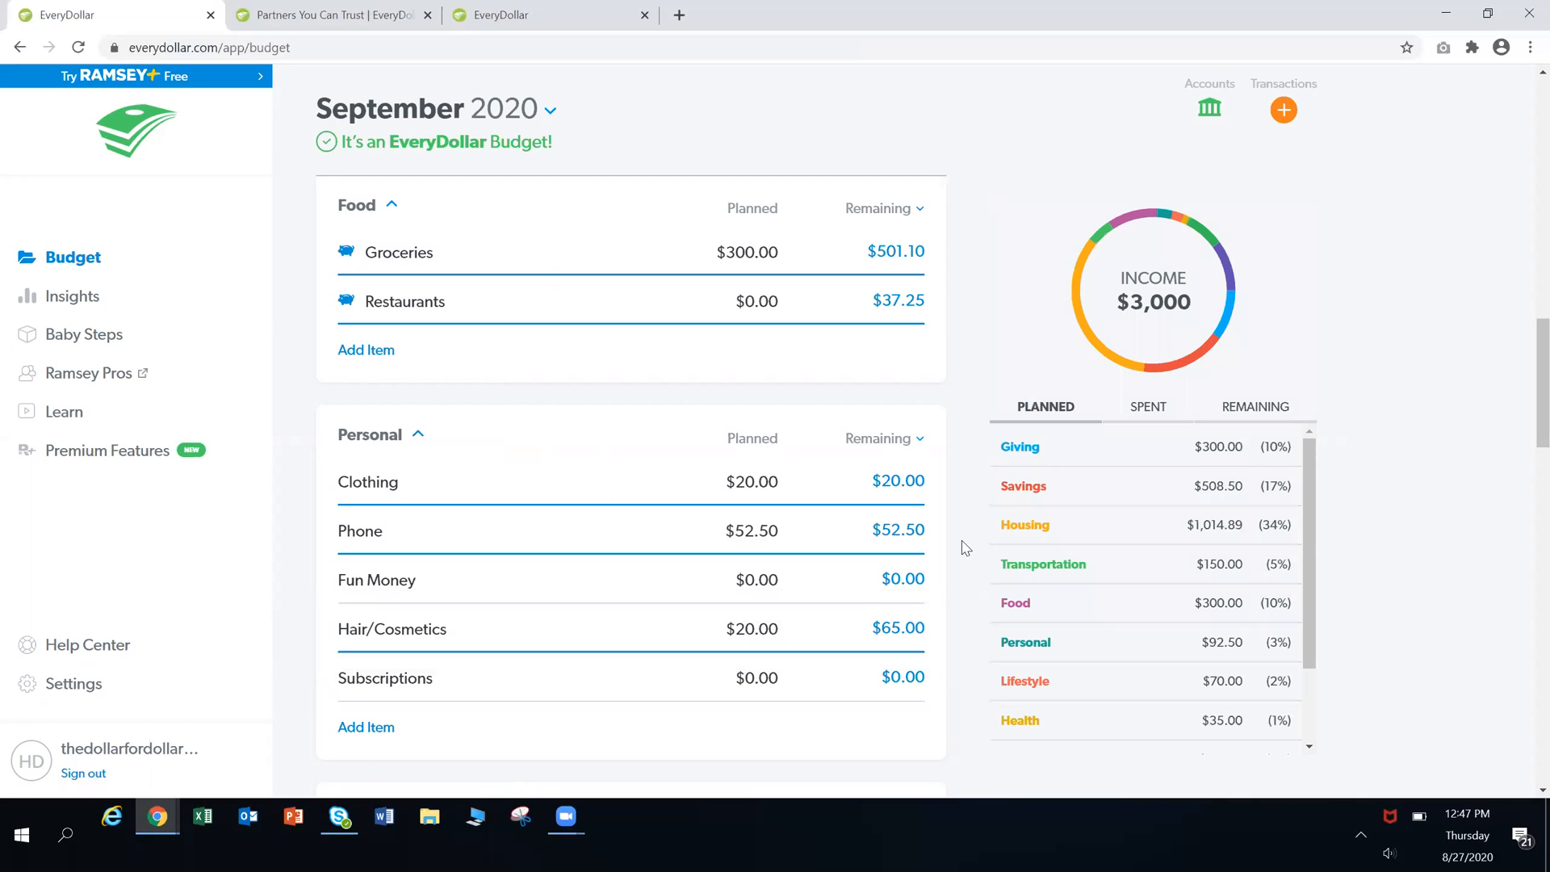
Make the Hair/Cosmetics item a fund, look over its fund details, and add it to the Favorites group
click(378, 622)
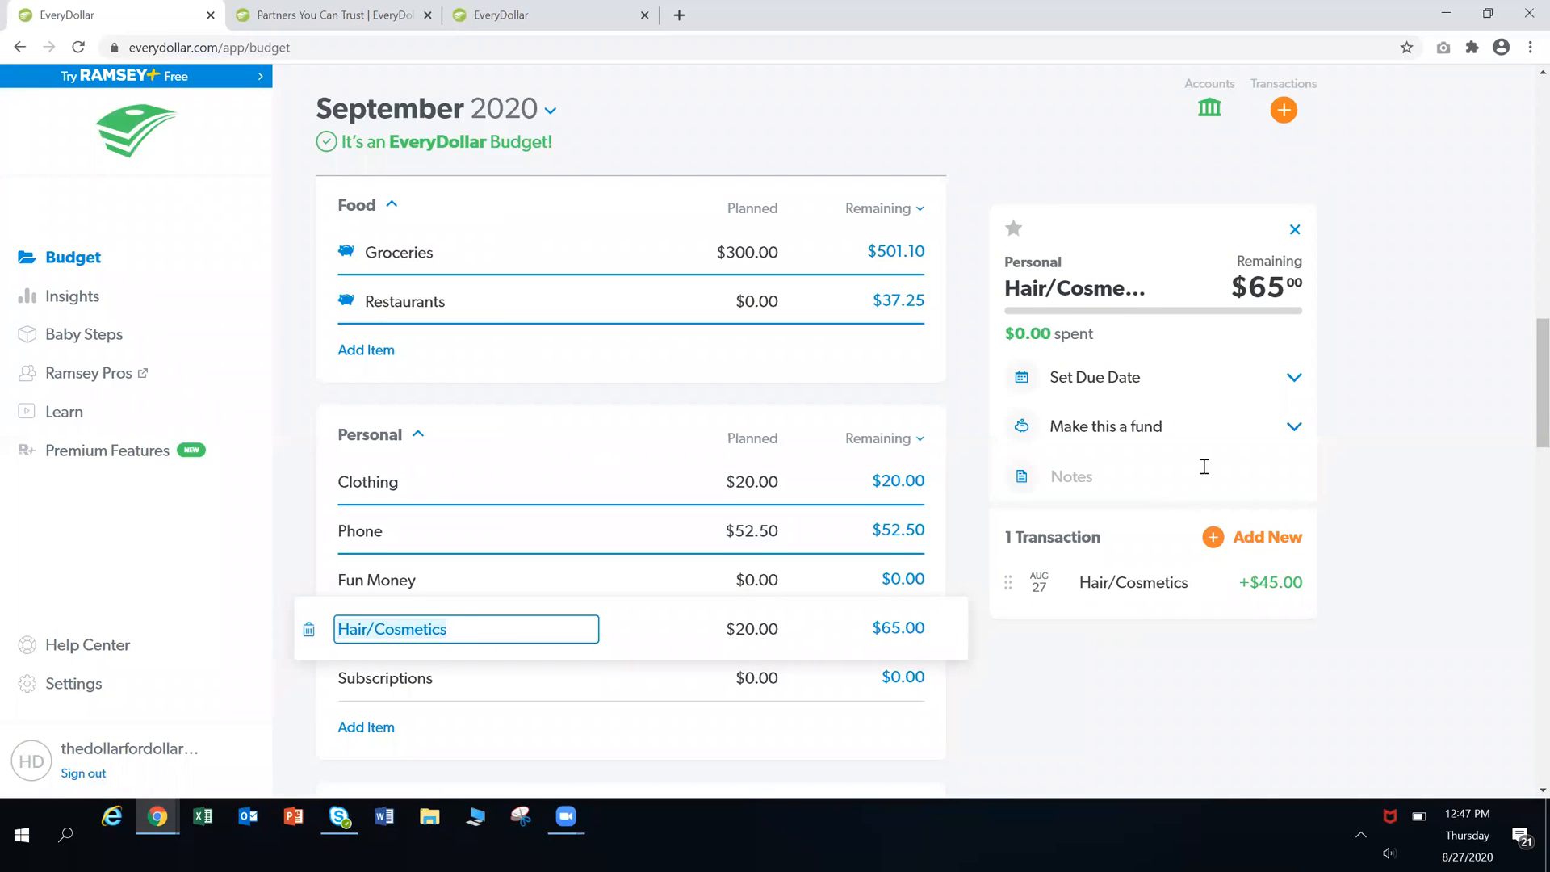
click(1285, 432)
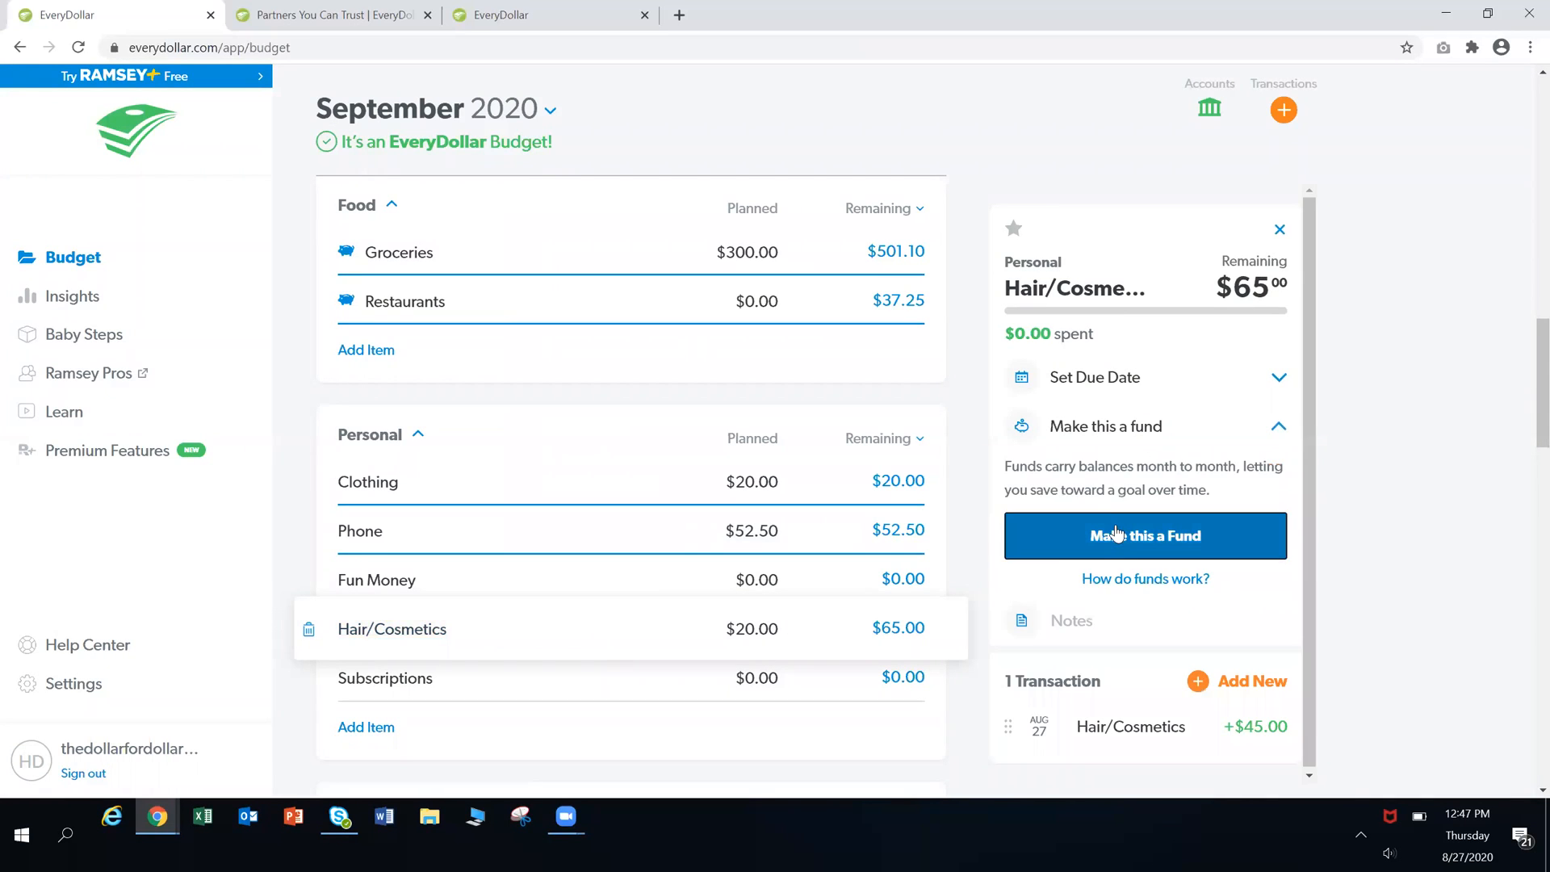
click(1117, 531)
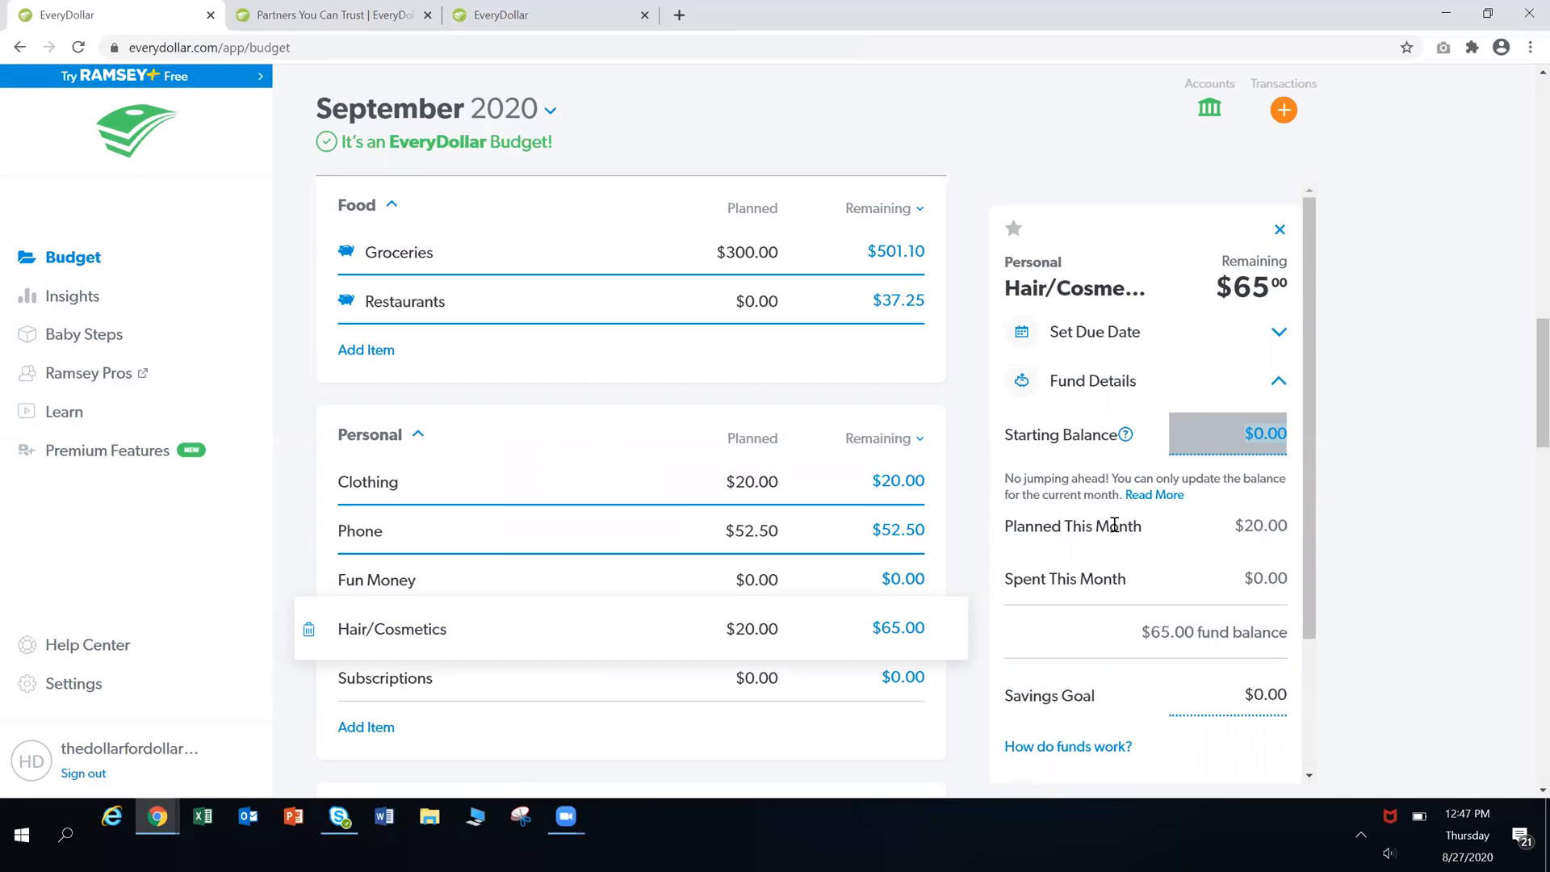
scroll(1114, 523, down, 2)
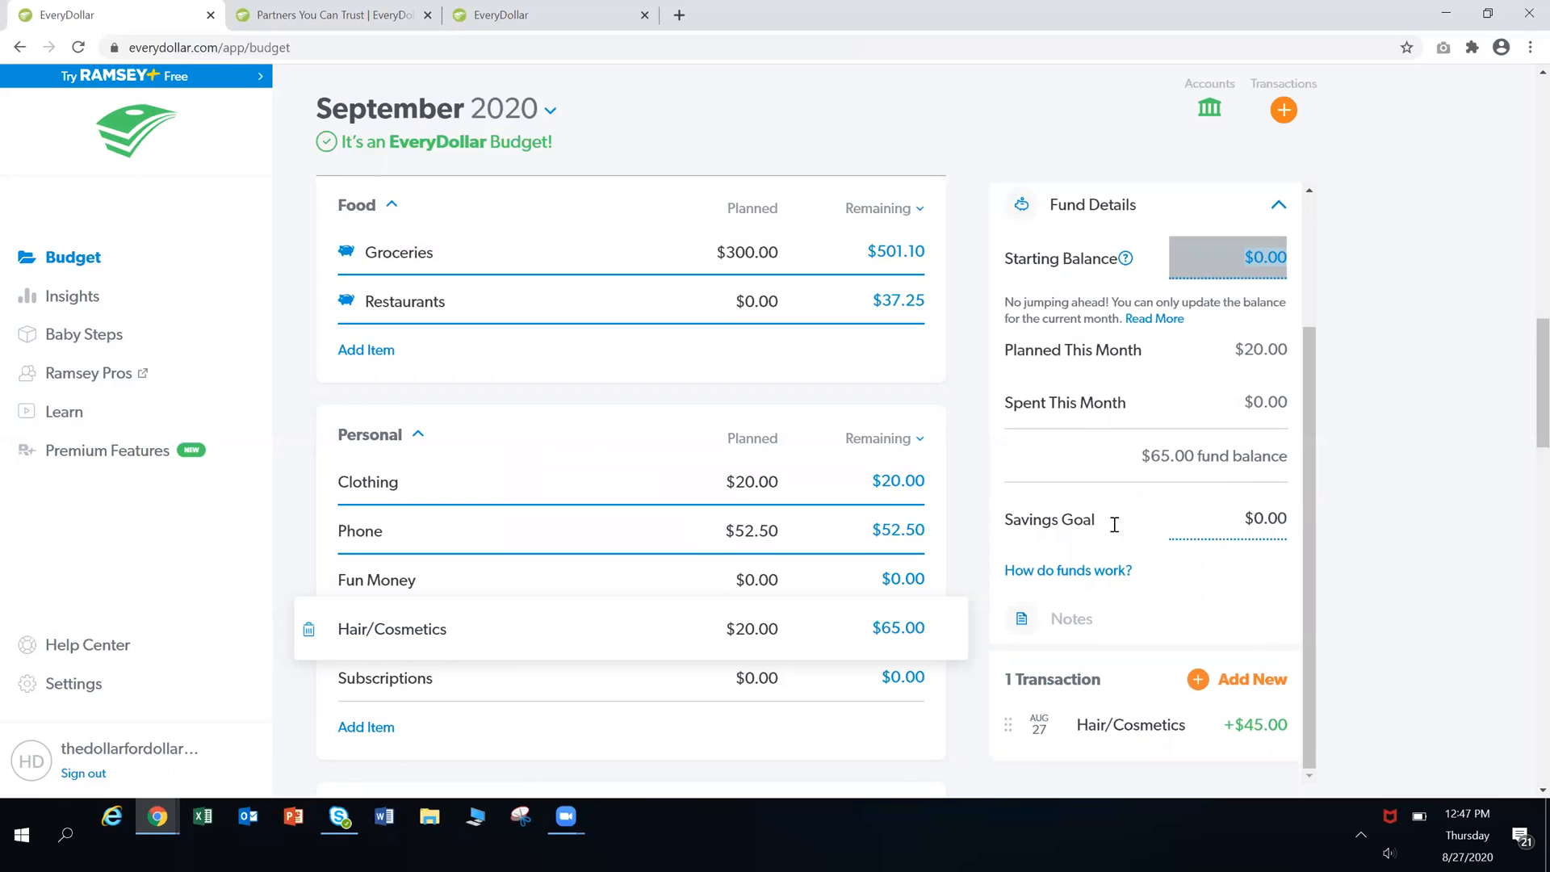
scroll(1117, 530, down, 2)
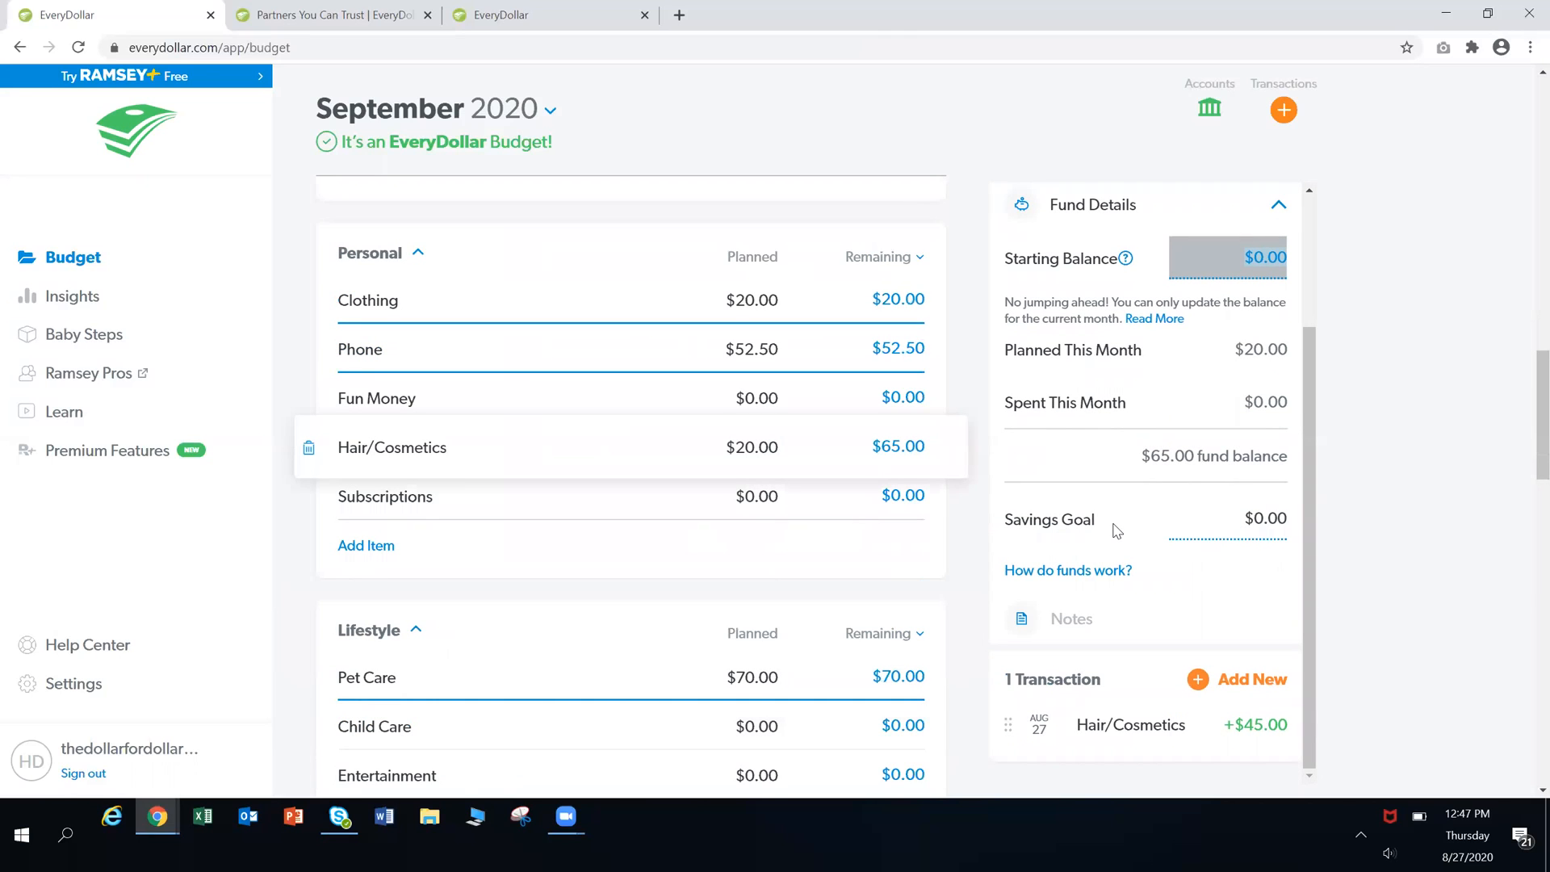
scroll(1116, 531, up, 3)
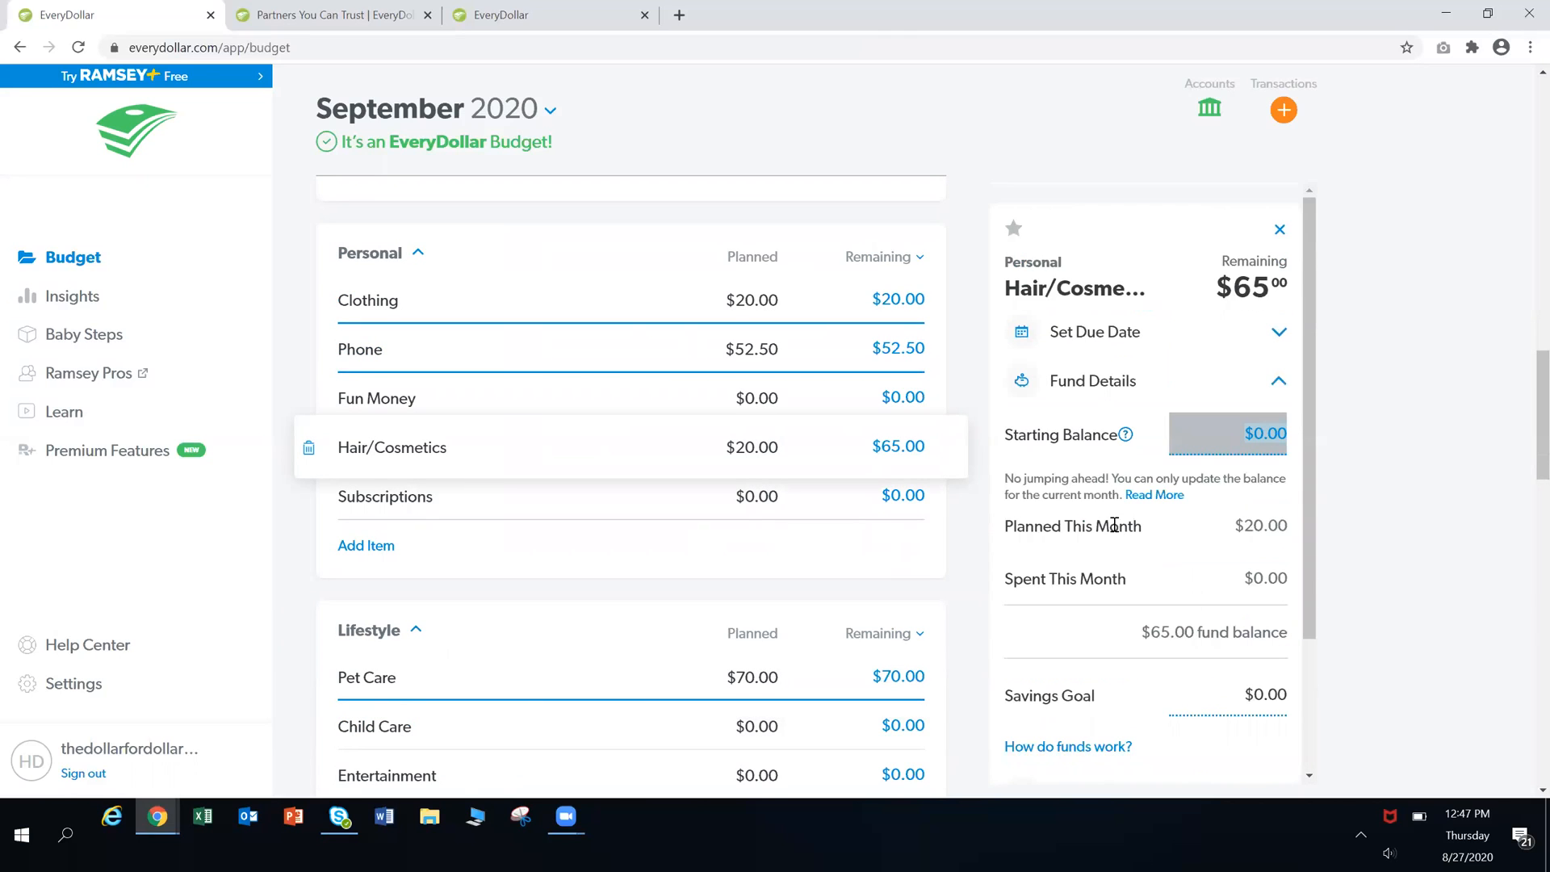
click(1014, 231)
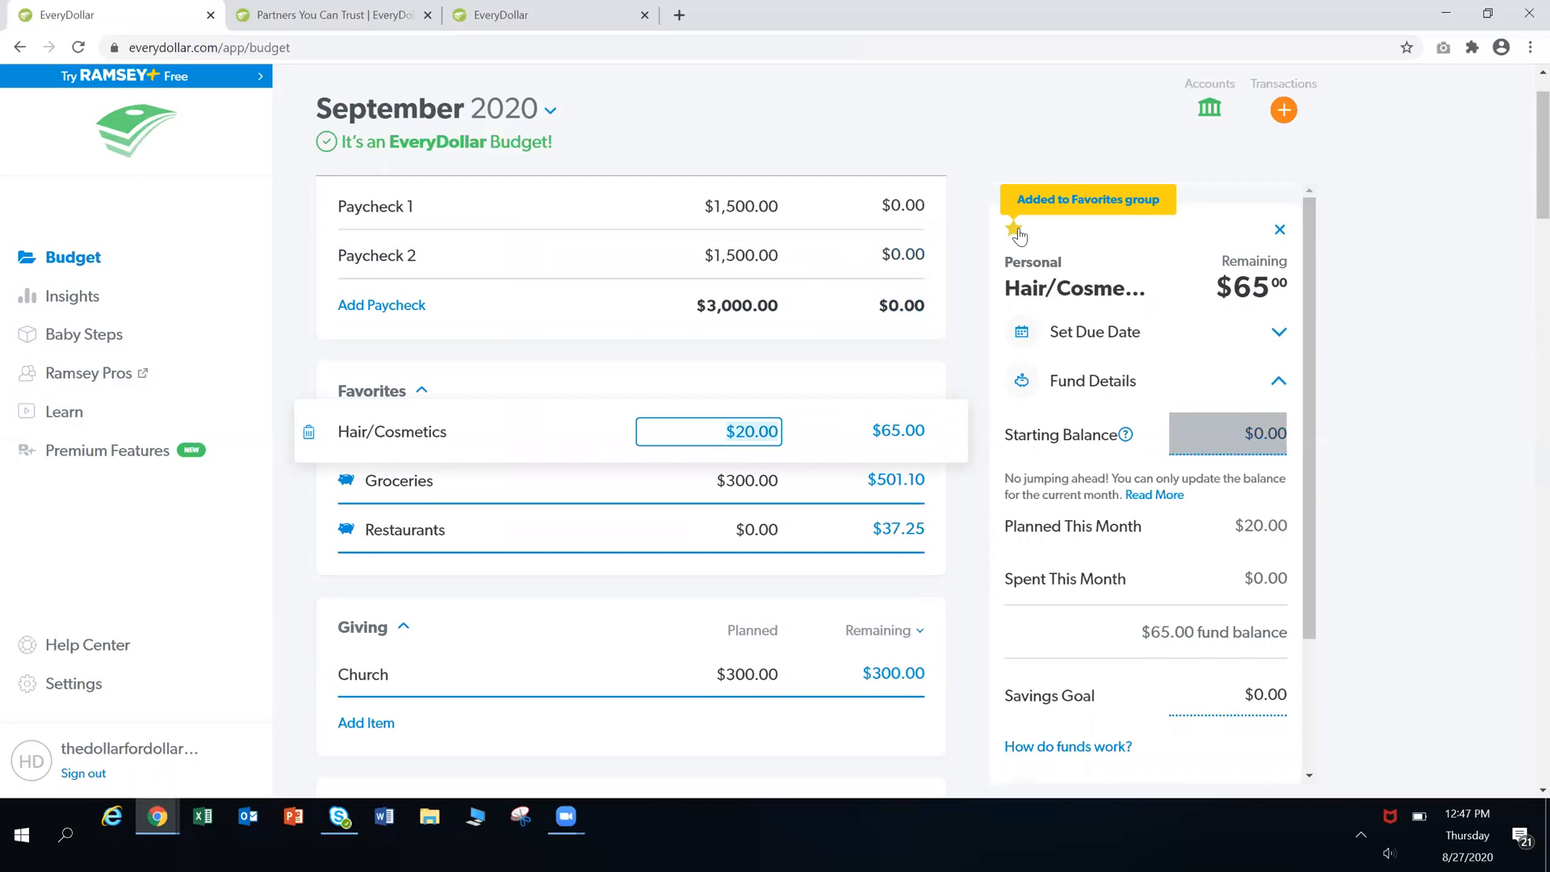
click(960, 269)
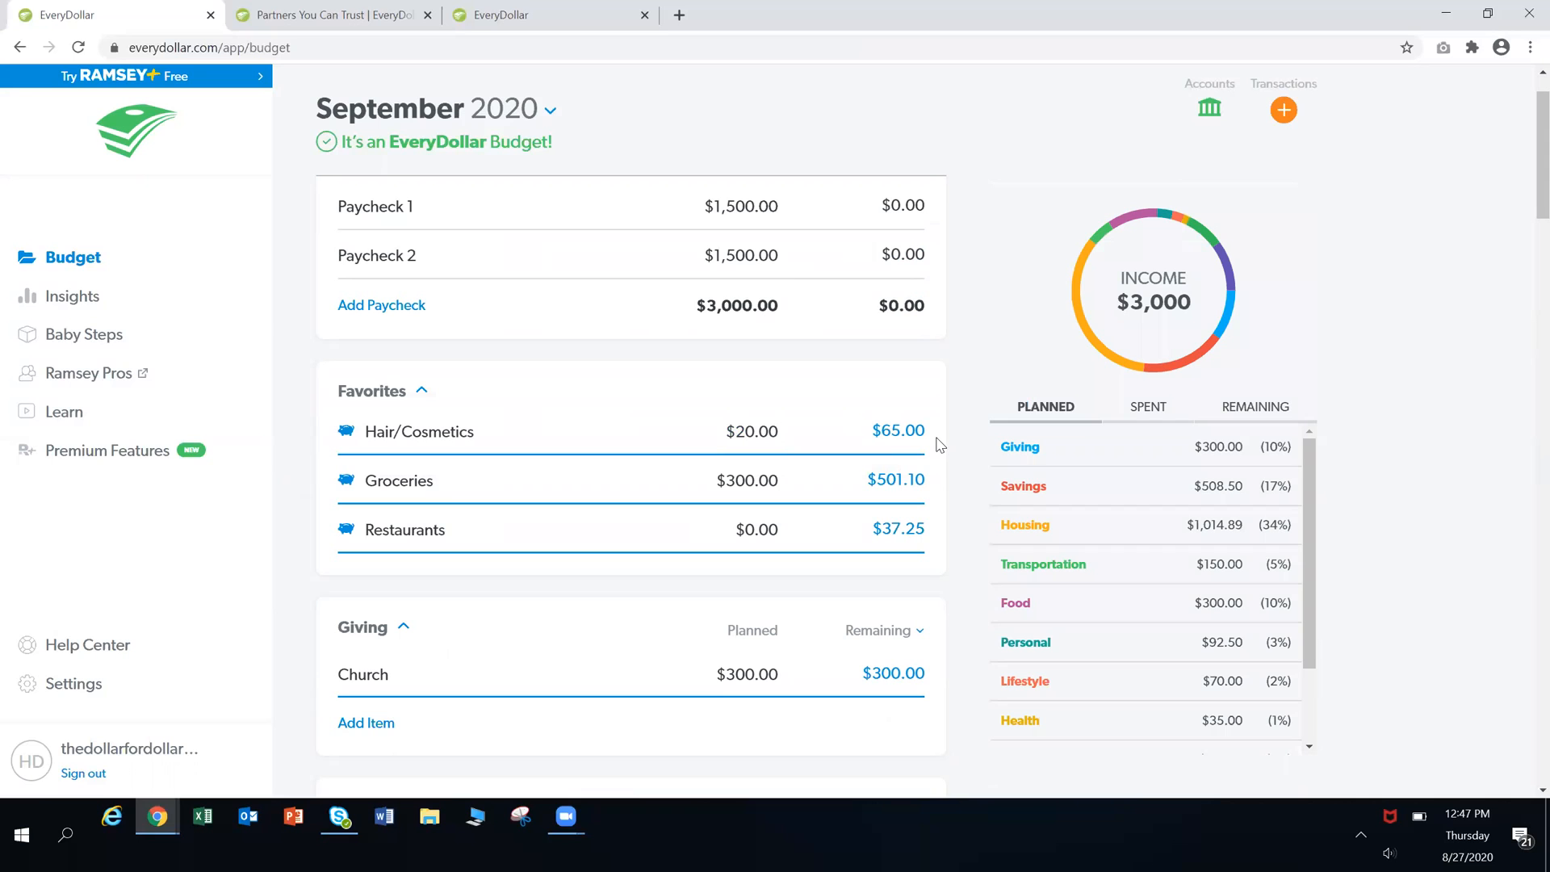
Open the Insights page, look over its sample spending and income reports, and go back to the budget
click(96, 301)
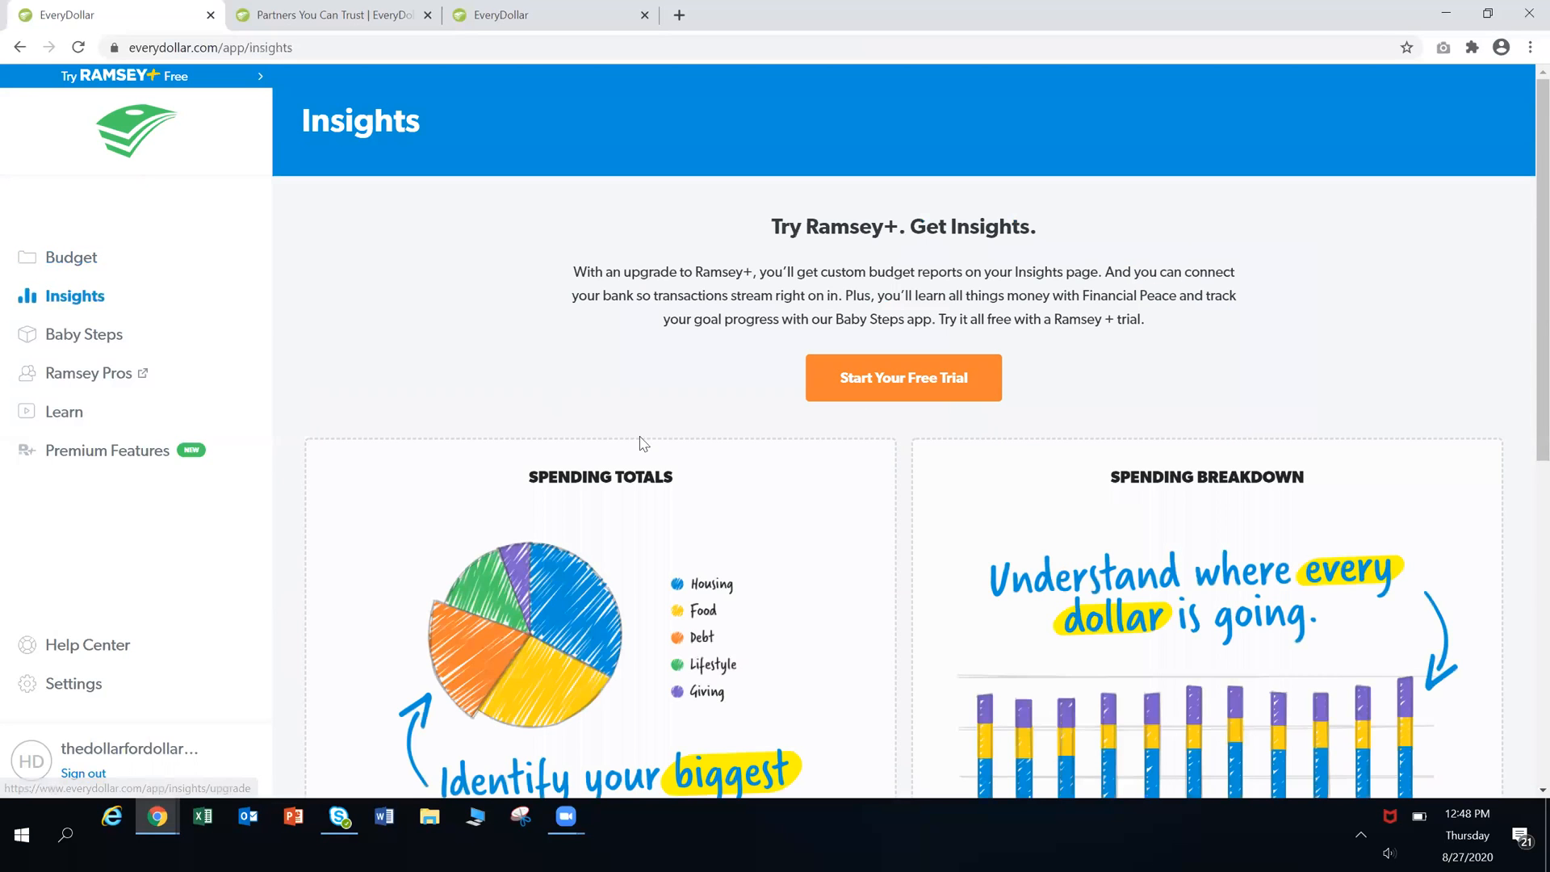
scroll(947, 532, down, 3)
scroll(947, 532, down, 2)
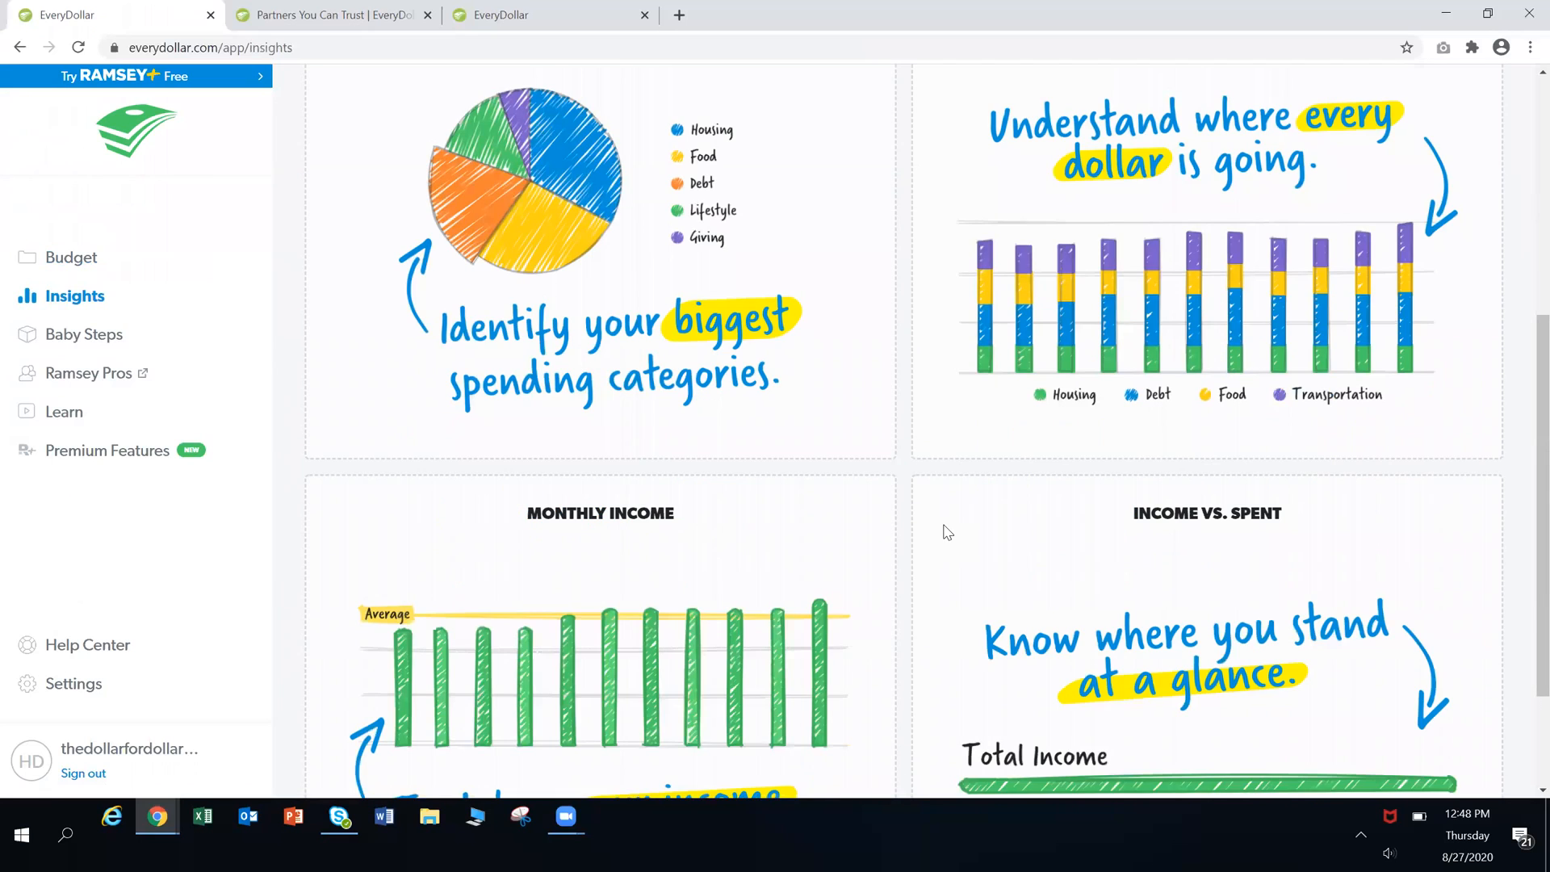
scroll(945, 529, down, 1)
scroll(944, 530, up, 1)
scroll(879, 367, down, 2)
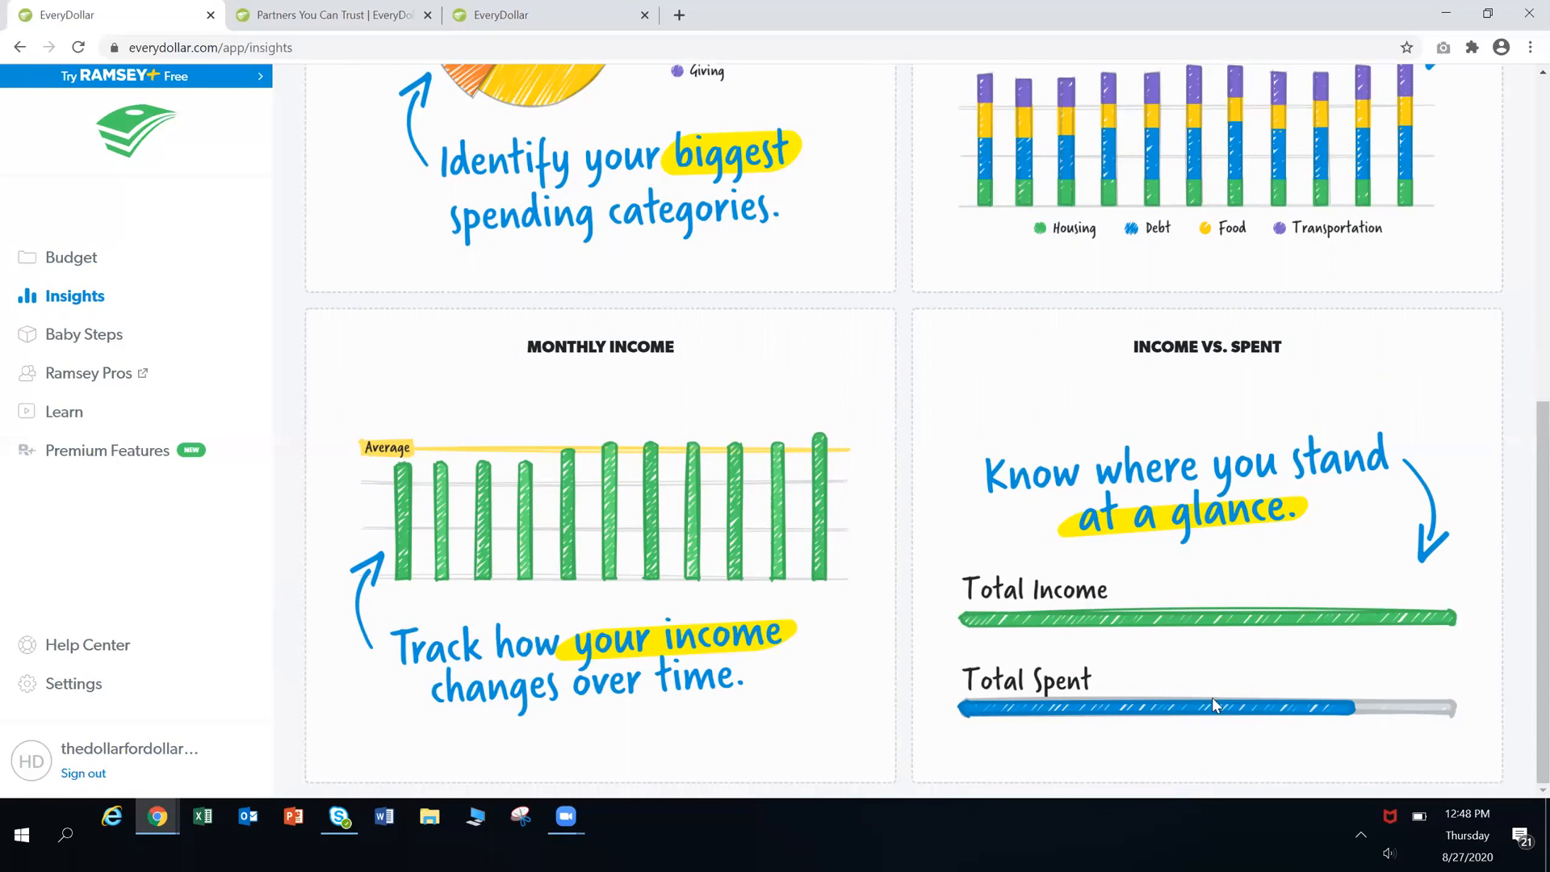
scroll(1009, 661, up, 4)
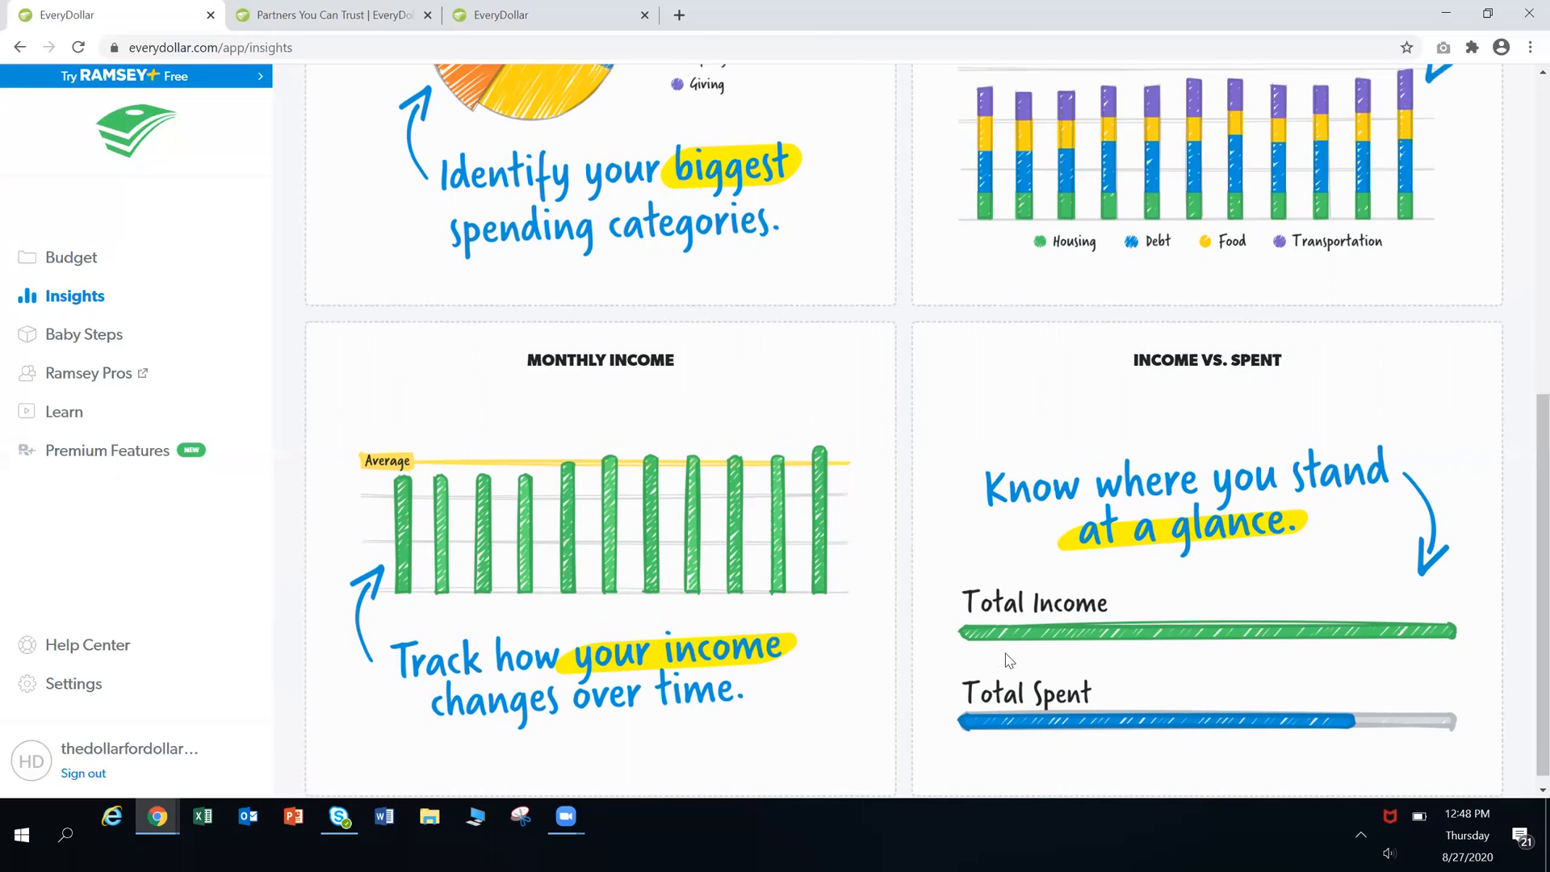
scroll(1019, 611, up, 3)
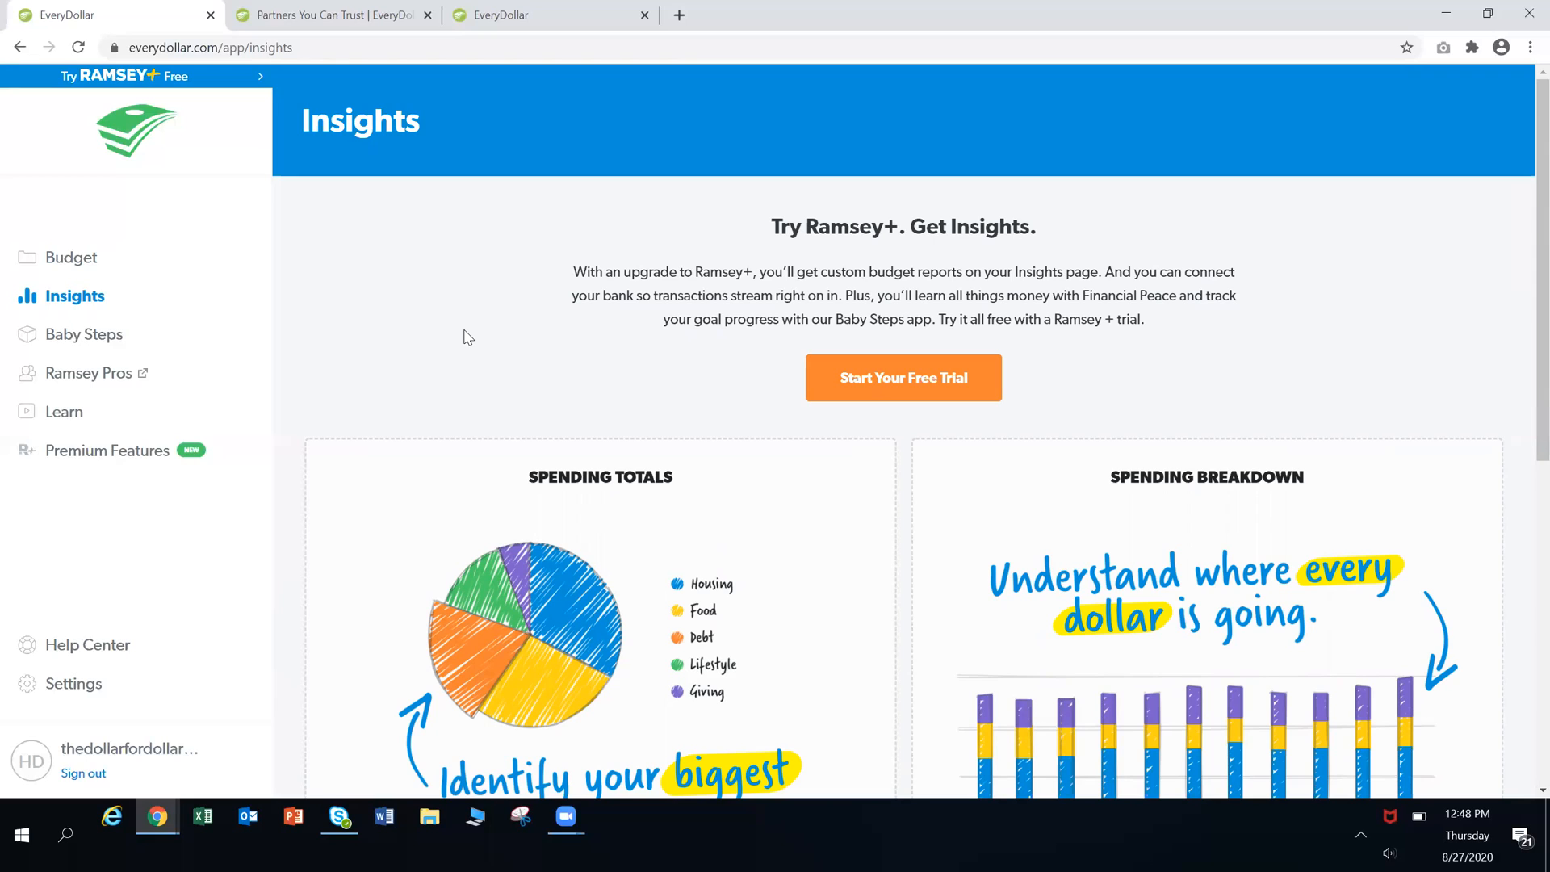
click(112, 266)
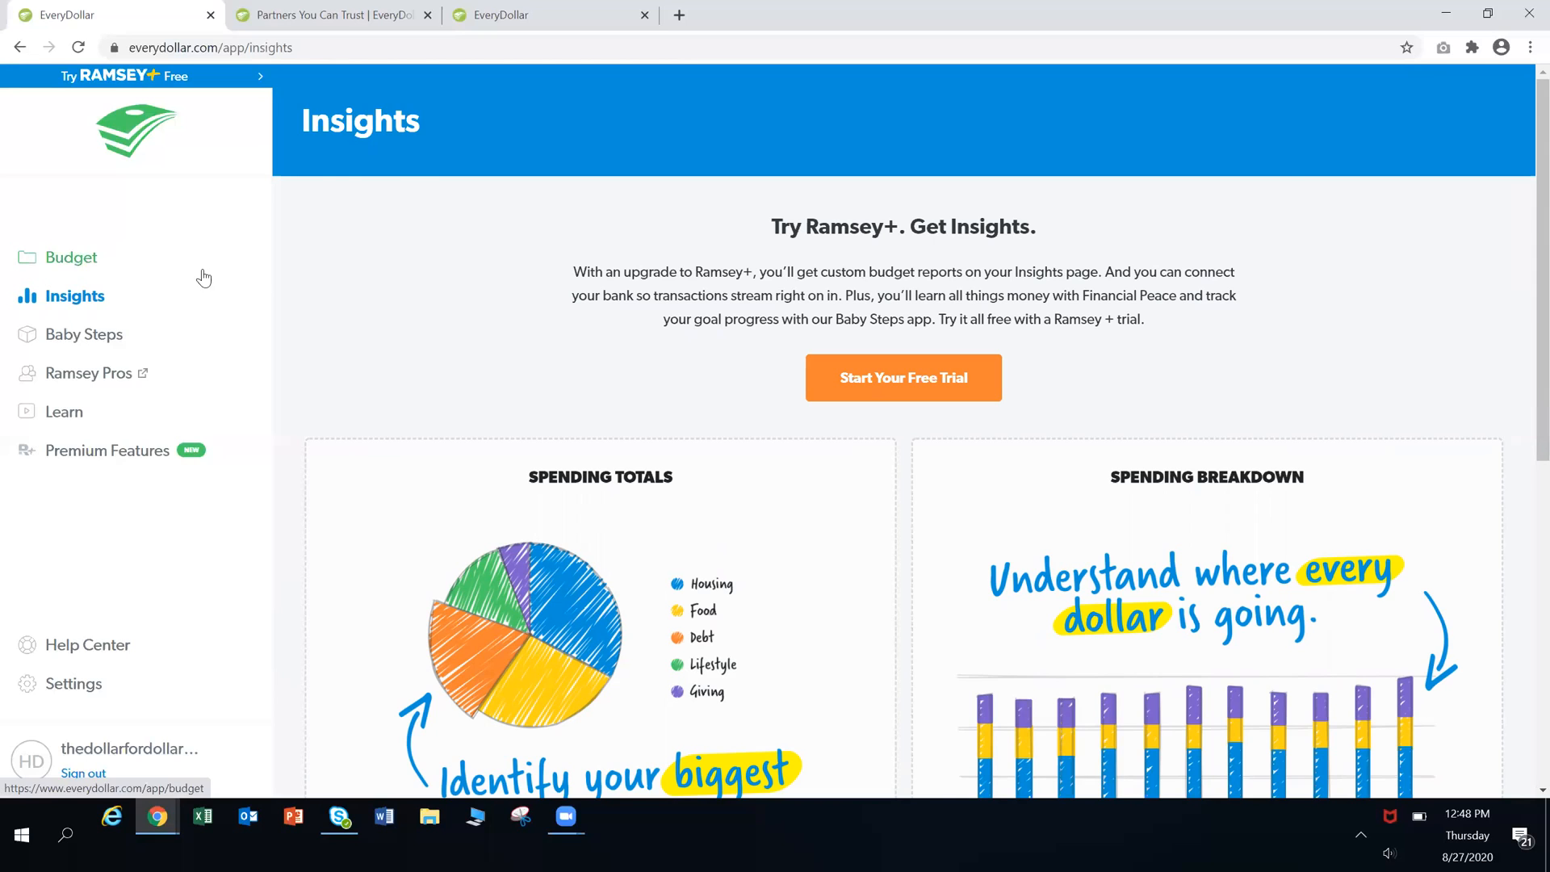